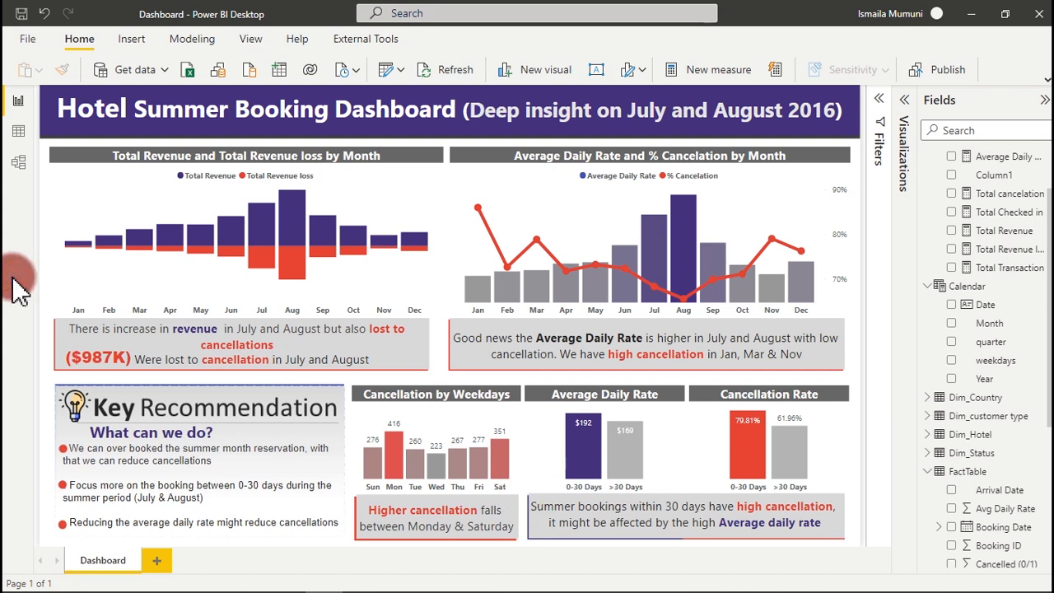
- Create a new report and connect it to the Dataset Excel workbook in the Hotel Data folder
left_click(27, 39)
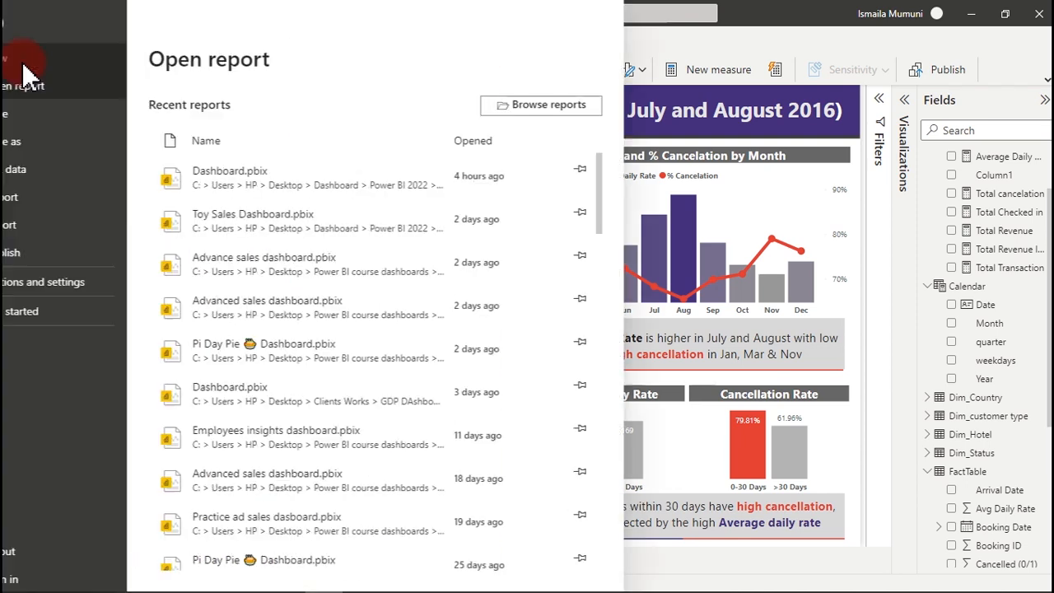
left_click(55, 63)
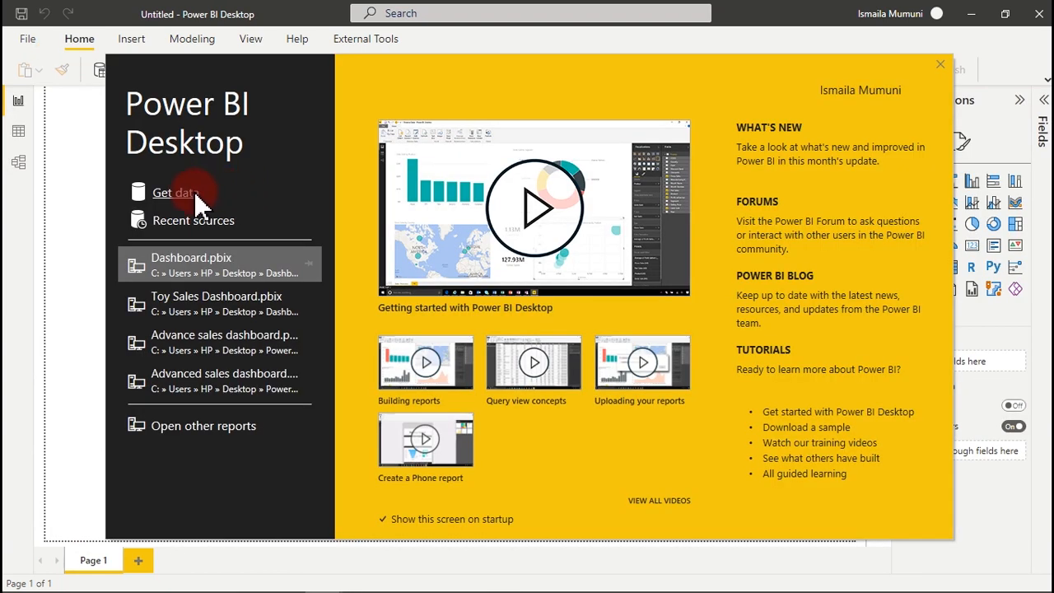
left_click(175, 195)
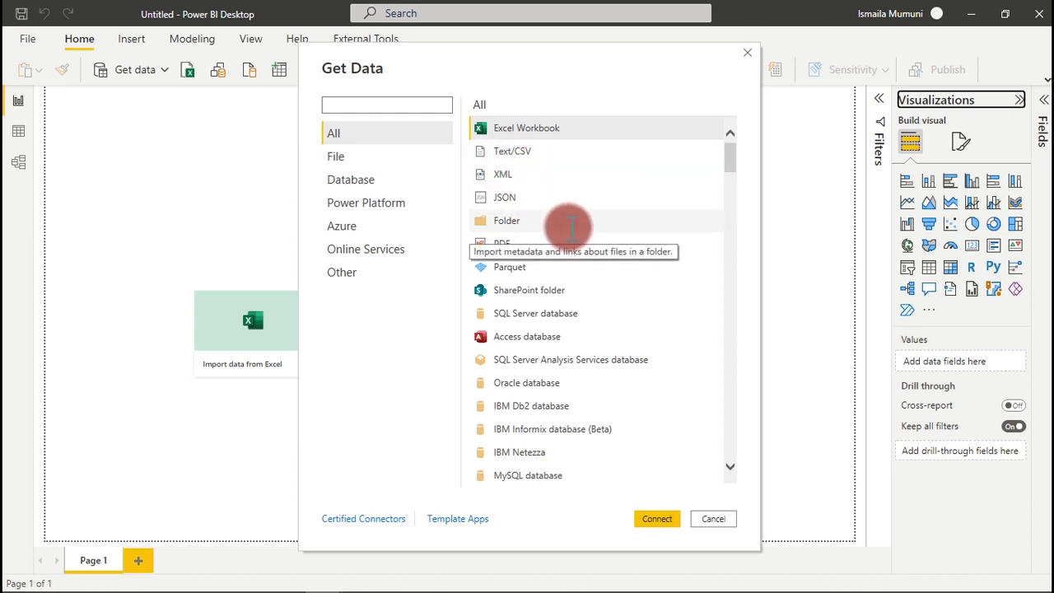
double_click(548, 138)
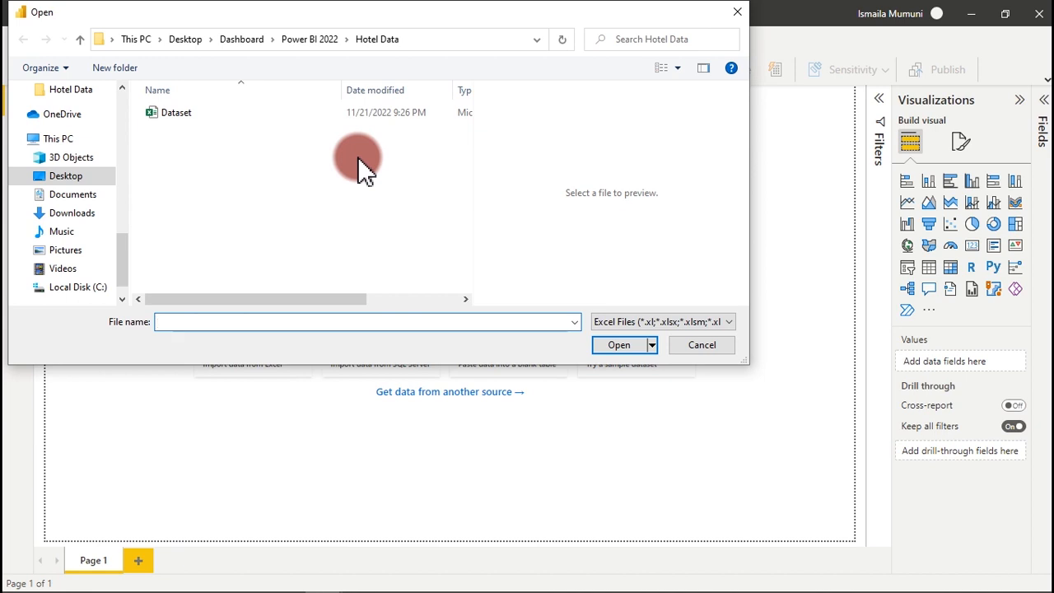
left_click(200, 117)
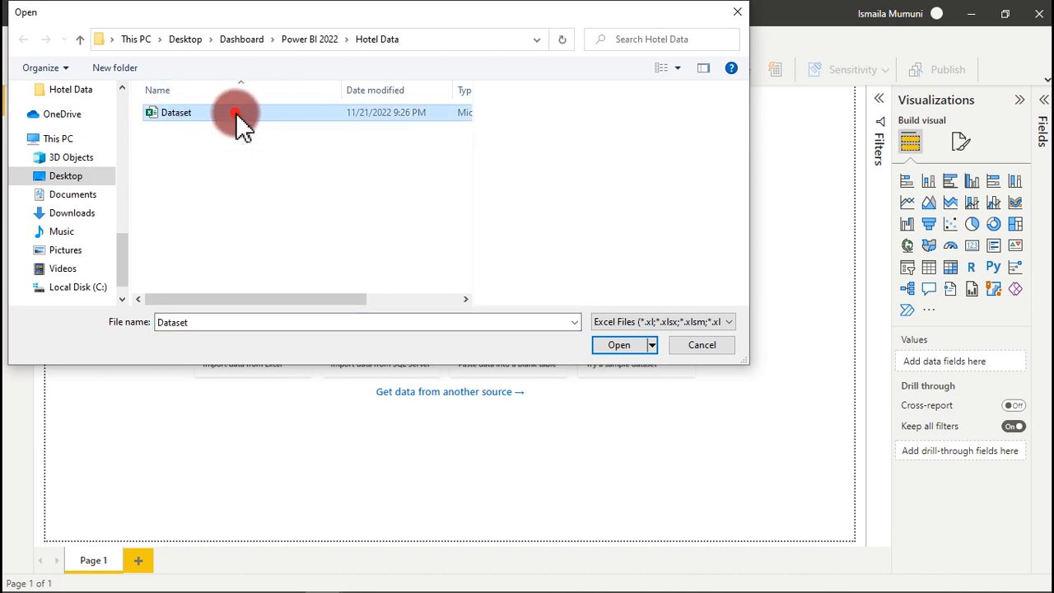
double_click(237, 117)
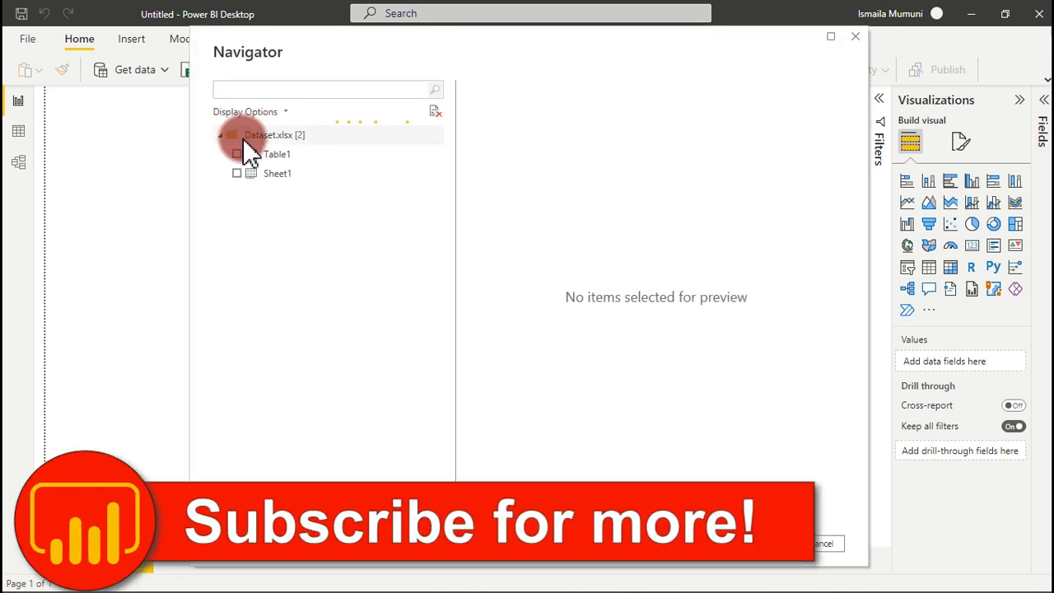
- Preview the workbook's tables, select Sheet1 for import and open it for transformation in Power Query Editor
left_click(283, 158)
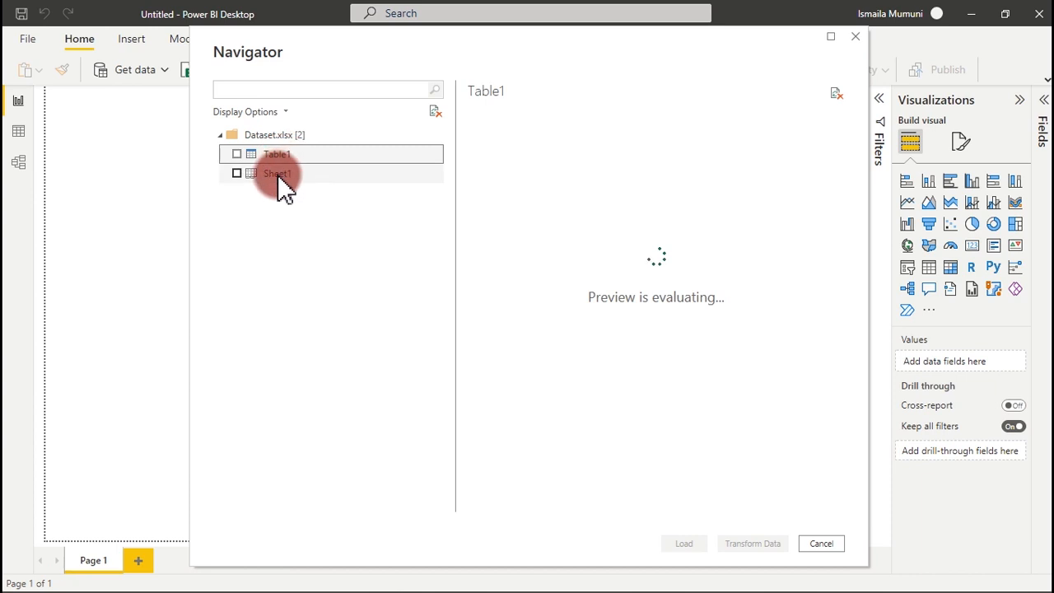
left_click(280, 174)
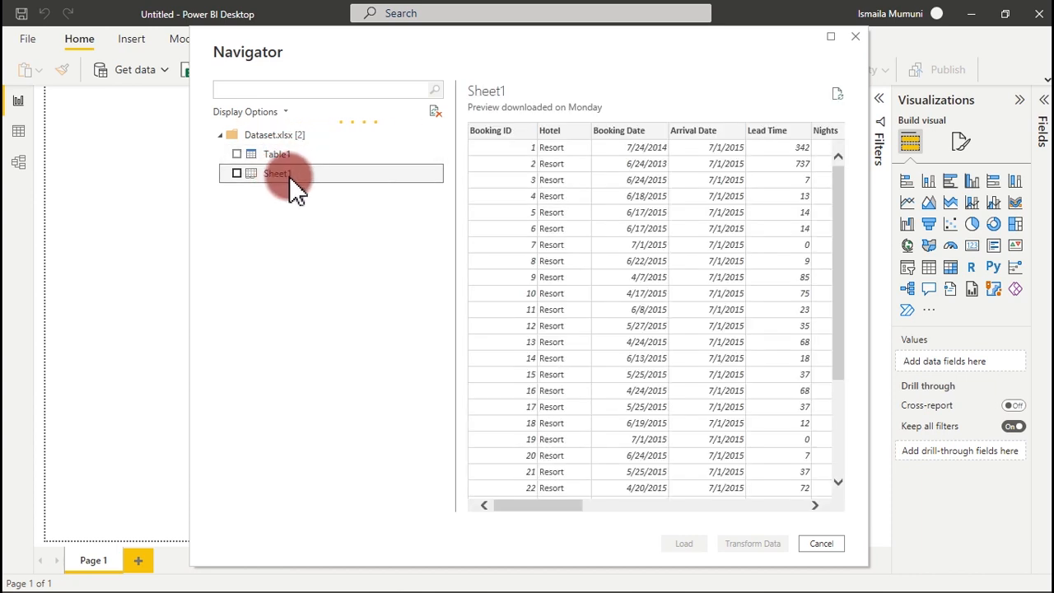
left_click(238, 174)
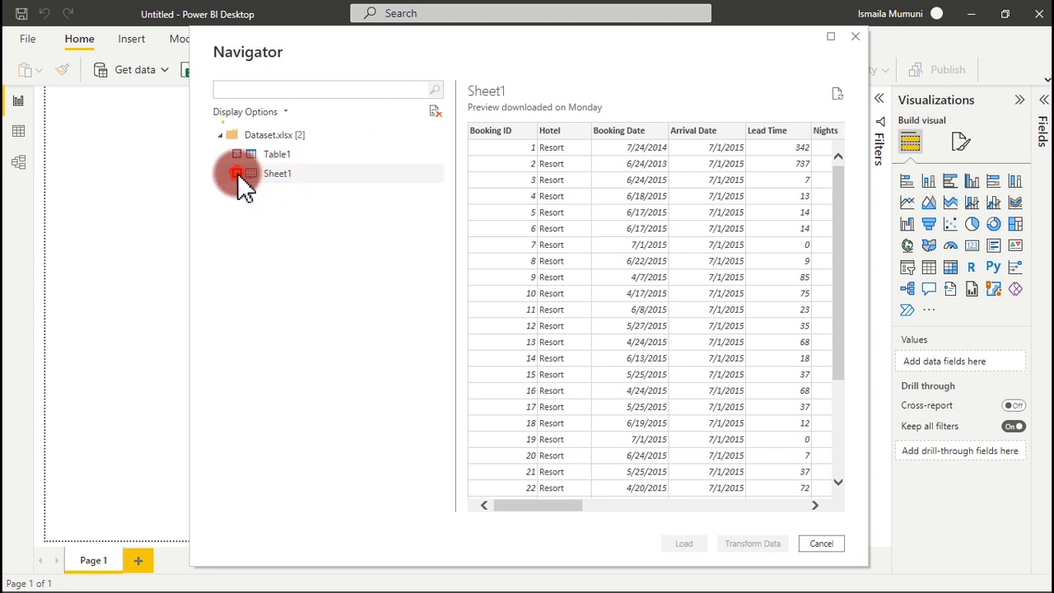
left_click(696, 548)
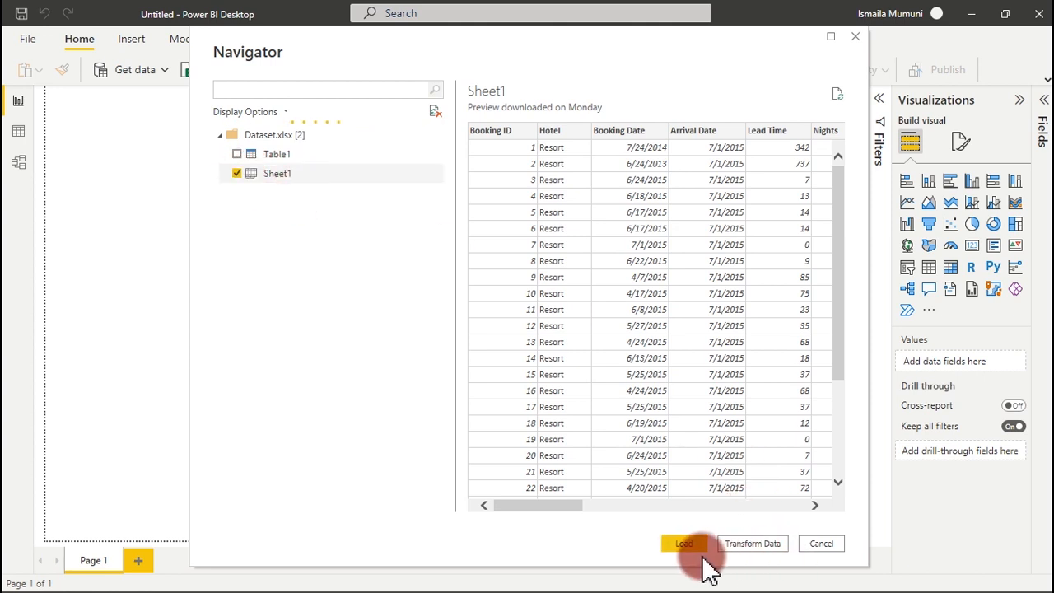
left_click(744, 545)
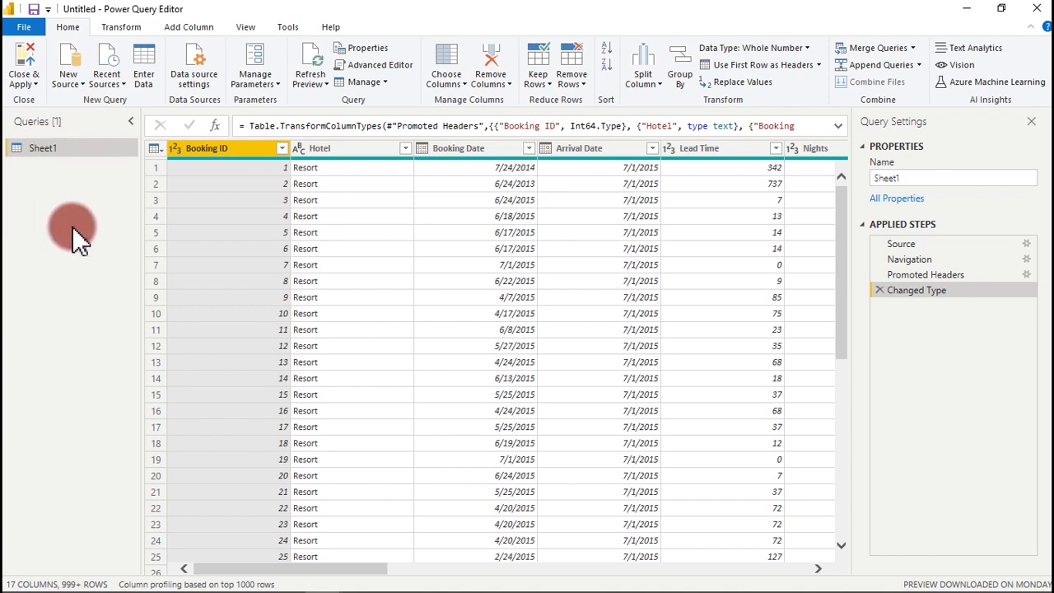
- Rename the Sheet1 query as FactTable
left_click(933, 179)
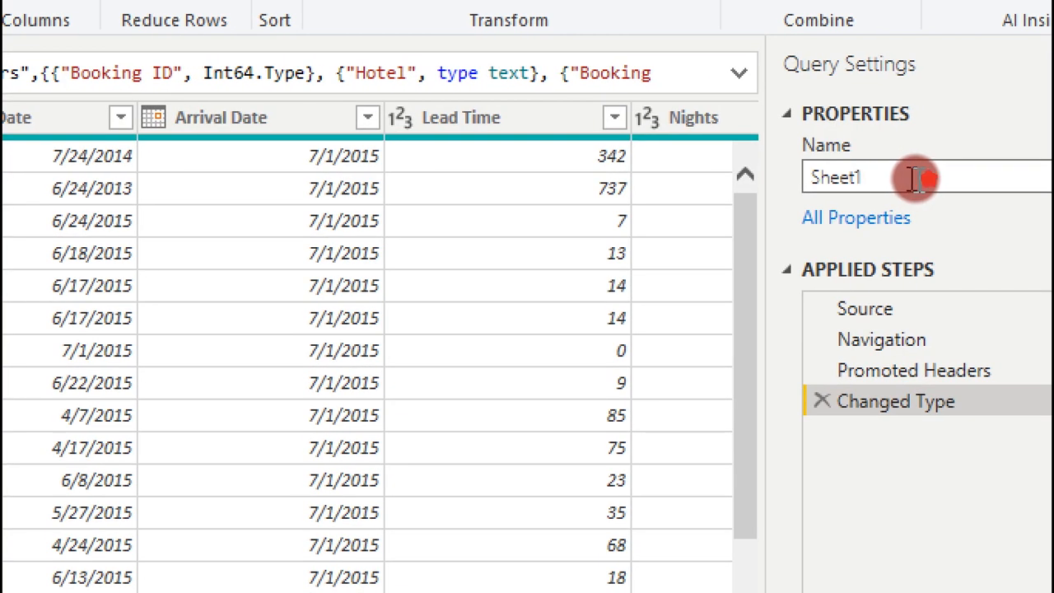
double_click(892, 177)
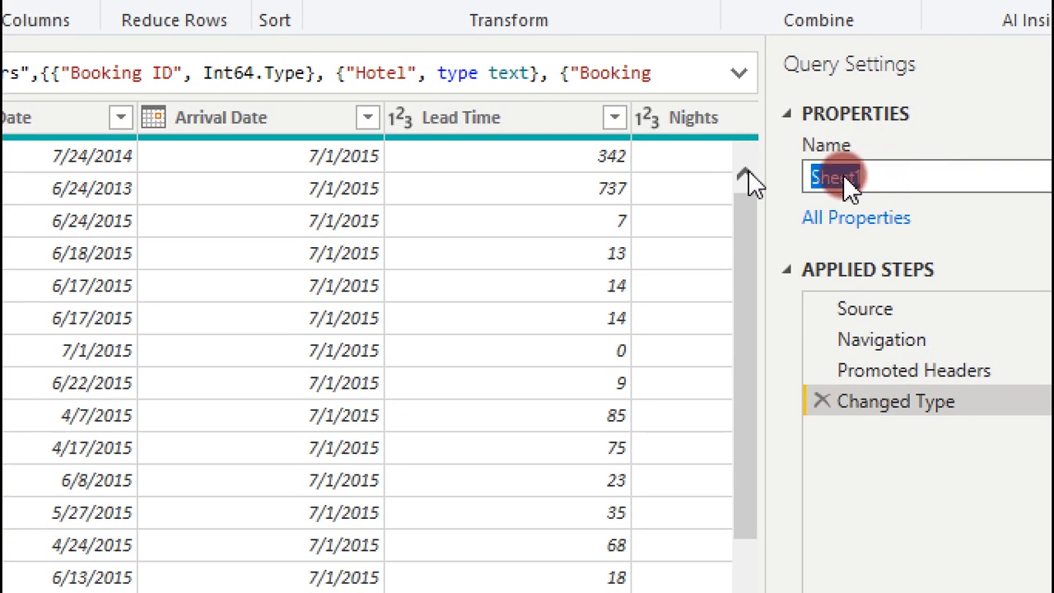
type("FactTable")
key("Return")
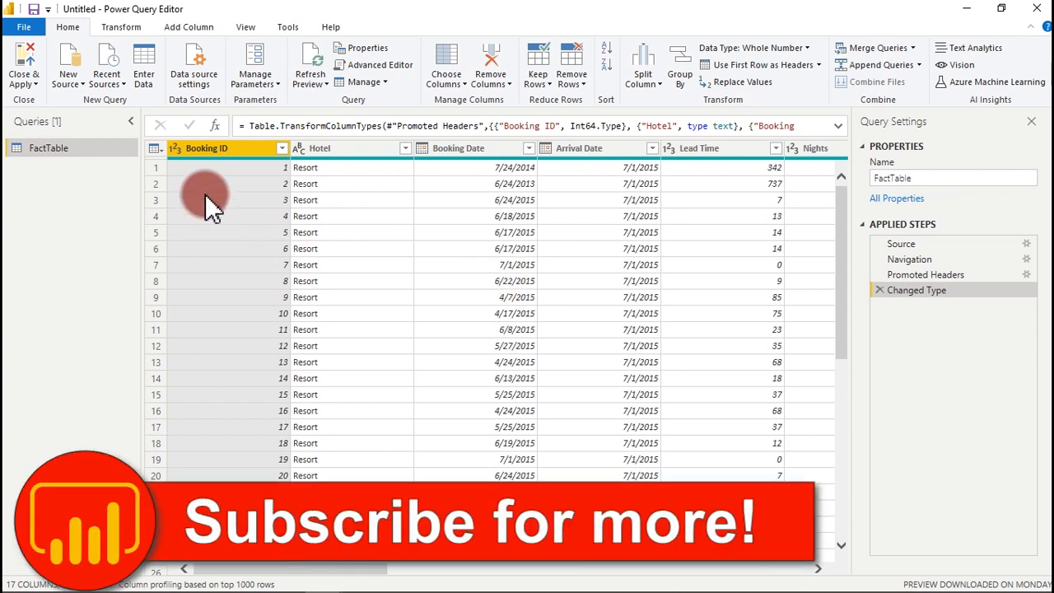
- Duplicate the FactTable query and dismiss the preview notice
right_click(85, 149)
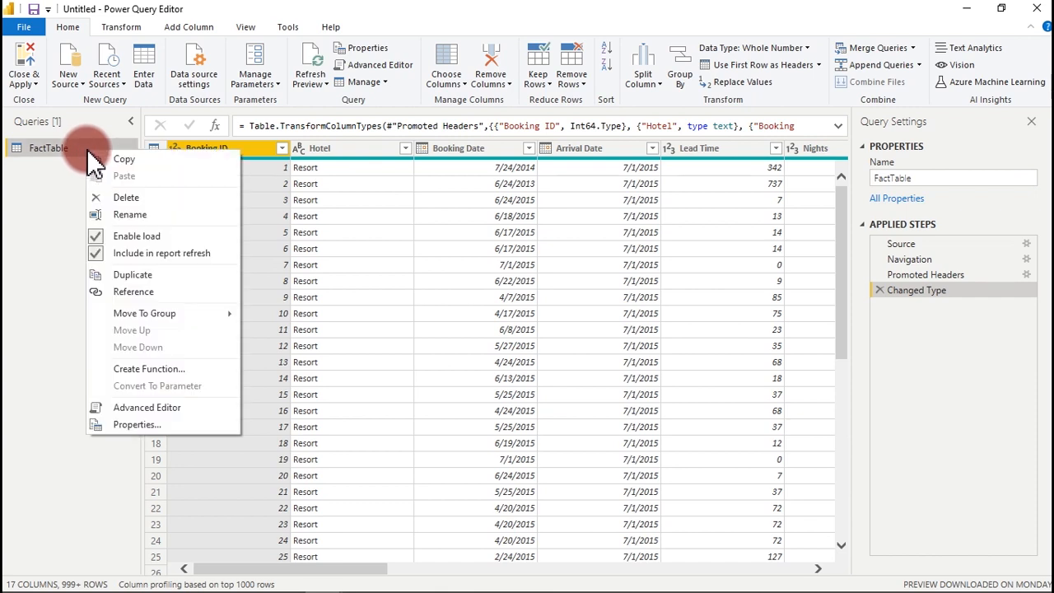
left_click(148, 274)
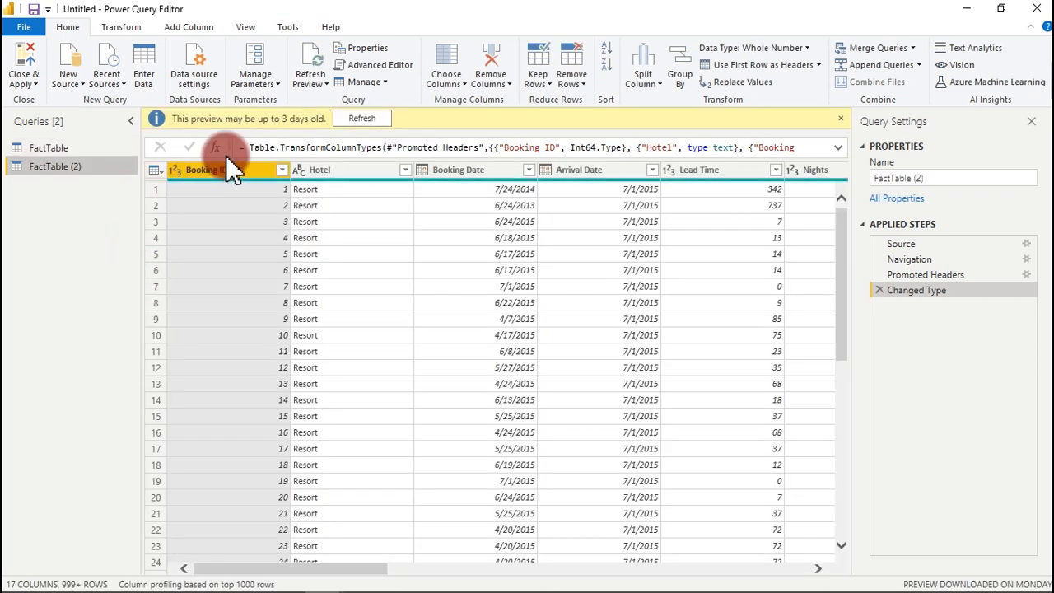
left_click(839, 119)
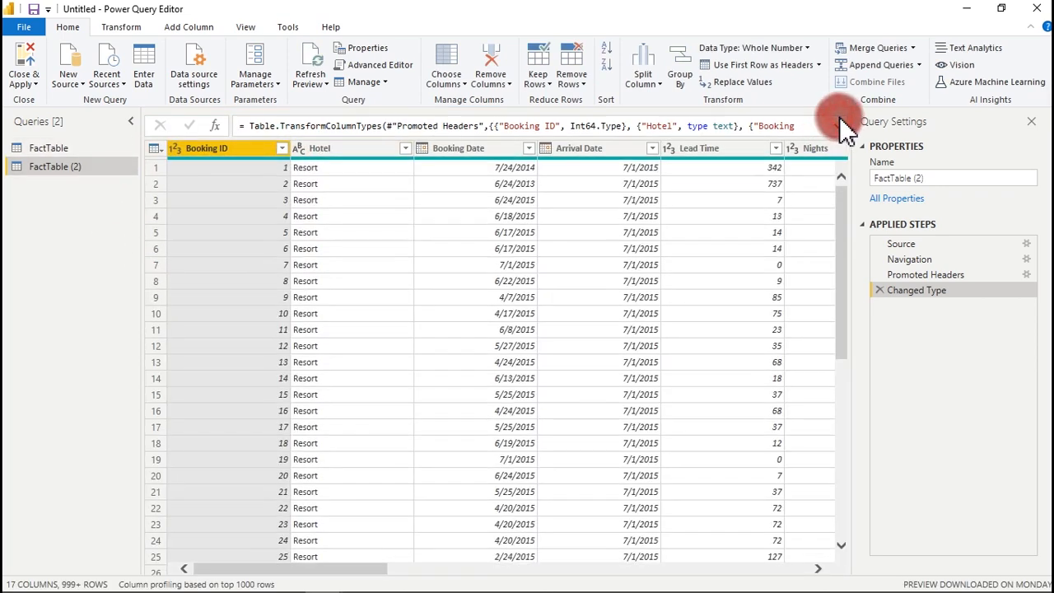
- Keep only the Hotel column in the duplicated query and remove its duplicate rows
left_click(332, 150)
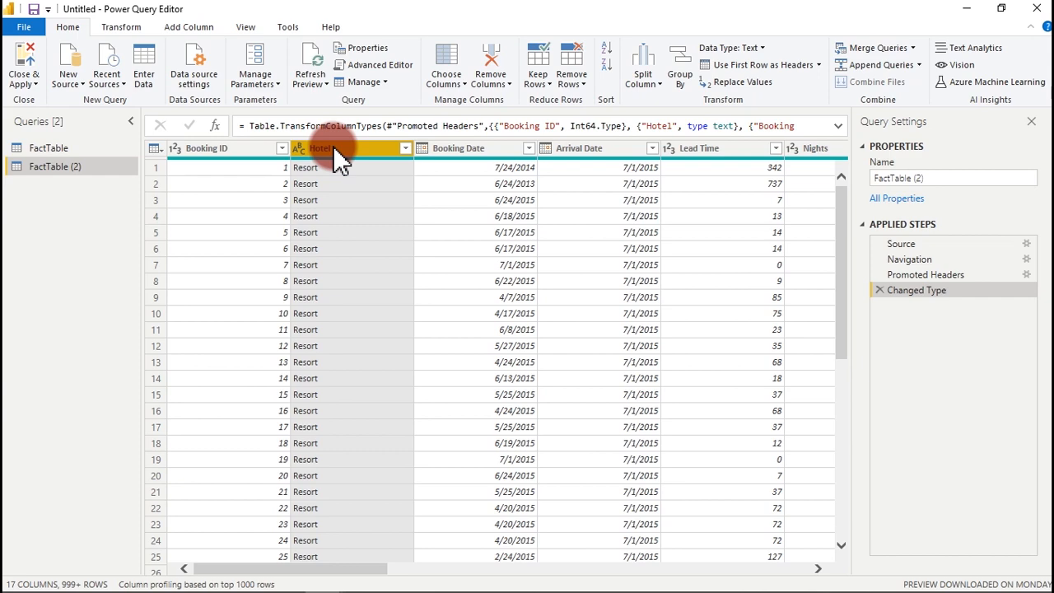
left_click_drag(325, 567, 267, 585)
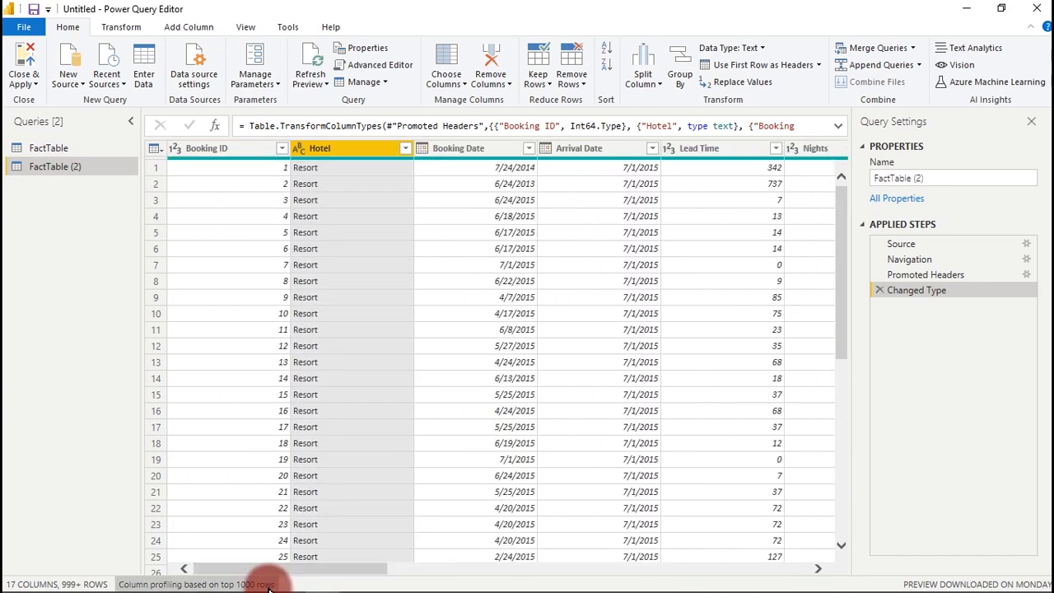
left_click(350, 155)
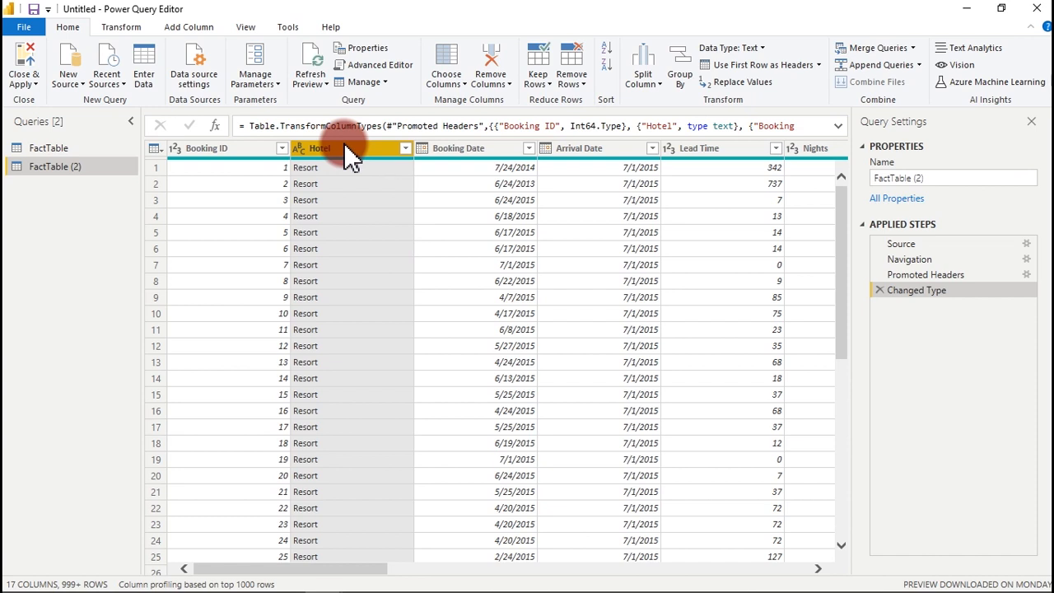
right_click(344, 145)
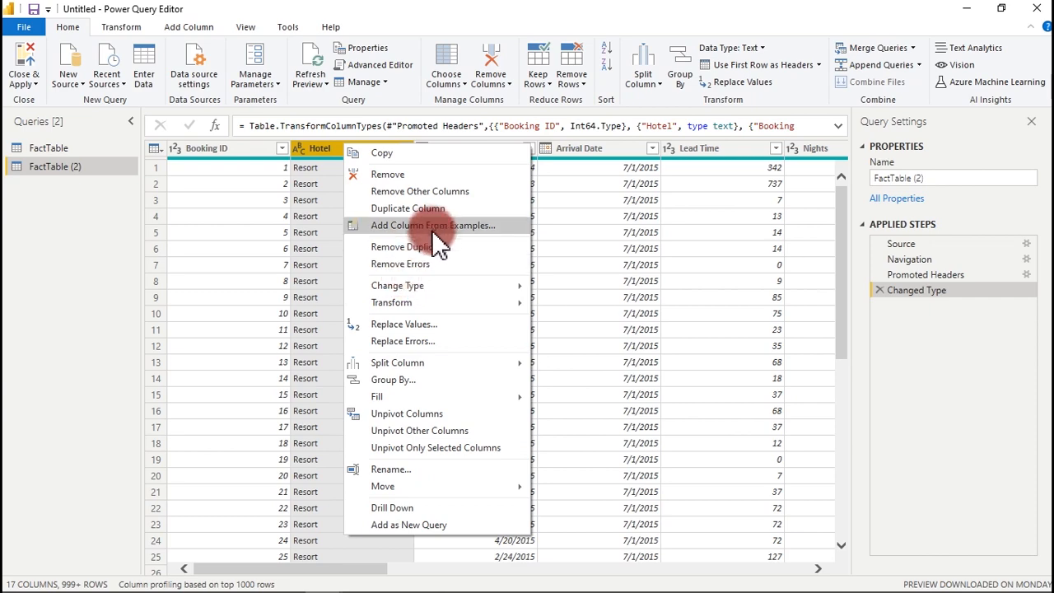
left_click(417, 194)
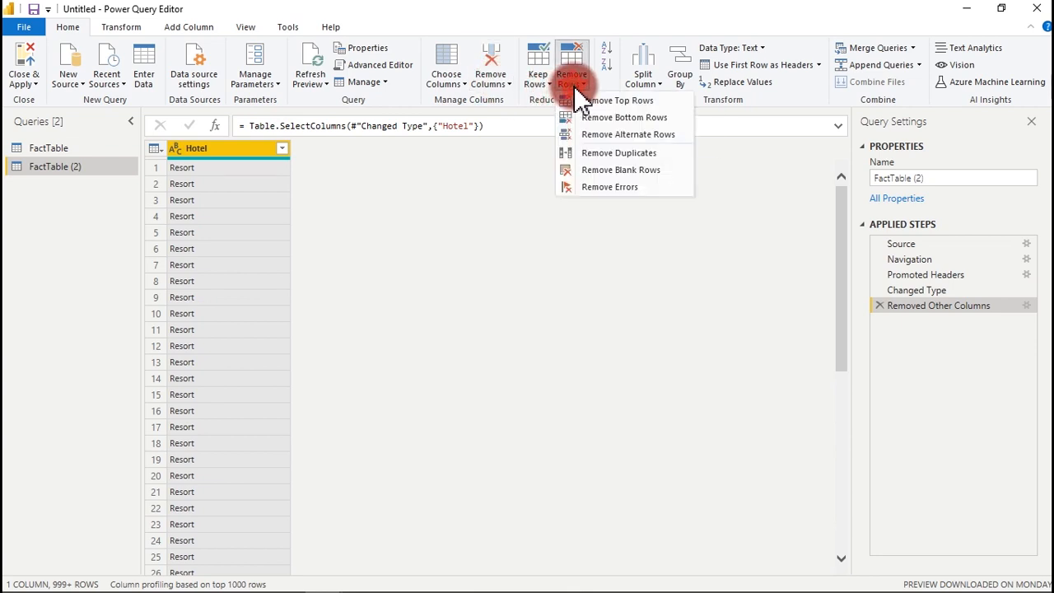
left_click(608, 154)
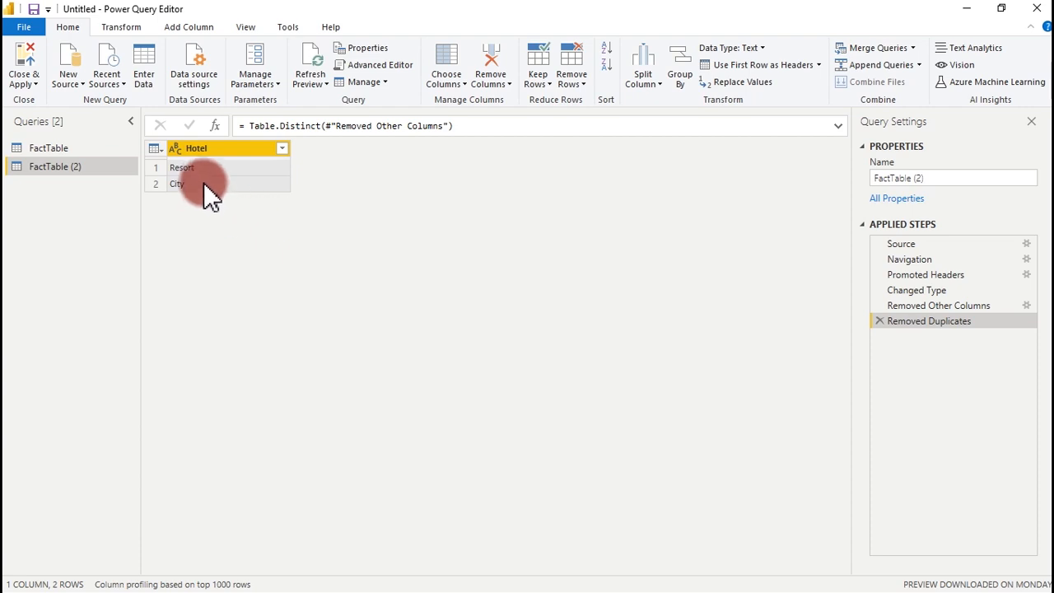
- Add an index column starting from 0, named Hotel ID, and place it before the Hotel column
left_click(176, 29)
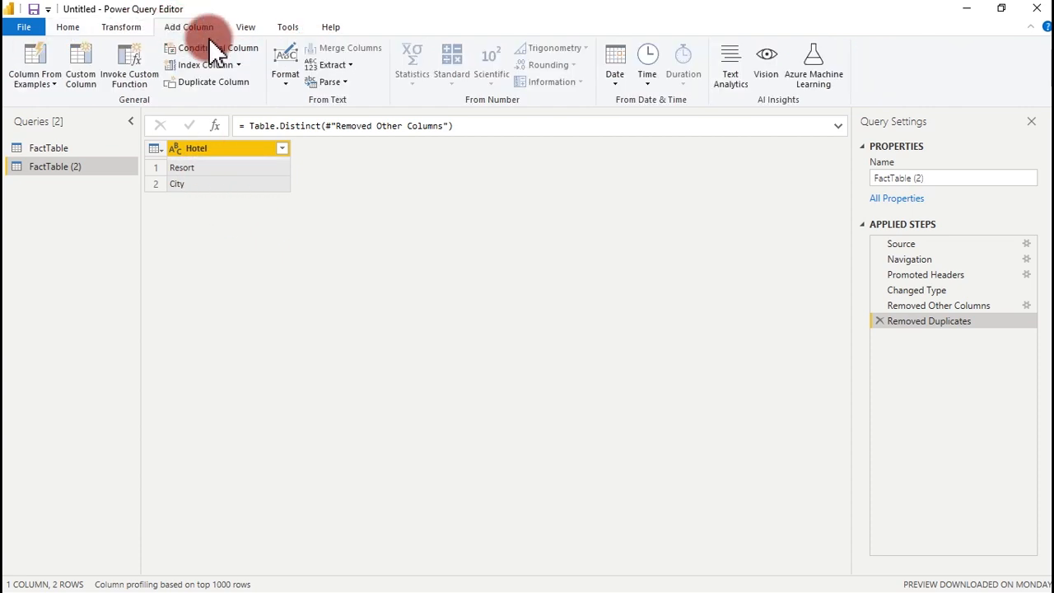
left_click(216, 63)
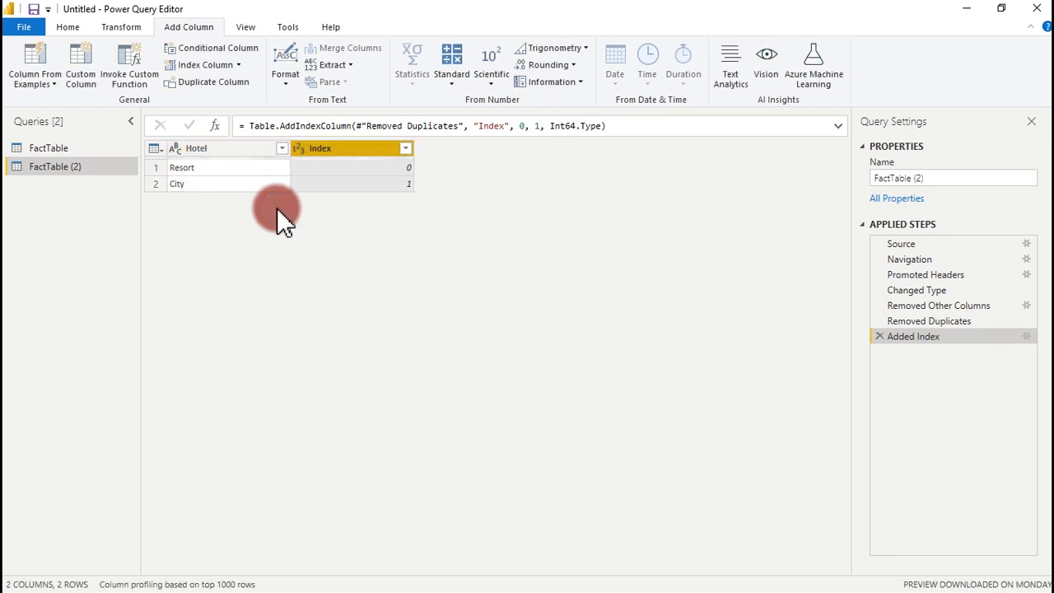
double_click(342, 149)
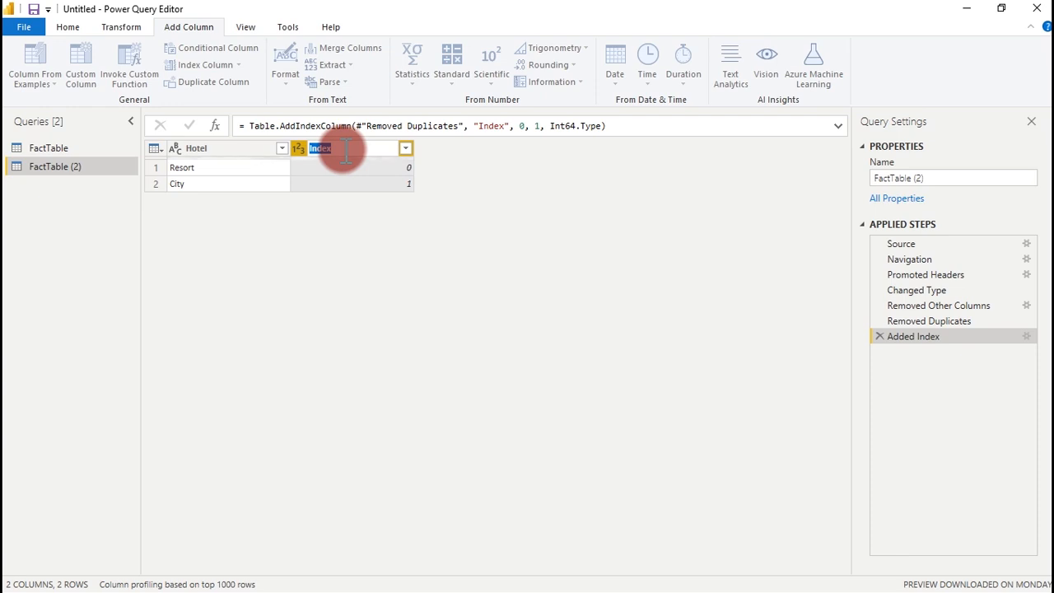
type("Hote")
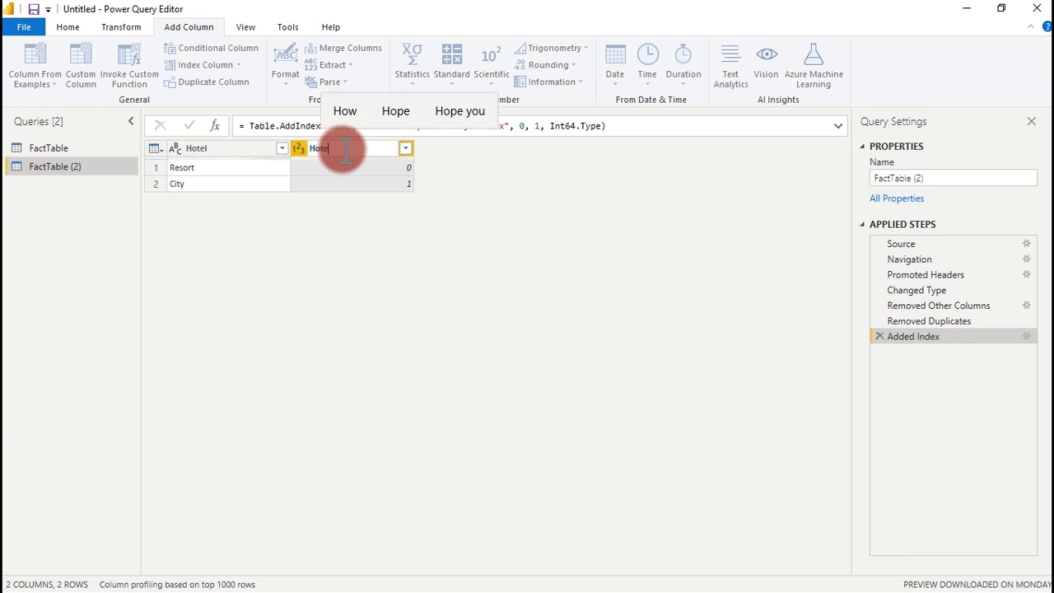
type("l ID")
key("Return")
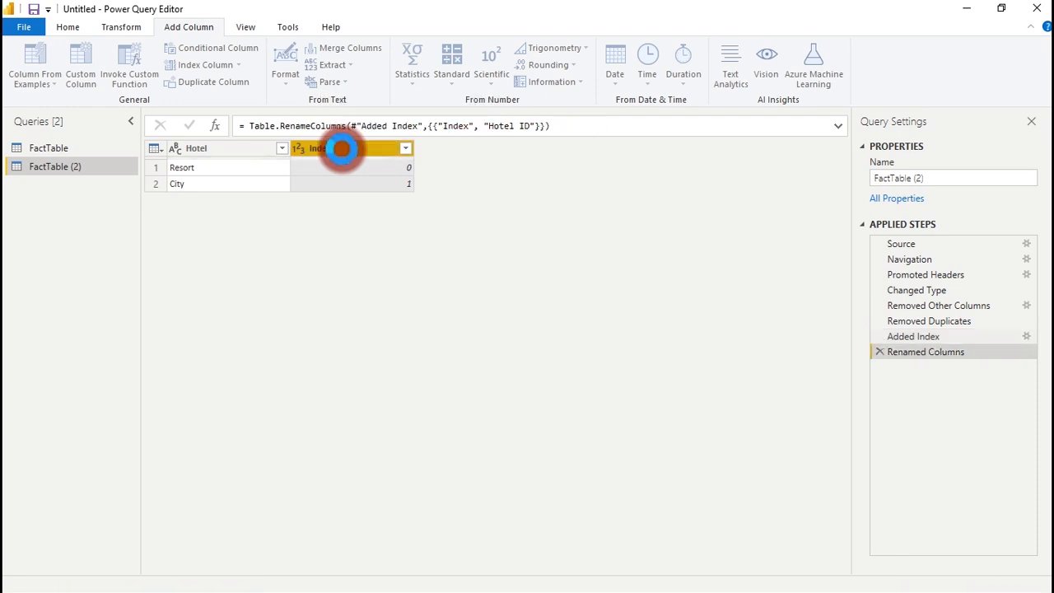
left_click_drag(363, 152, 241, 150)
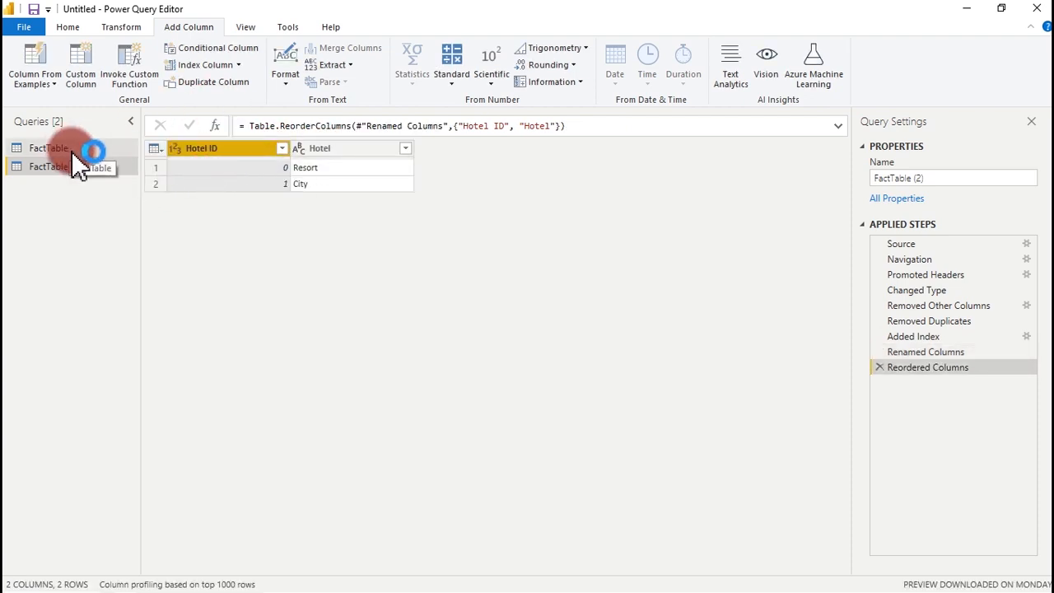
- Rename the duplicated query as Lookup Table Hotel
double_click(87, 167)
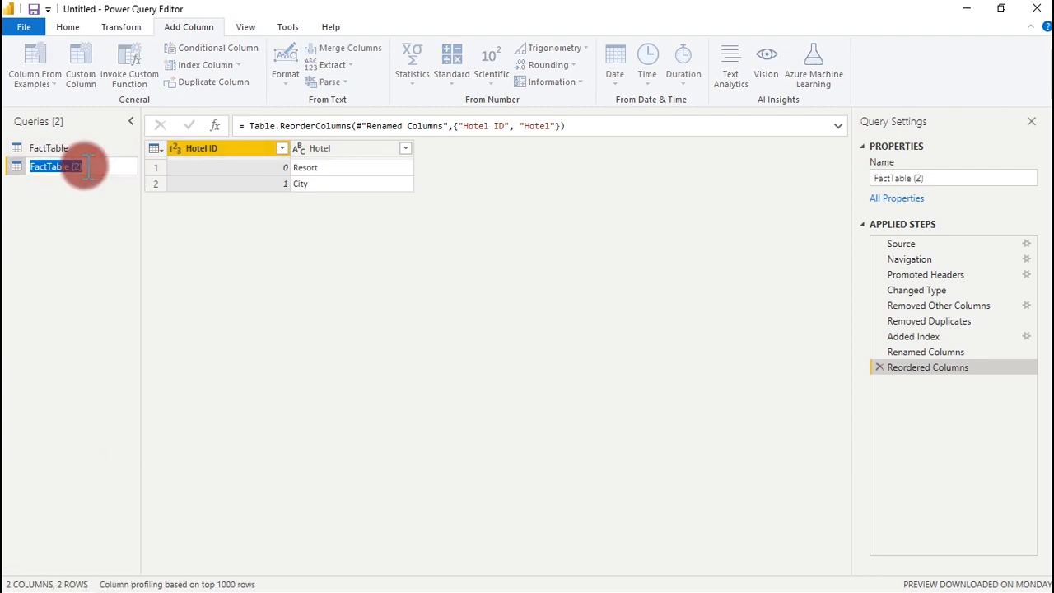
type("Lookup")
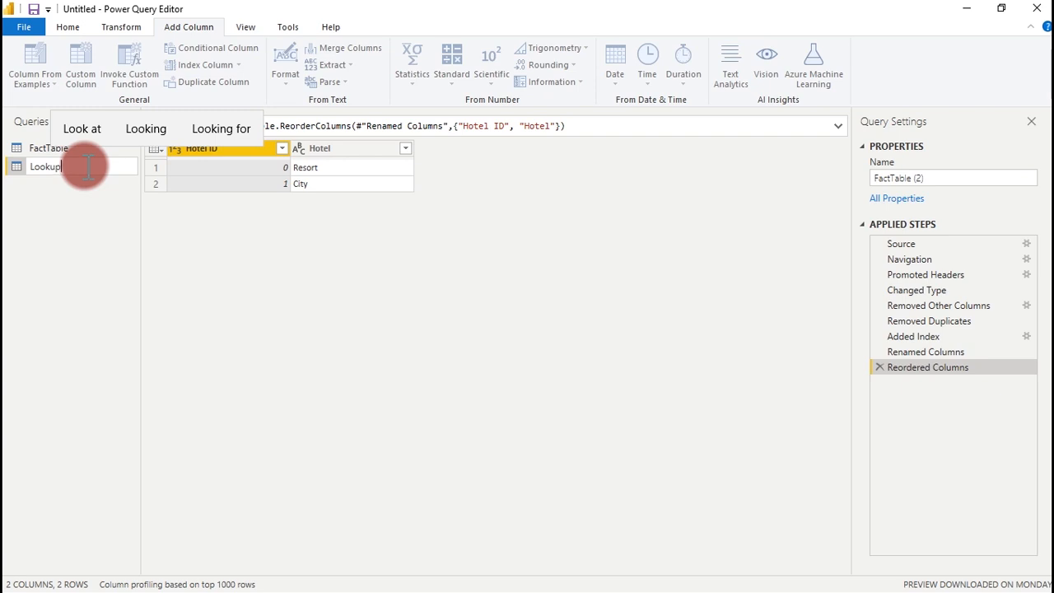
type(" Table Hotel")
key("Return")
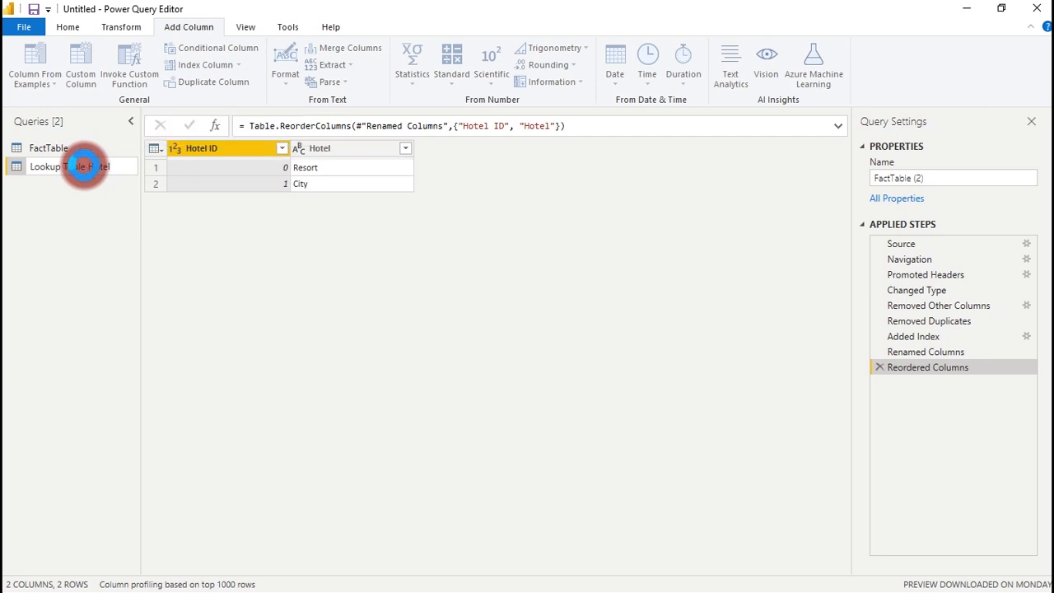
- Merge the FactTable query with Lookup Table Hotel, matching on the Hotel column of both with a Left Outer join
left_click(81, 148)
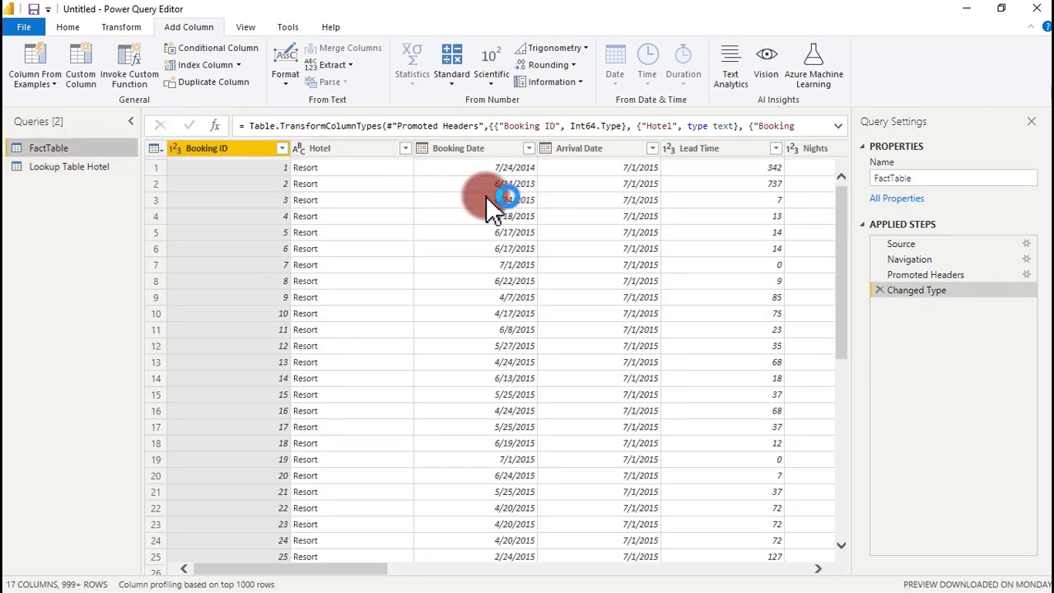
left_click(69, 27)
left_click(876, 51)
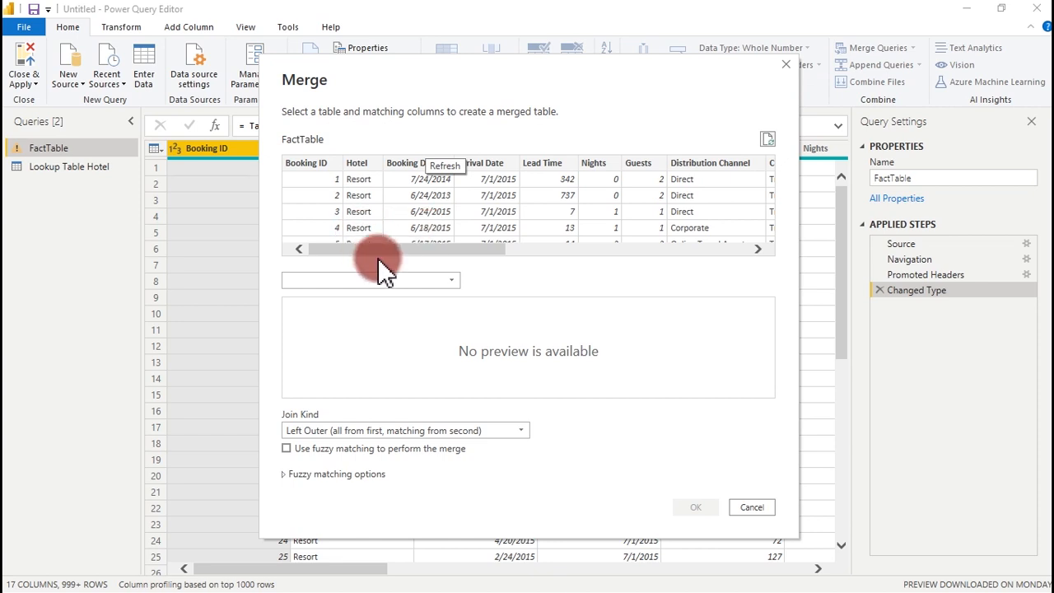
left_click(413, 278)
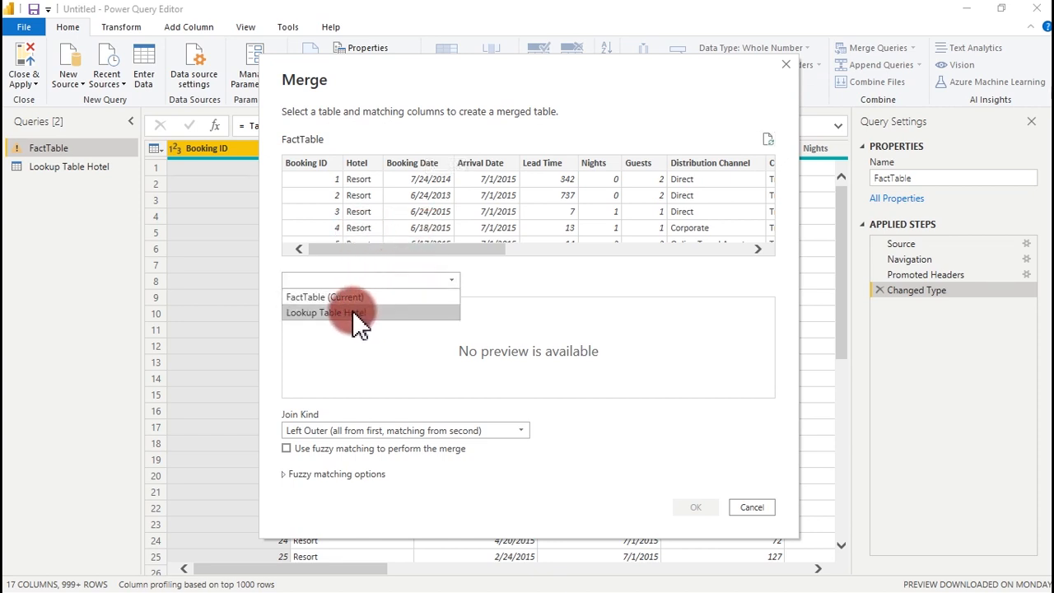
left_click(331, 315)
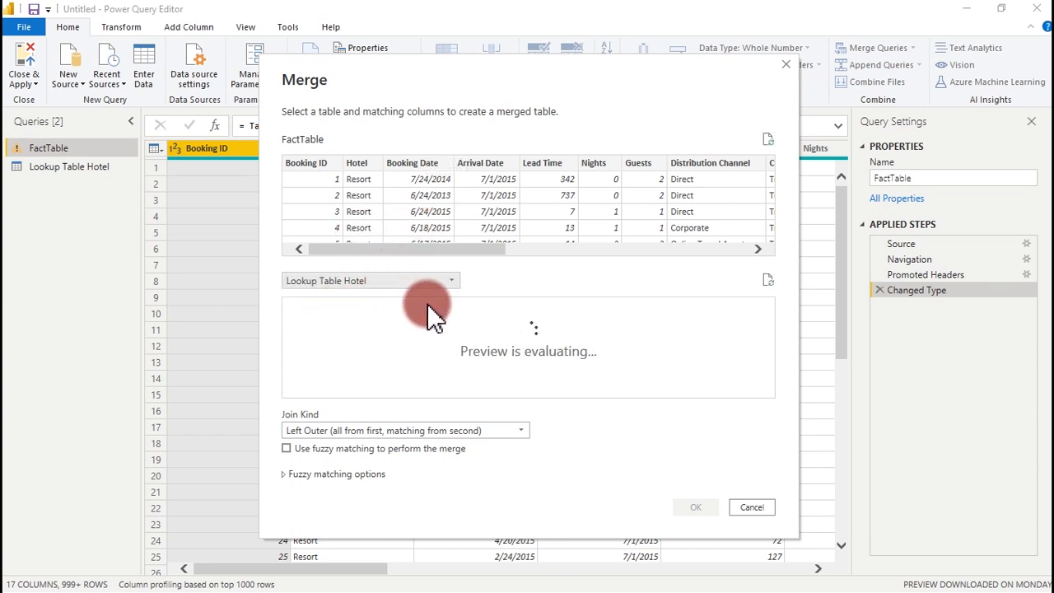
left_click_drag(399, 249, 364, 248)
left_click(357, 162)
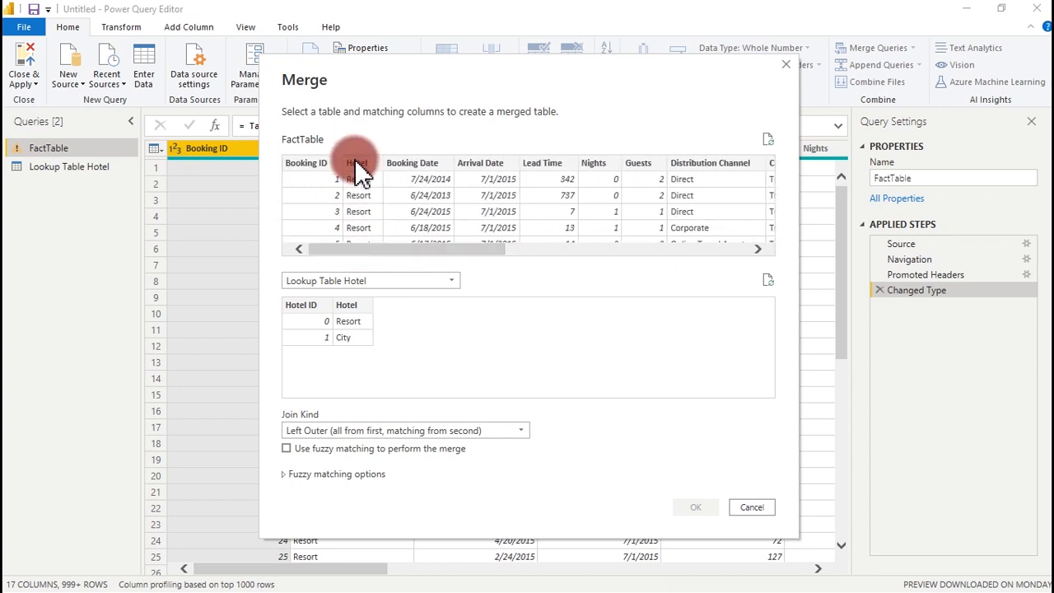
left_click(346, 305)
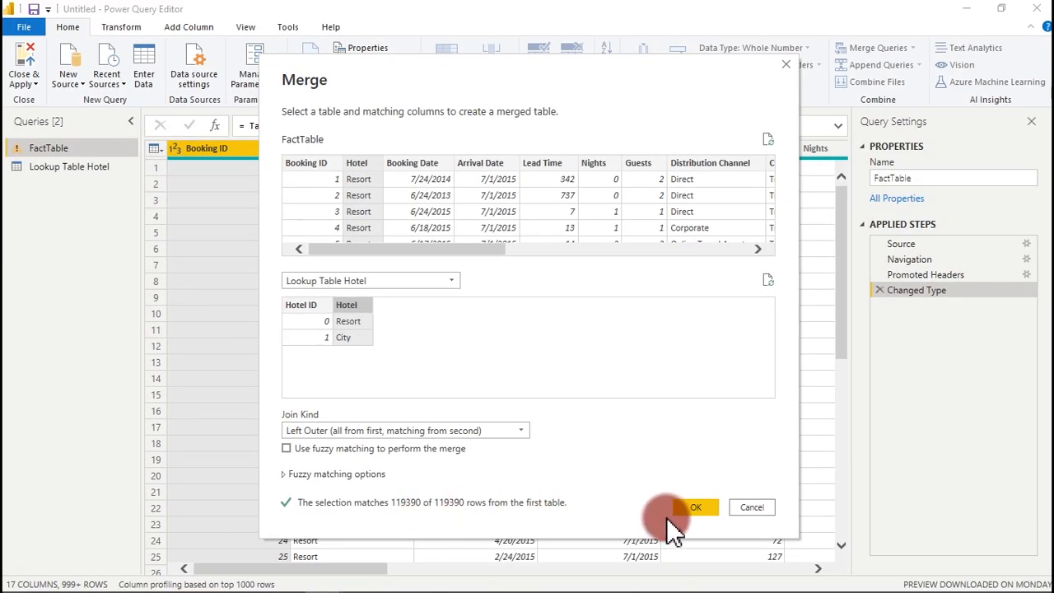
left_click(690, 508)
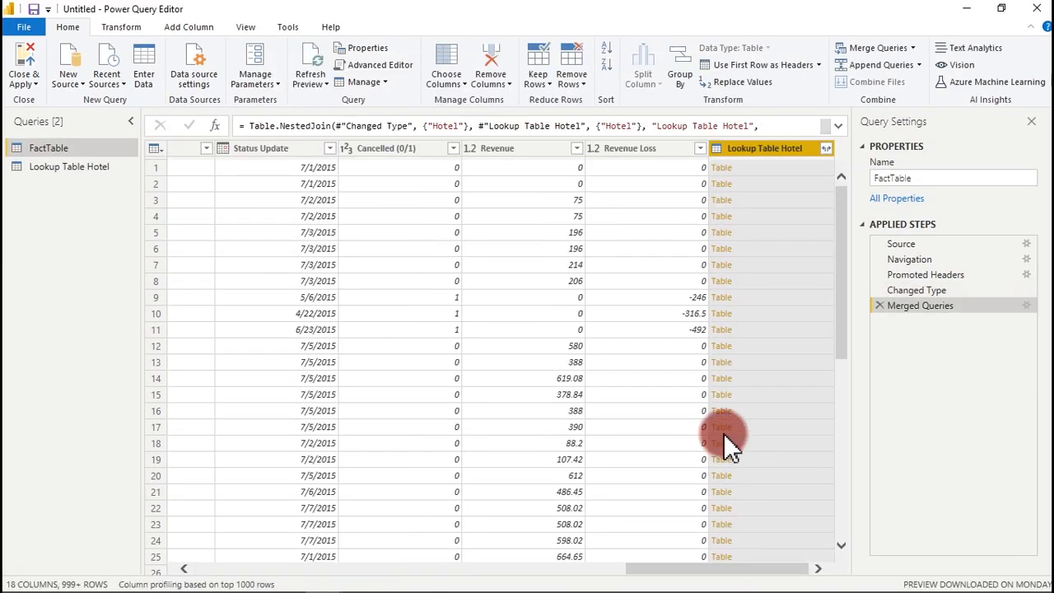
- Expand the merged Lookup Table Hotel column to only Hotel ID, without the original column name as prefix
left_click(827, 149)
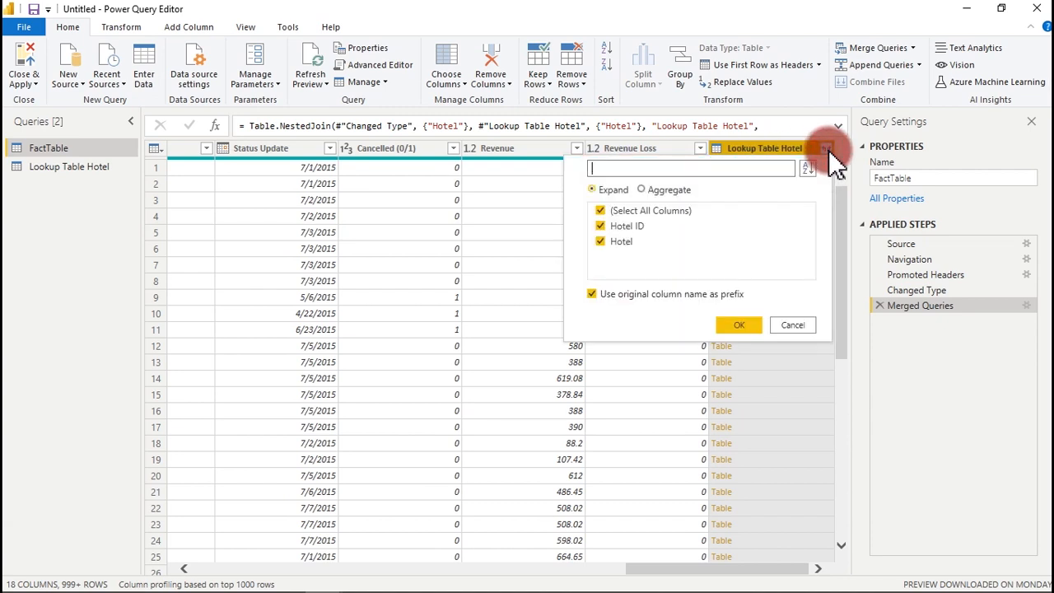
left_click(592, 294)
left_click(600, 212)
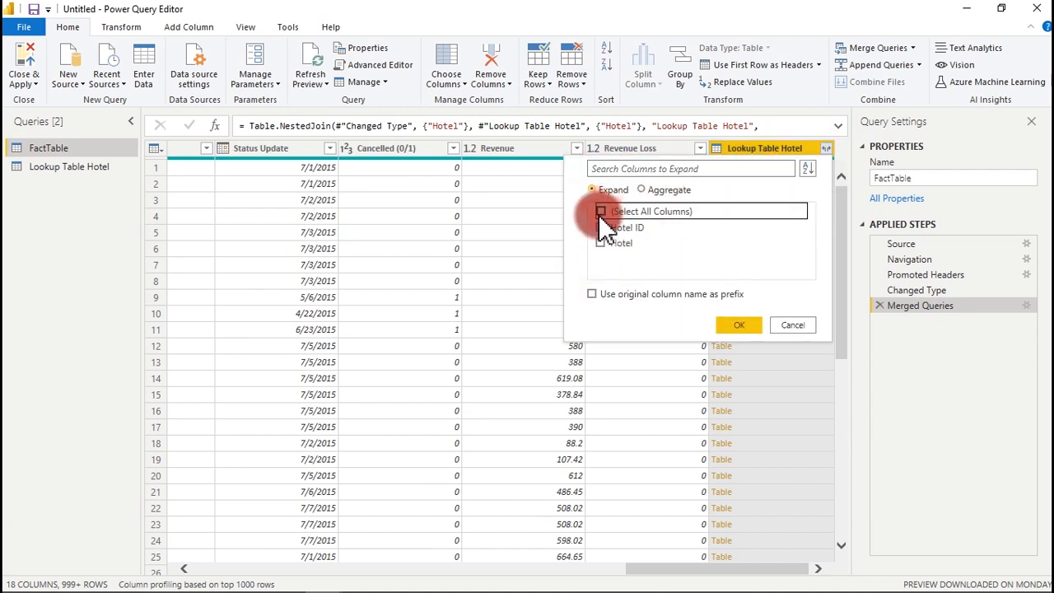
left_click(601, 227)
left_click(738, 324)
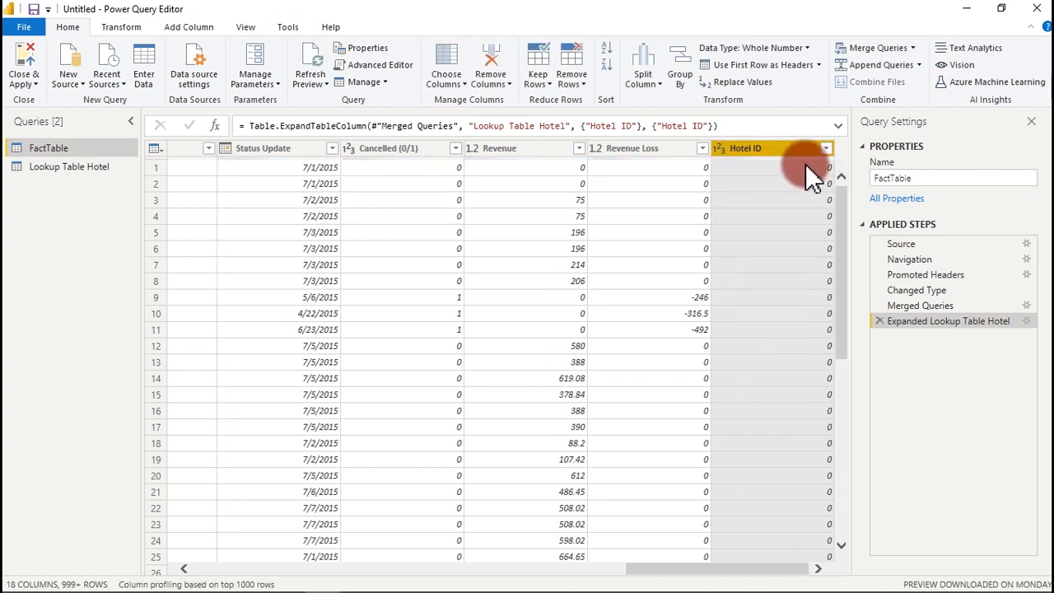
- Check the complete list of distinct values in FactTable's Hotel ID column without applying a filter
left_click(826, 148)
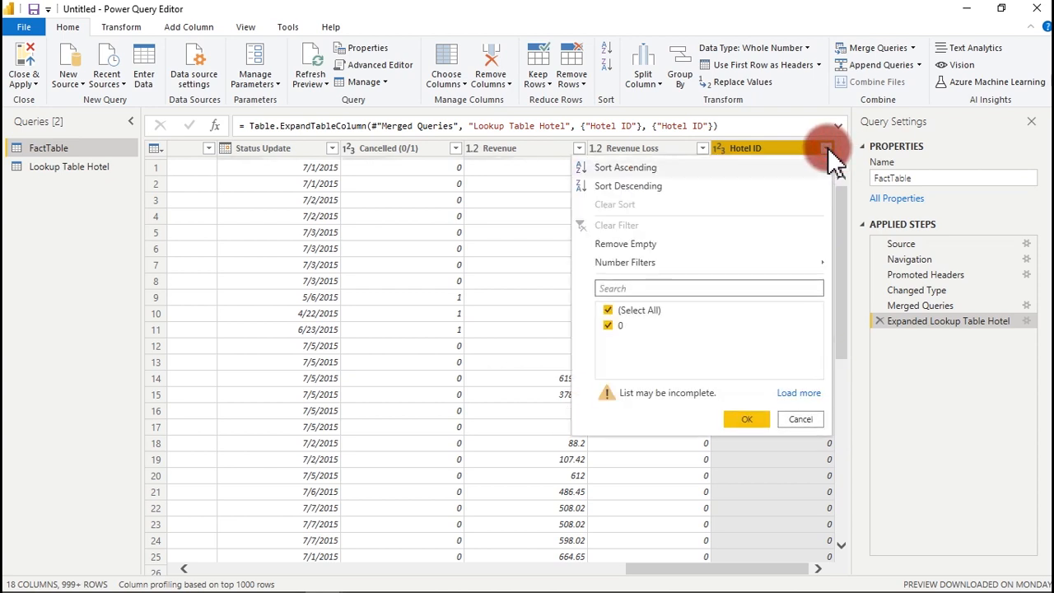
left_click(787, 393)
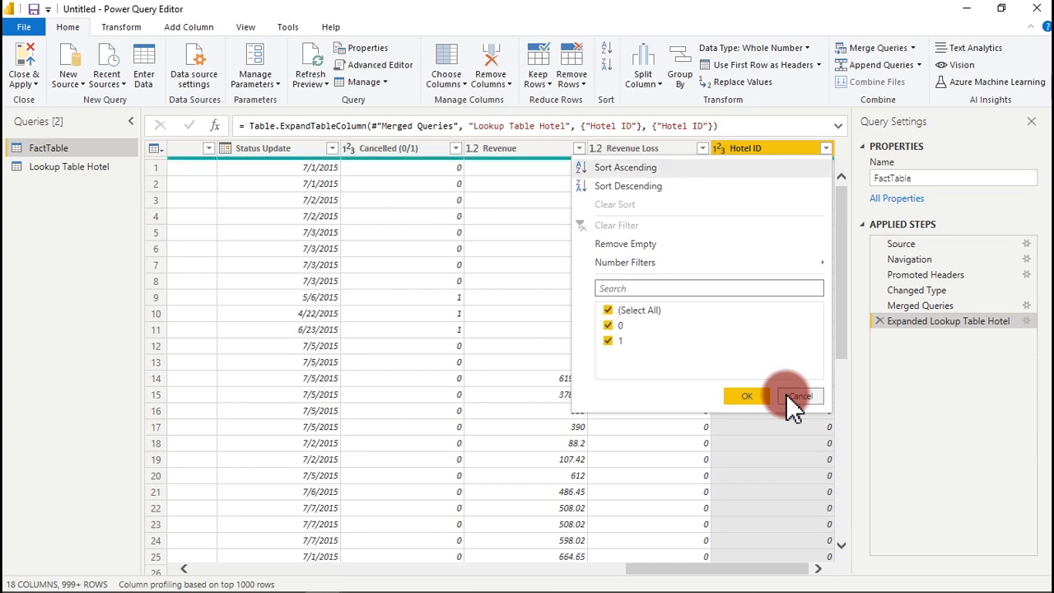
left_click(795, 397)
- Remove the Hotel column from FactTable, check the remaining columns, and close the query editor with the changes applied
left_click_drag(737, 569, 259, 525)
left_click(313, 155)
key("Delete")
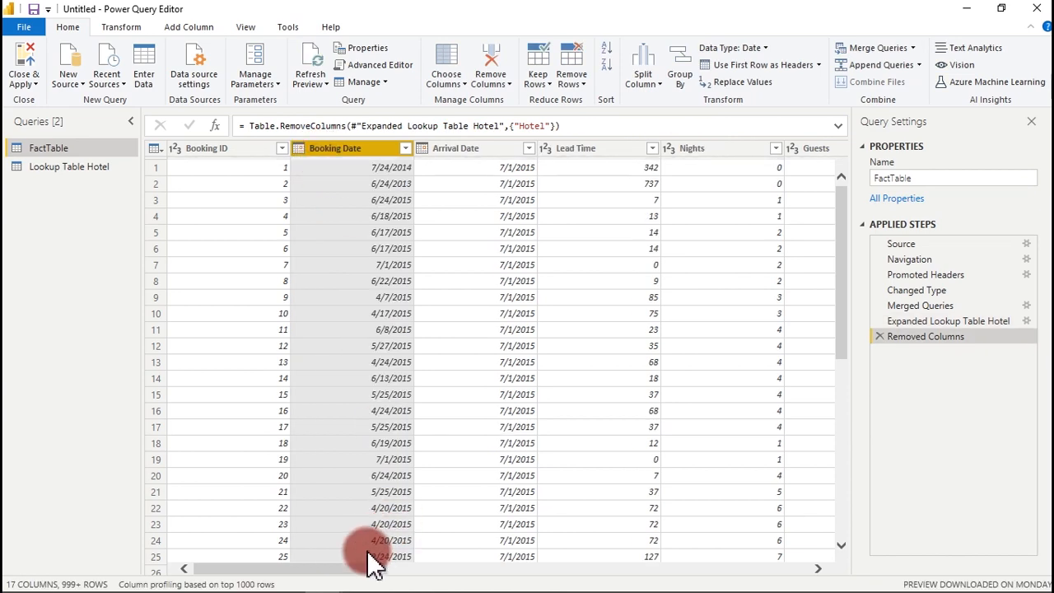
left_click_drag(355, 565, 815, 511)
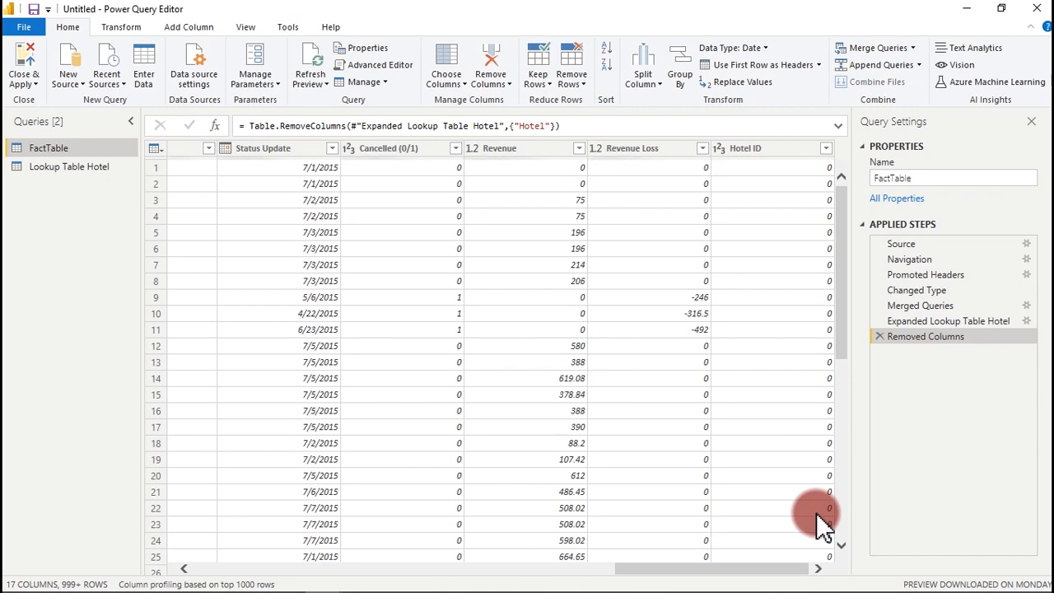
left_click(33, 62)
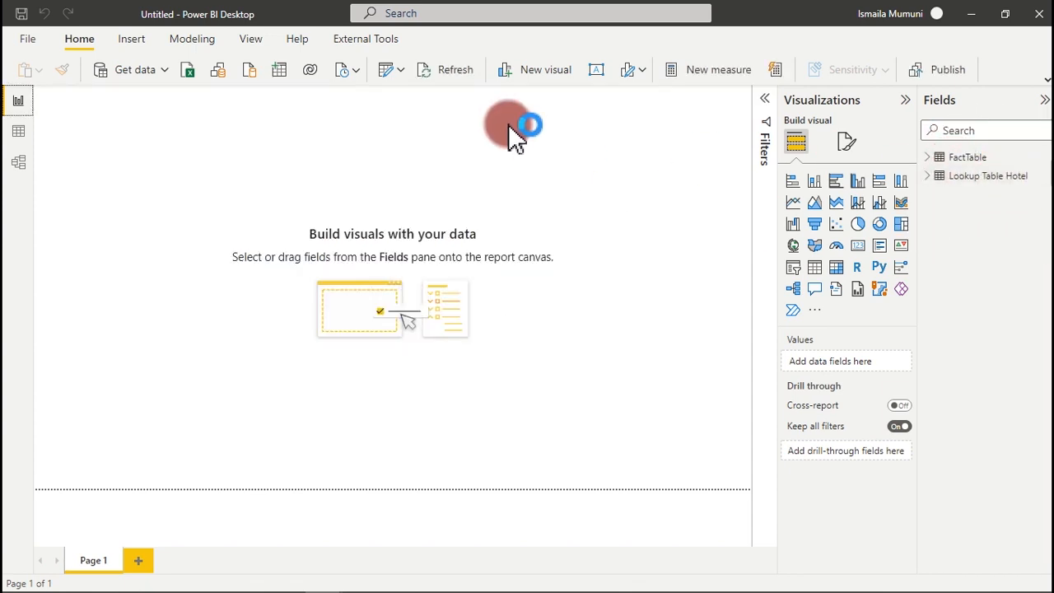
- Review the columns of the loaded FactTable in the data view
left_click(18, 131)
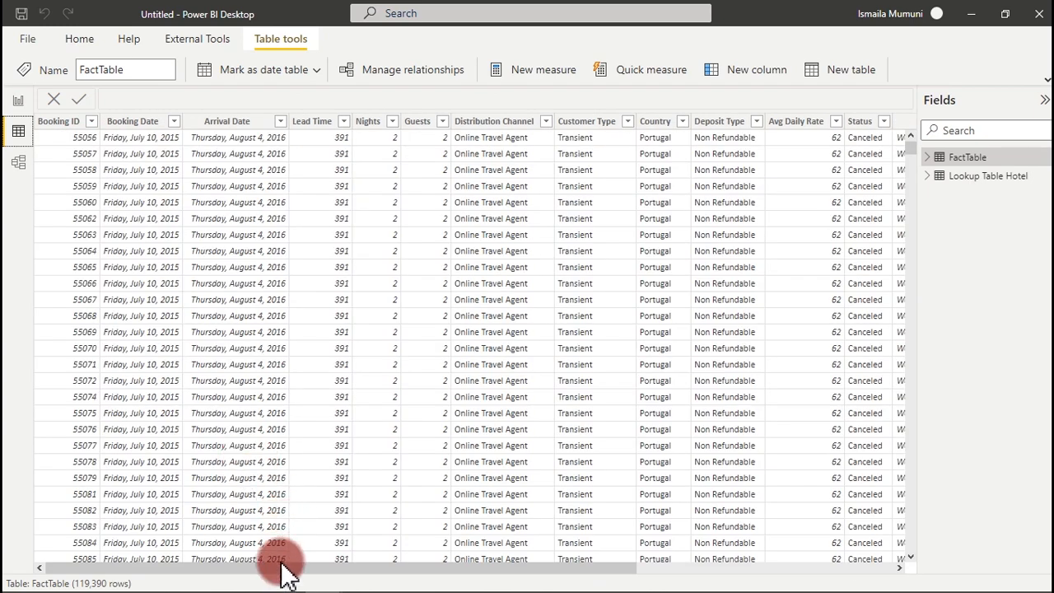
left_click_drag(285, 573, 659, 579)
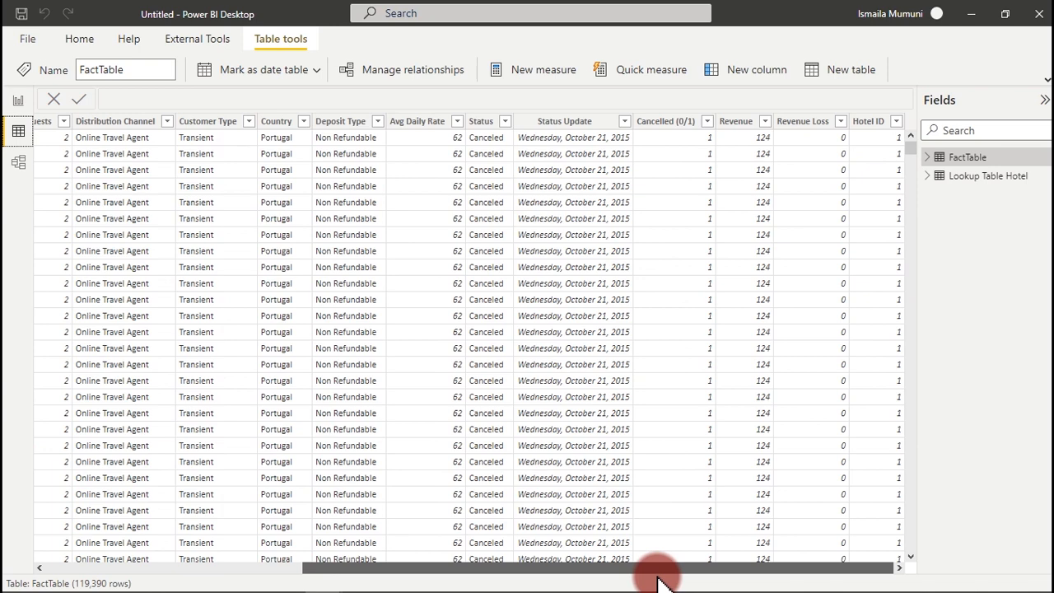
left_click_drag(659, 579, 366, 568)
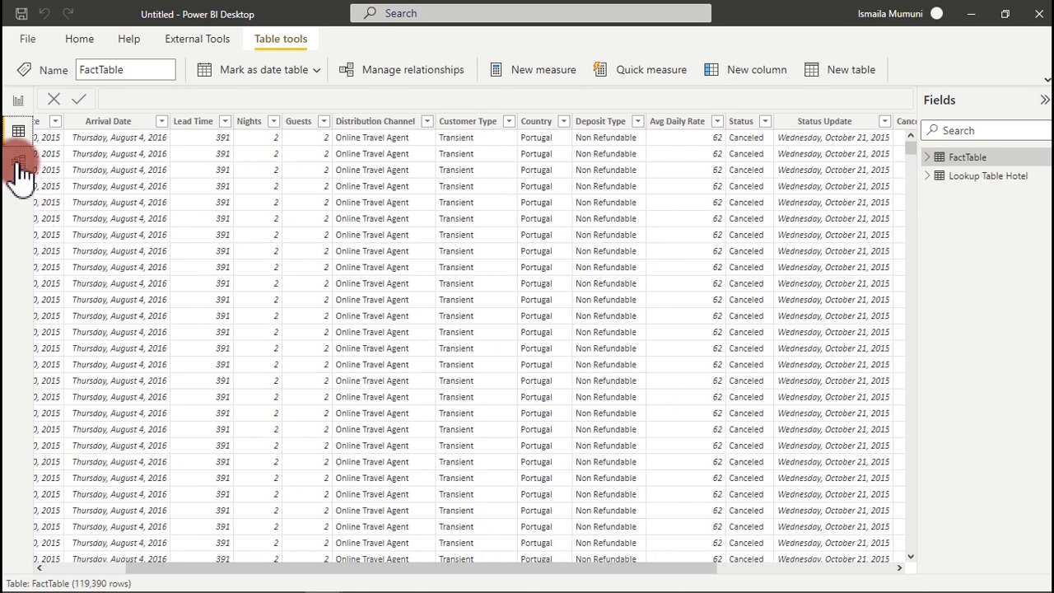
- In the model view, place Lookup Table Hotel beside FactTable and relate the two tables on Hotel ID
left_click(18, 163)
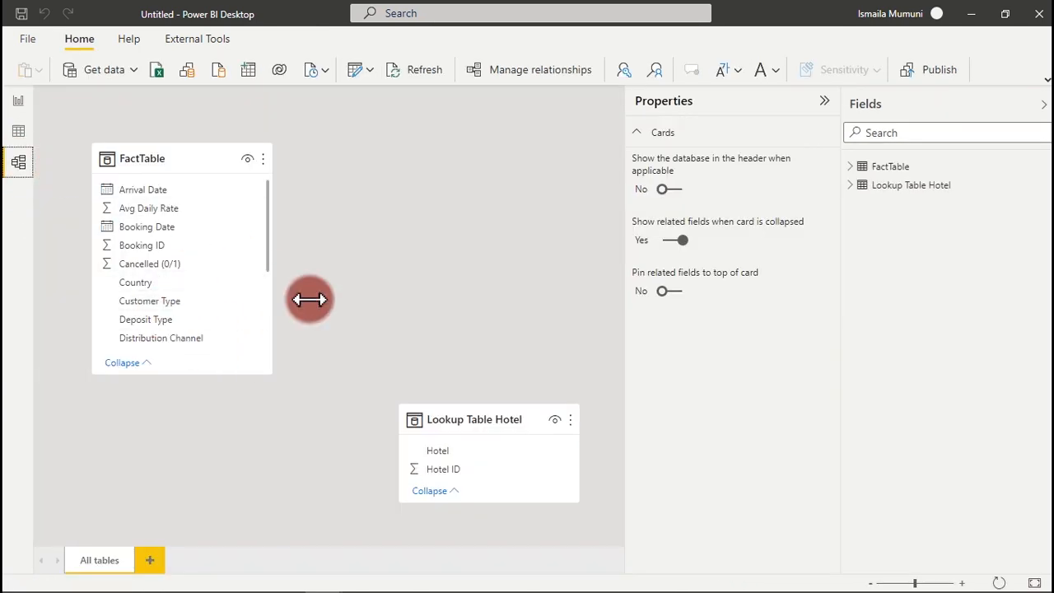
left_click_drag(464, 416, 400, 172)
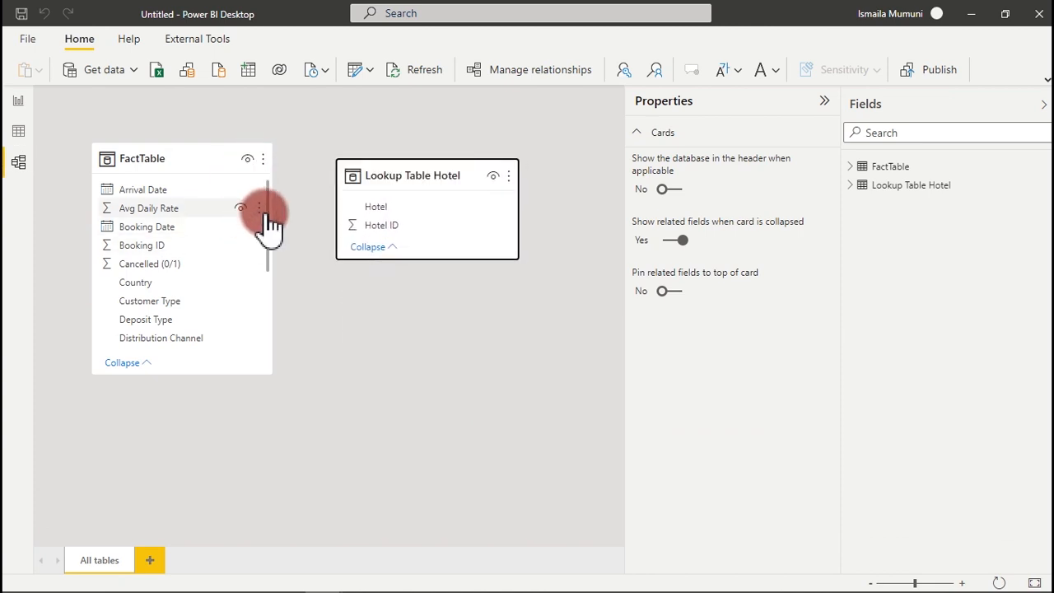
left_click_drag(267, 208, 263, 302)
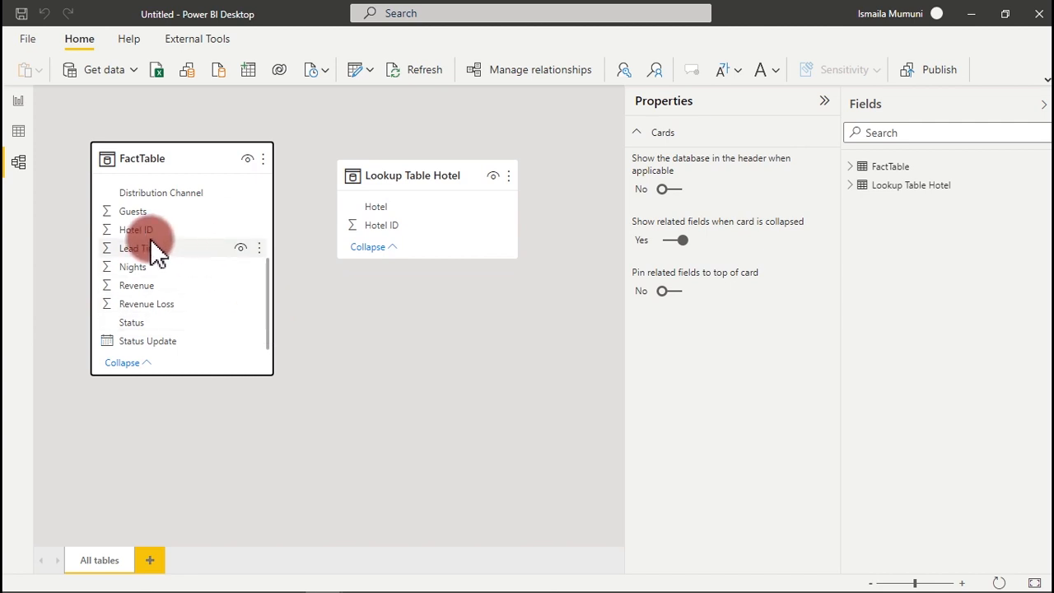
left_click_drag(147, 228, 421, 240)
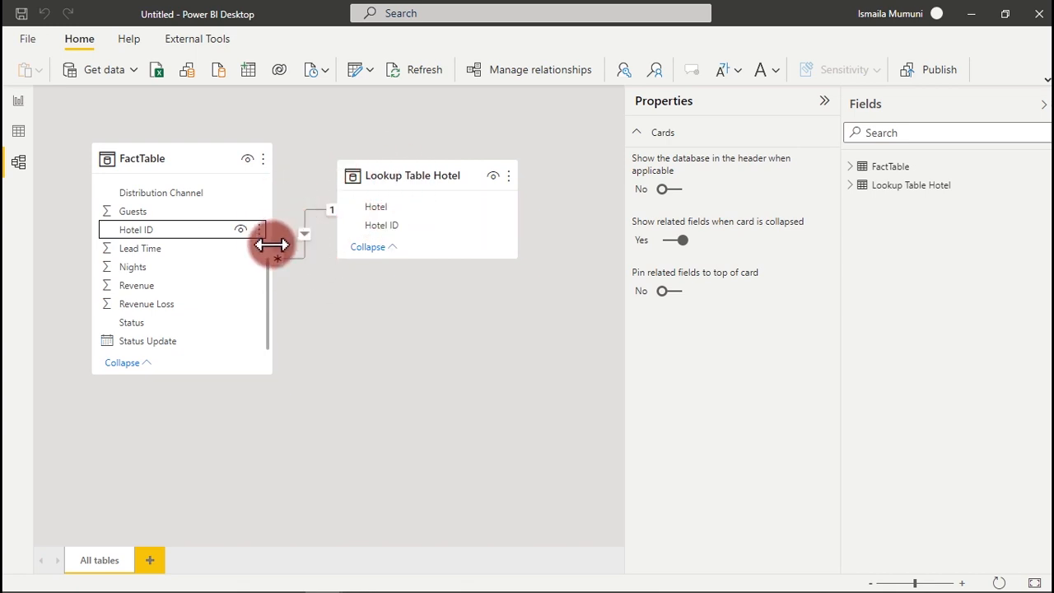
left_click_drag(213, 215, 229, 254)
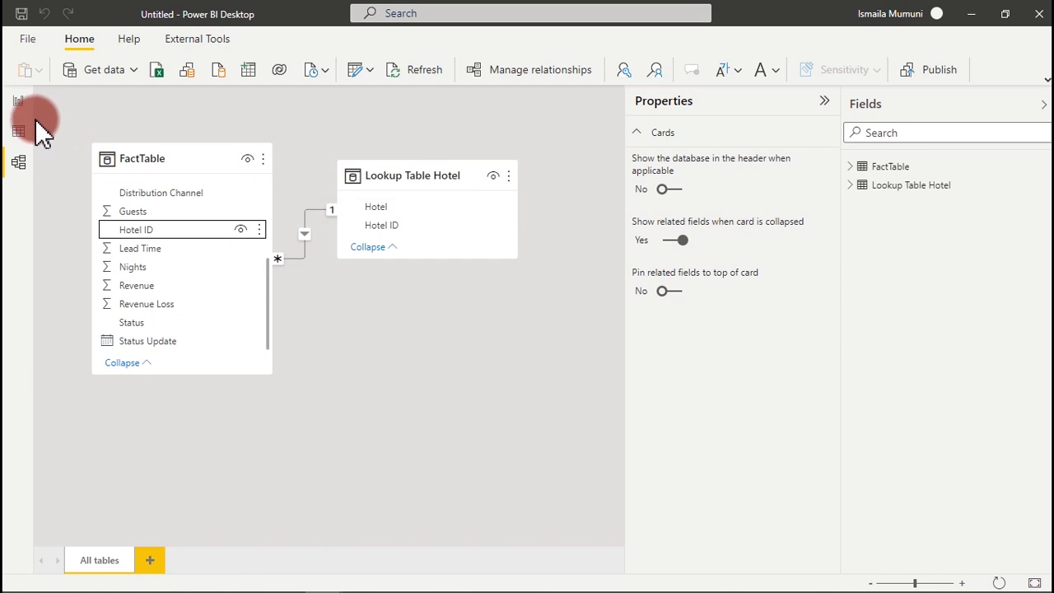
- Switch to the open Dashboard report in Power BI Desktop and display its Calendar table's data
left_click(20, 102)
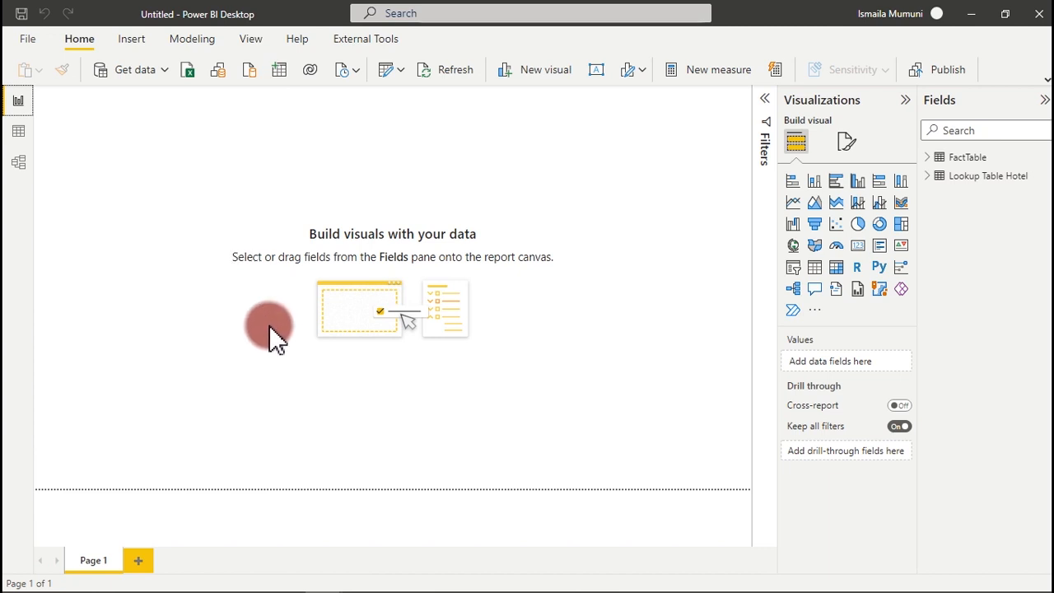
mouse_move(473, 580)
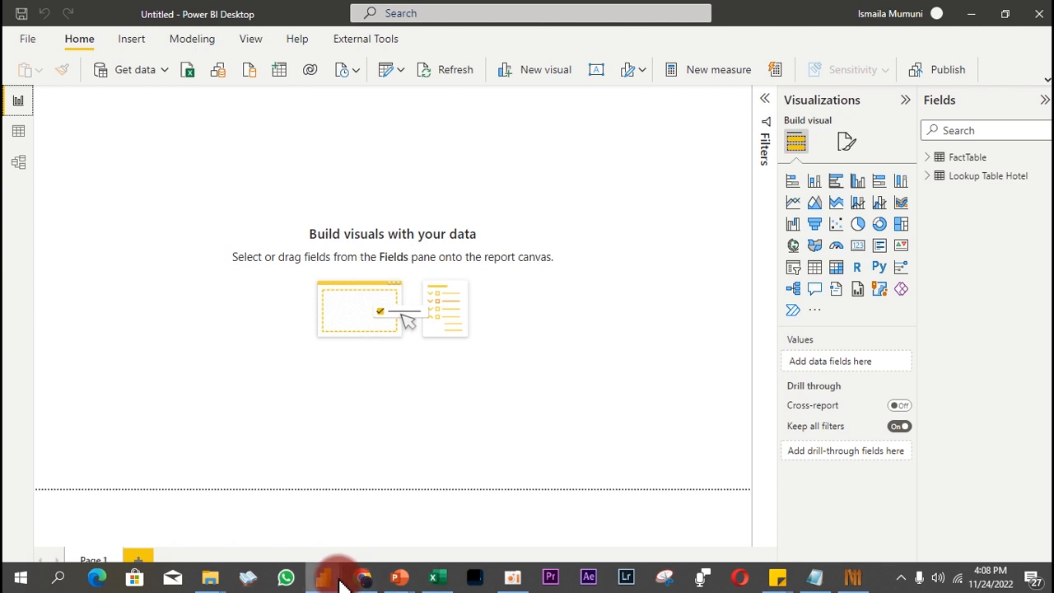
mouse_move(330, 579)
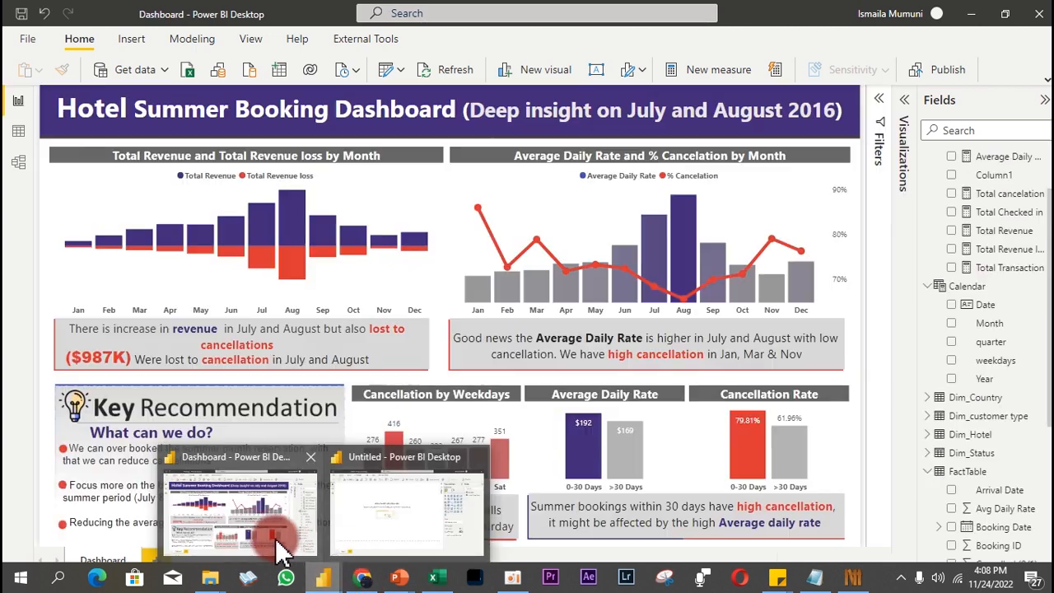
left_click(276, 540)
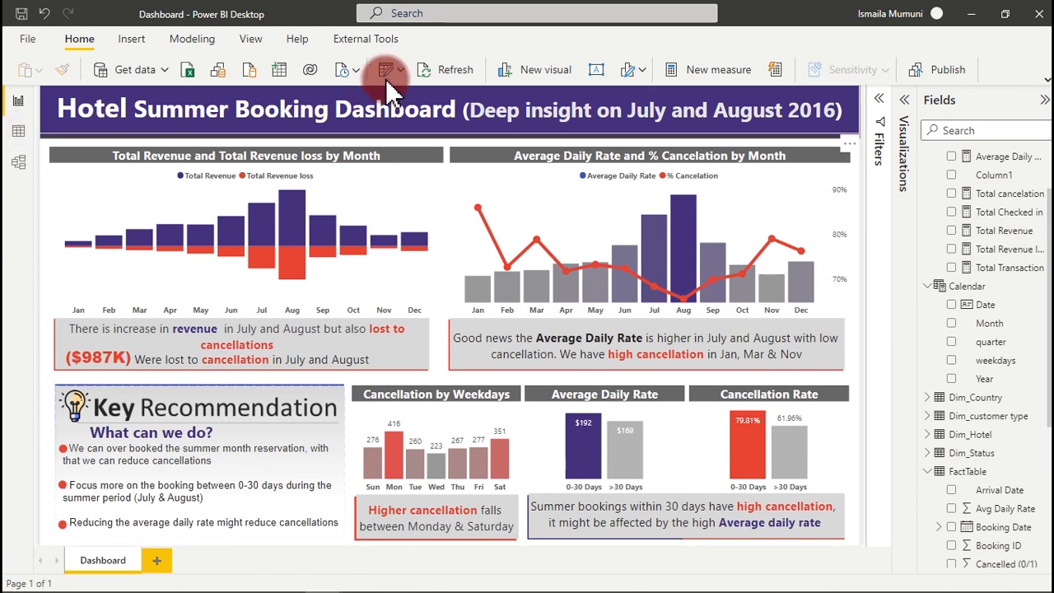
left_click(17, 134)
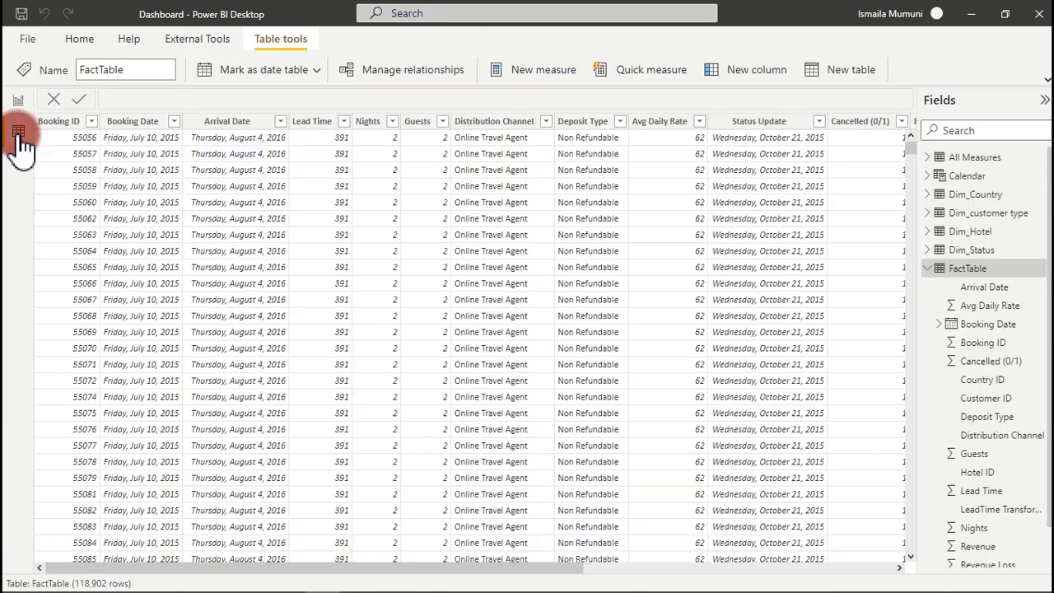
left_click(970, 176)
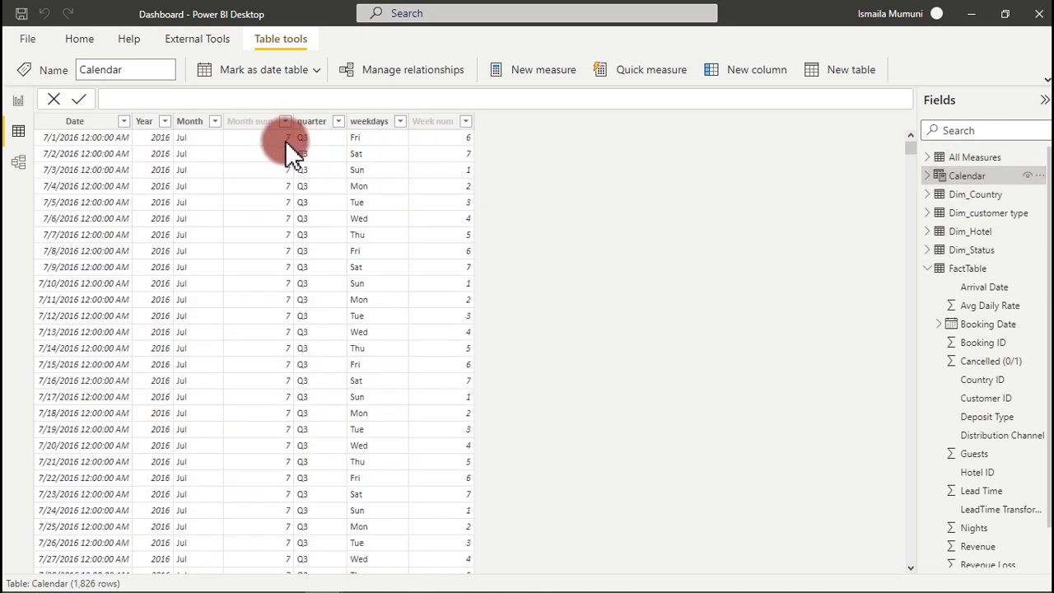
- Copy the Calendar table's entire DAX formula, from the table name to the closing parenthesis
left_click(153, 100)
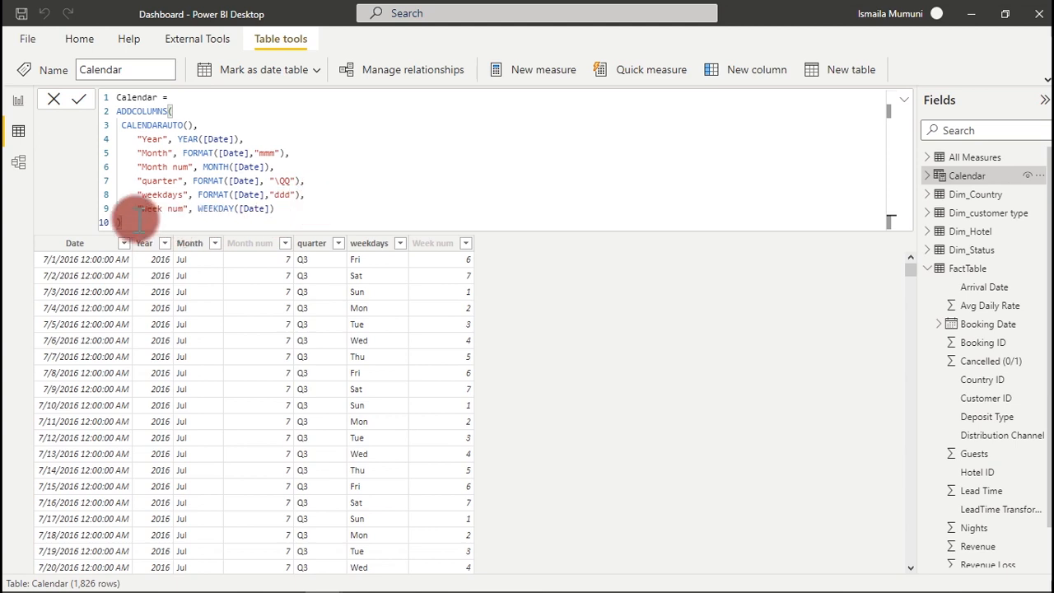
left_click_drag(125, 216, 115, 94)
key("ctrl+c")
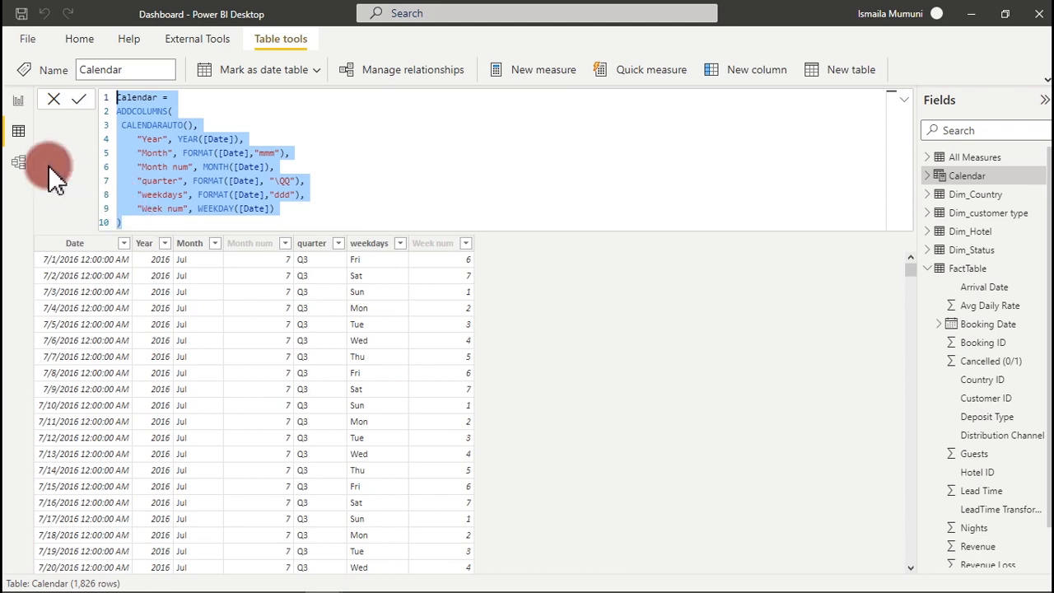
- Leave the Dashboard report on its report page, return to the untitled report and show its FactTable data
left_click(20, 102)
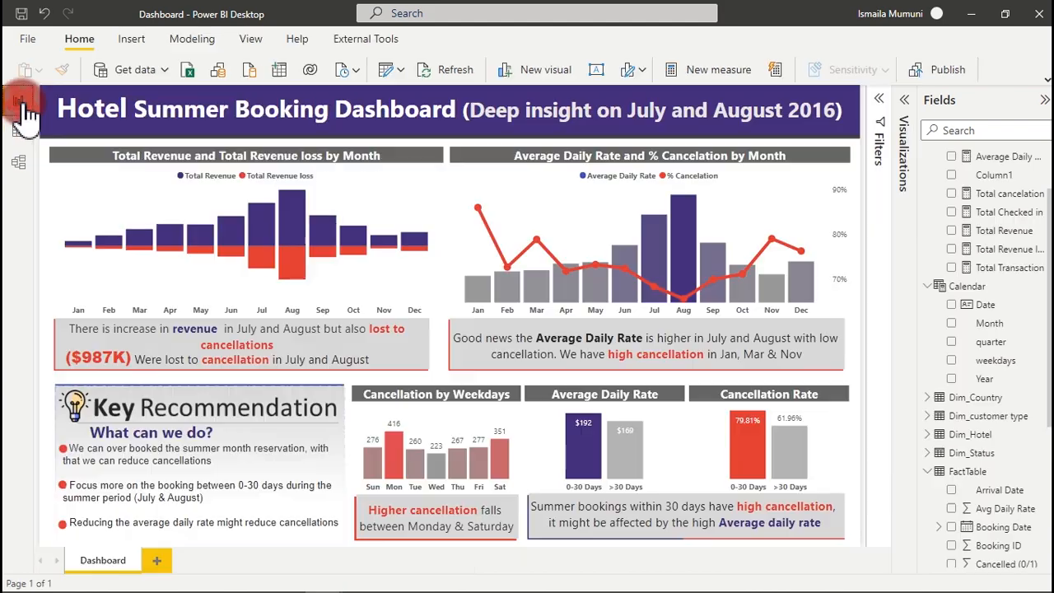
left_click(973, 14)
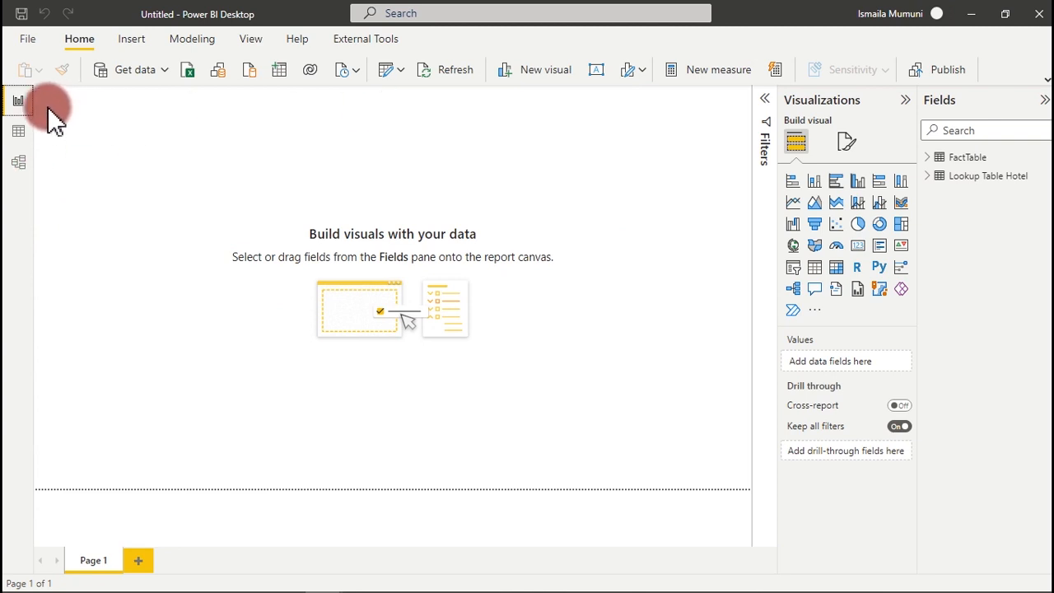
left_click(18, 132)
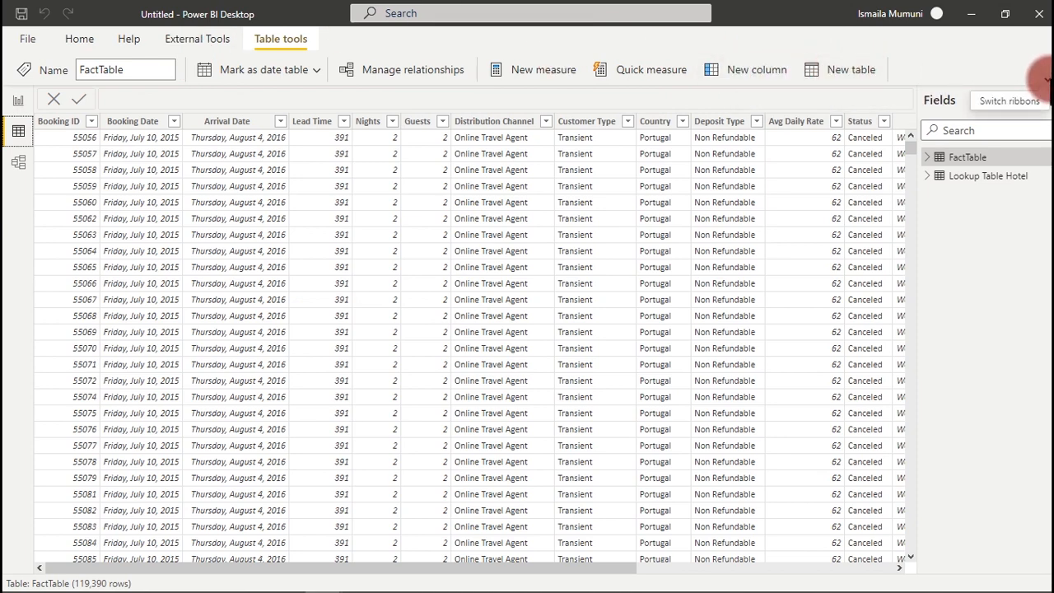
- Create a calculated table from the copied Calendar DAX formula, replacing the default definition, and collapse the formula
left_click(1046, 79)
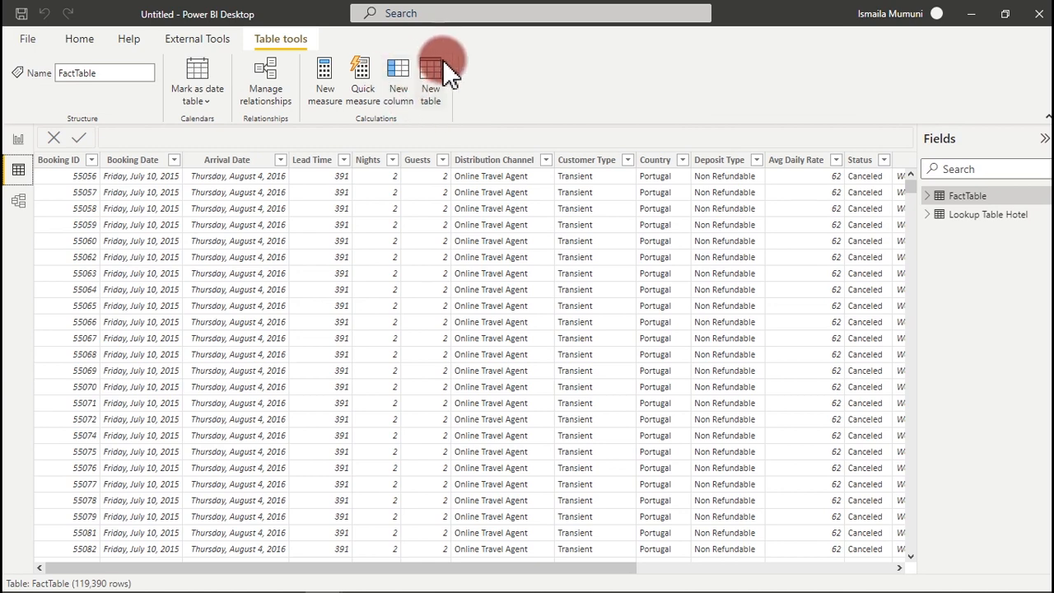
left_click(425, 73)
left_click(292, 174)
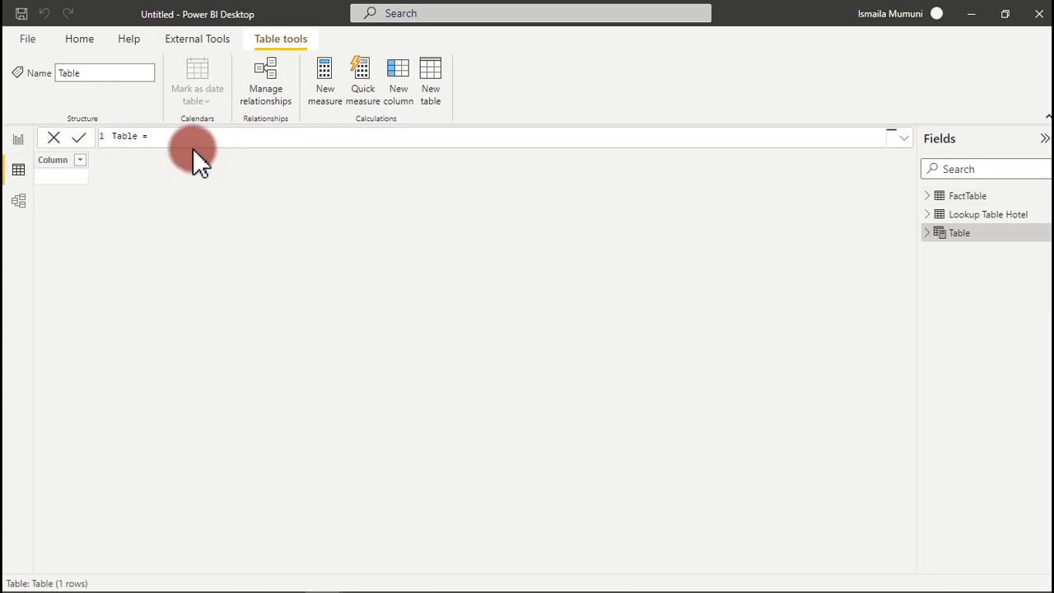
triple_click(172, 135)
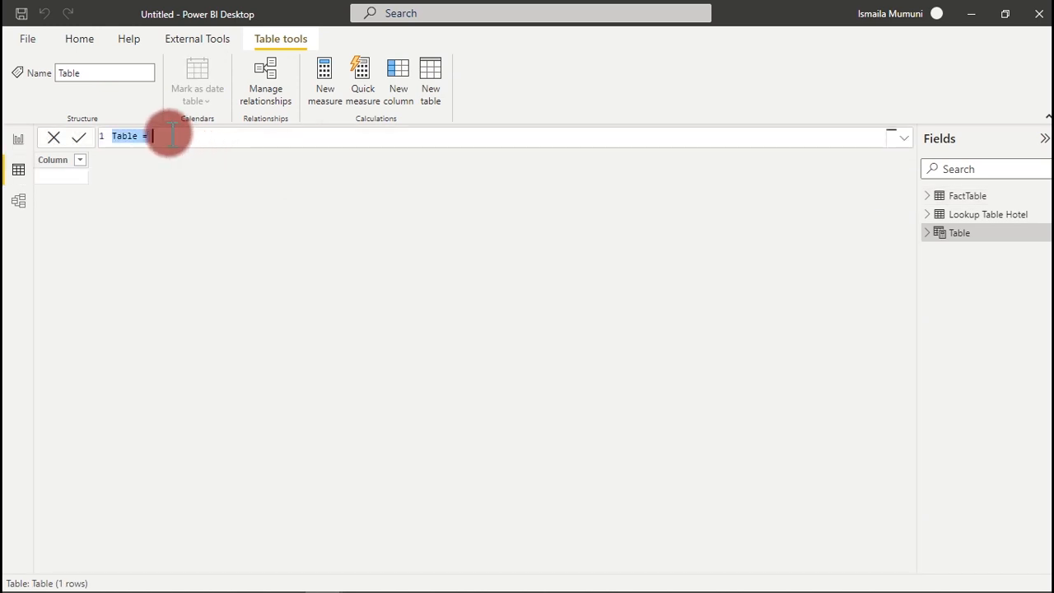
key("ctrl+v")
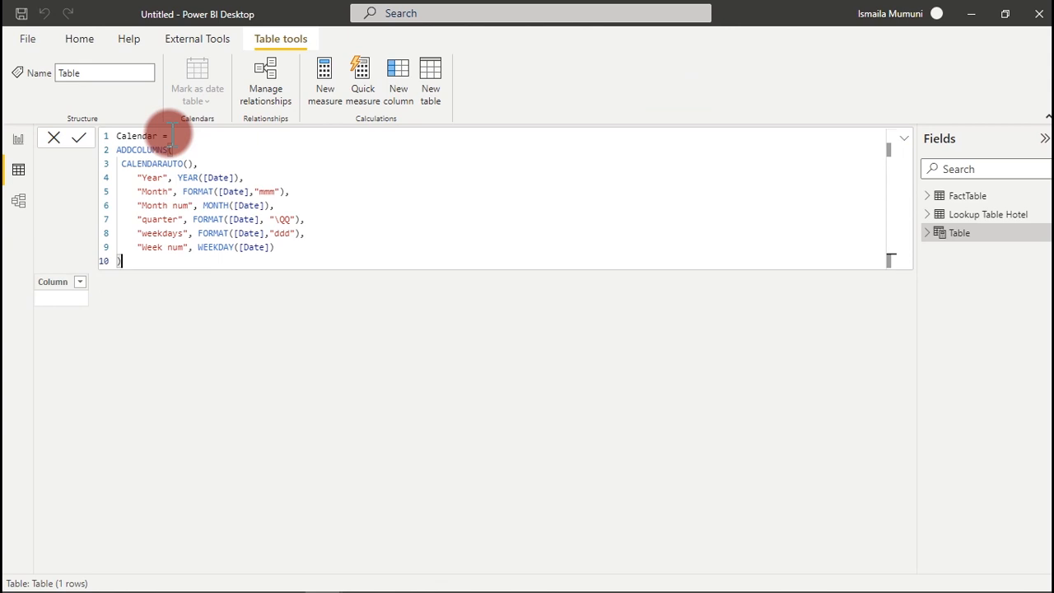
key("Return")
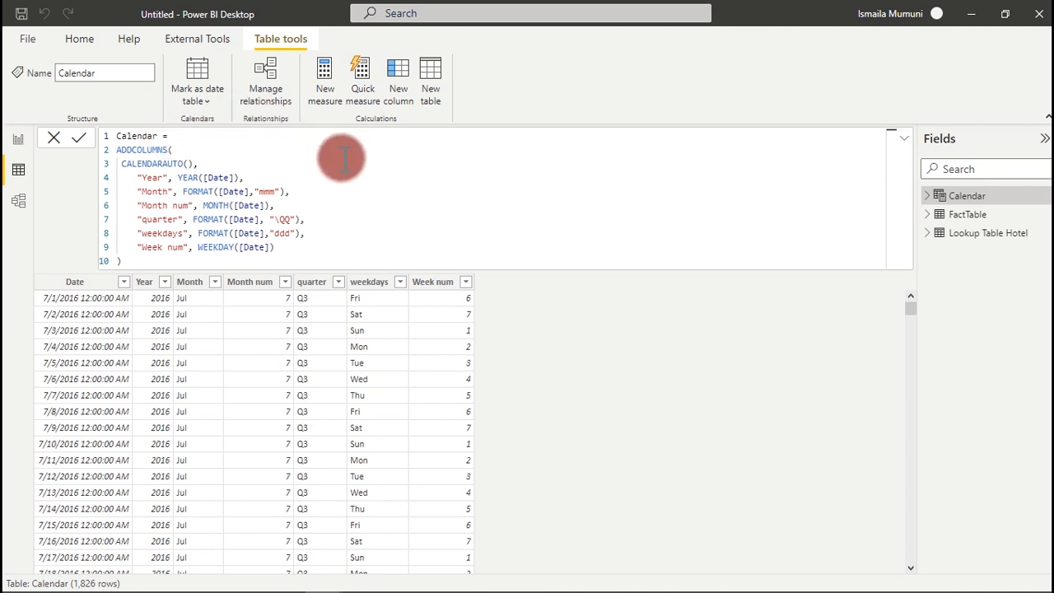
left_click(904, 138)
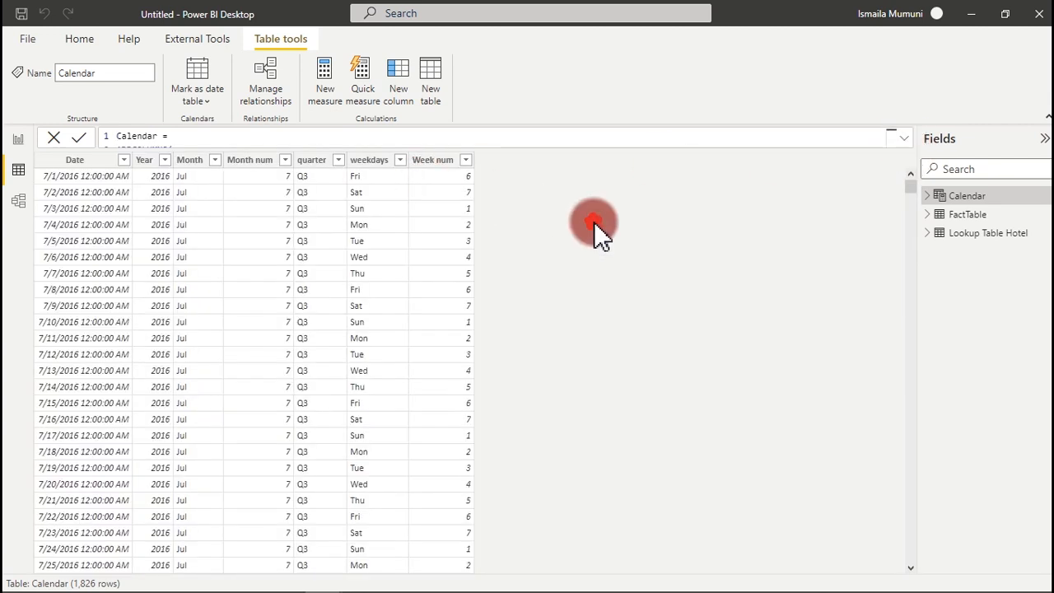
left_click(192, 165)
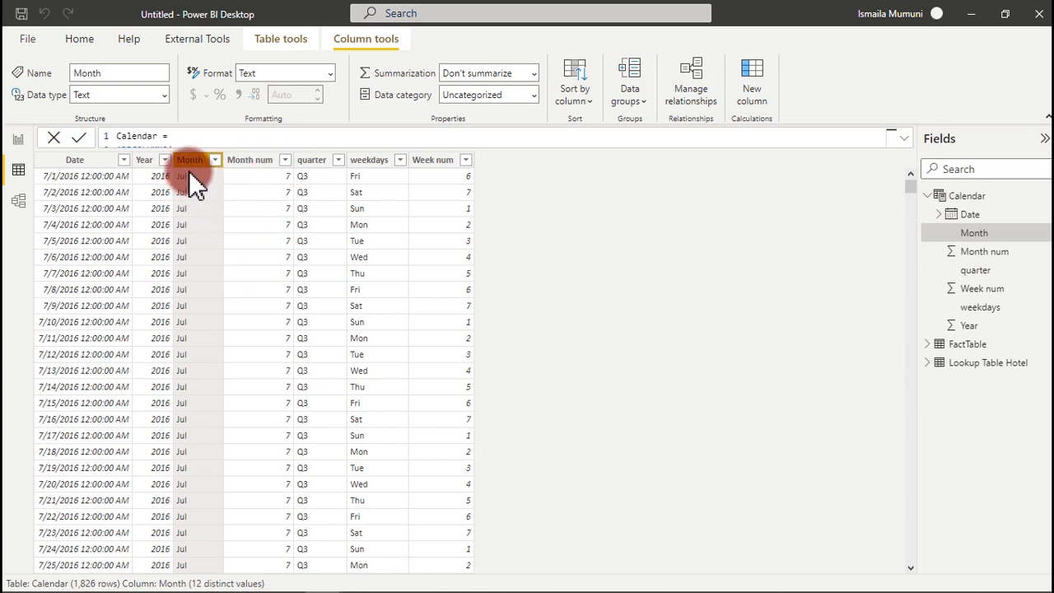
left_click(583, 99)
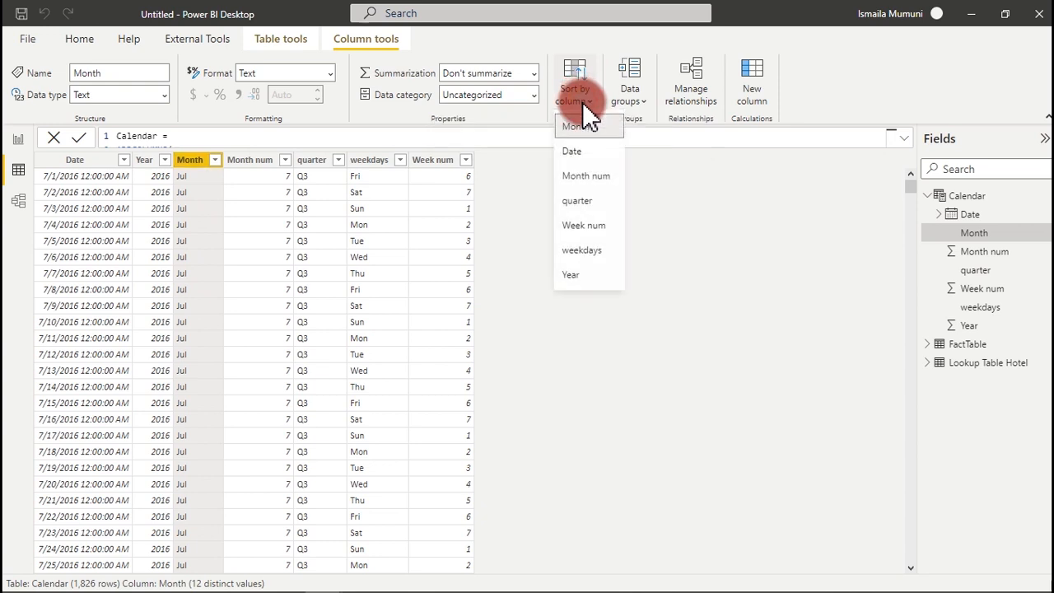
left_click(261, 163)
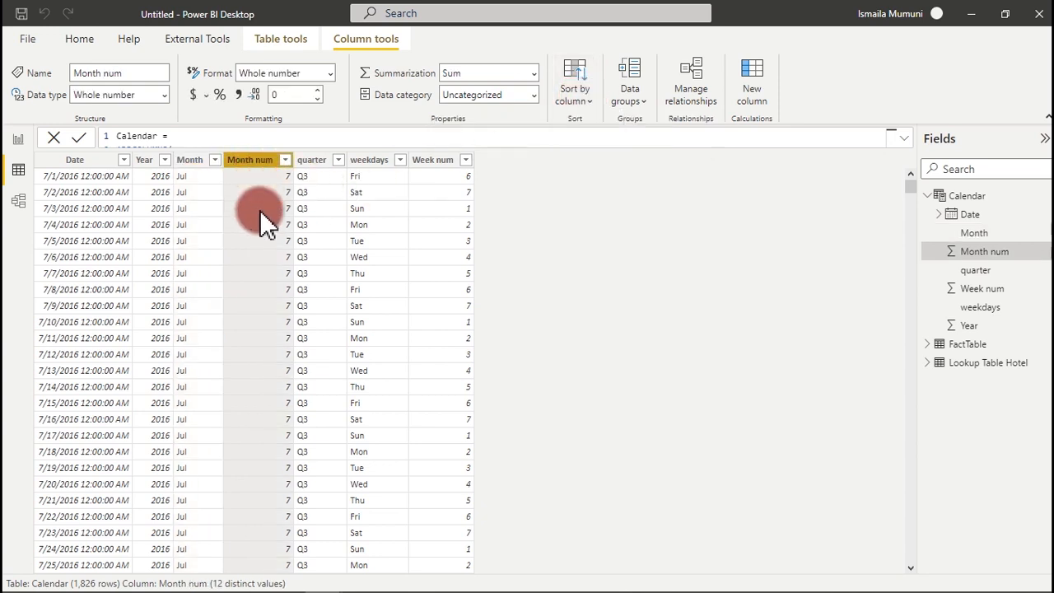
left_click(198, 163)
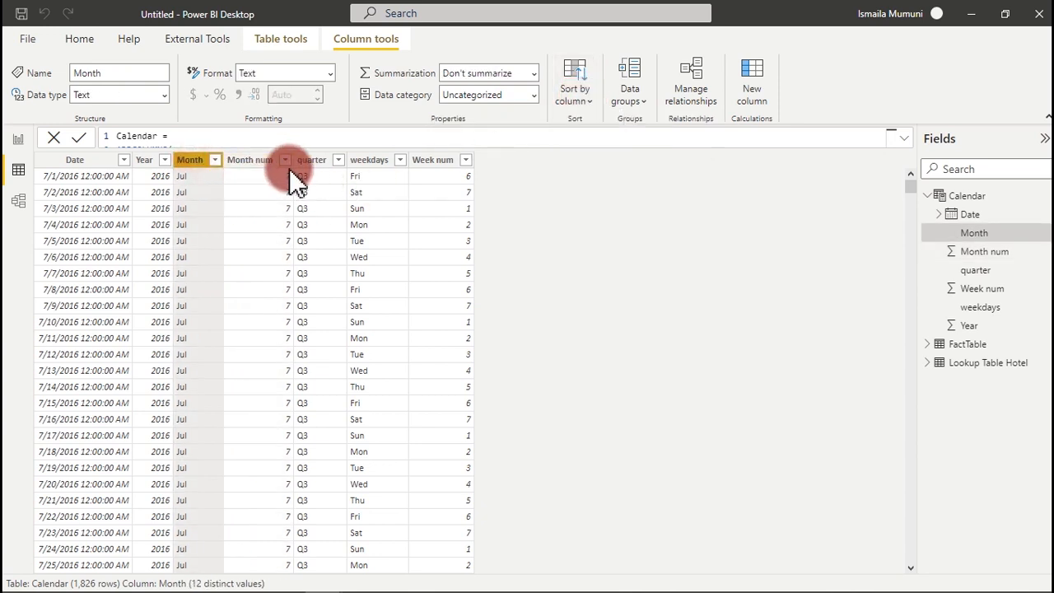
left_click(432, 169)
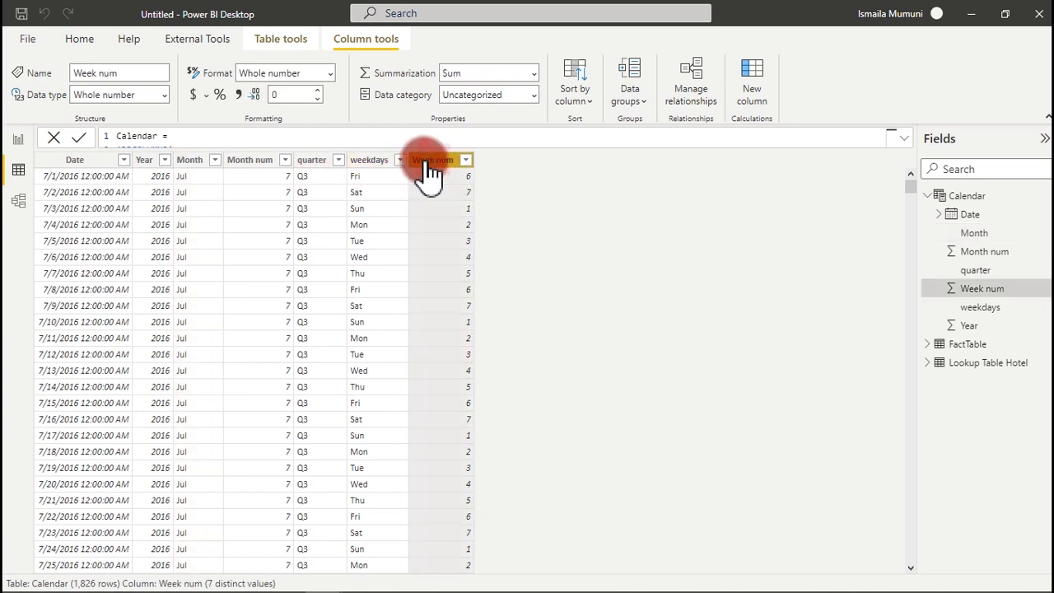
left_click(383, 169)
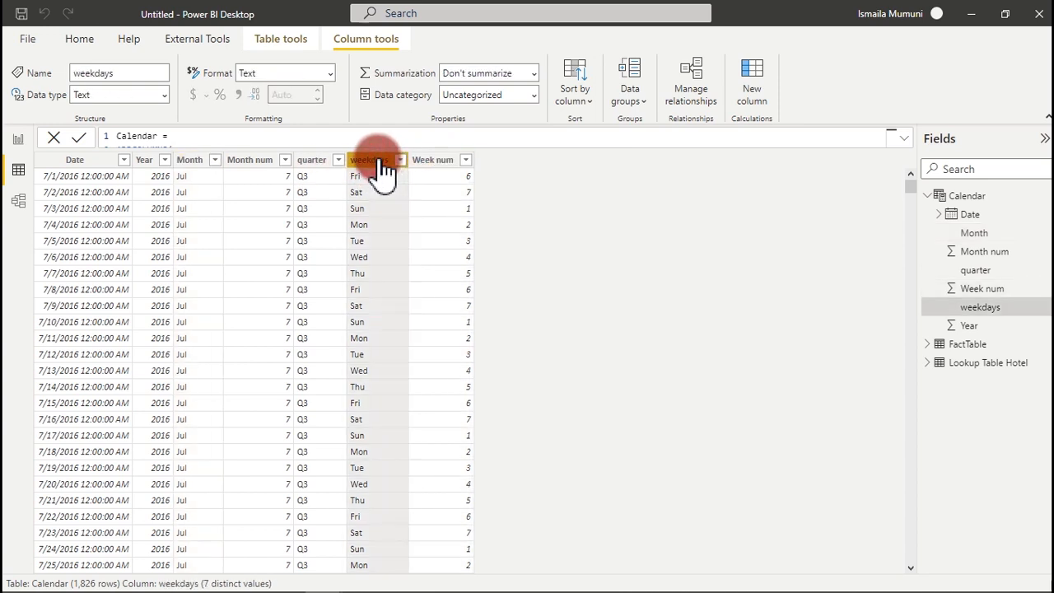
- Set the Calendar table's Month column to sort by Month num
left_click(194, 165)
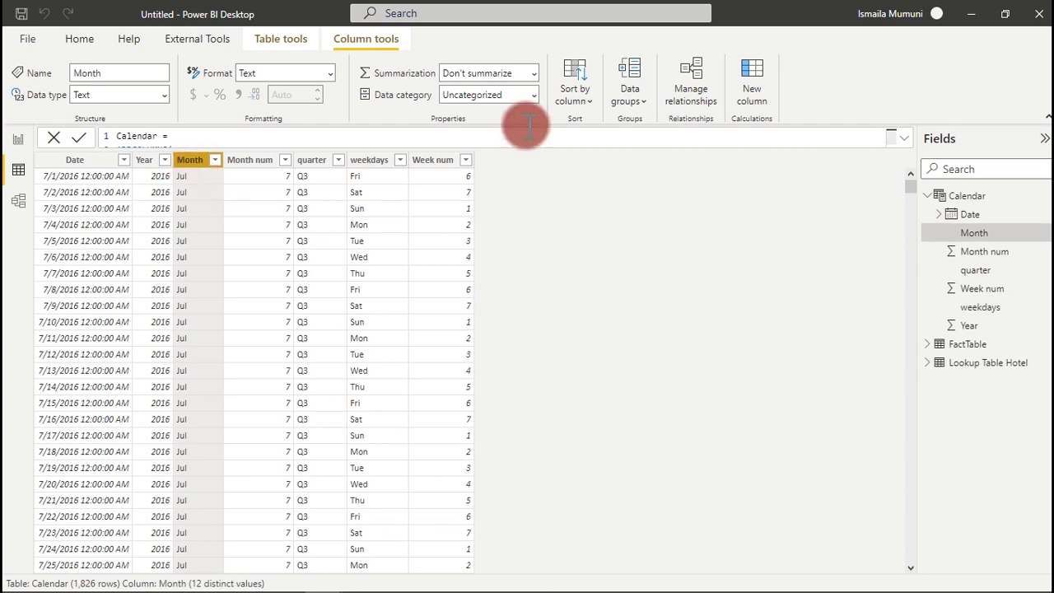
left_click(577, 98)
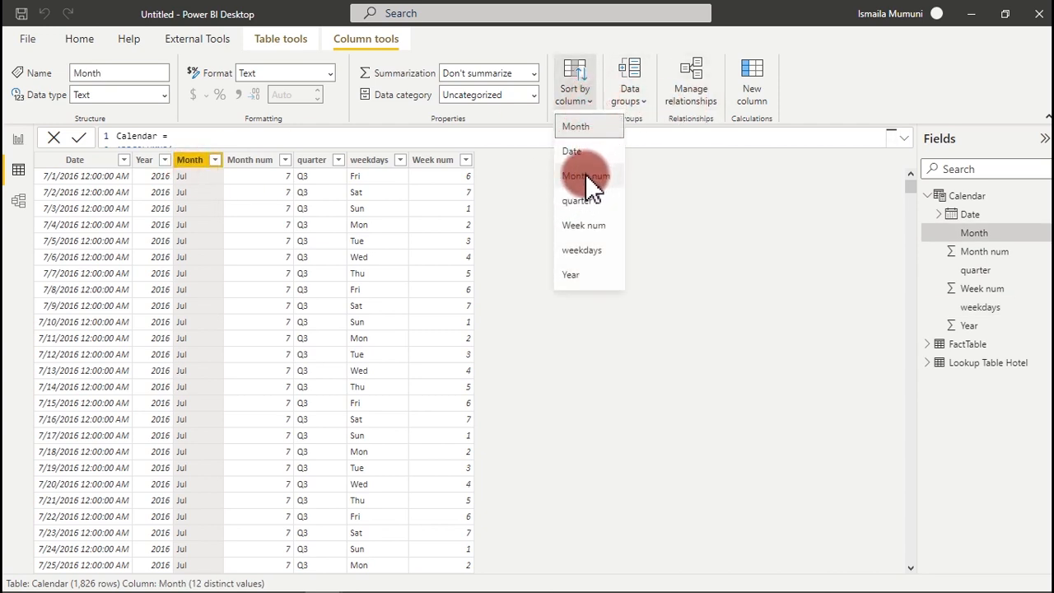
left_click(586, 176)
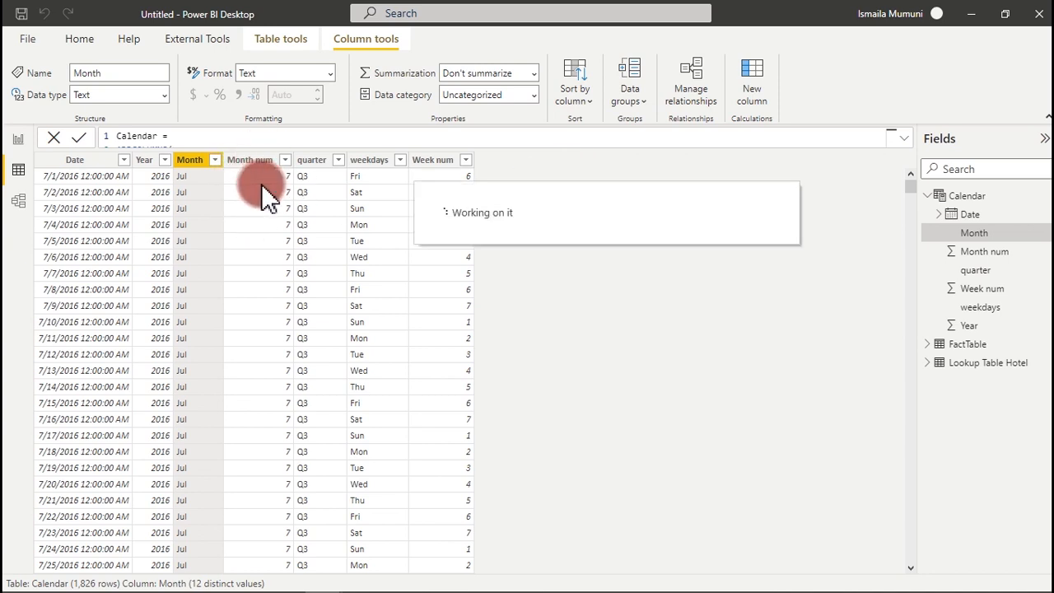
- Set the Calendar table's weekdays column to sort by Week num
left_click(371, 162)
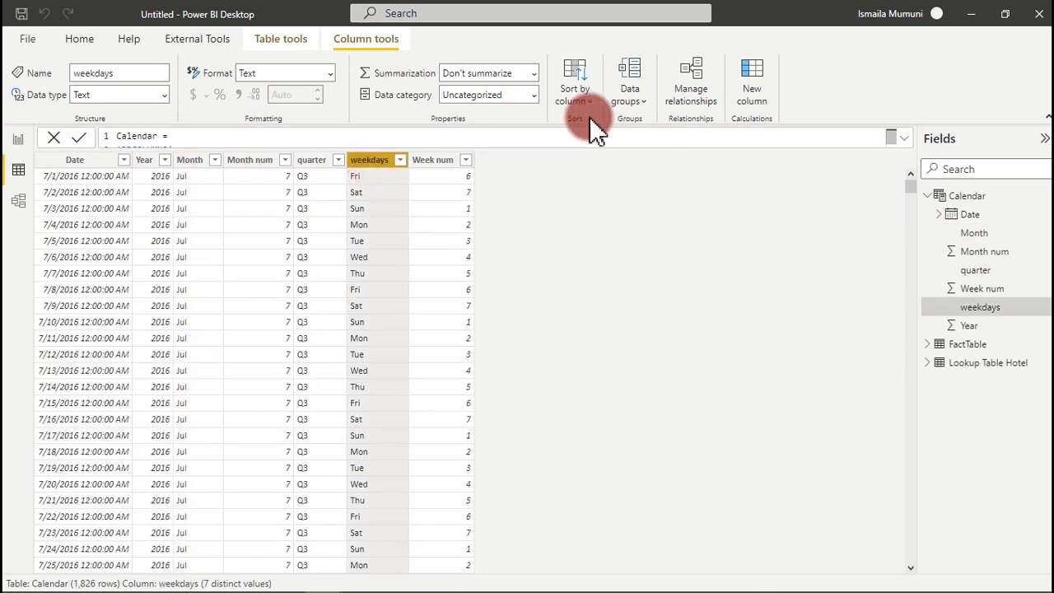
left_click(628, 104)
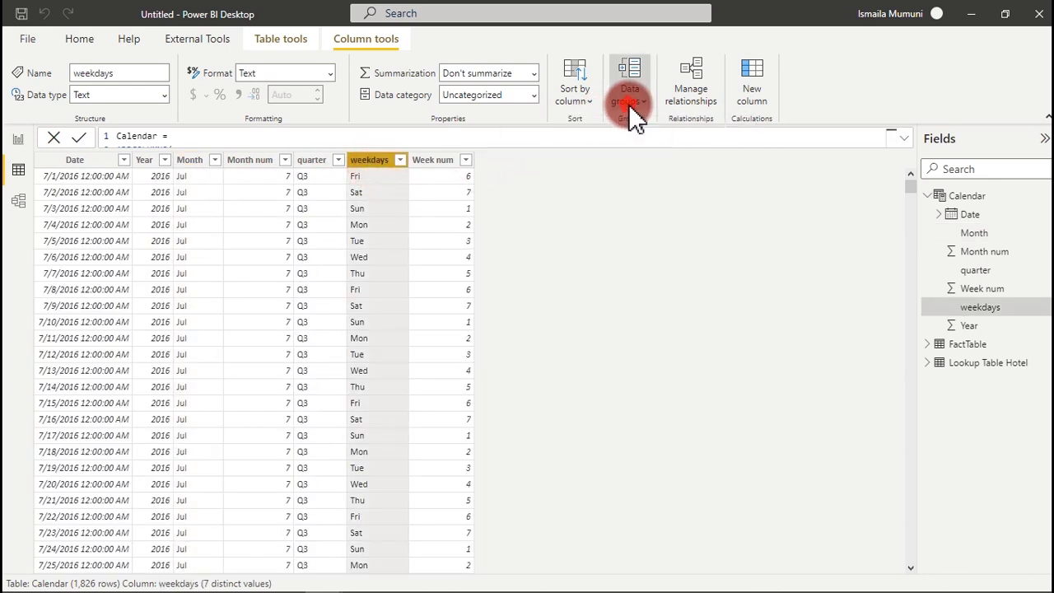
left_click(583, 103)
left_click(581, 249)
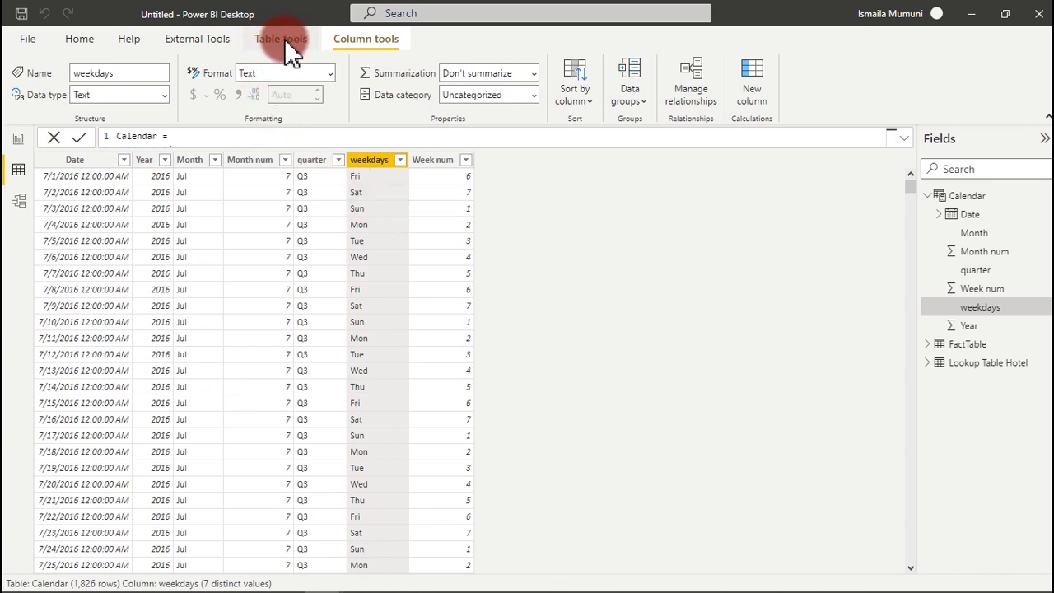
- Mark the Calendar table as a date table, using Date as its date column
left_click(280, 40)
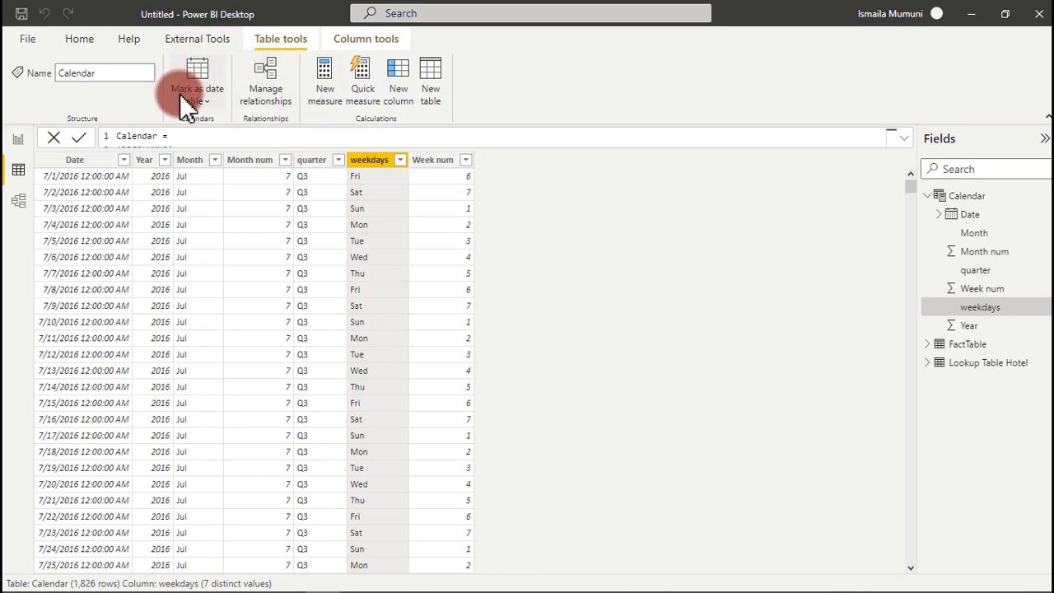
left_click(210, 101)
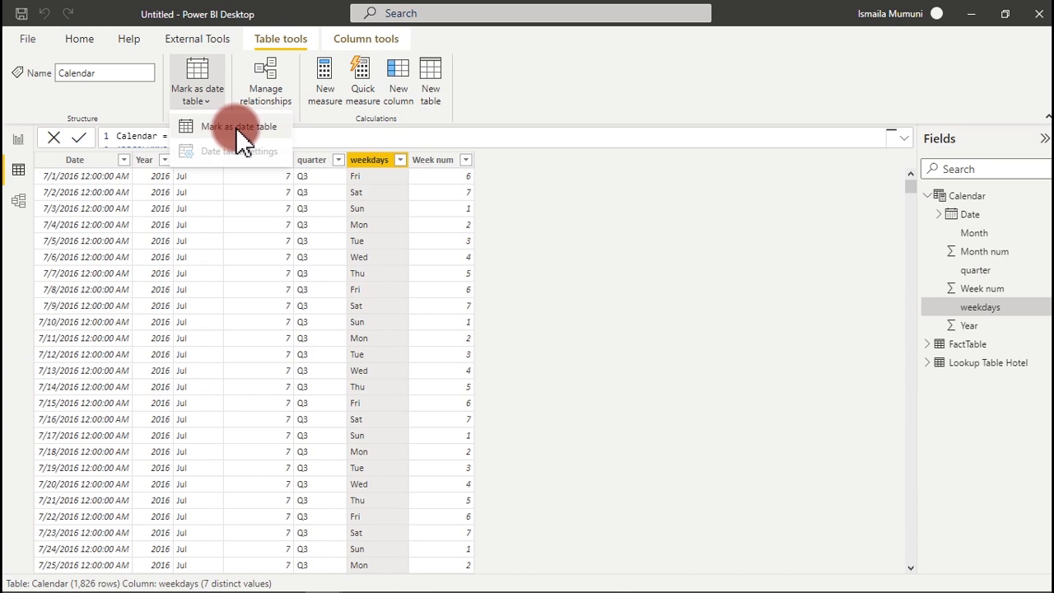
left_click(238, 128)
left_click(429, 279)
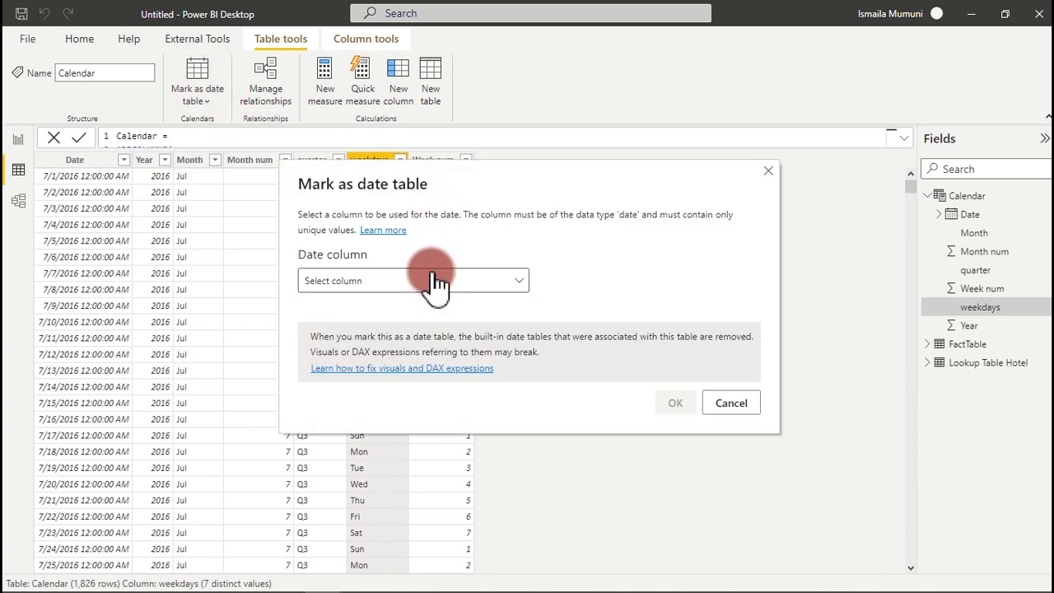
left_click(352, 331)
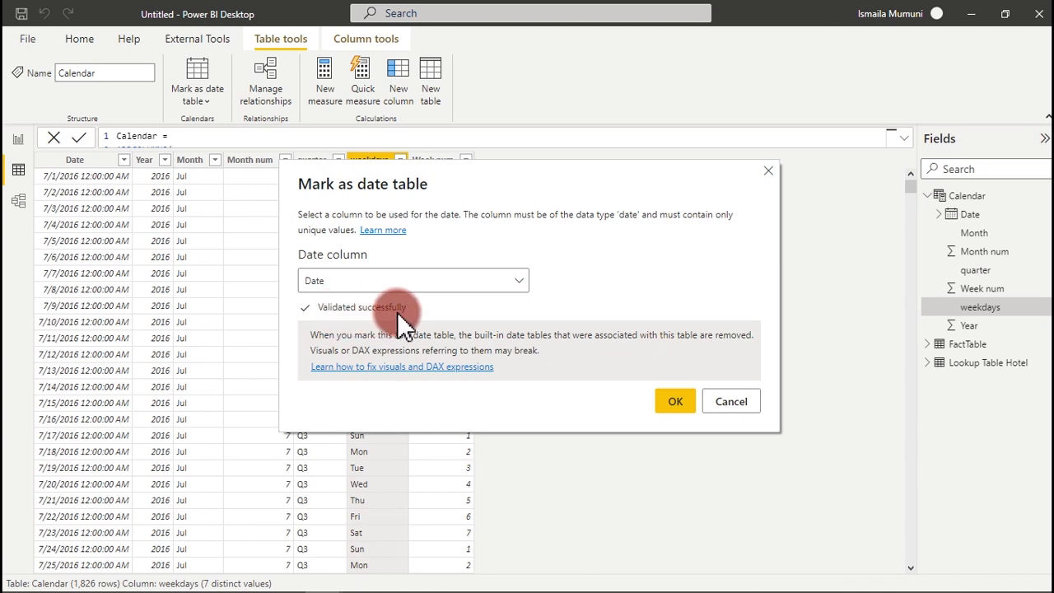
left_click(673, 402)
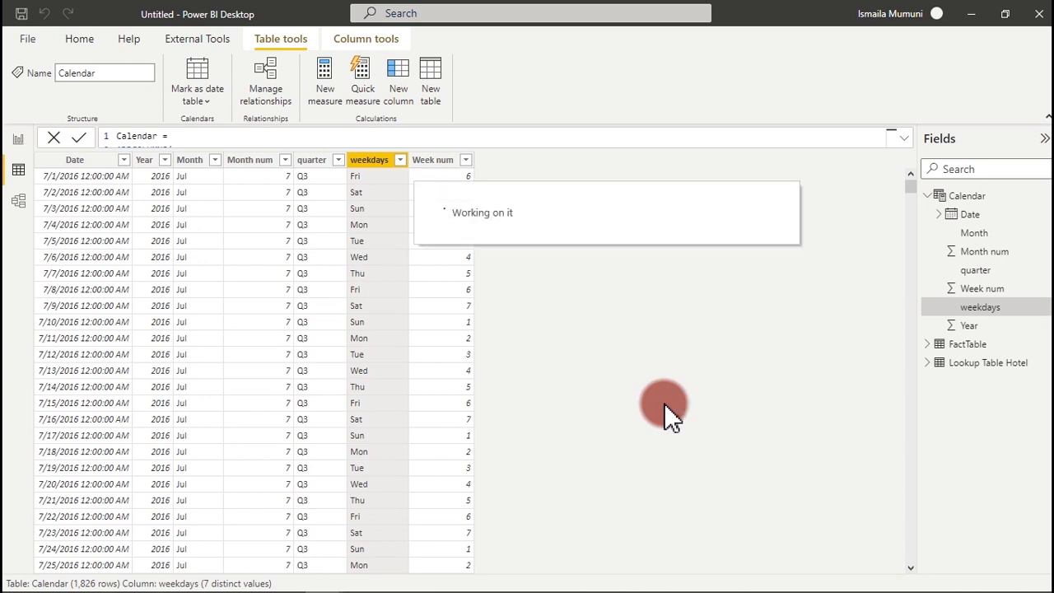
- In the model view, arrange Calendar and Lookup Table Hotel on opposite sides above FactTable and collapse the table properties
left_click(18, 200)
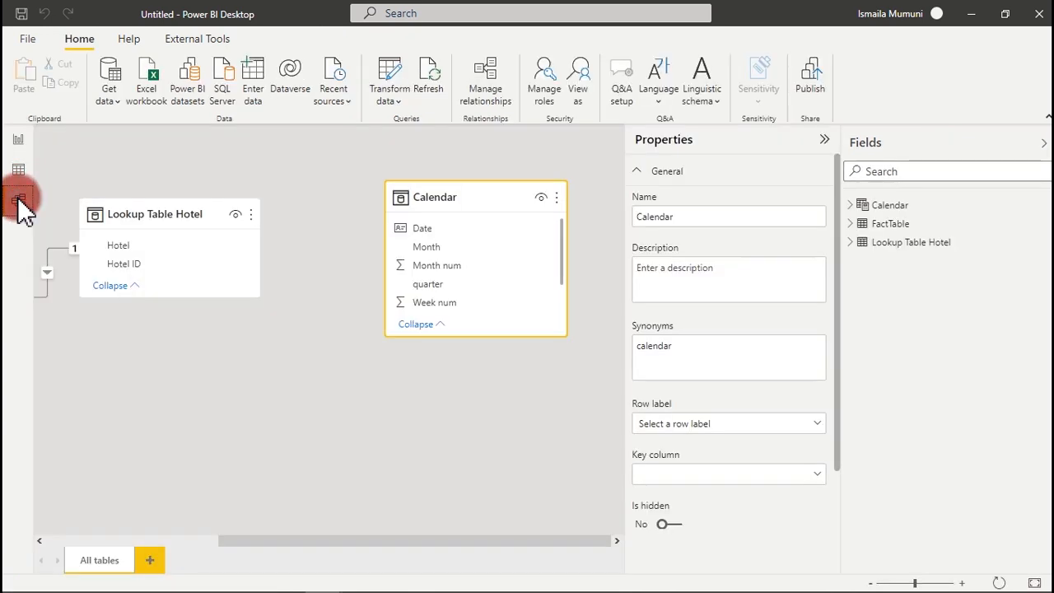
left_click(522, 248)
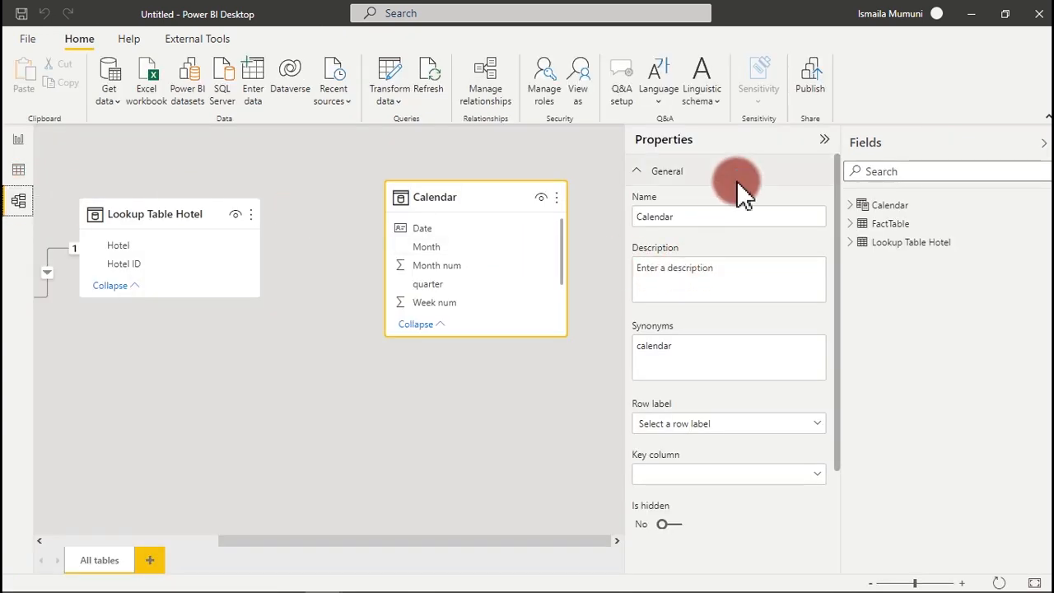
left_click_drag(461, 202, 389, 339)
left_click_drag(183, 194, 207, 209)
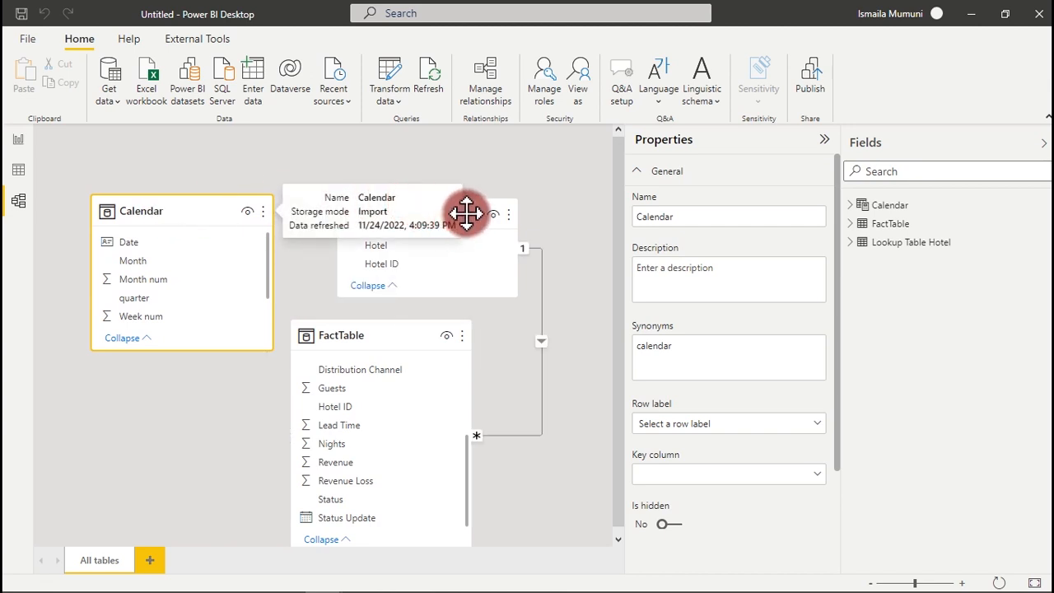
left_click_drag(466, 214, 600, 227)
left_click(824, 140)
- Relate the Calendar table's Date field to FactTable's Arrival Date field
left_click_drag(129, 273, 123, 245)
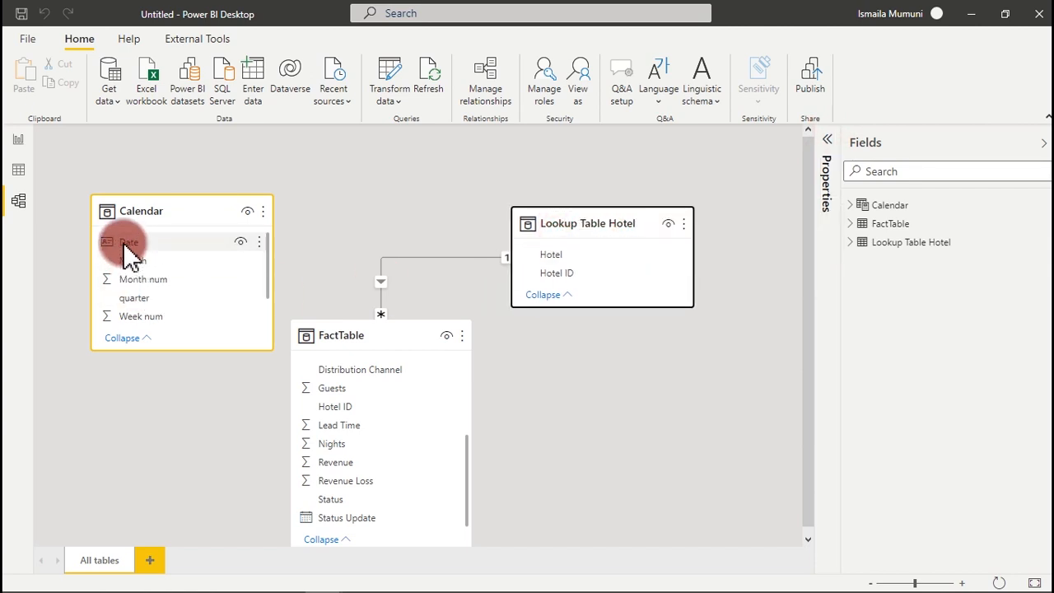
left_click_drag(129, 257, 329, 375)
left_click_drag(337, 380, 161, 245)
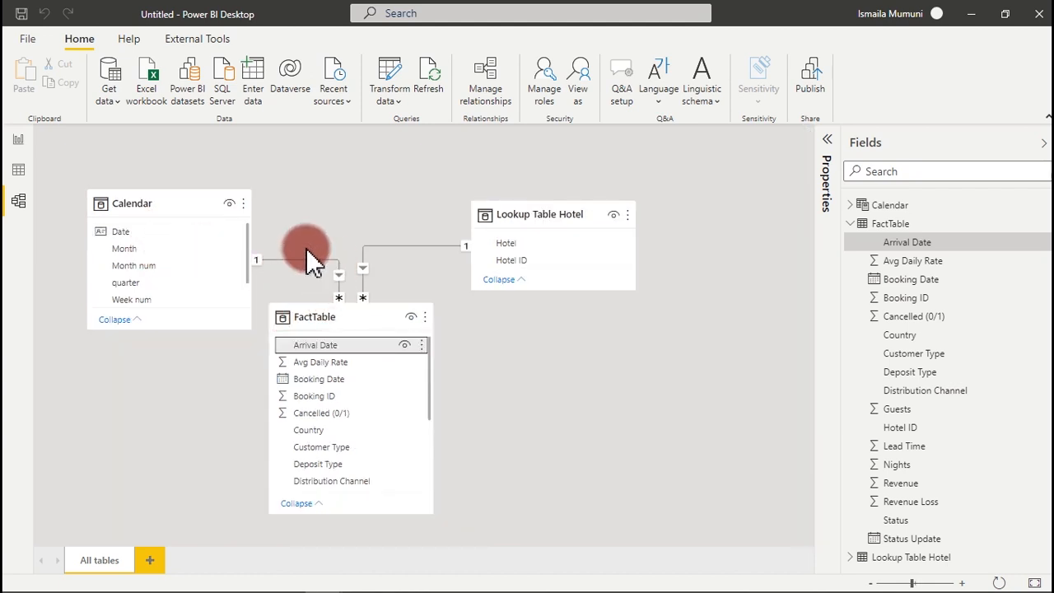
- In the report view, hide the Calendar table's Week num field
left_click(18, 142)
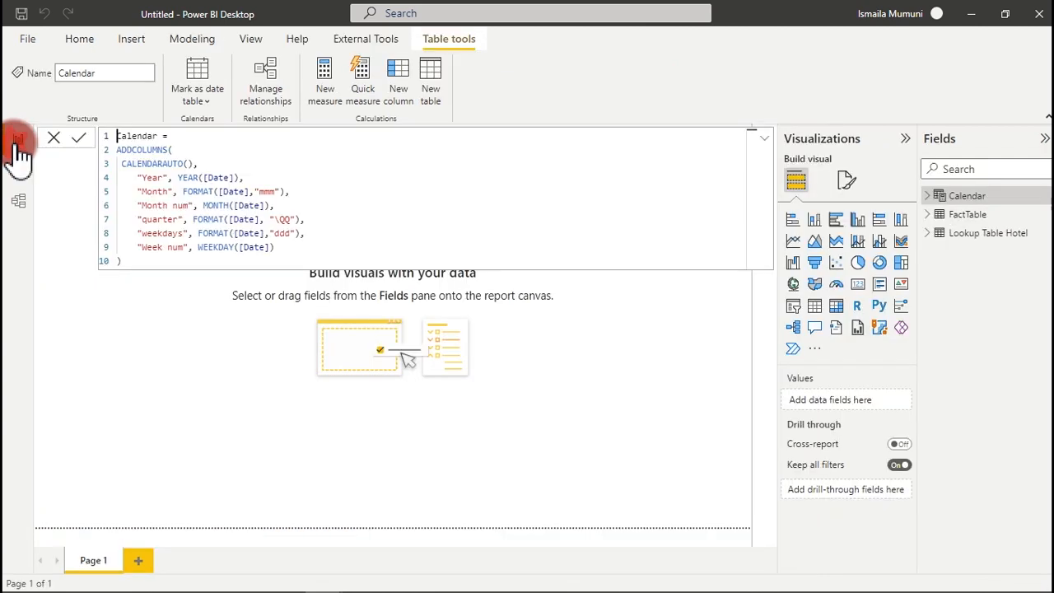
left_click(402, 220)
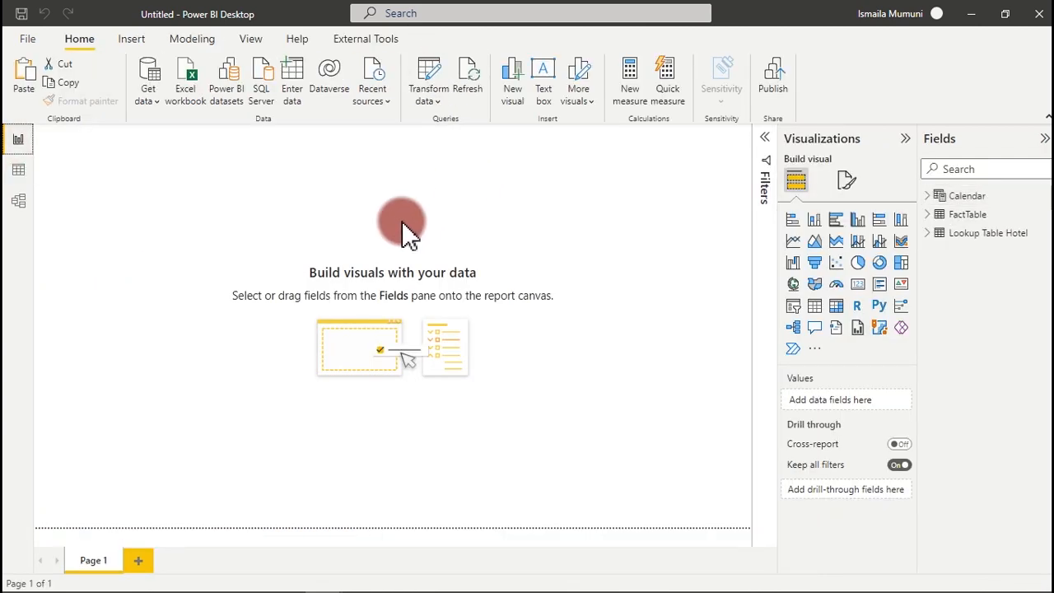
left_click(929, 197)
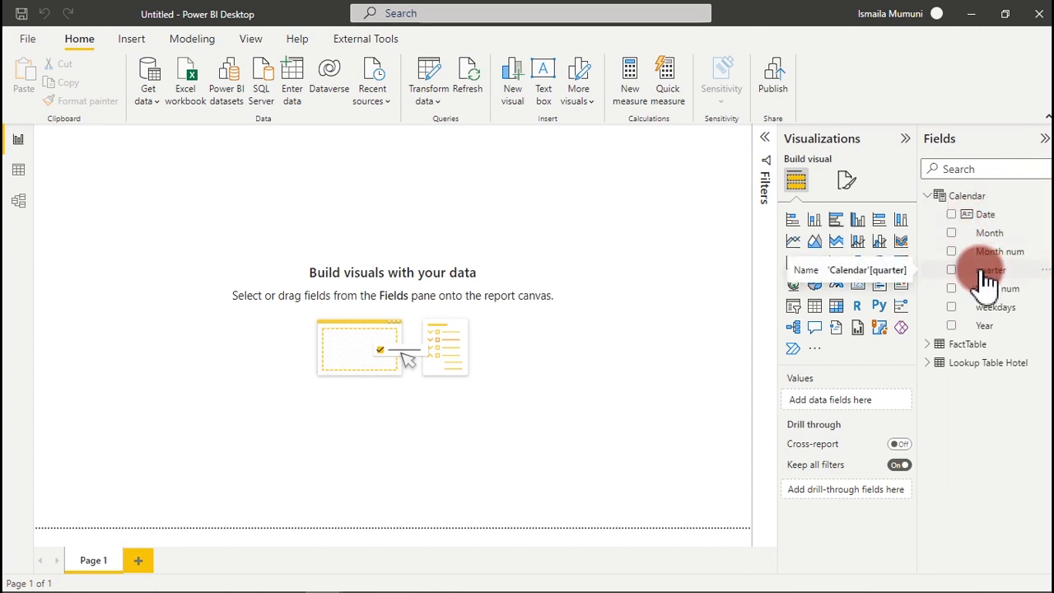
right_click(1033, 290)
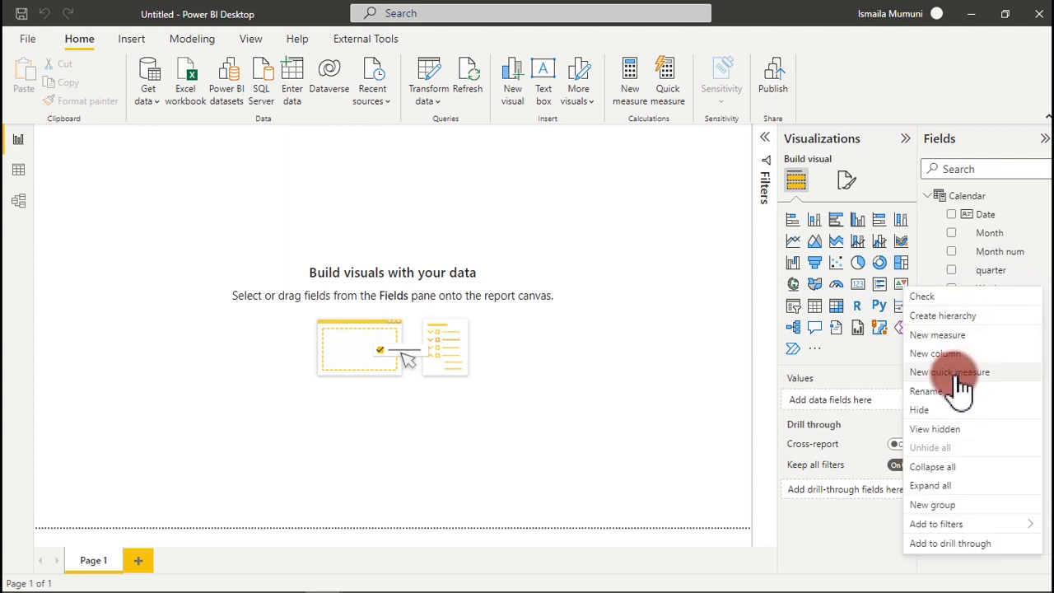
left_click(937, 429)
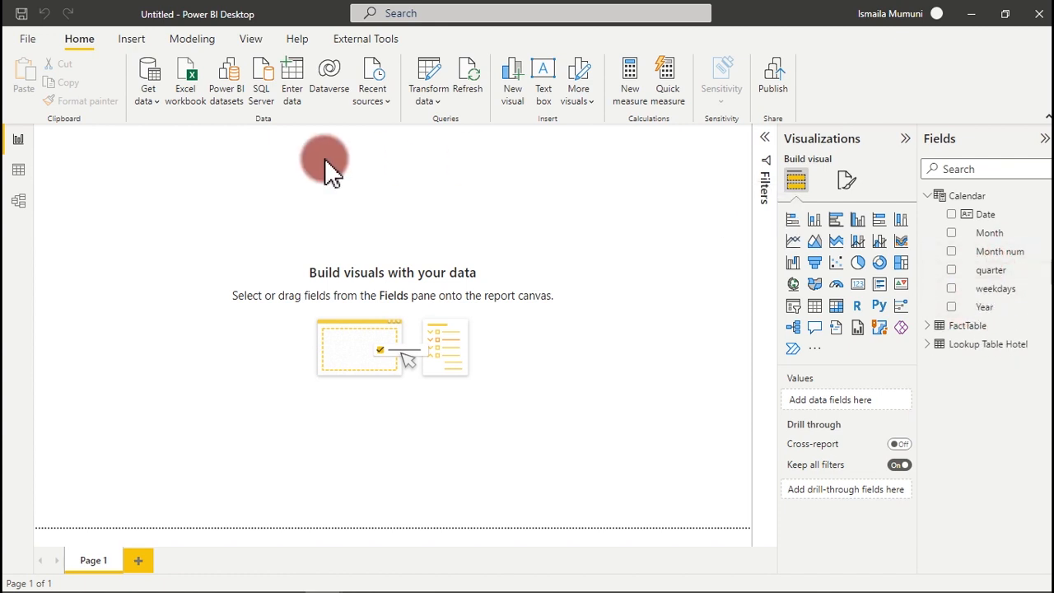
- In the model view, hide the Calendar table's Month num field from the report
left_click(18, 201)
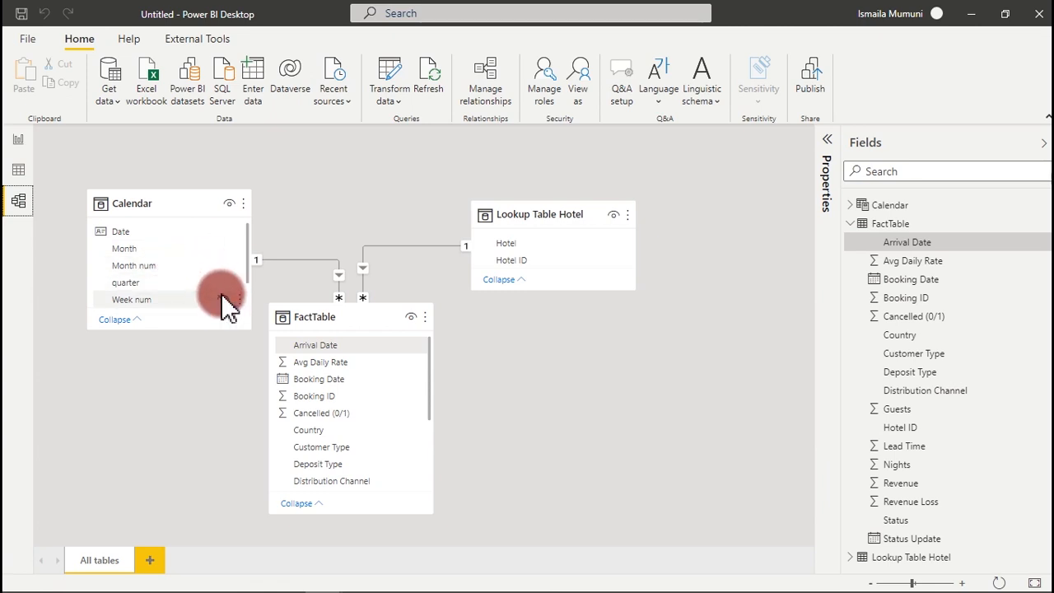
left_click(222, 299)
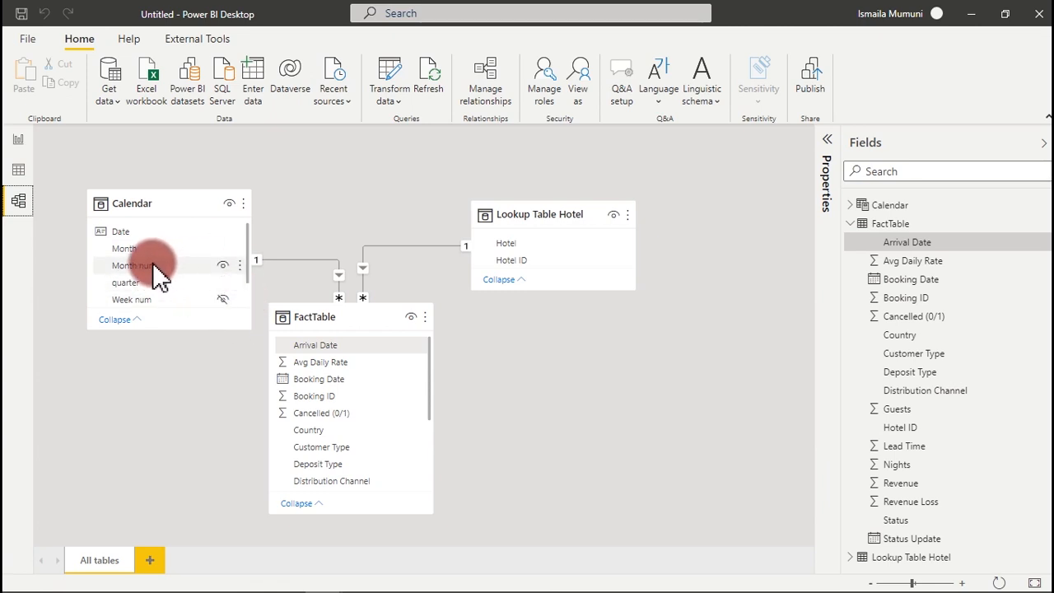
left_click(225, 267)
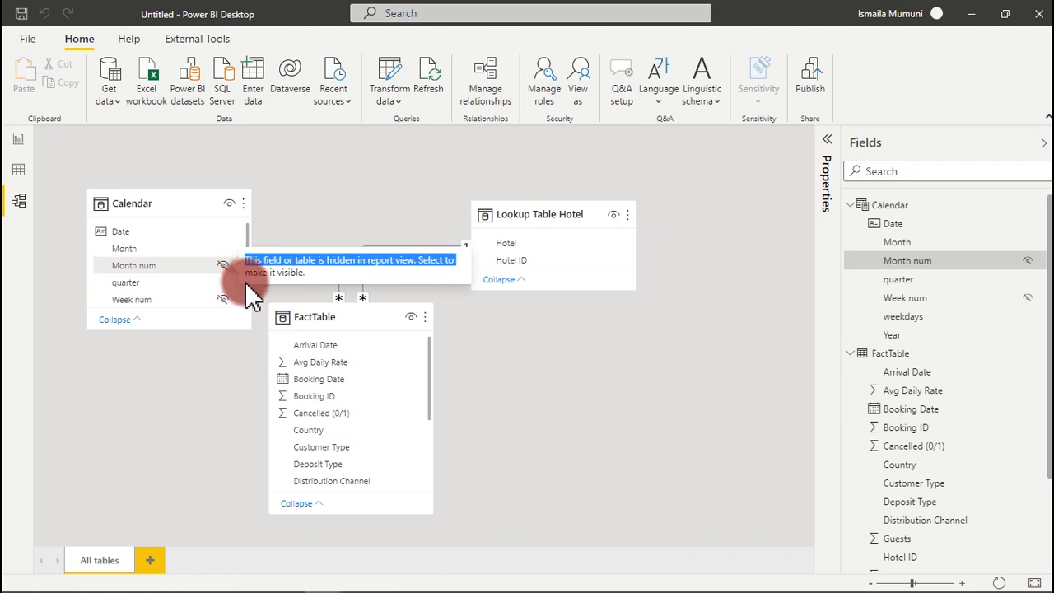
left_click(249, 238)
mouse_move(248, 234)
left_mouse_down()
mouse_move(250, 265)
mouse_move(249, 236)
left_mouse_up()
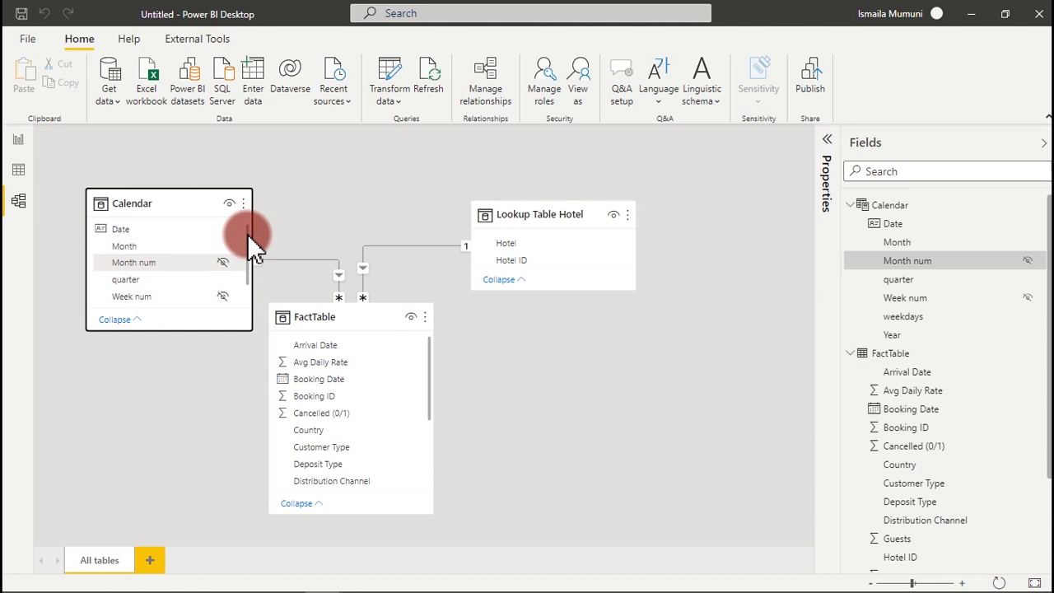
- From the report view, create an empty table named All Measures through Enter Data and load it into the model
left_click(19, 139)
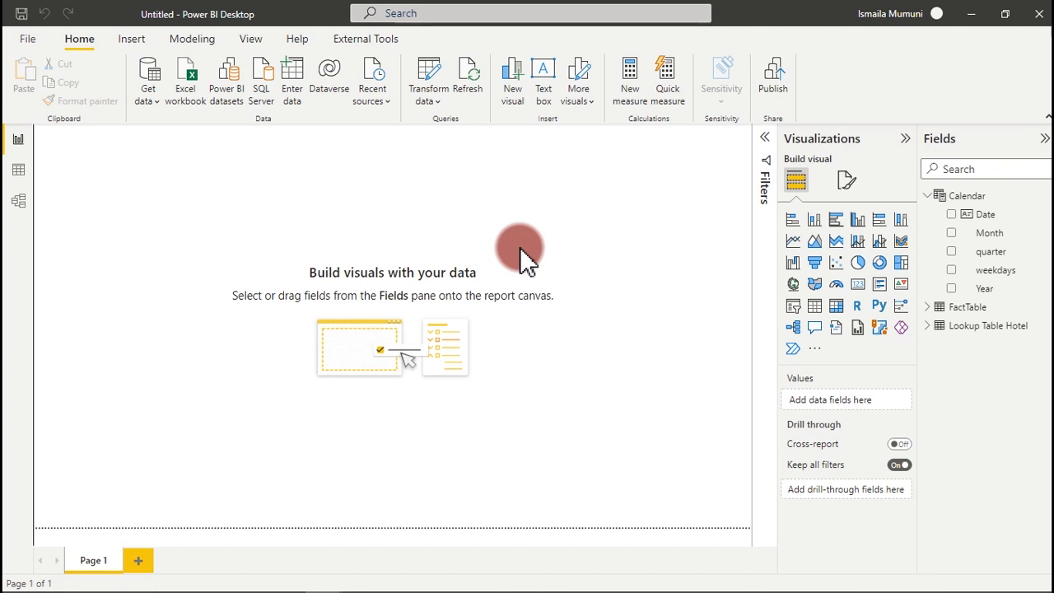
left_click(296, 72)
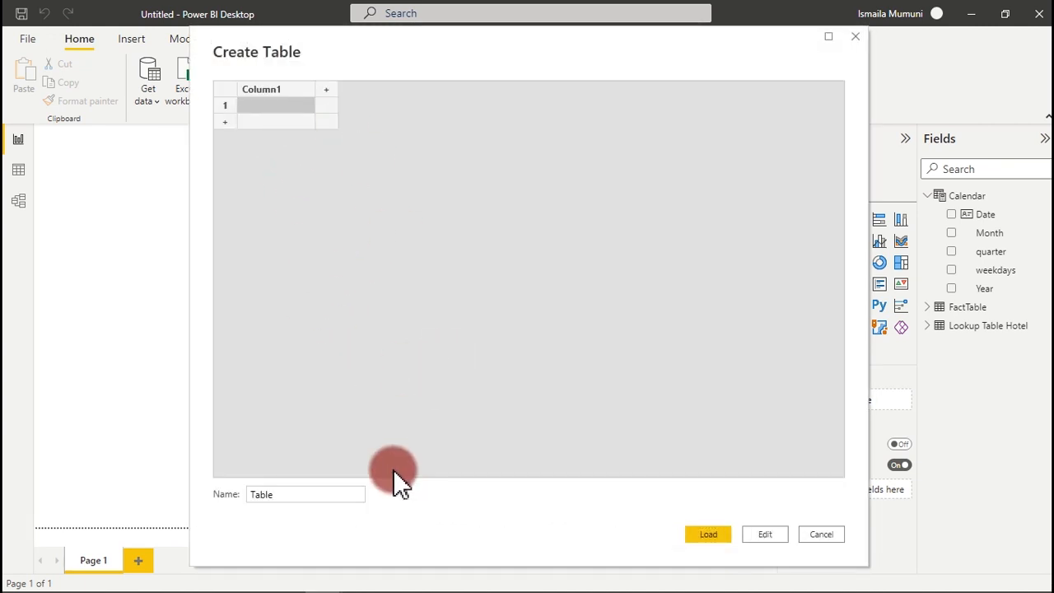
left_click_drag(317, 494, 247, 504)
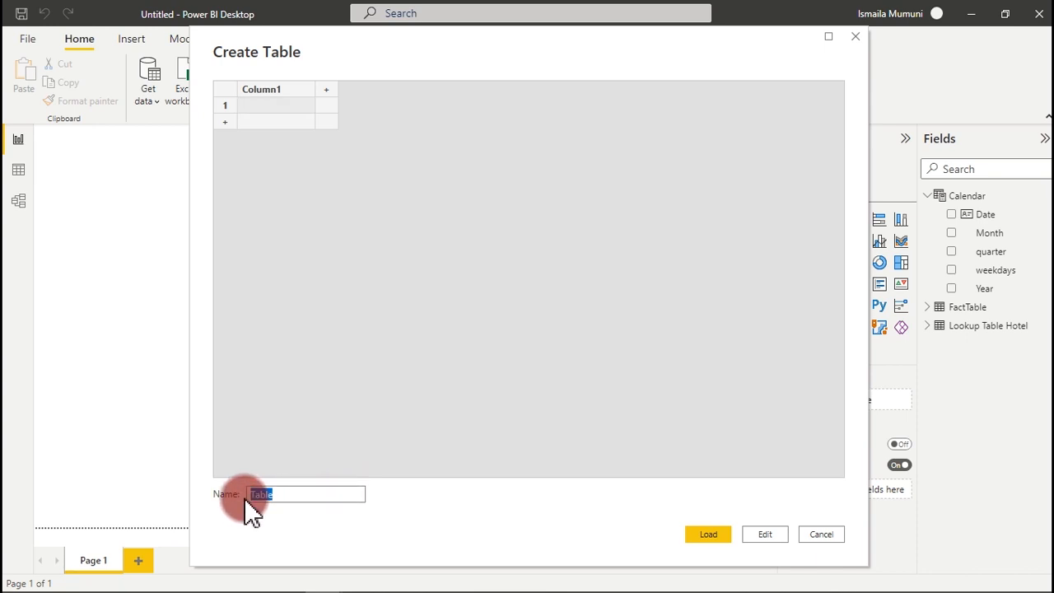
type("All Measures")
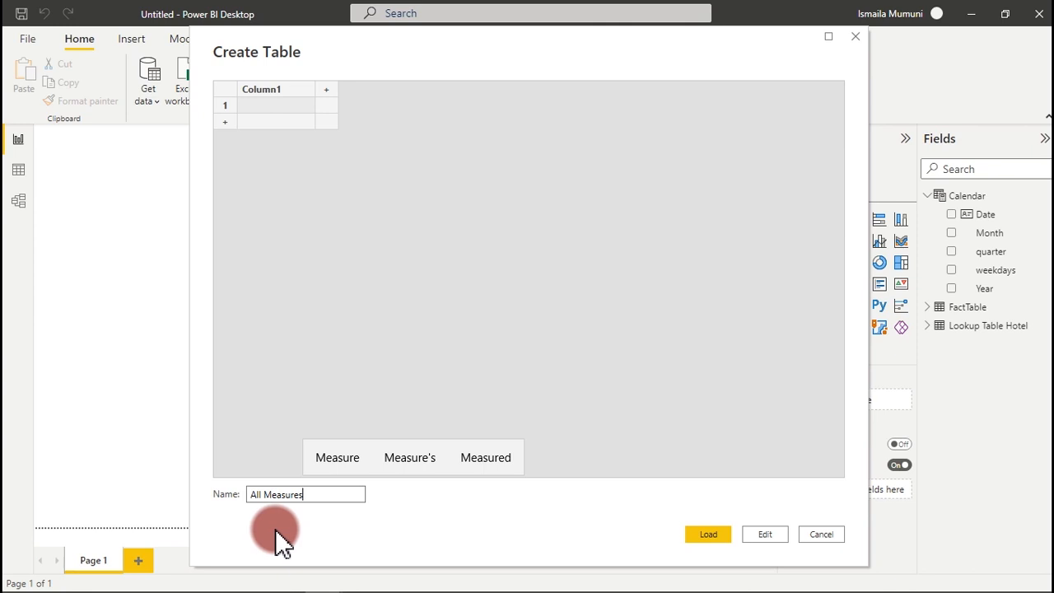
left_click(725, 535)
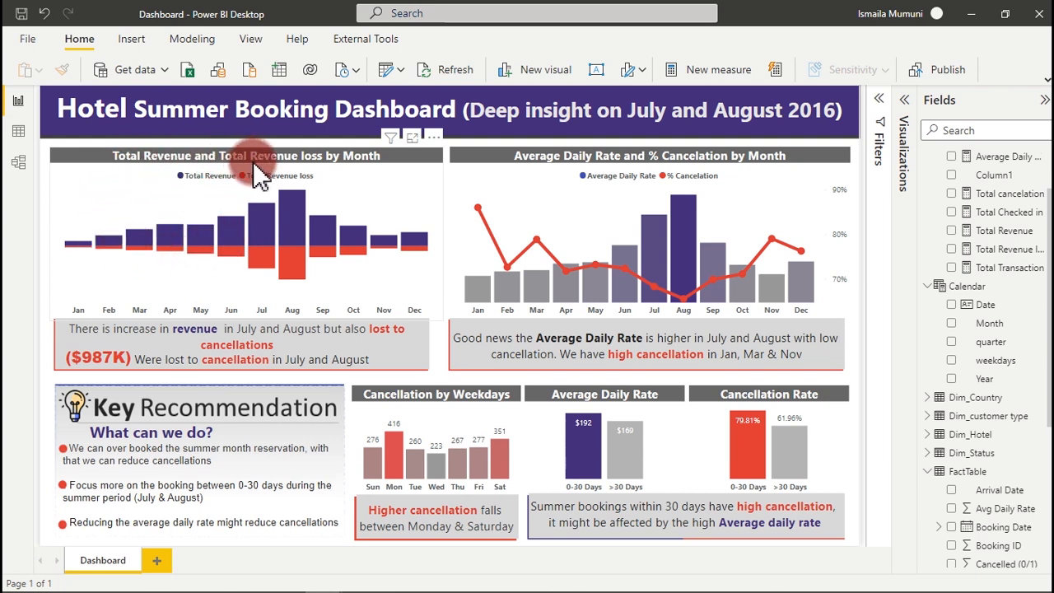
- Examine the finished dashboard's revenue chart and FactTable's Revenue and Revenue Loss columns in the data view
left_click(204, 159)
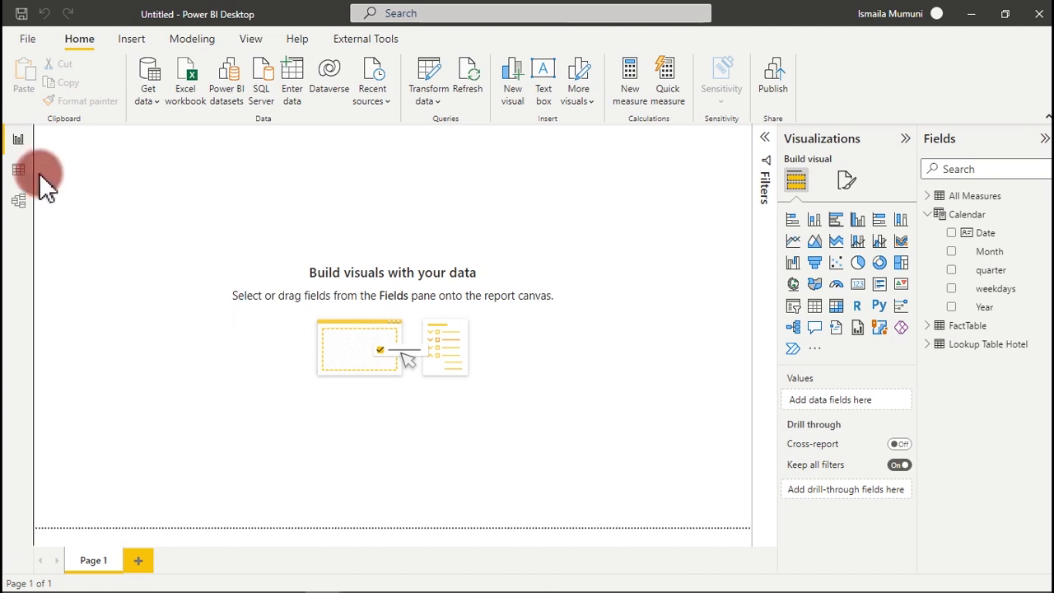
left_click(19, 172)
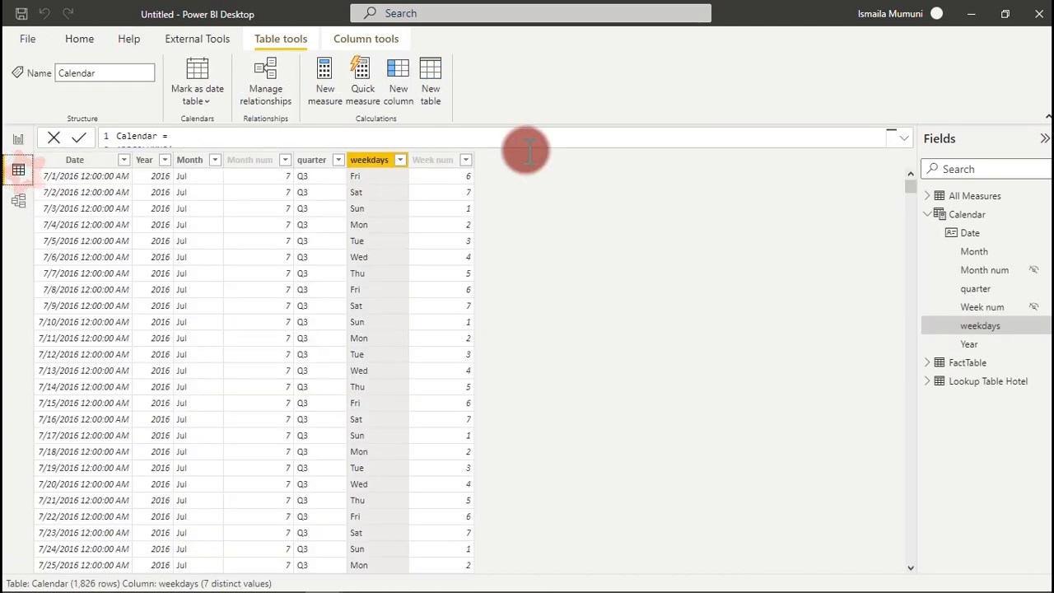
left_click(981, 368)
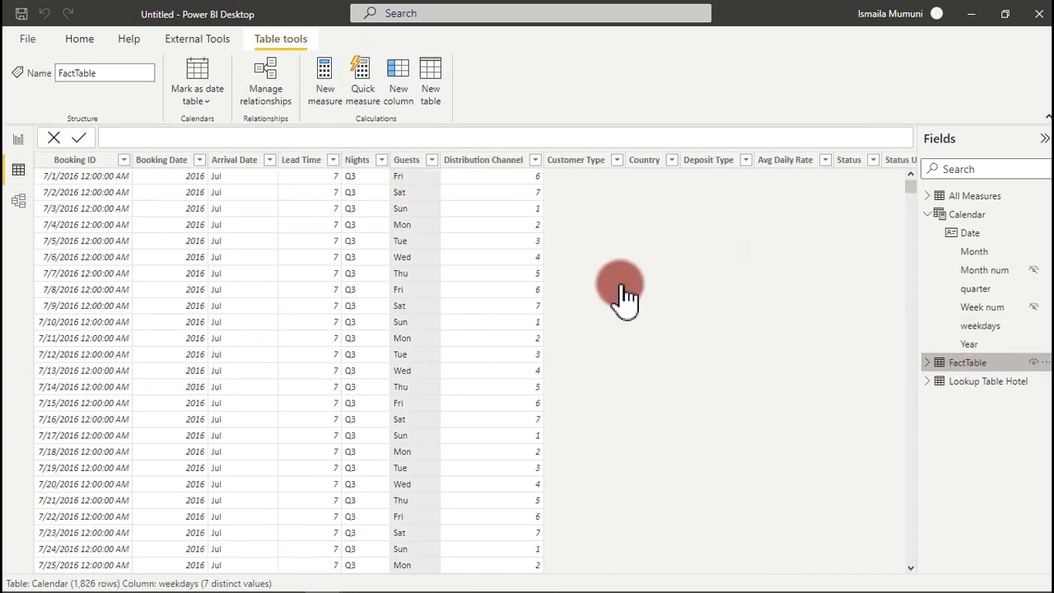
left_click_drag(416, 567, 799, 565)
left_click(728, 193)
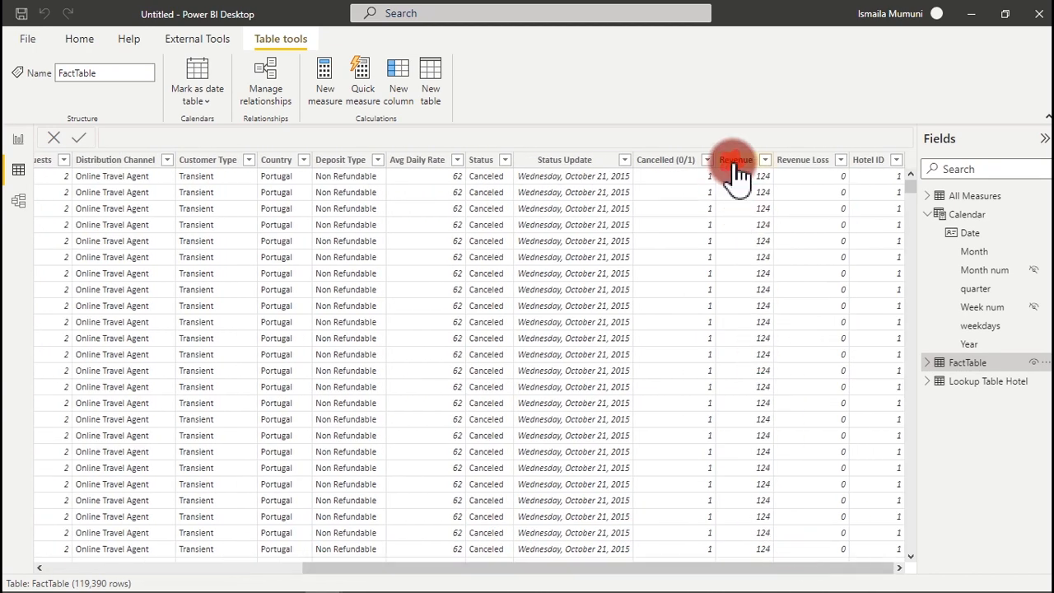
left_click(735, 163)
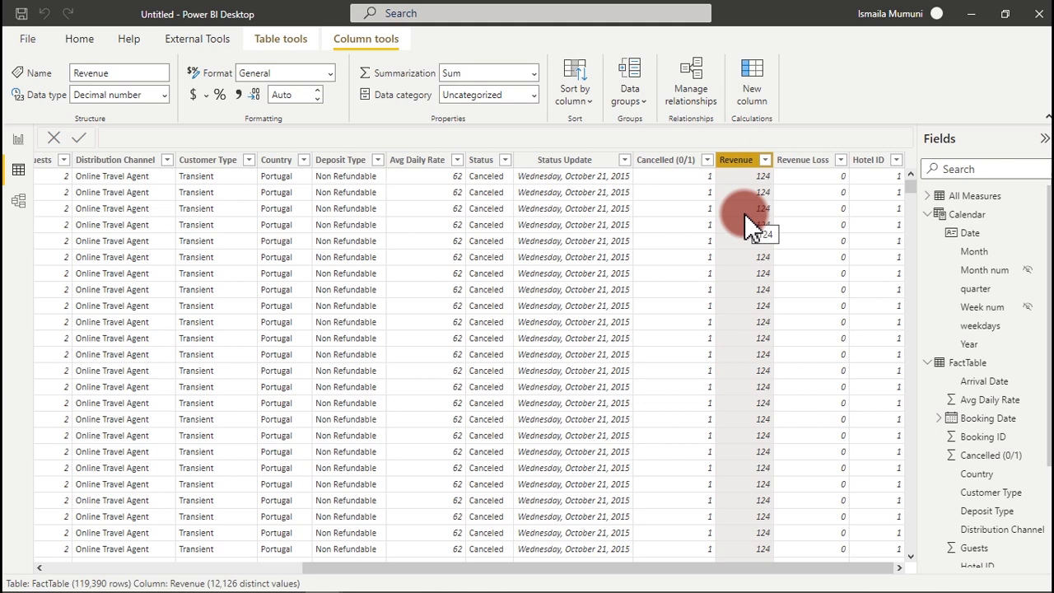
left_click(811, 164)
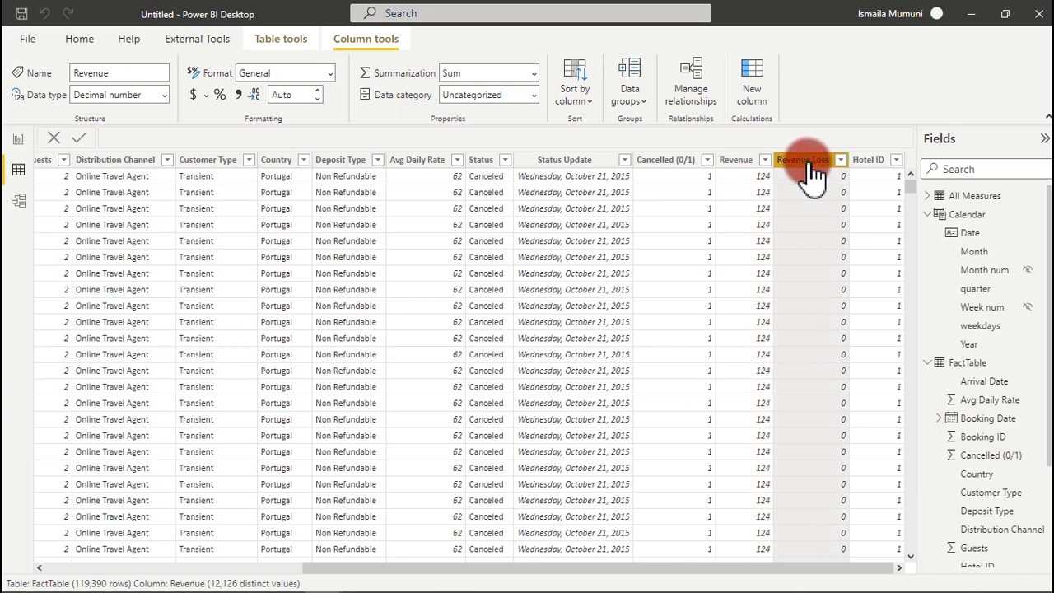
left_click(746, 165)
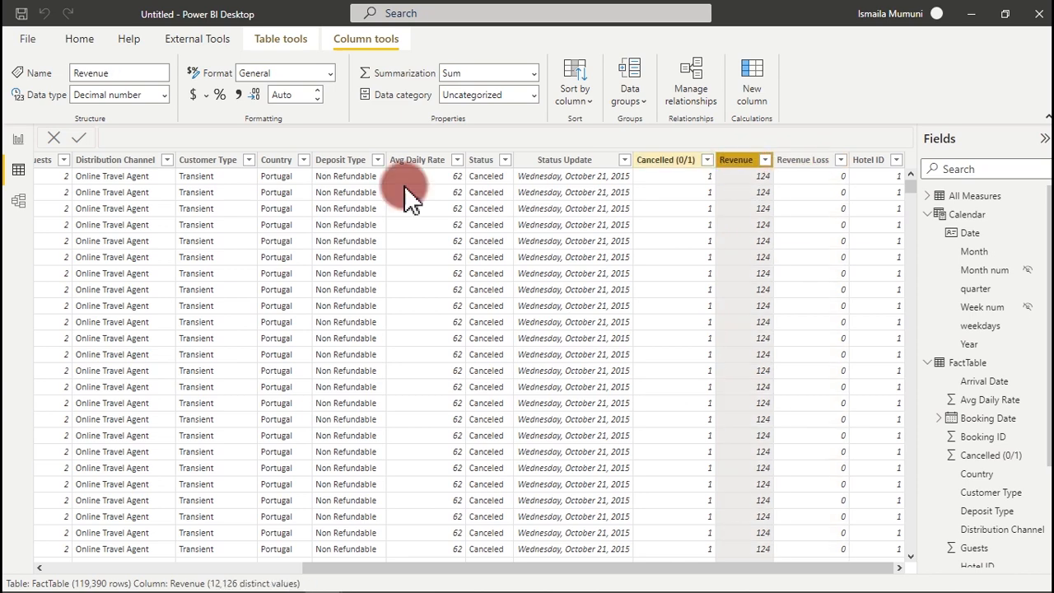
- In the report view, add a new measure to the All Measures table and enlarge the formula text
left_click(17, 141)
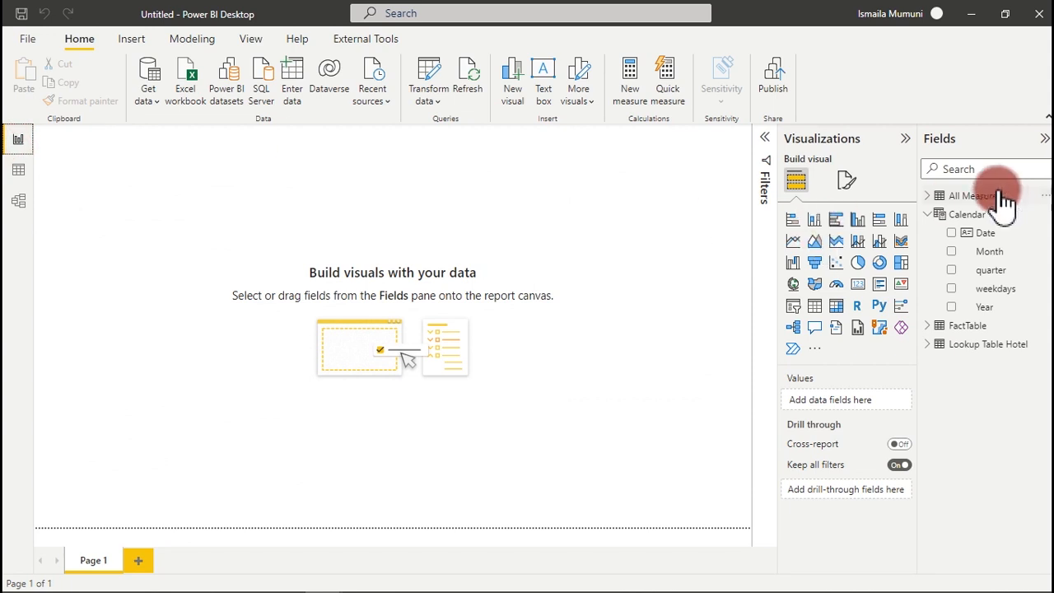
left_click(968, 198)
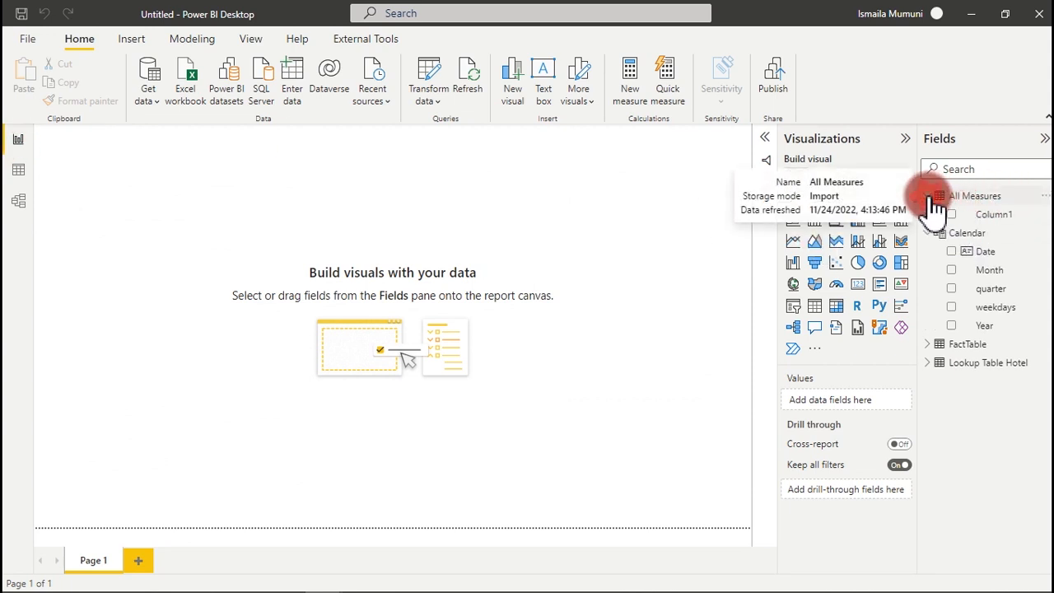
right_click(988, 218)
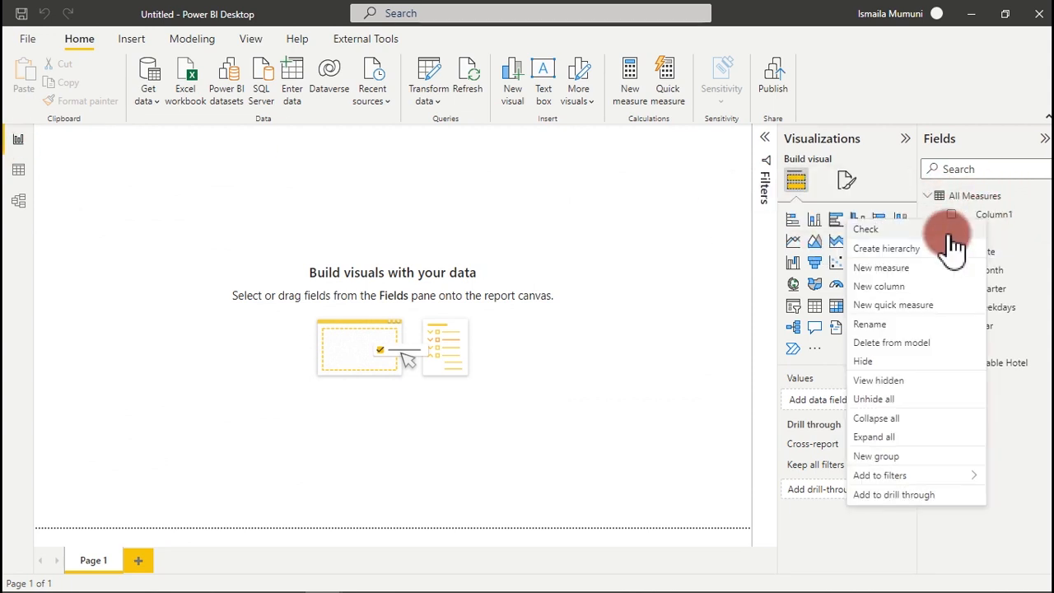
left_click(886, 268)
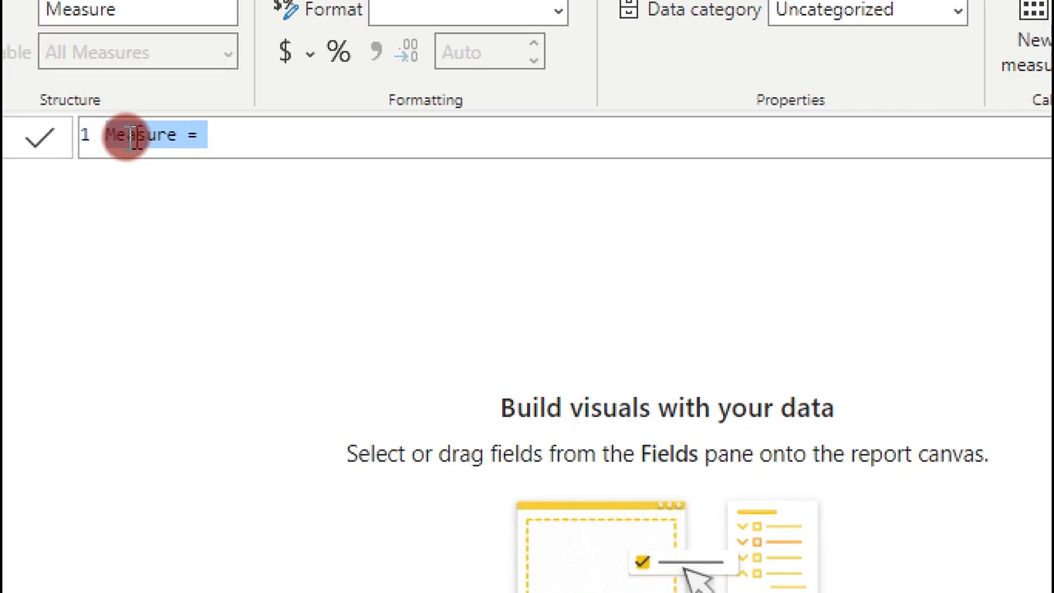
scroll(130, 136, "up", 7)
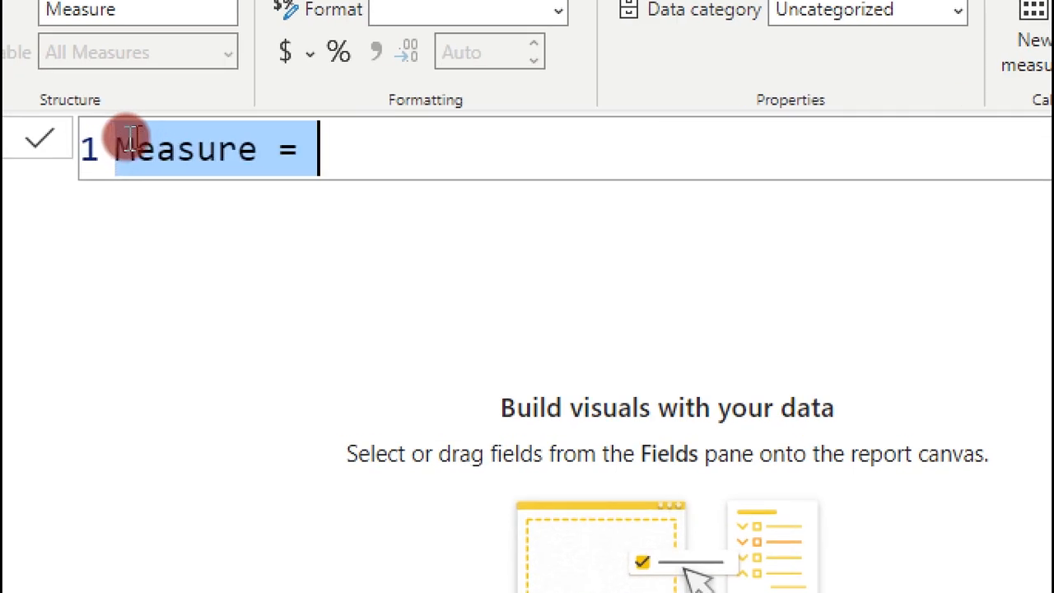
- Define the new measure as Total Revenue=SUM(FactTable[Revenue]) and commit the formula
type("Tot")
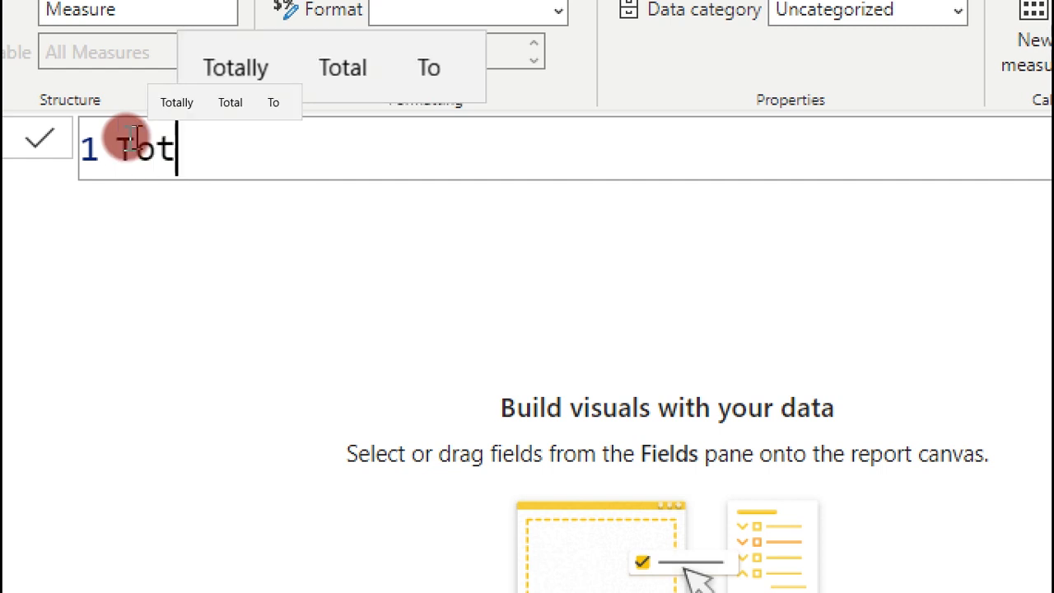
type("l")
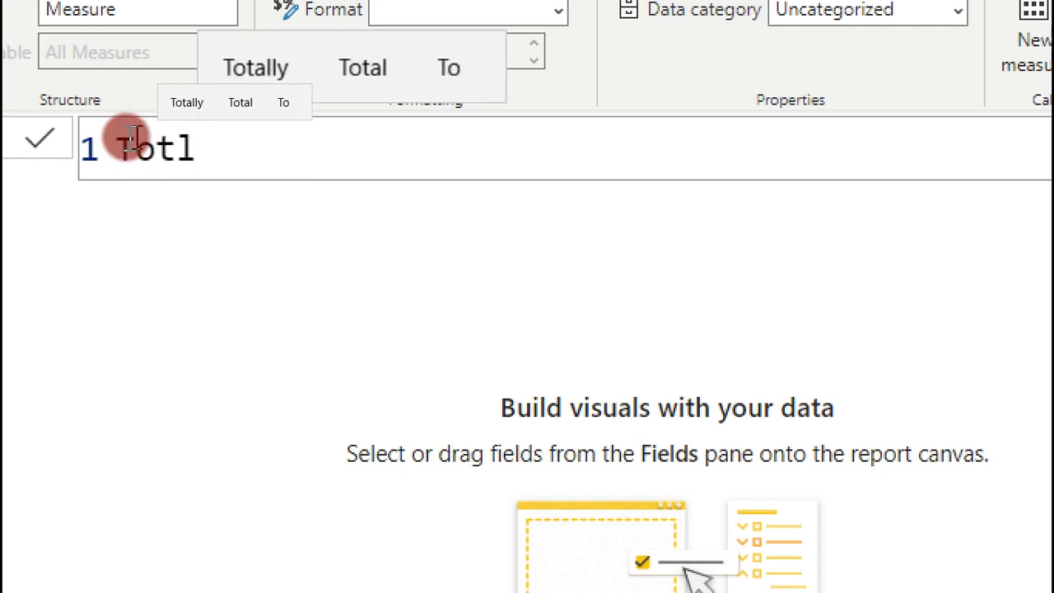
key("BackSpace")
type("al Re")
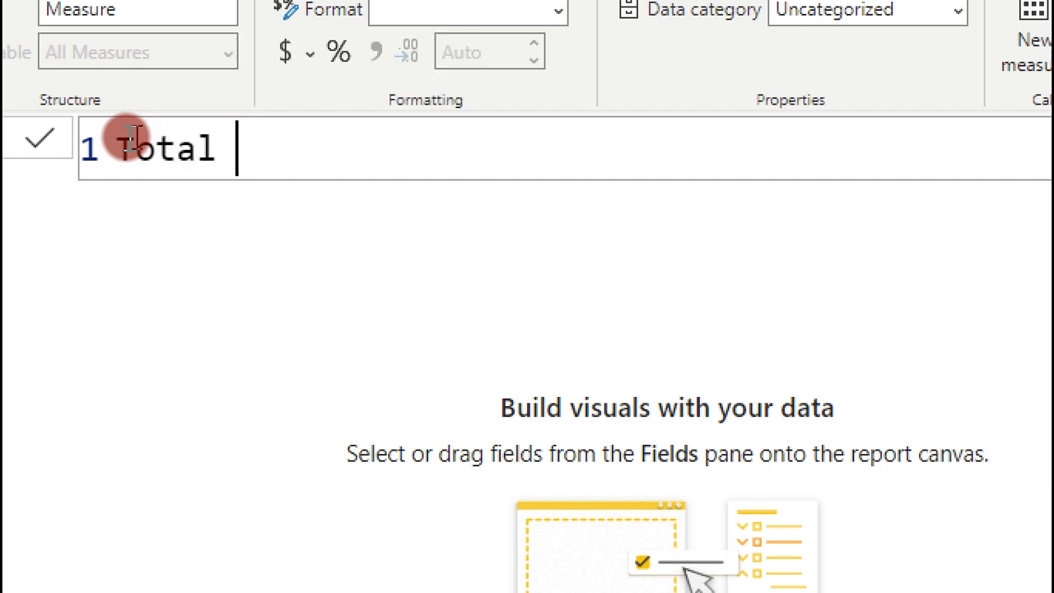
type("venue")
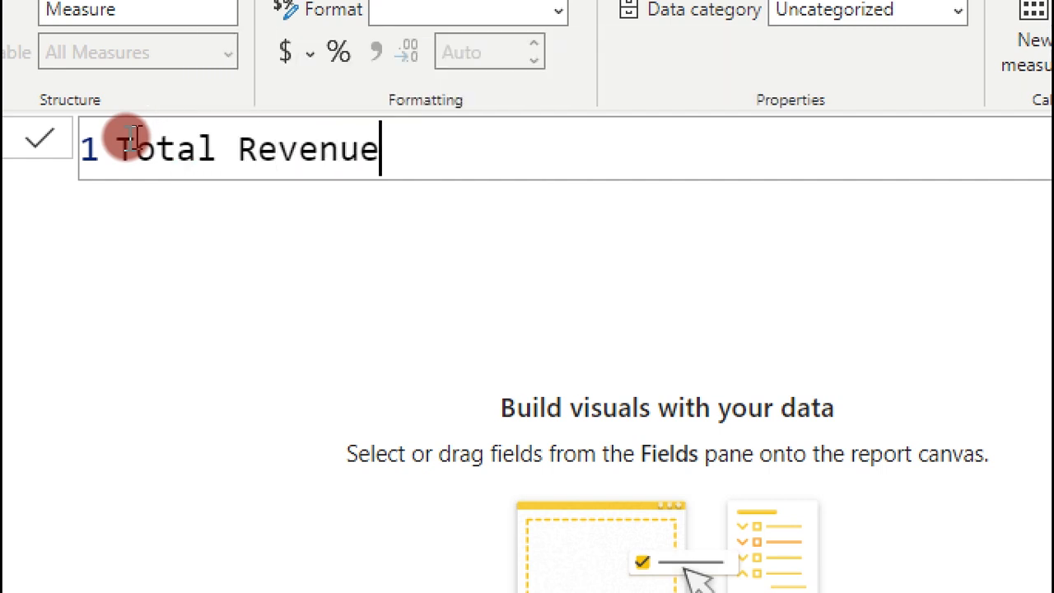
type("sum(")
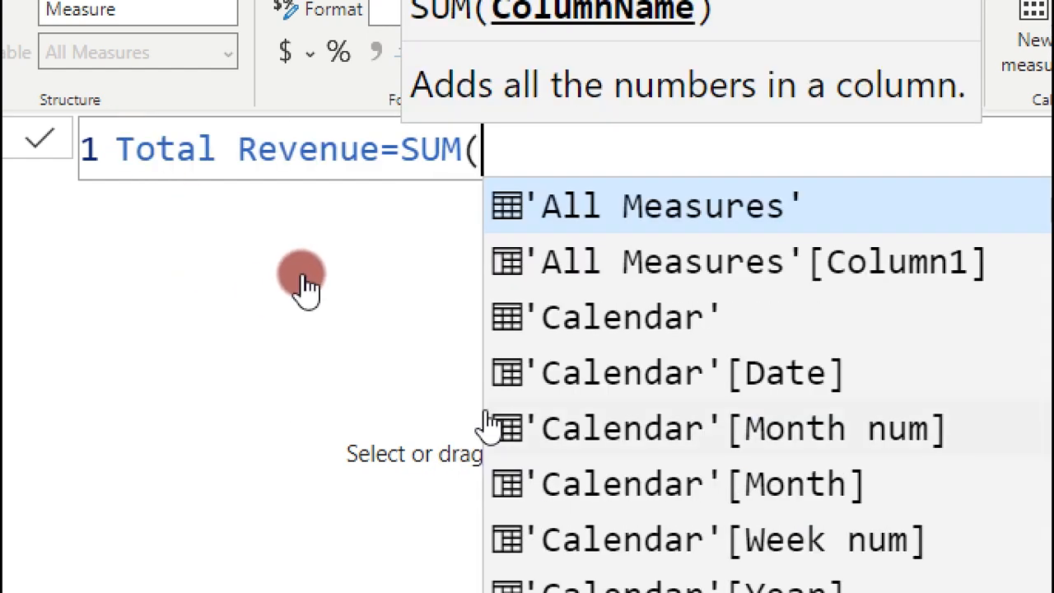
type("re")
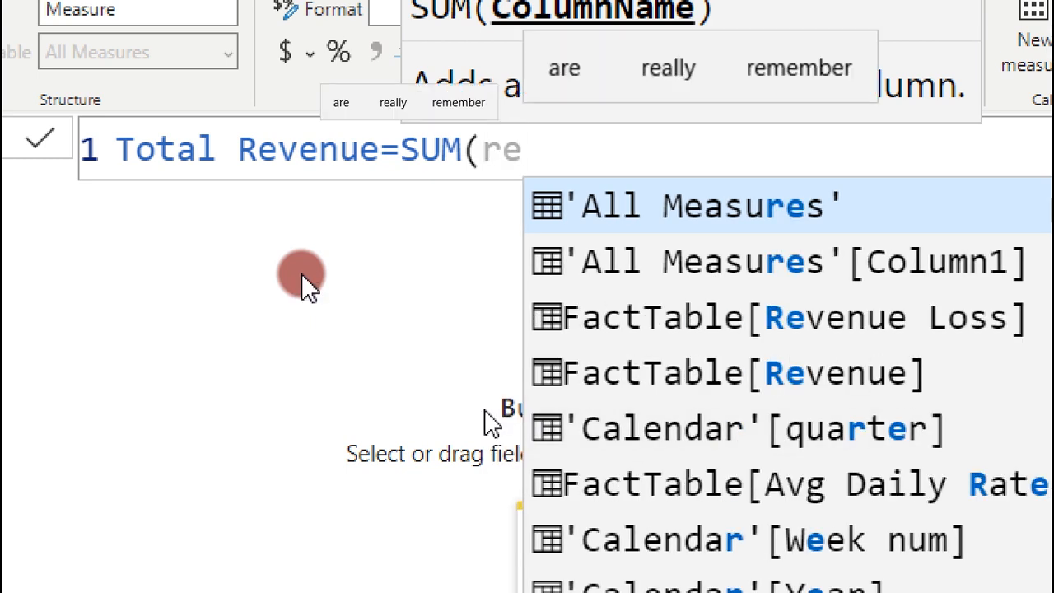
type("v")
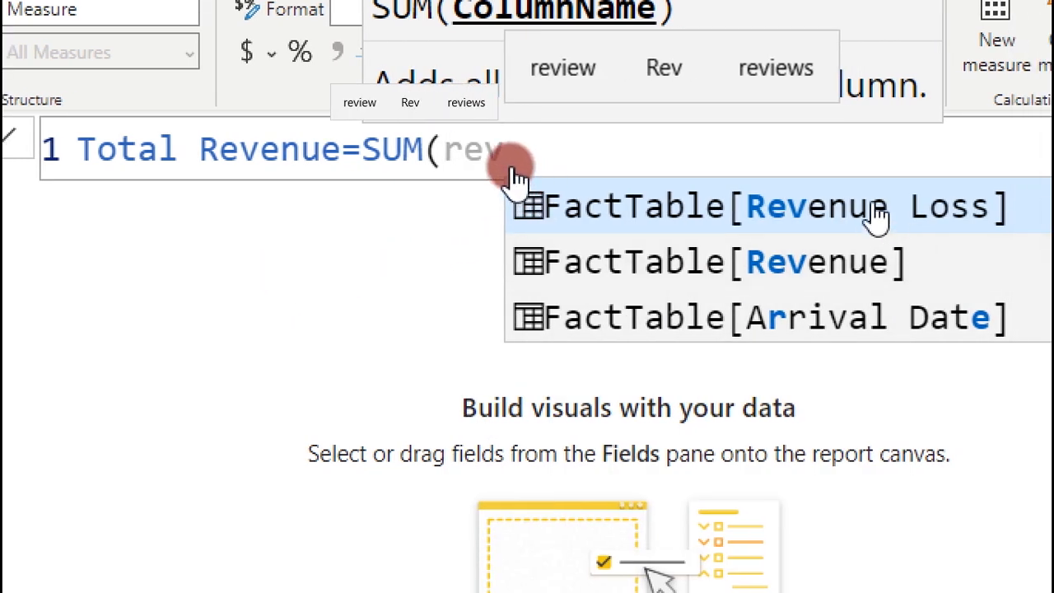
left_click(786, 262)
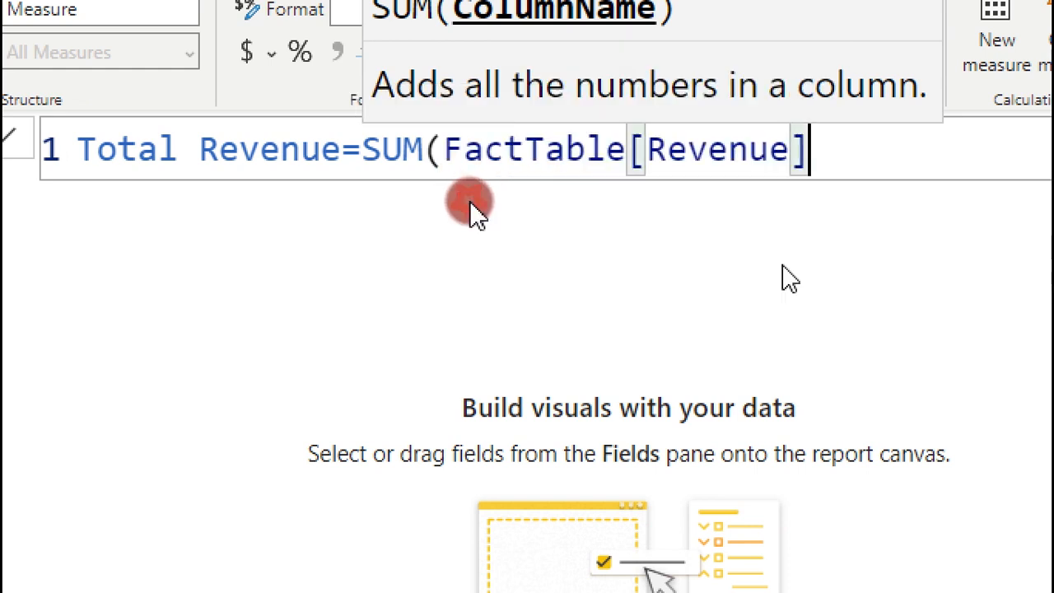
type(")")
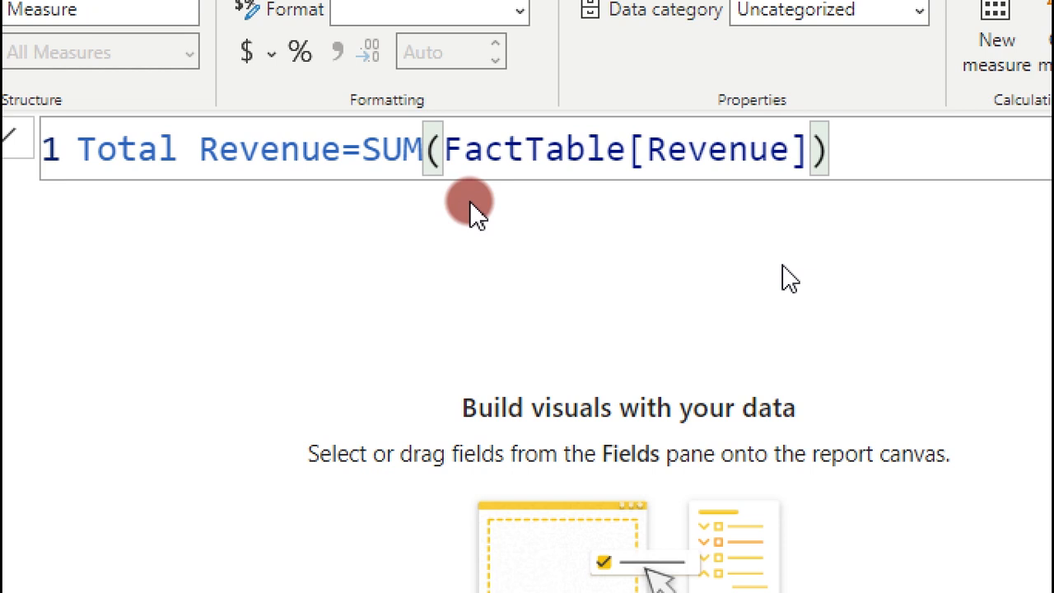
key("Return")
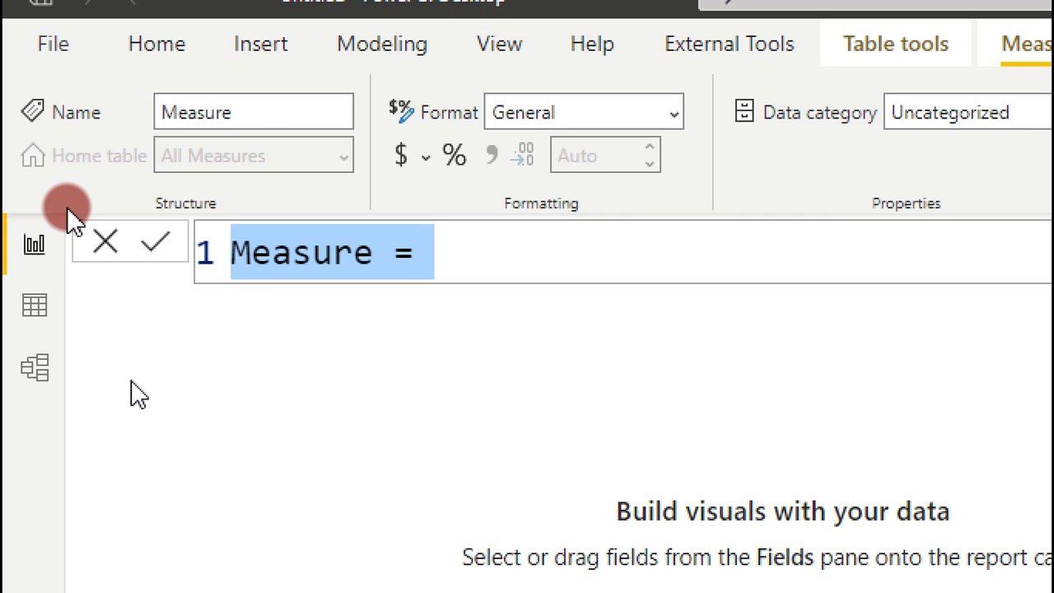
- In the All Measures table, define another measure as Revenue lost=SUM(FactTable[Revenue Loss])
type("Reven")
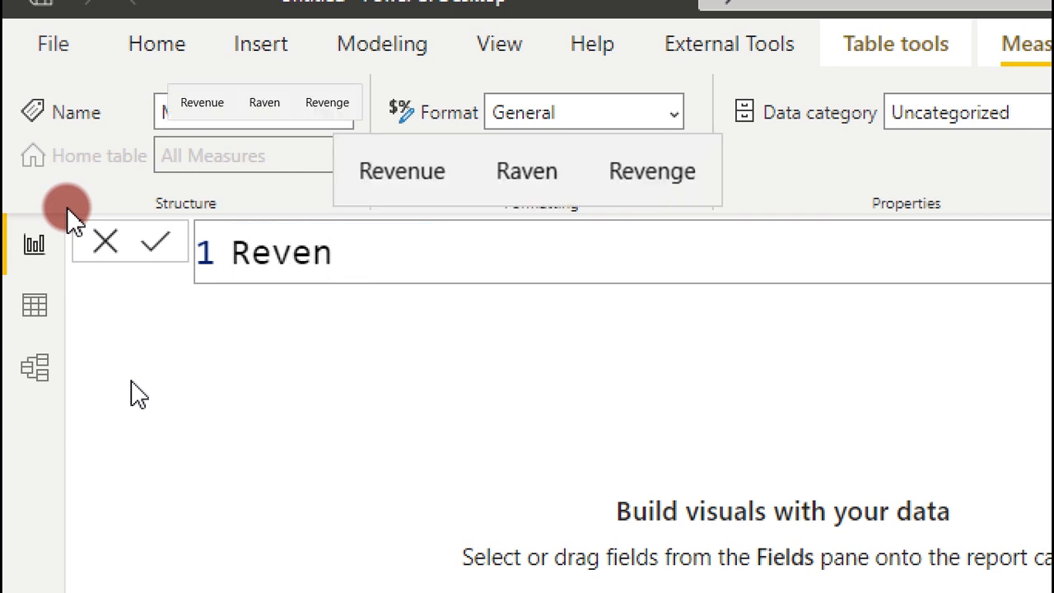
type("ue lost")
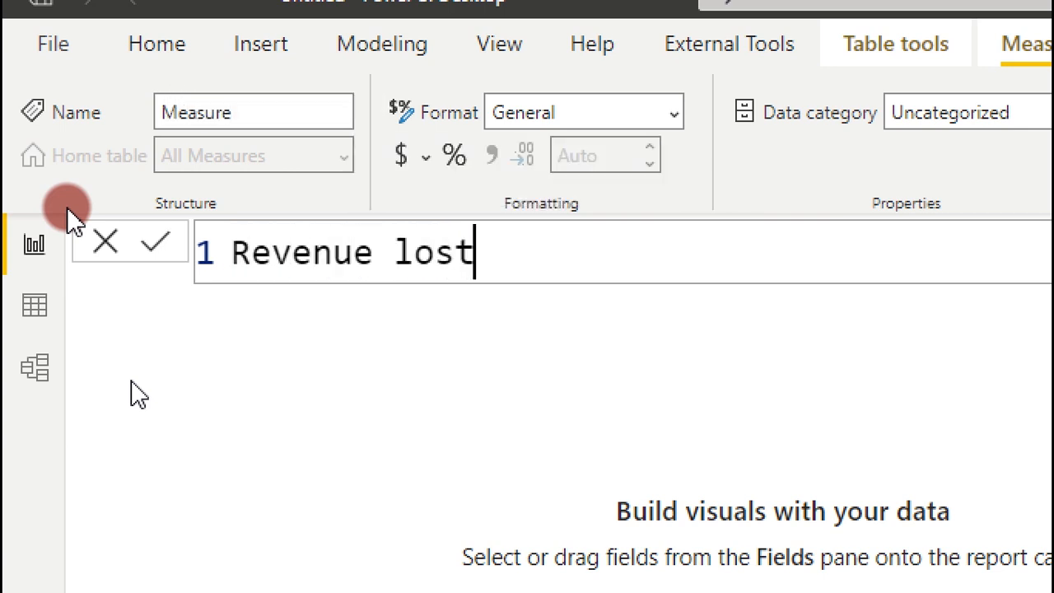
type("=sum")
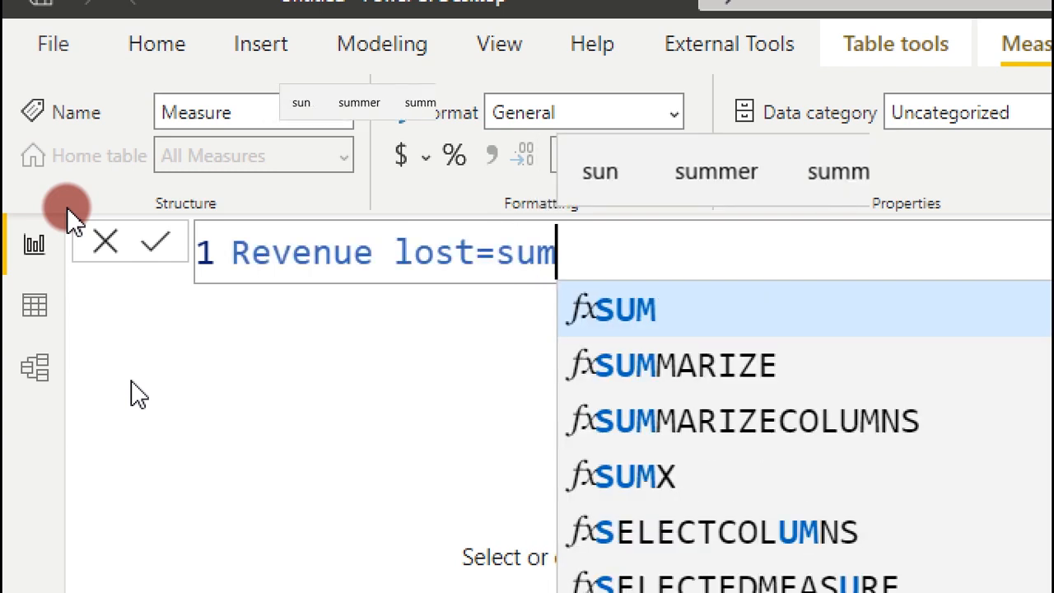
key("Tab")
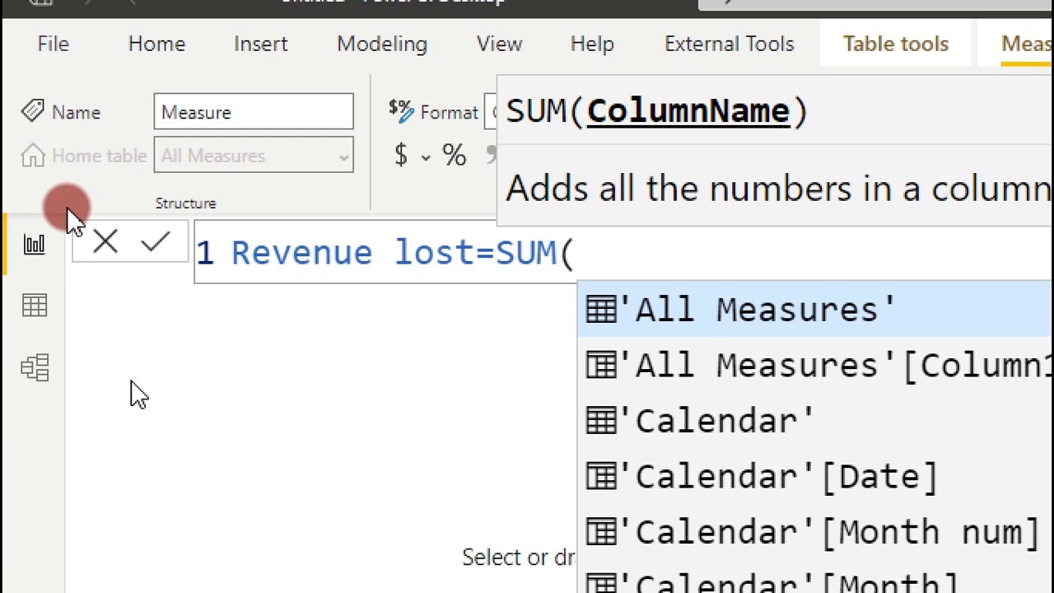
type("reve")
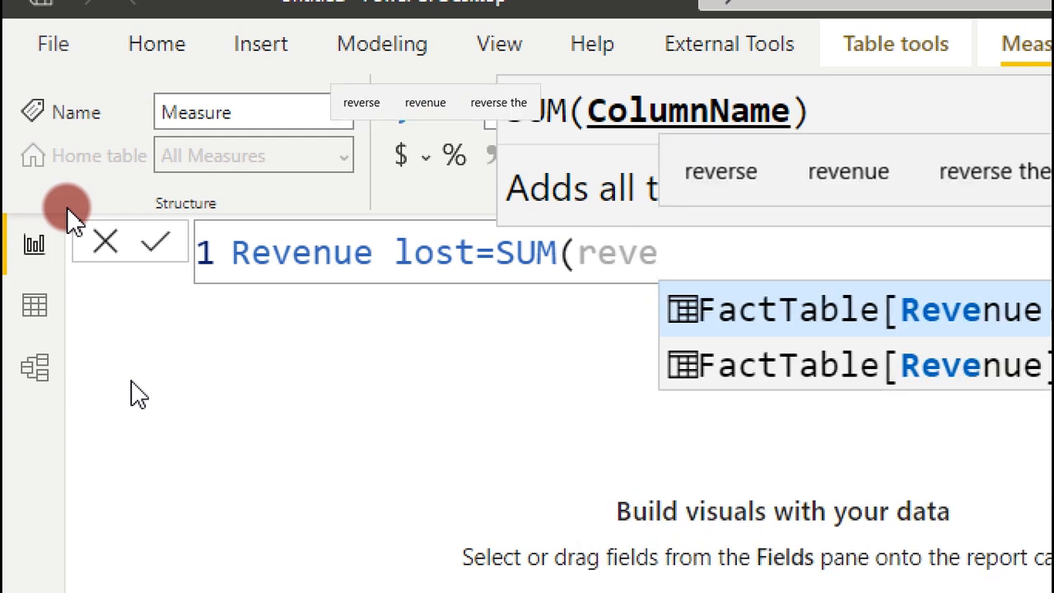
left_click(922, 314)
type(")")
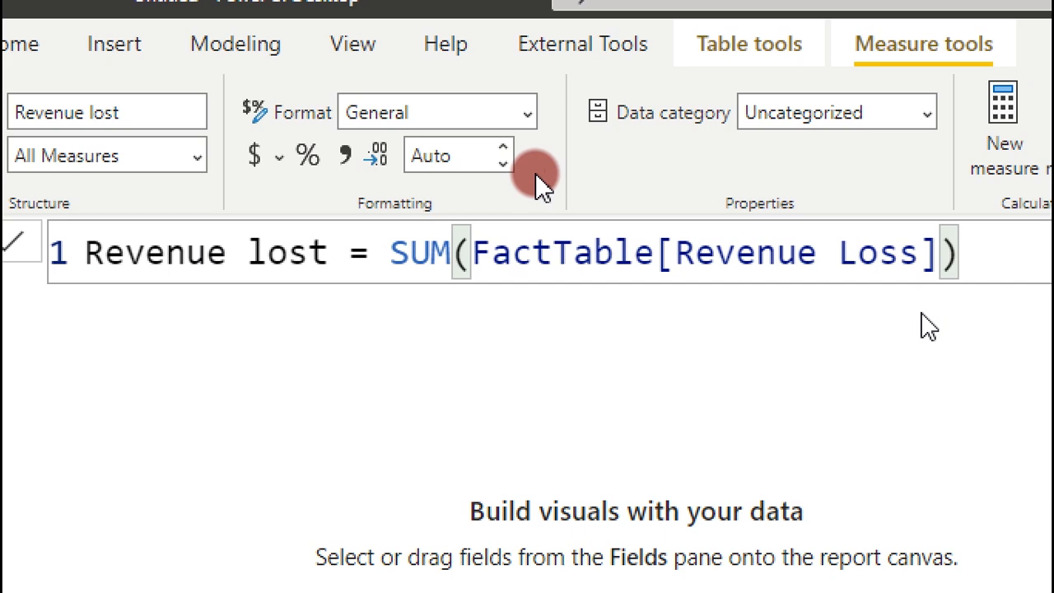
- Format the Revenue lost measure as Currency with 0 decimal places
left_click(531, 115)
left_click(444, 200)
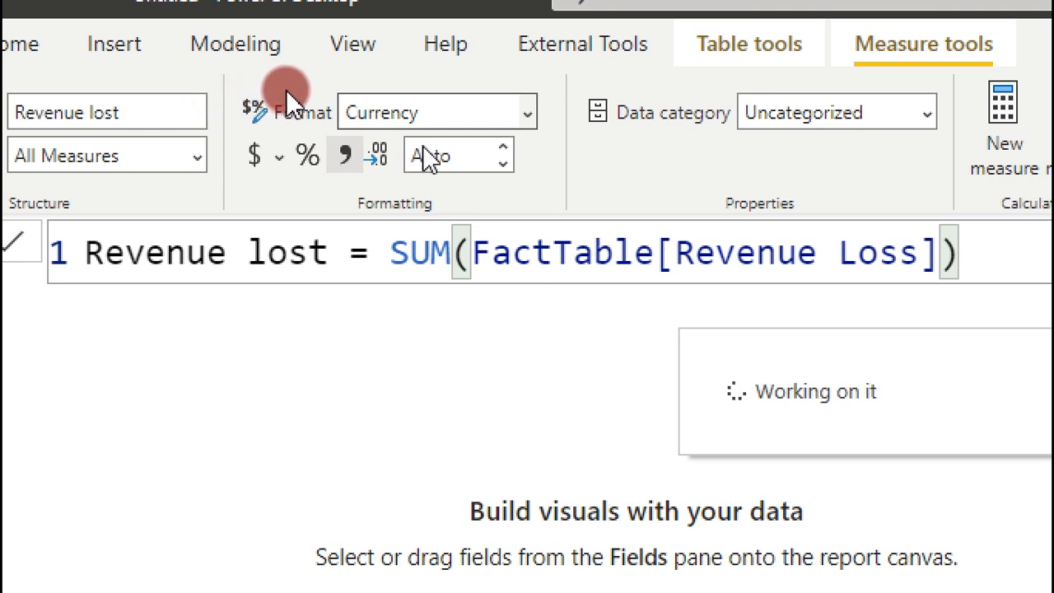
left_click(451, 157)
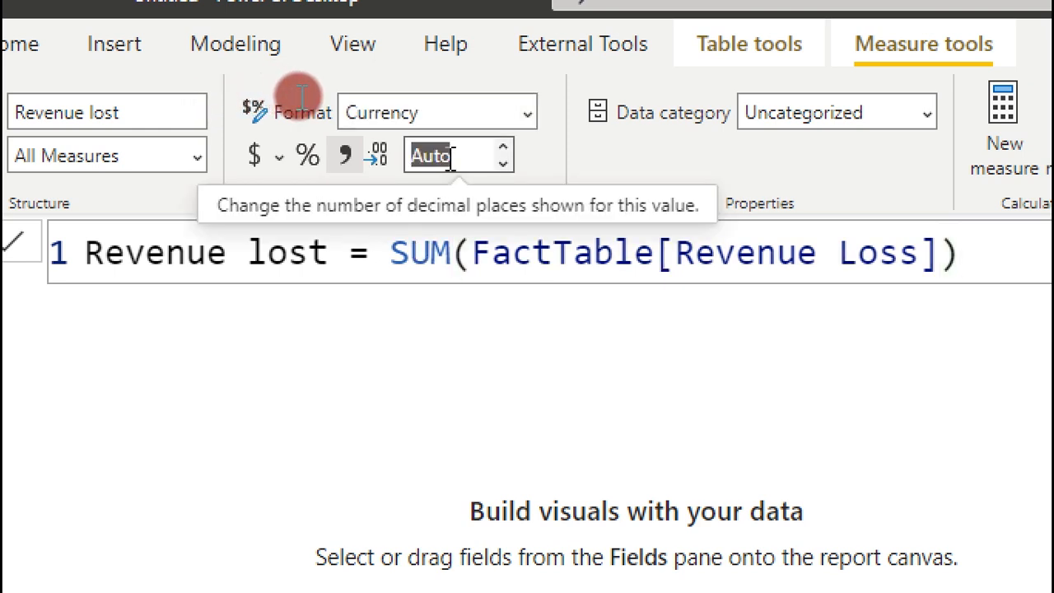
type("0")
key("BackSpace")
type("Auto")
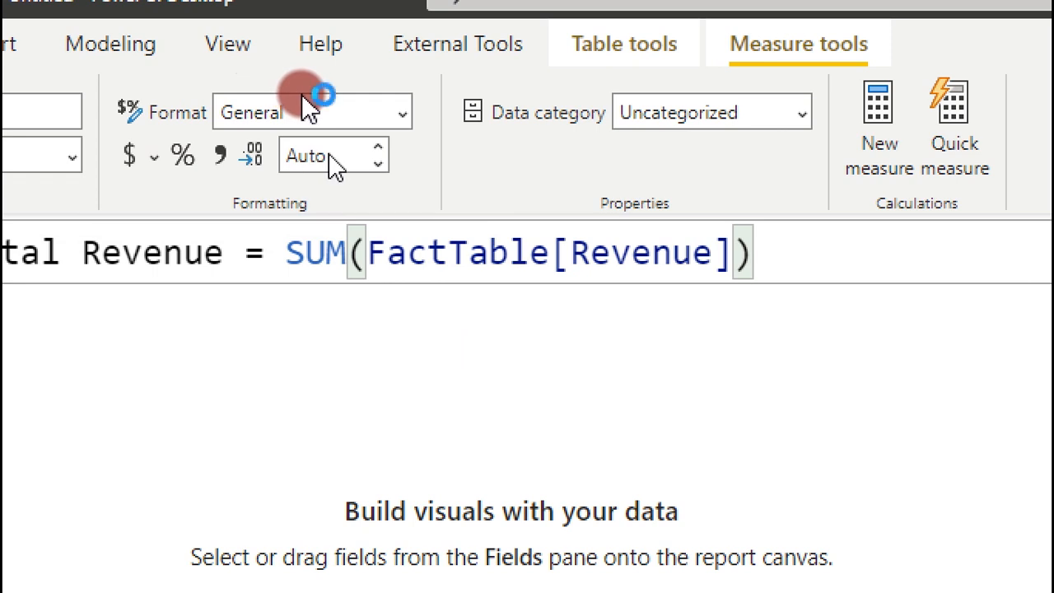
- Format the Total Revenue measure as Currency with 0 decimal places
left_click(332, 156)
type("0")
key("Return")
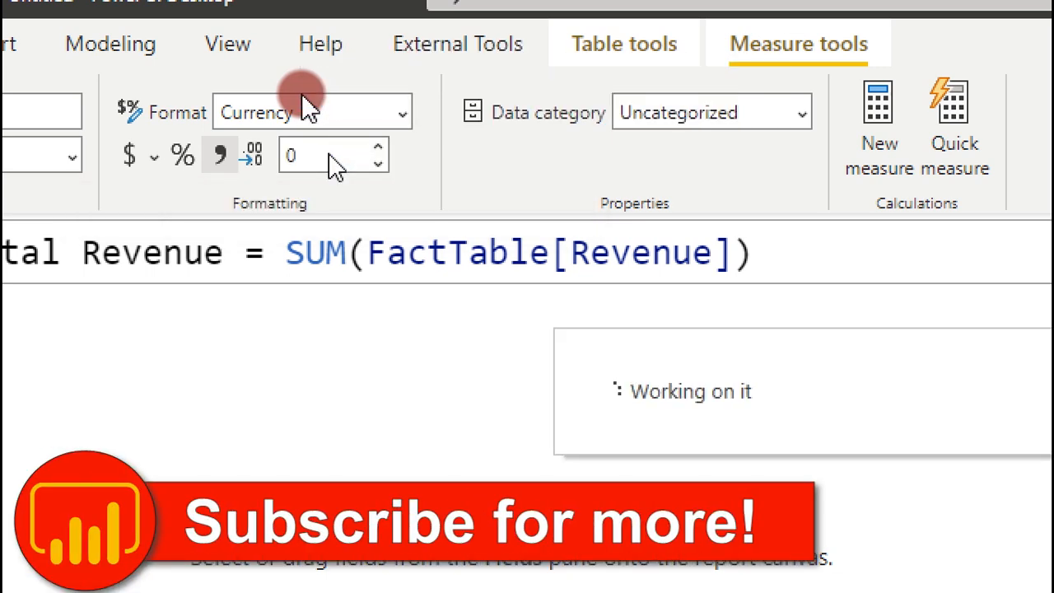
left_click(331, 157)
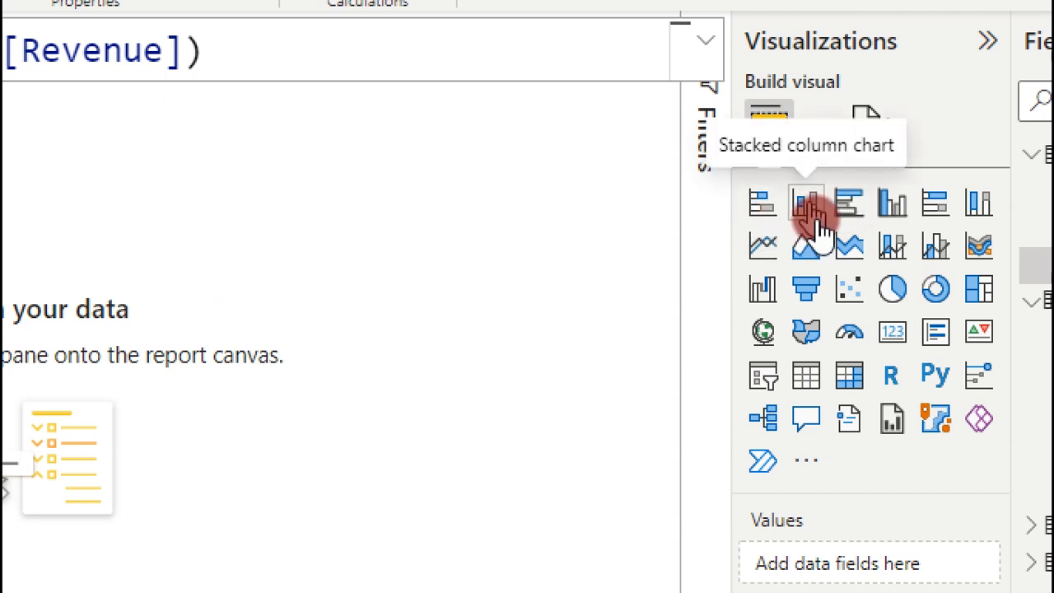
- Add a stacked column chart of Total Revenue and Revenue lost by Month, widened to fit all months and moved slightly down the page
left_click(812, 210)
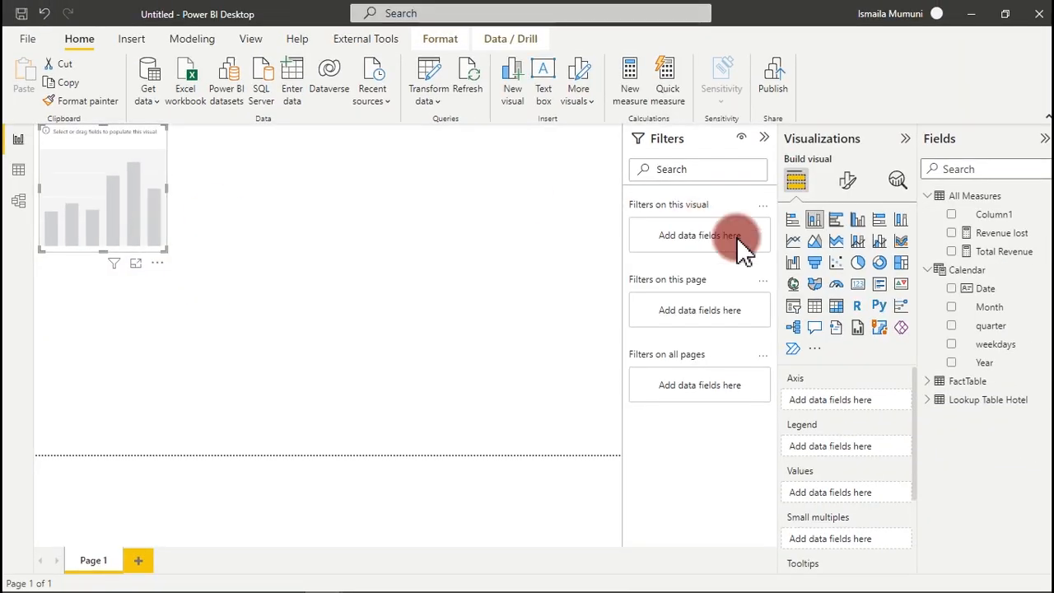
left_click(956, 306)
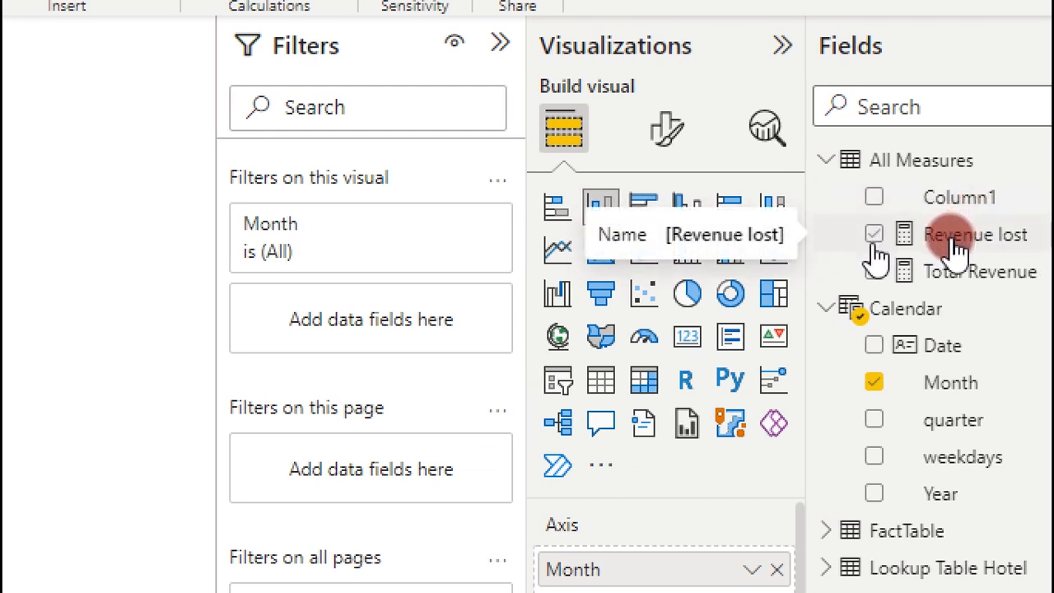
left_click(873, 271)
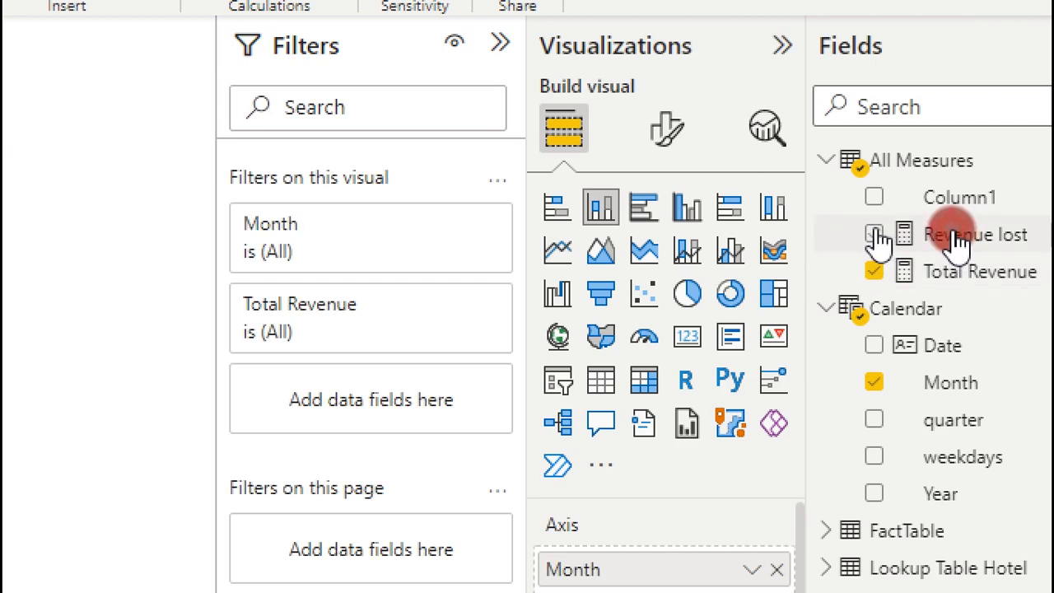
left_click(874, 236)
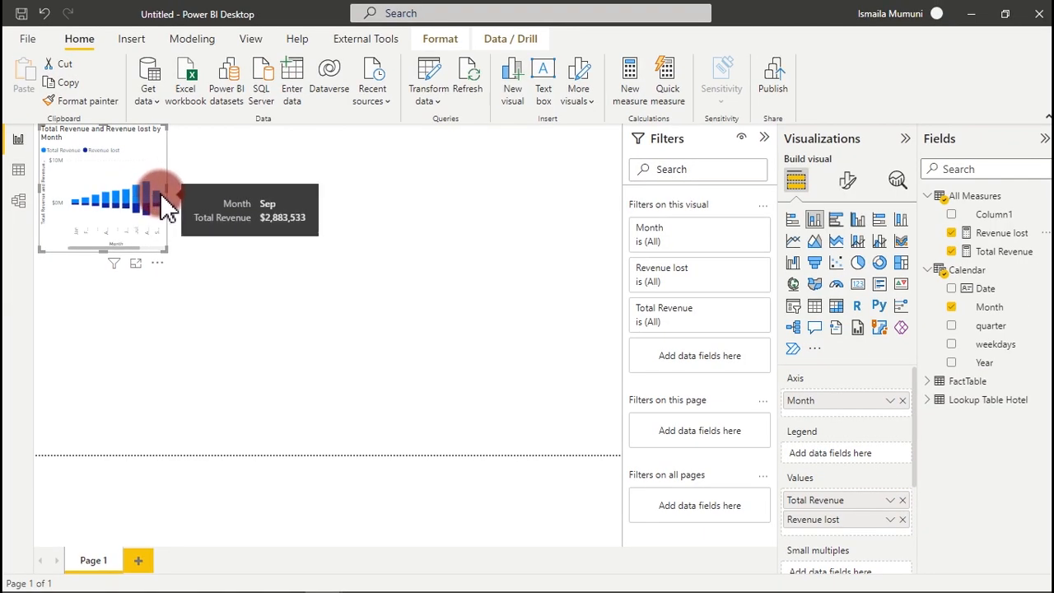
left_click_drag(163, 199, 327, 210)
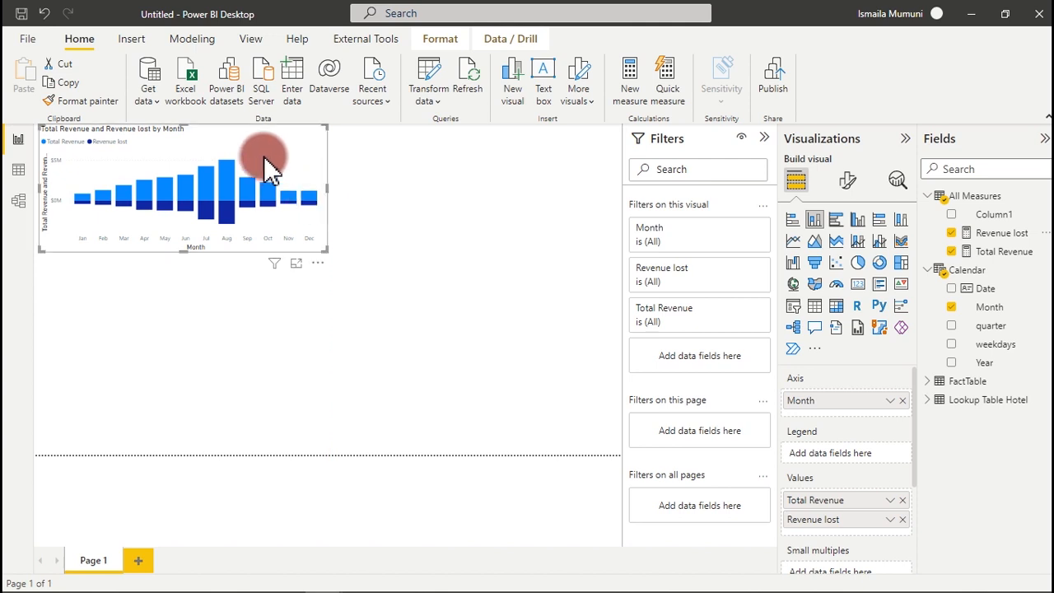
left_click_drag(263, 155, 257, 204)
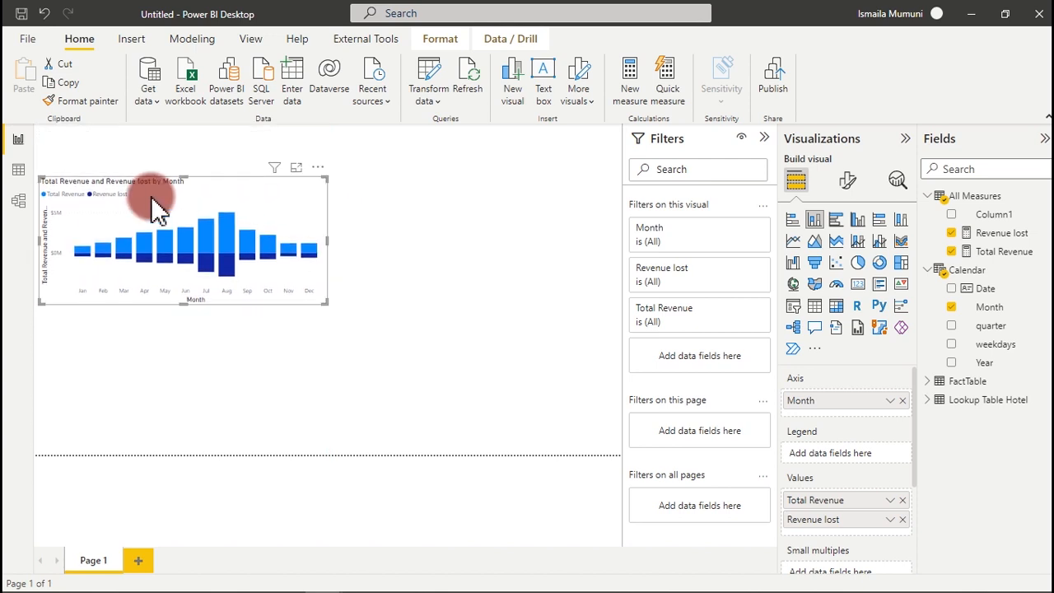
- Duplicate the monthly revenue chart, place the copy beside the original on its right, and narrow the copy slightly from its right edge
mouse_move(200, 268)
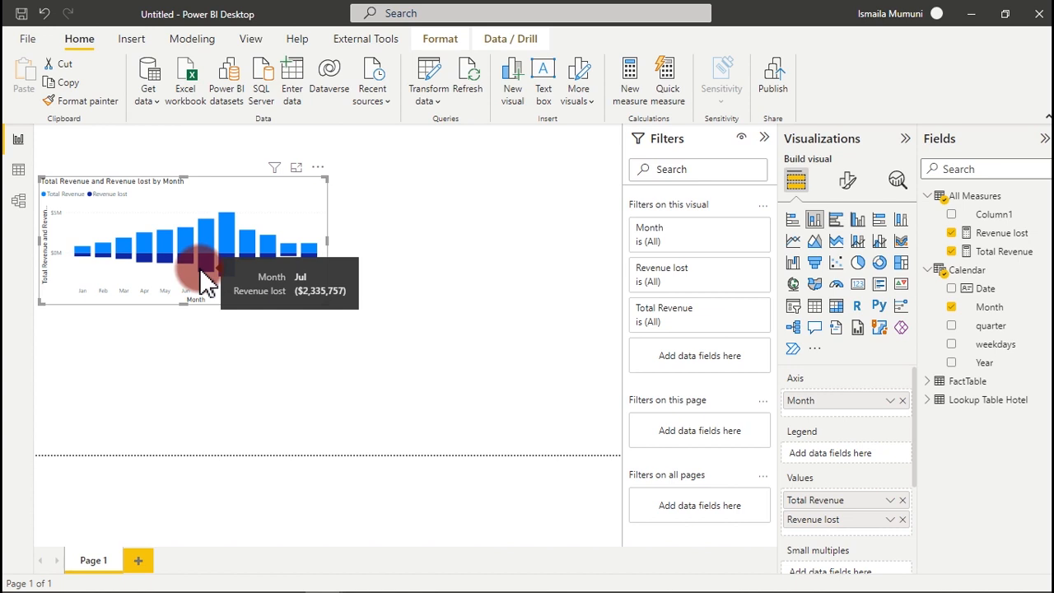
key("ctrl+v")
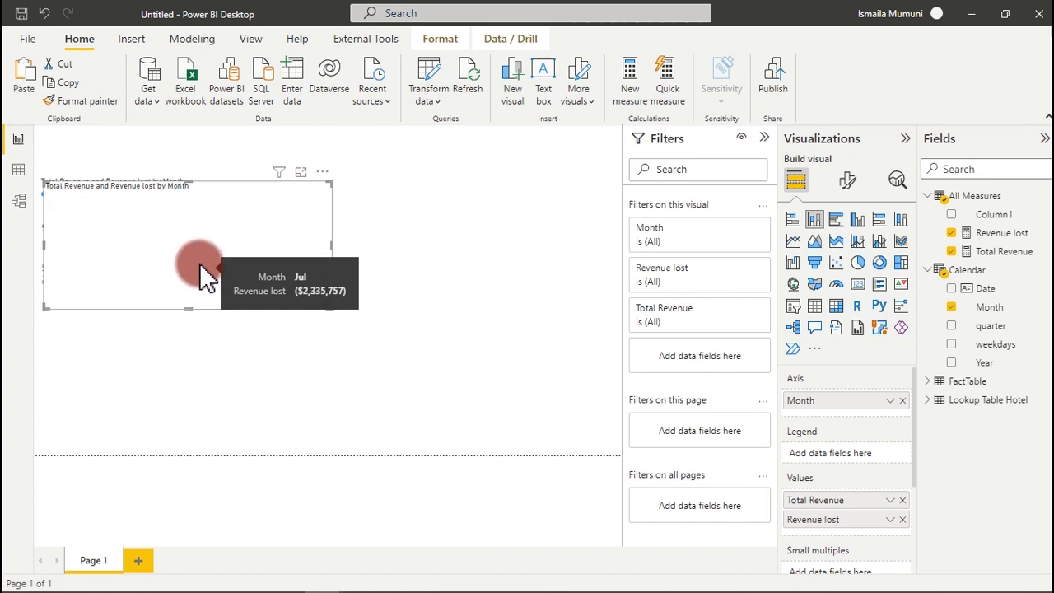
left_click_drag(187, 203, 501, 201)
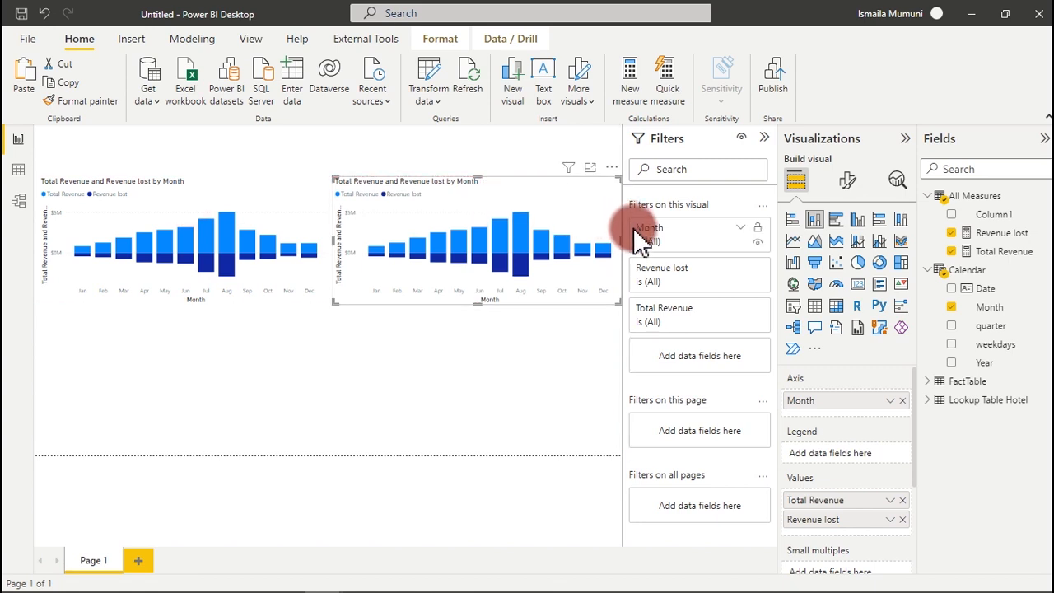
left_click_drag(619, 245, 610, 244)
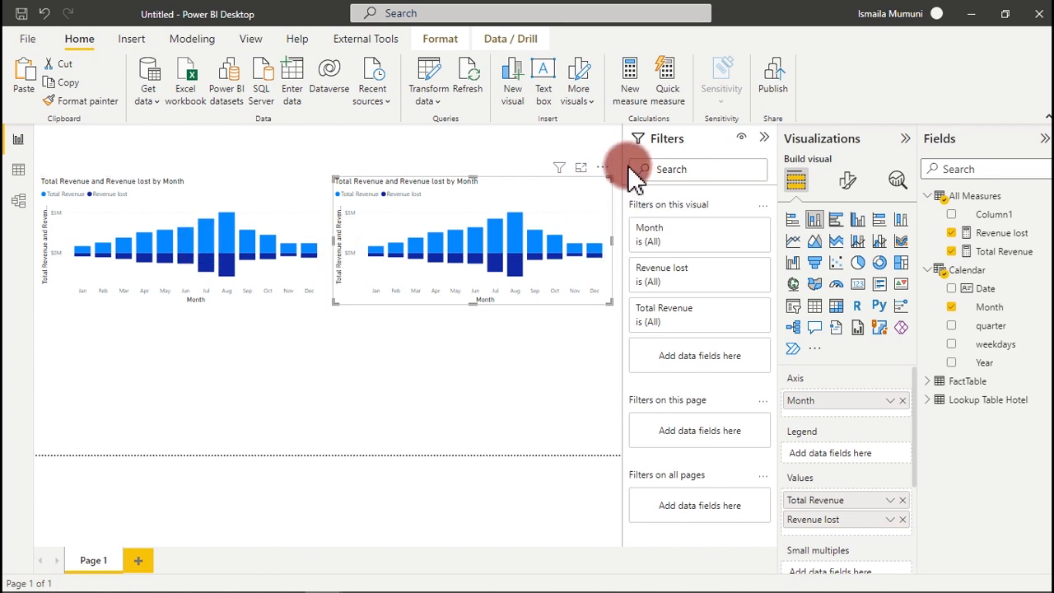
- Collapse the Filters pane and pull the original chart's left edge slightly inward from the page border
left_click(766, 140)
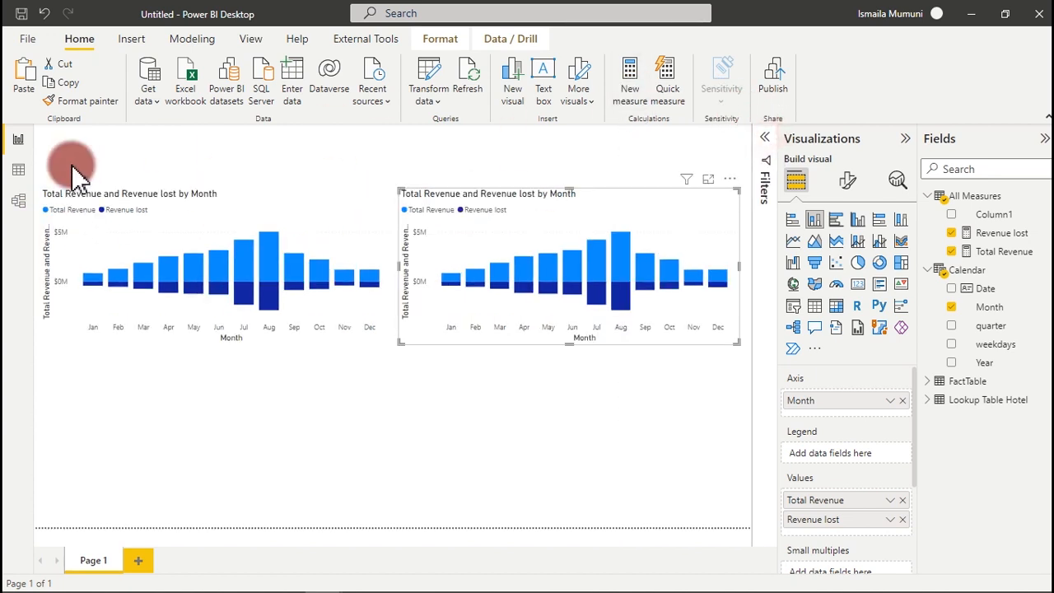
left_click(49, 210)
left_click(49, 211)
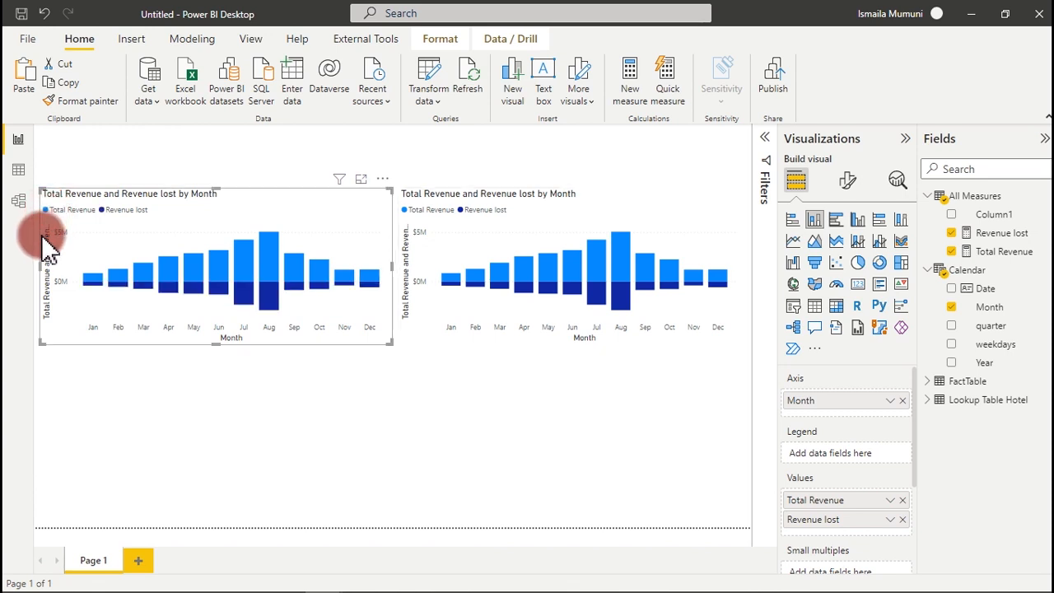
left_click_drag(39, 265, 46, 266)
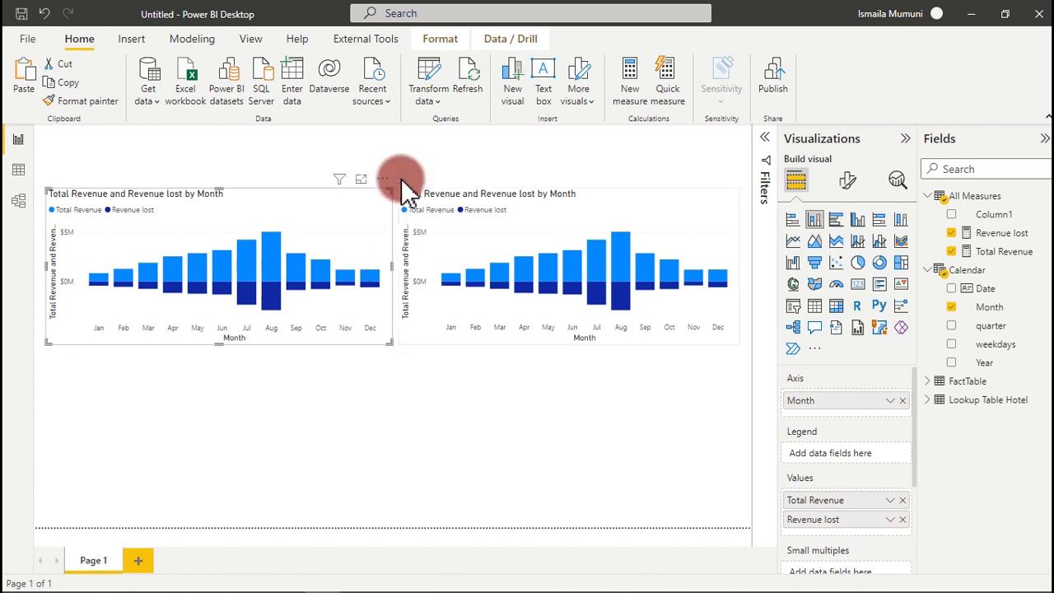
left_click(405, 384)
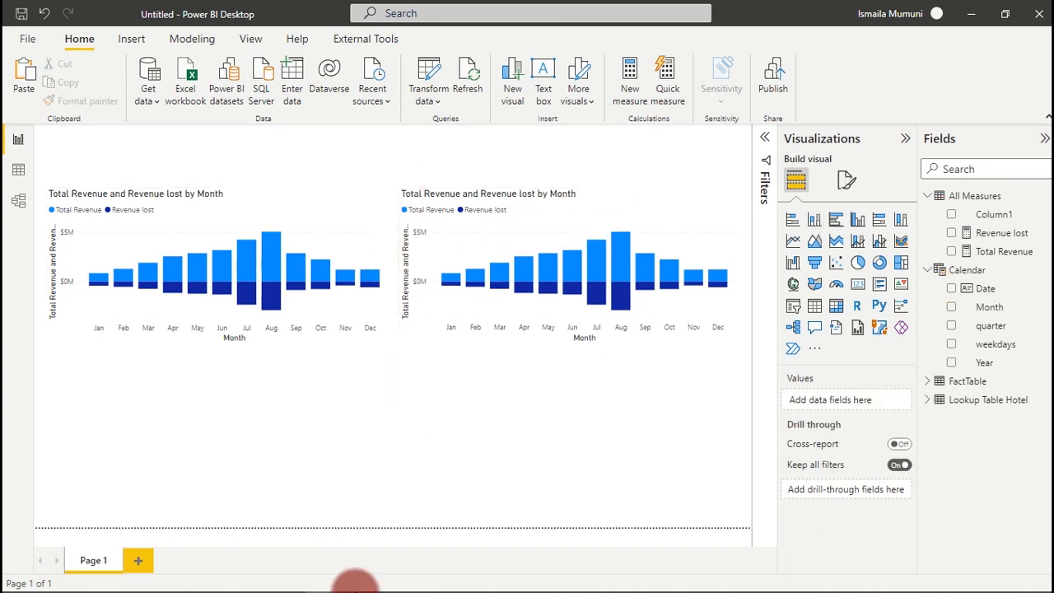
- View the reference Dashboard report and examine which values FactTable's Cancelled (0/1) column offers in its filter list
mouse_move(363, 583)
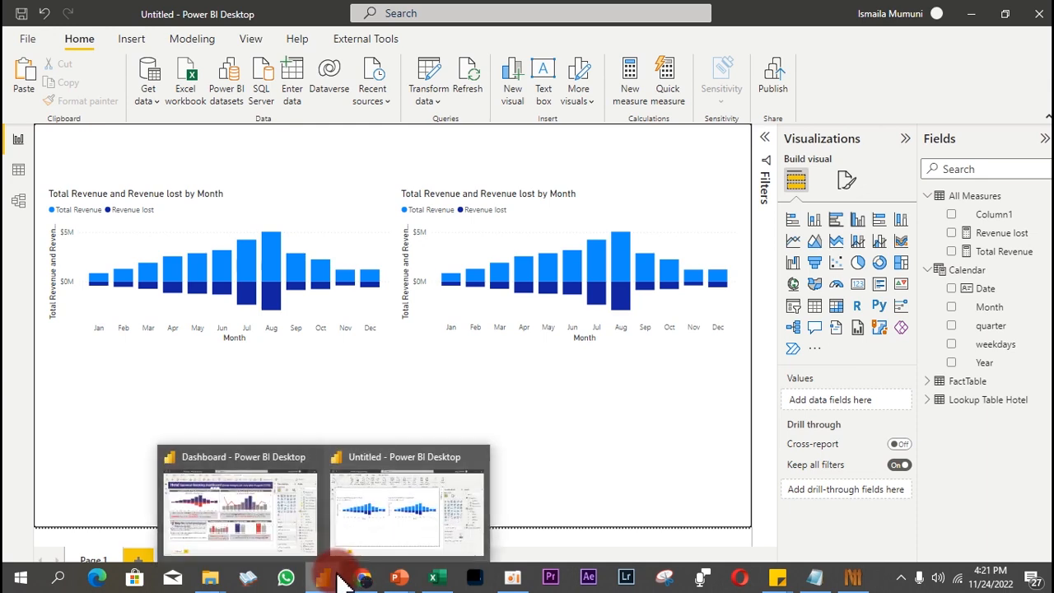
left_click(266, 499)
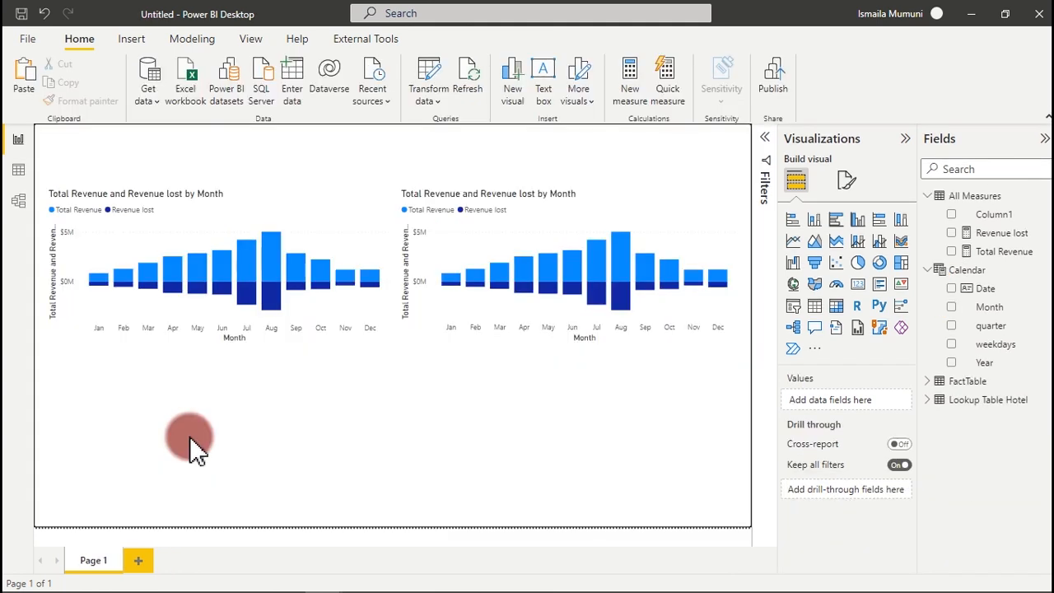
left_click(18, 171)
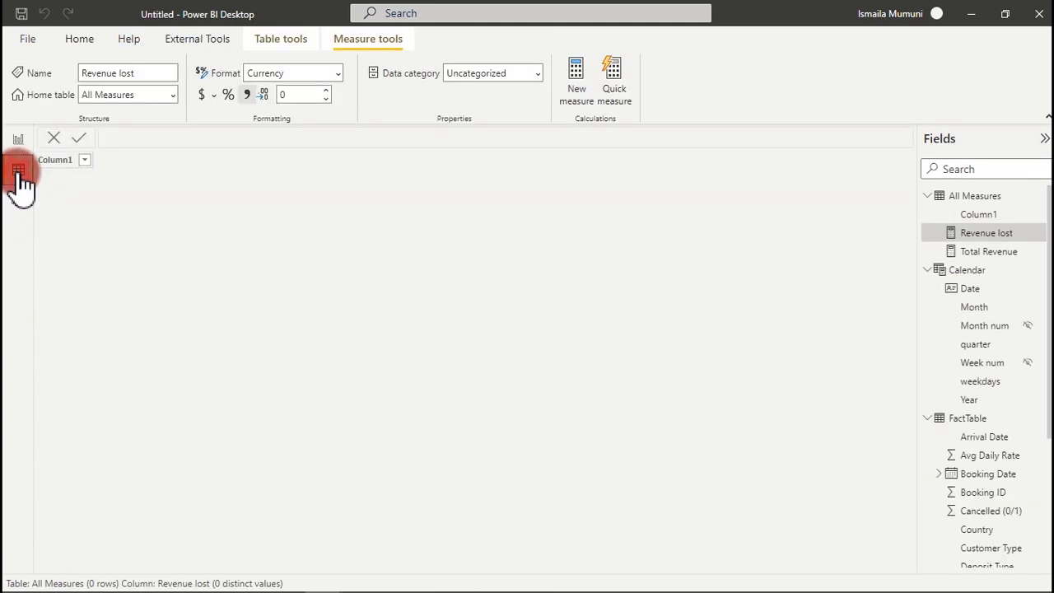
left_click(970, 420)
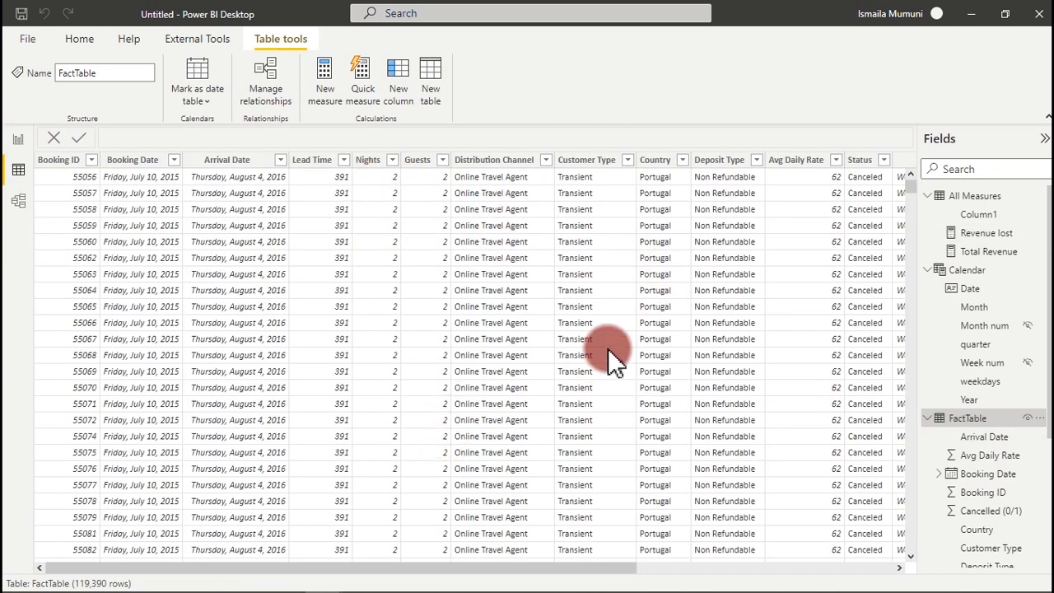
left_click_drag(452, 568, 717, 565)
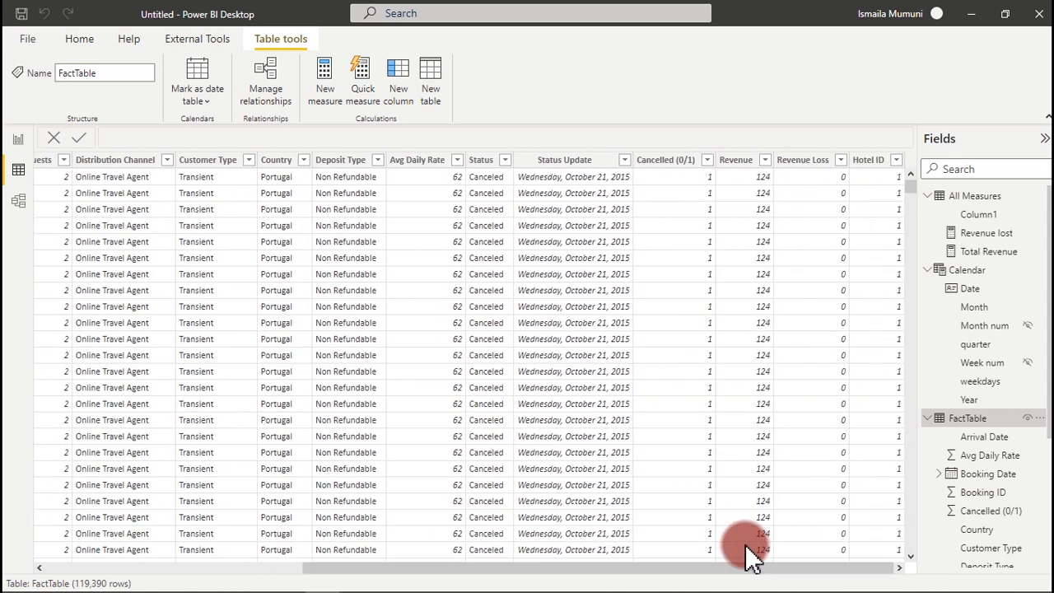
left_click(706, 152)
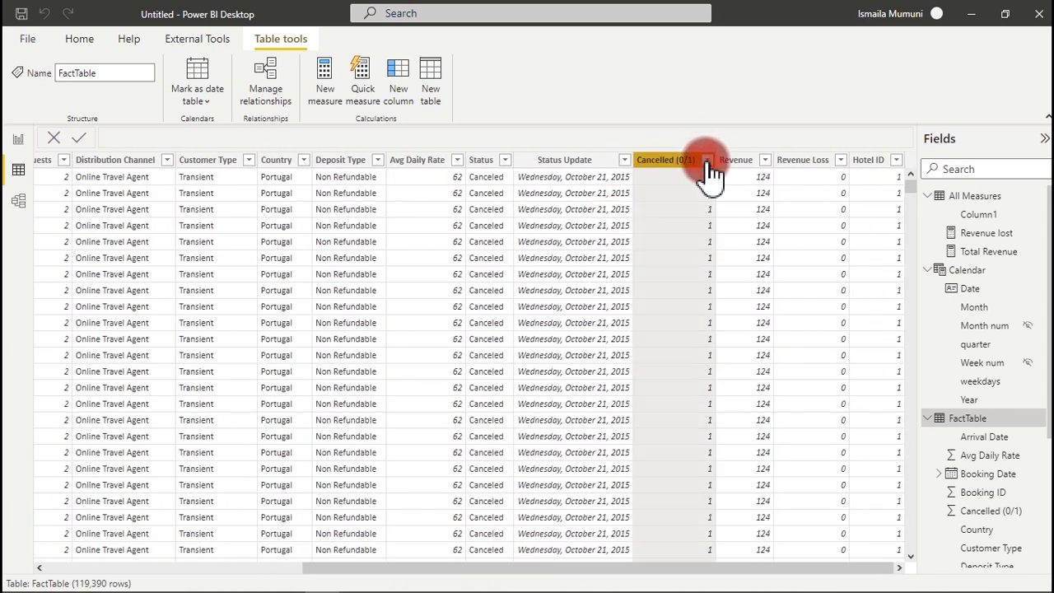
left_click(706, 162)
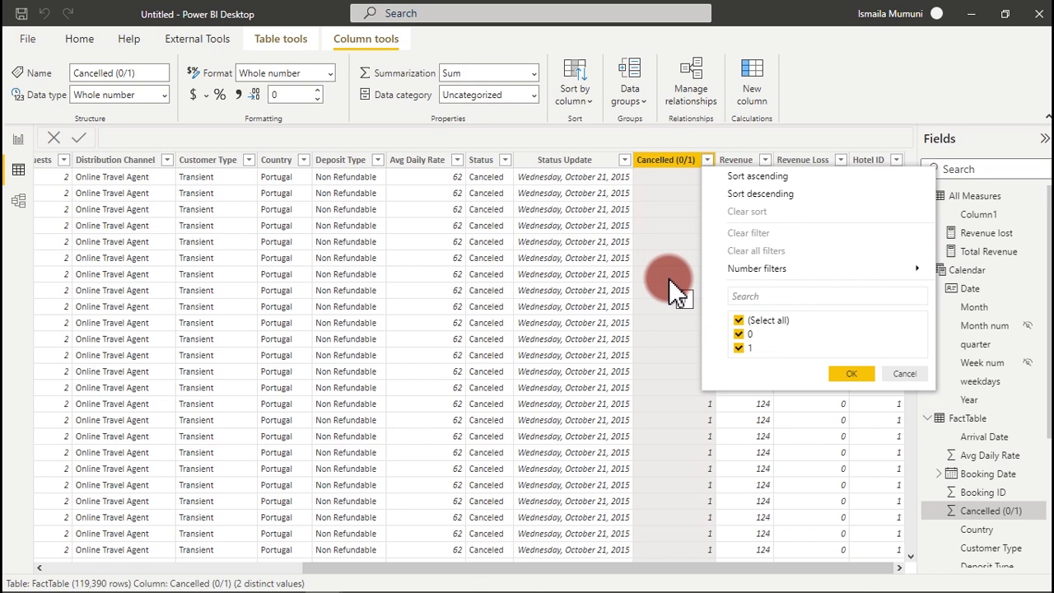
- Back in the report view, create the All Measures measure # Transactions = COUNTROWS(FactTable)
left_click(26, 140)
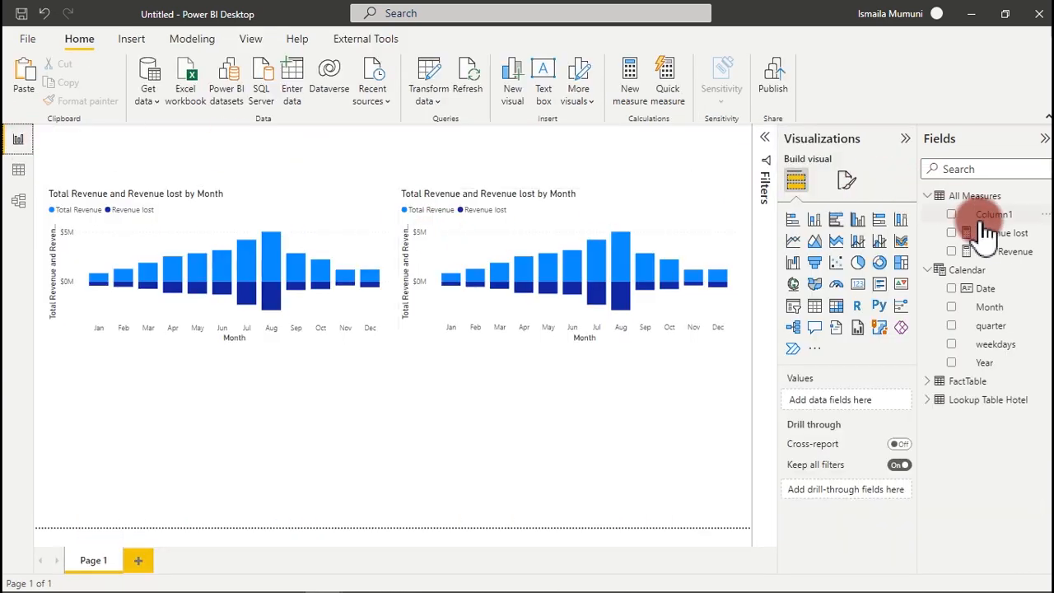
left_click(999, 234)
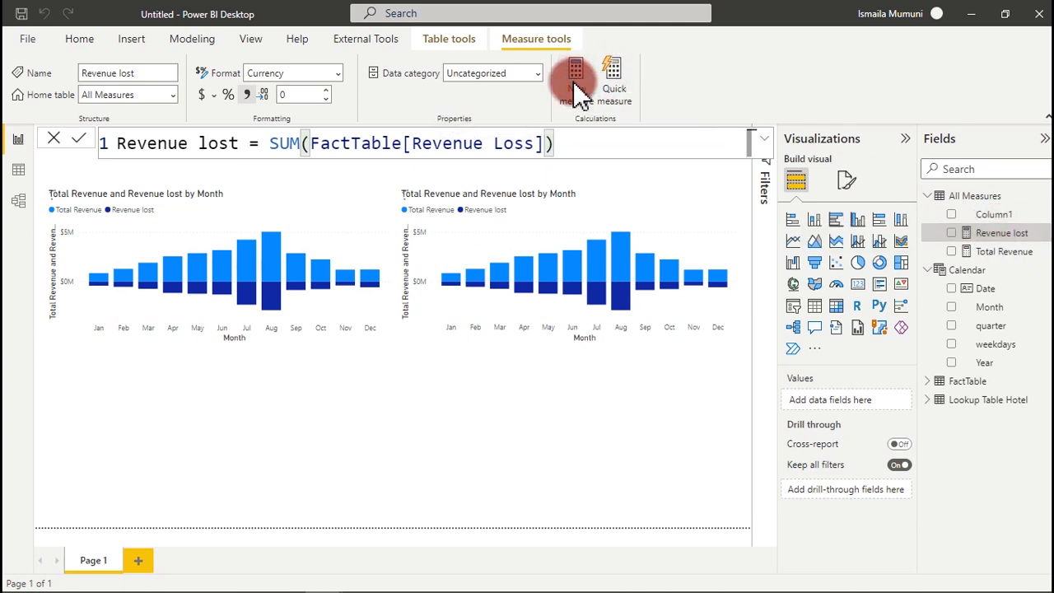
left_click(580, 93)
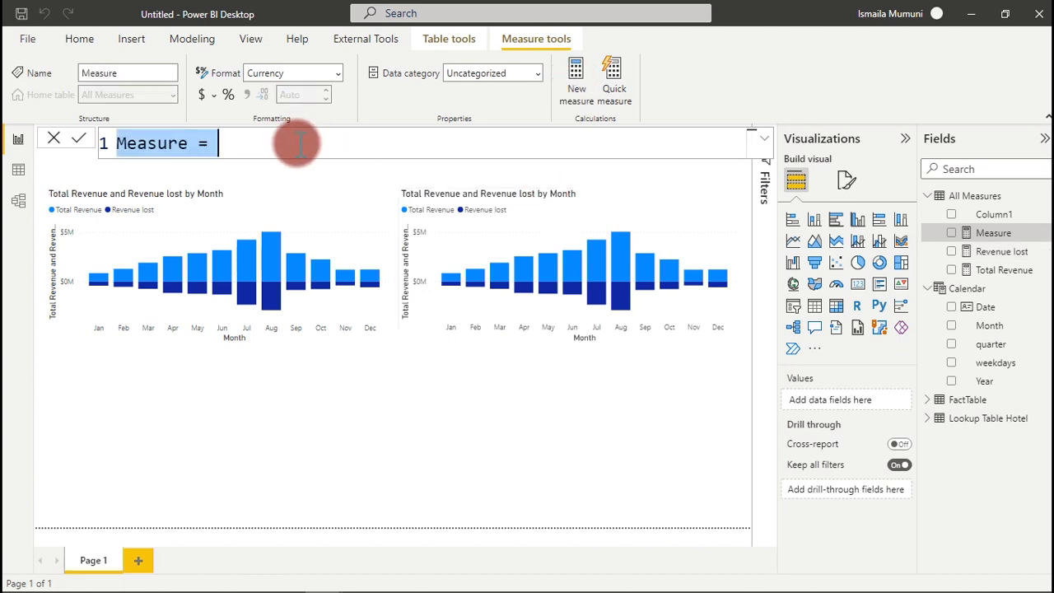
type("# ")
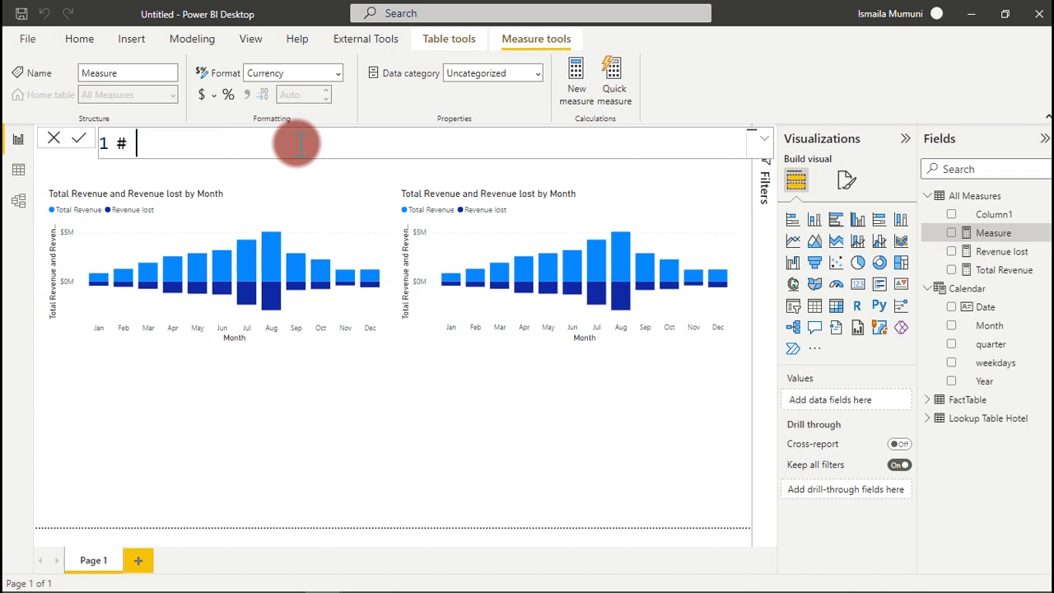
type("Trans")
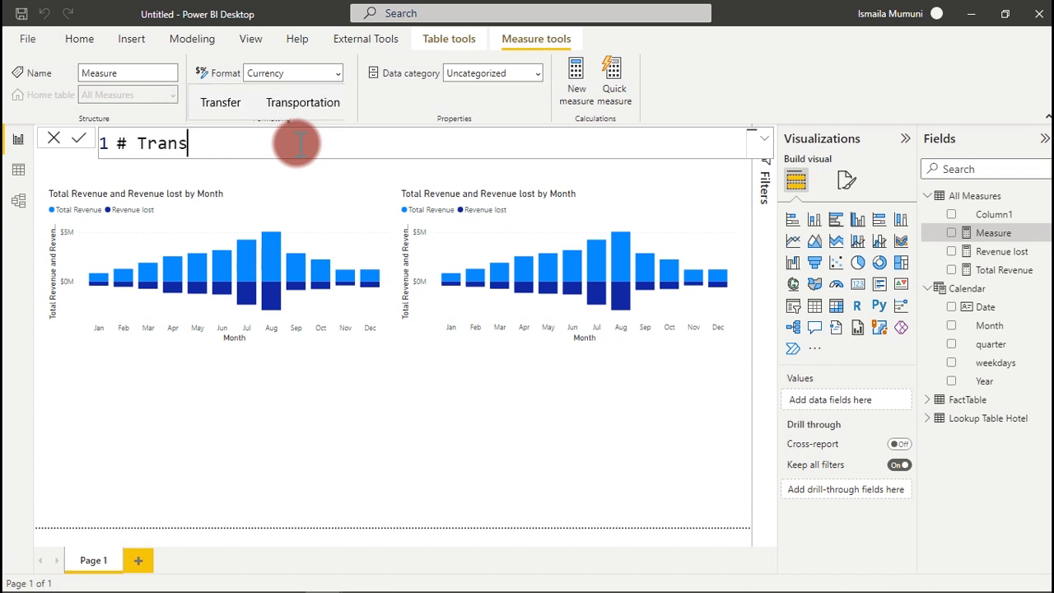
type("actions=")
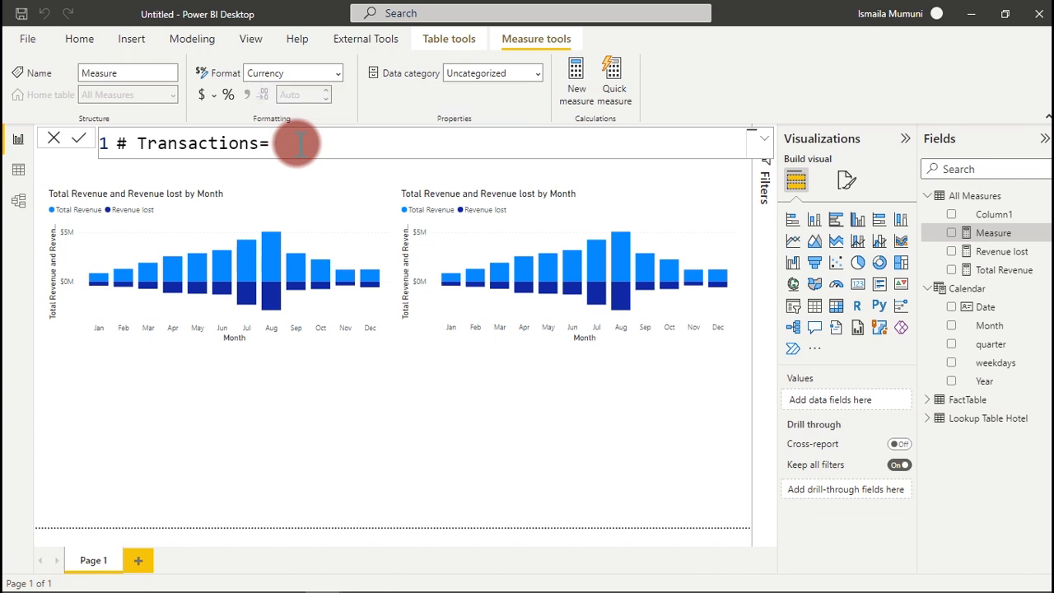
type("countr")
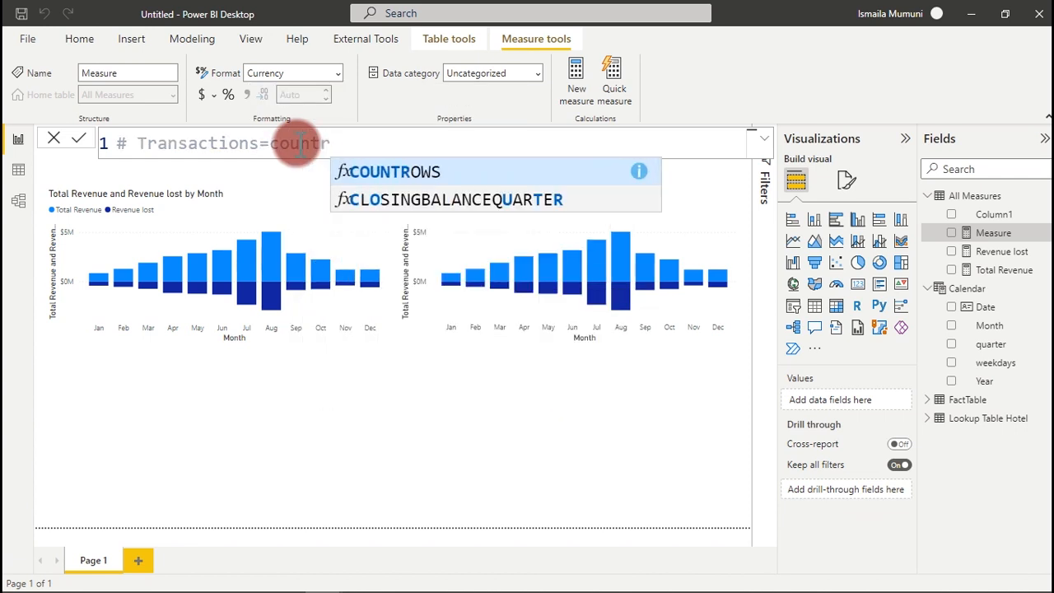
key("Tab")
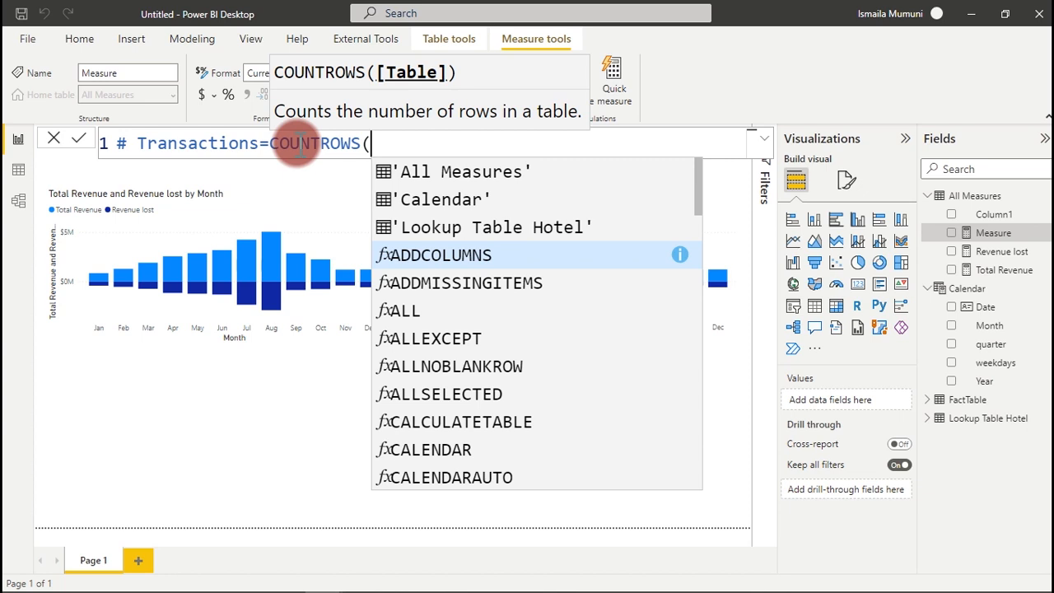
type("FactTable")
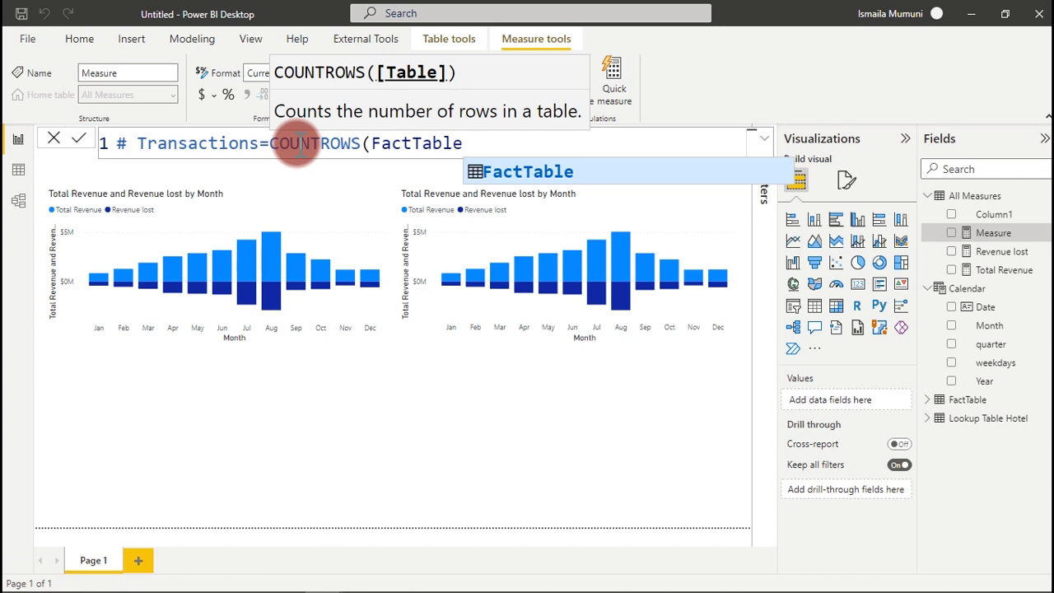
type(")")
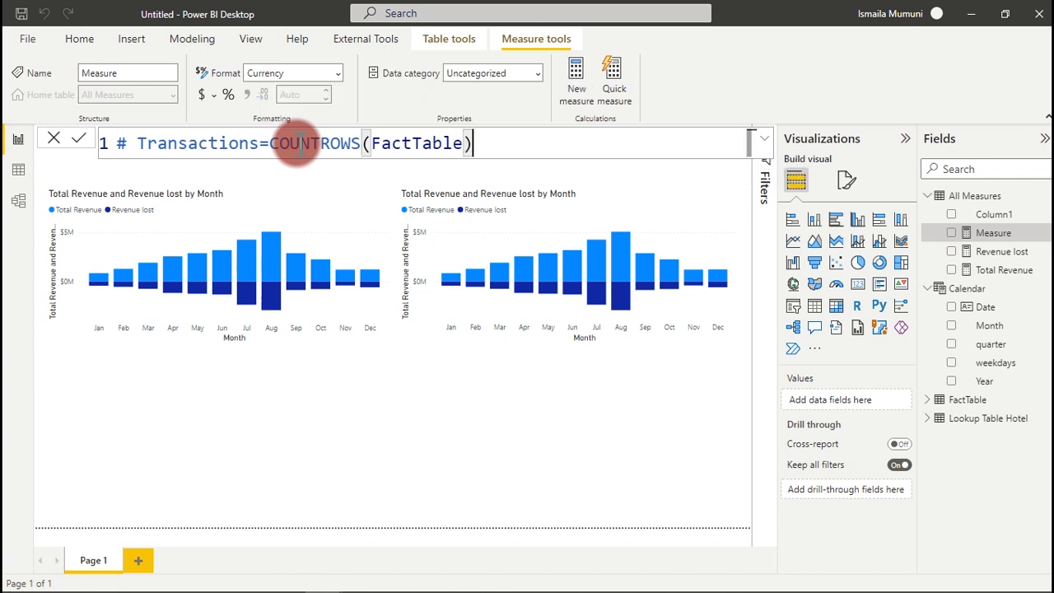
key("Return")
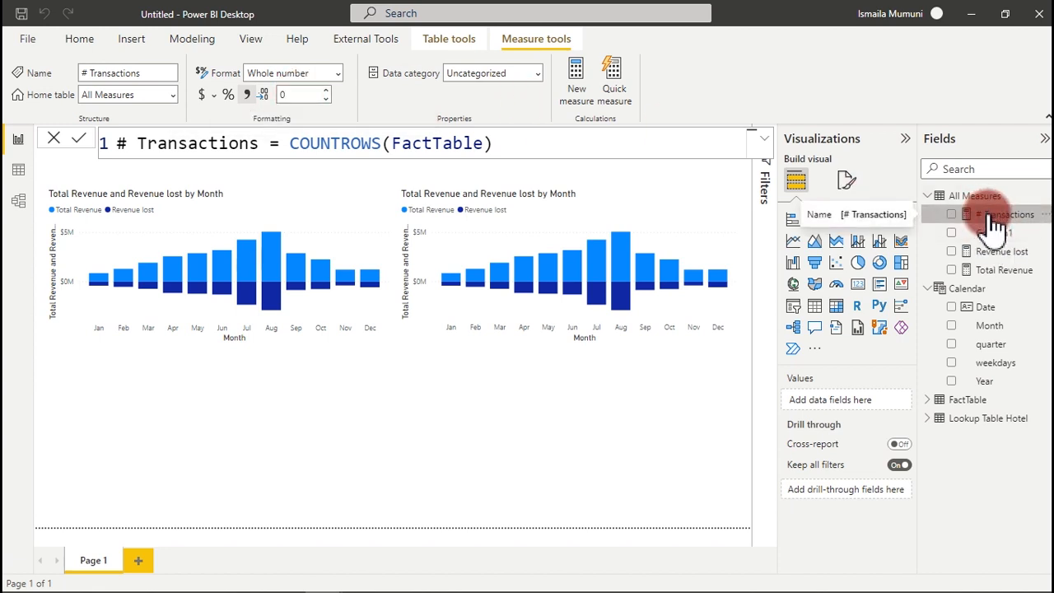
- Start another new measure in All Measures and name it Total Cancellations
left_click(569, 76)
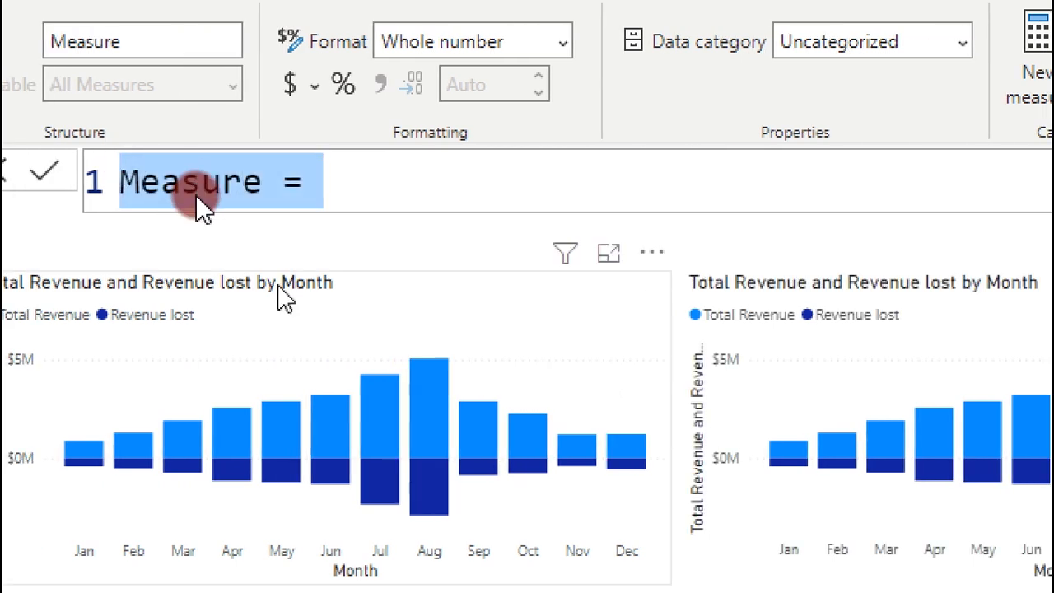
type("T")
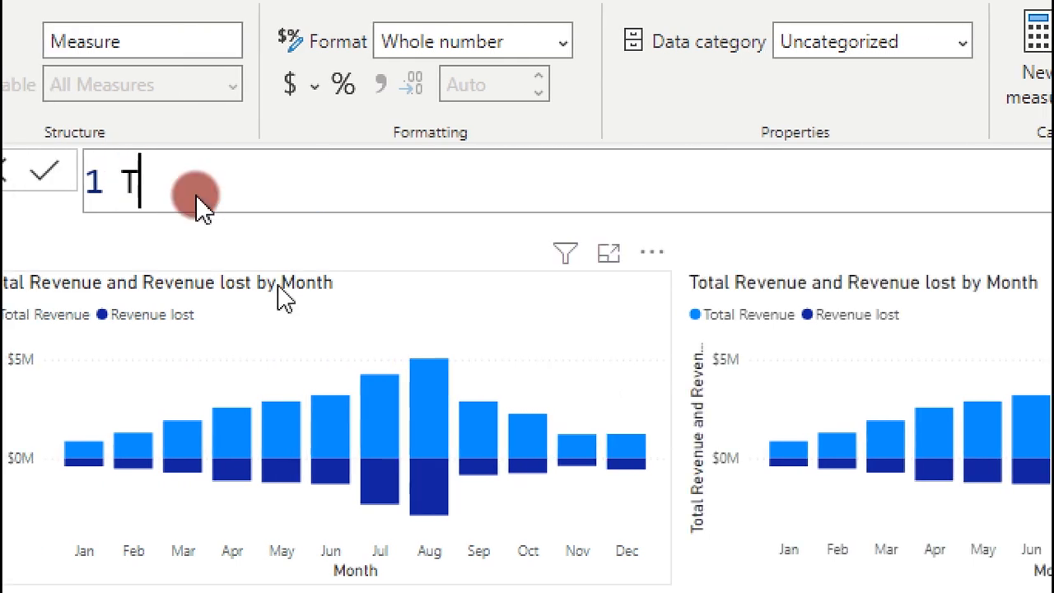
type("otal Cancellea")
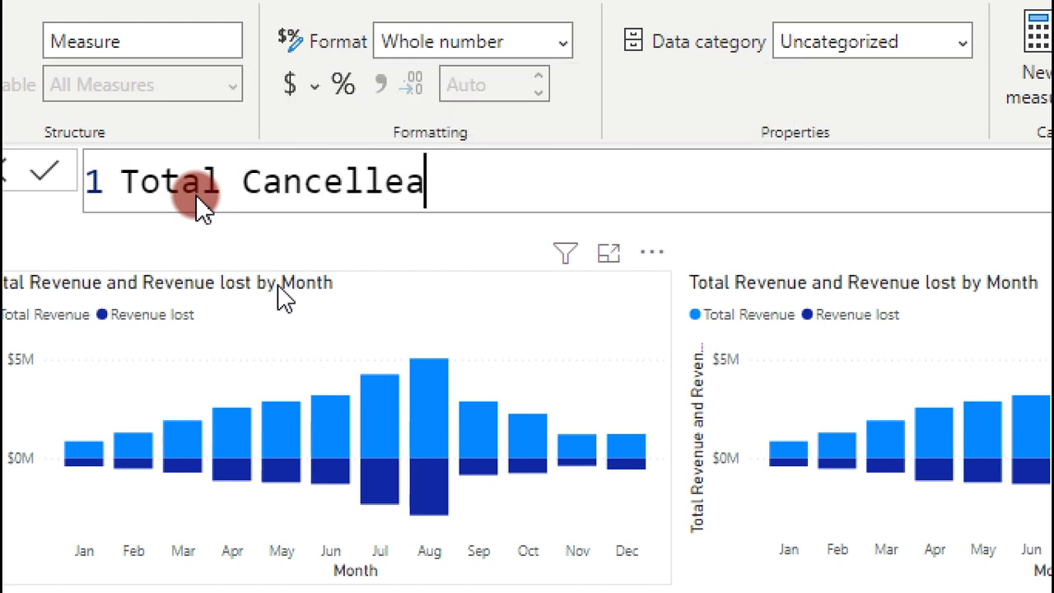
key("BackSpace")
key("BackSpace")
type("at")
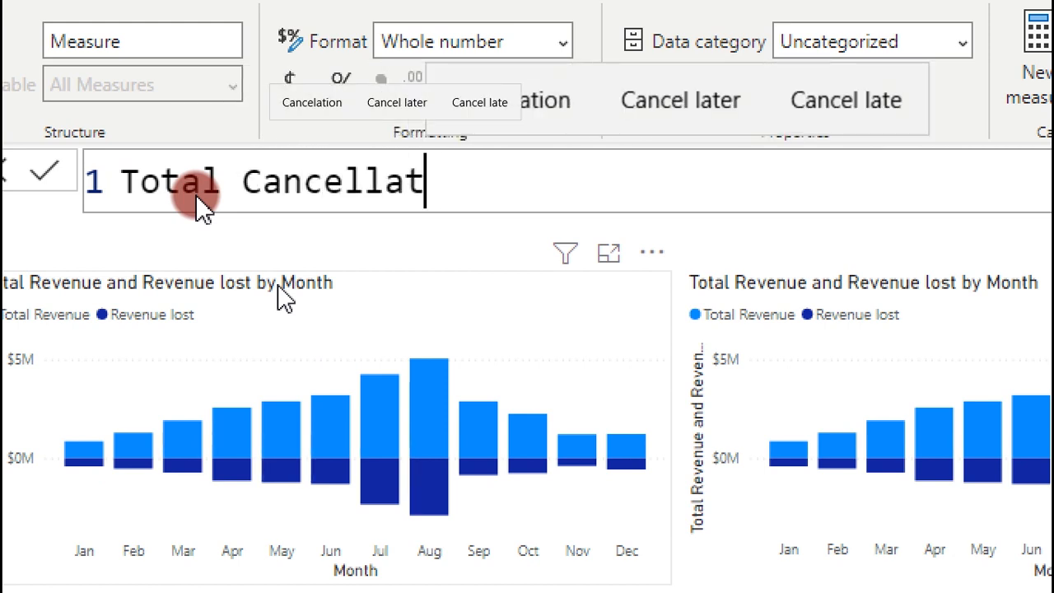
type("ion")
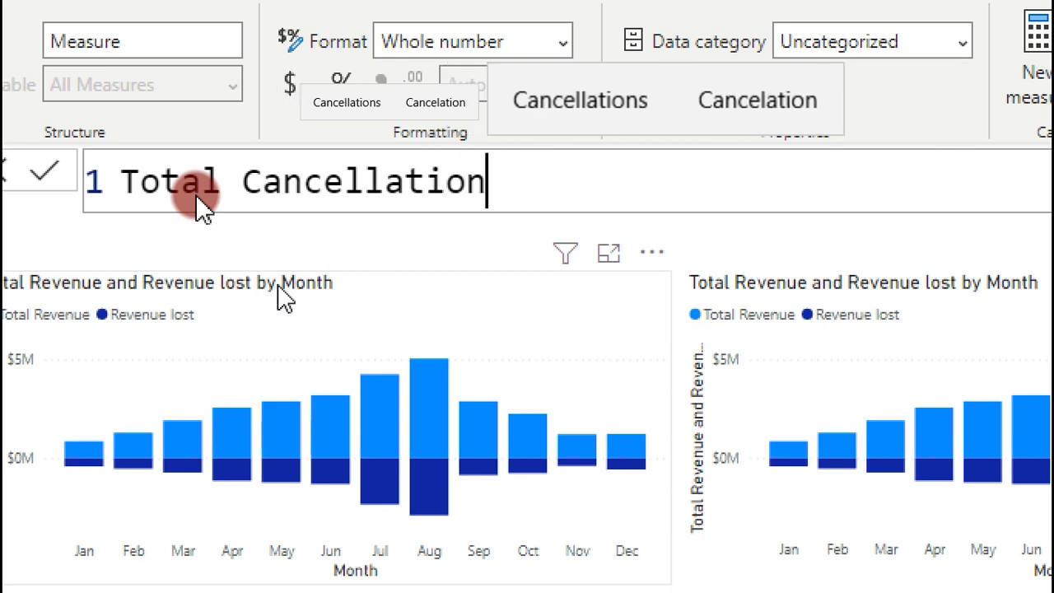
type("s=")
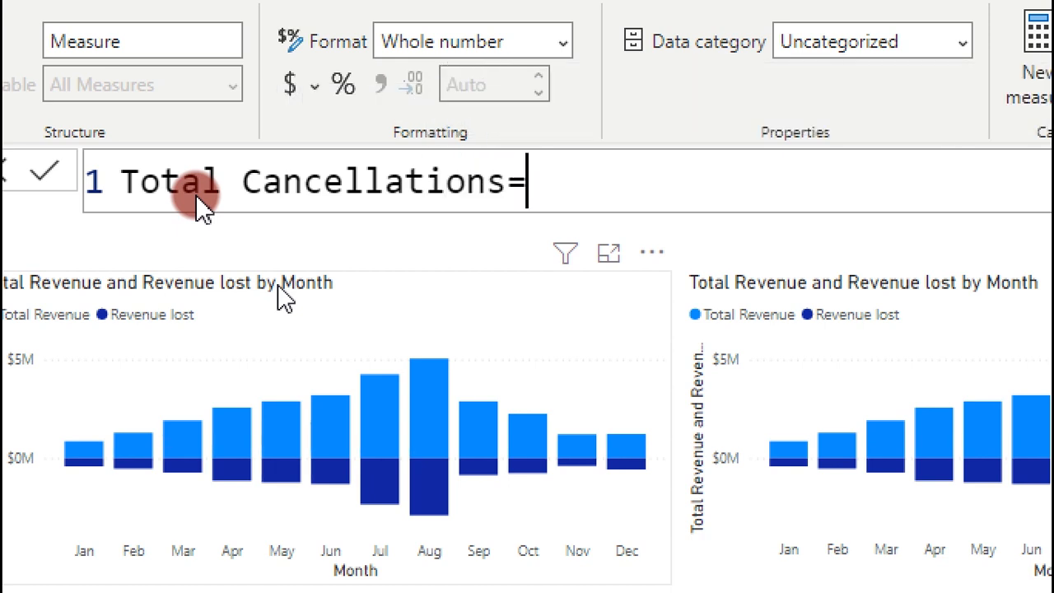
- Begin the Total Cancellations formula with CALCULATE on an indented second line and [# Transactions] as its expression on the third
key("shift+Return")
key("Tab")
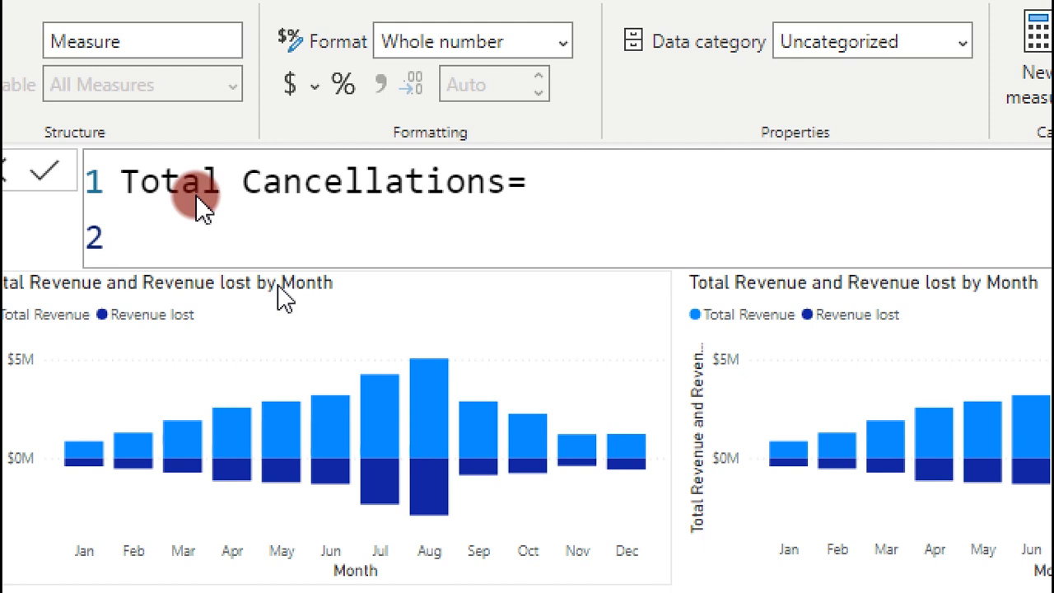
type("C")
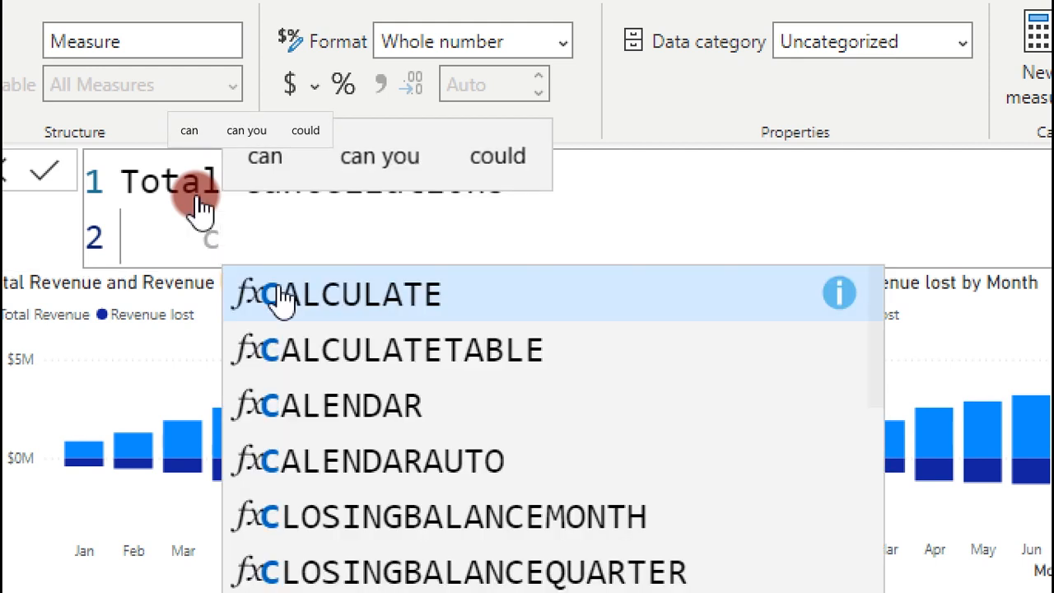
type("al")
key("Tab")
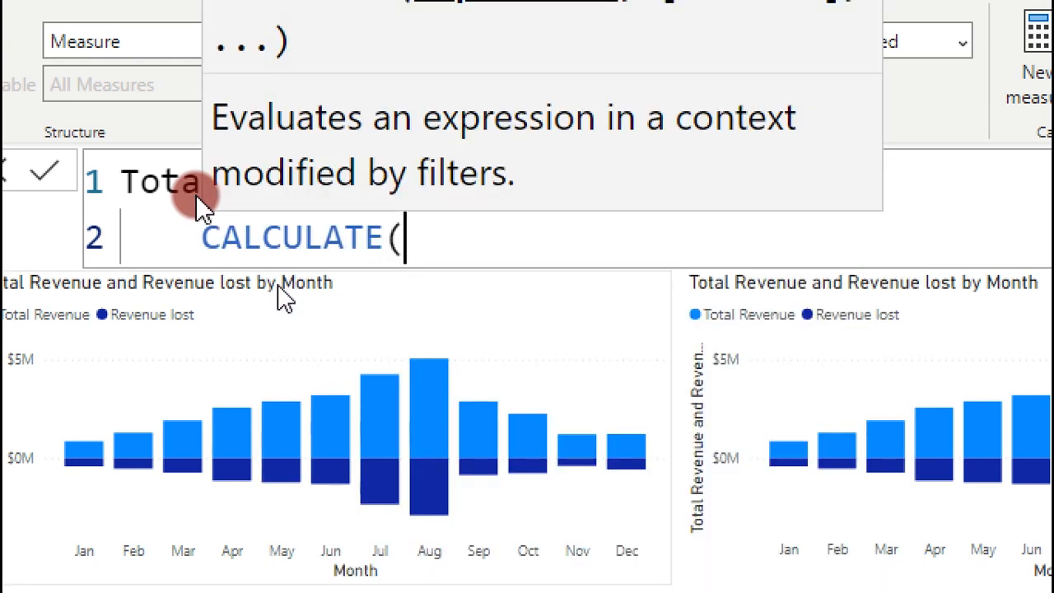
key("shift+Return")
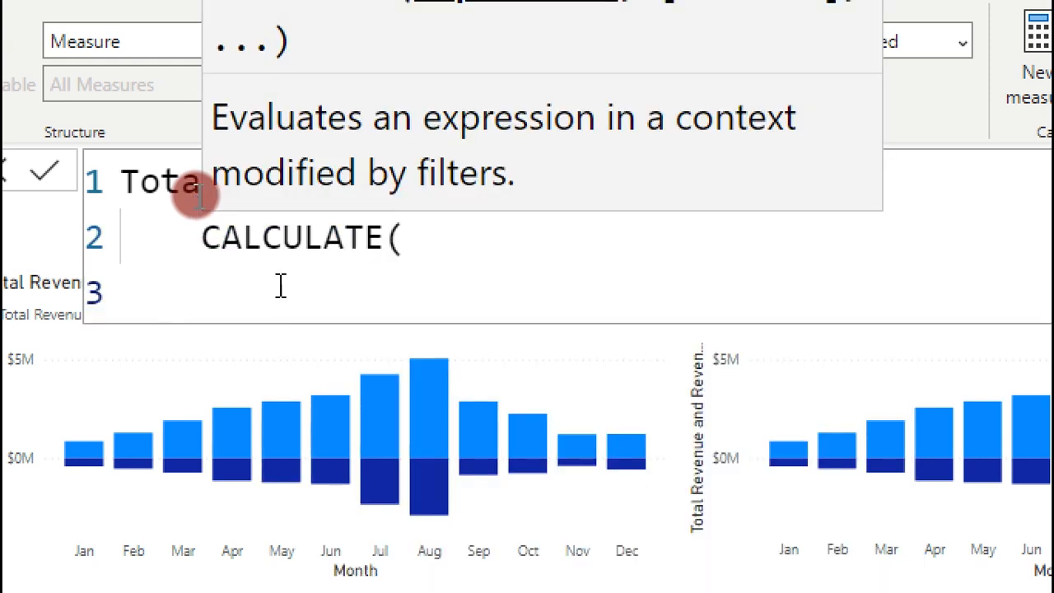
type("[")
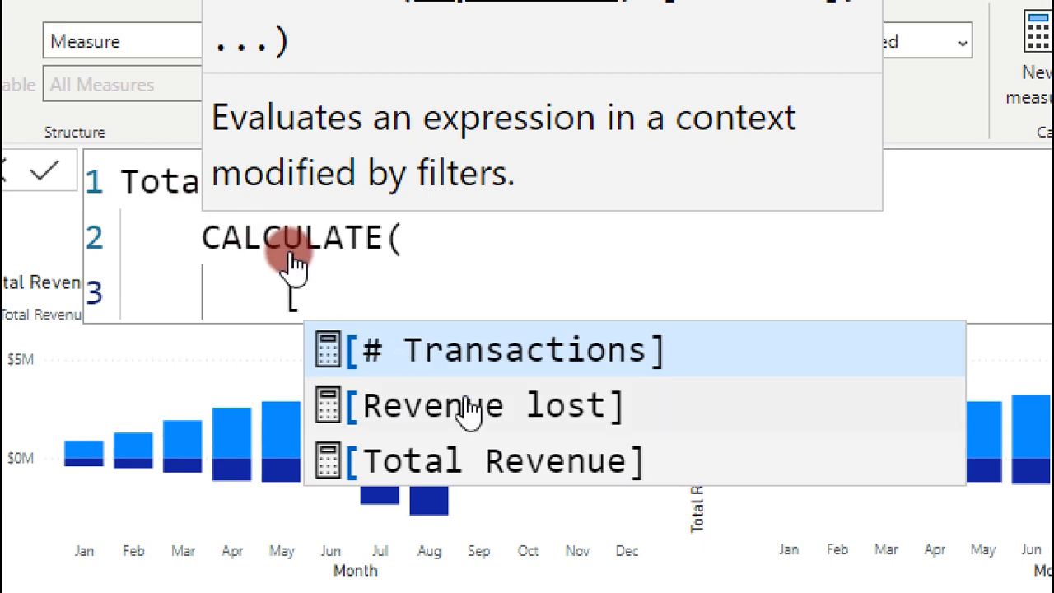
left_click(527, 370)
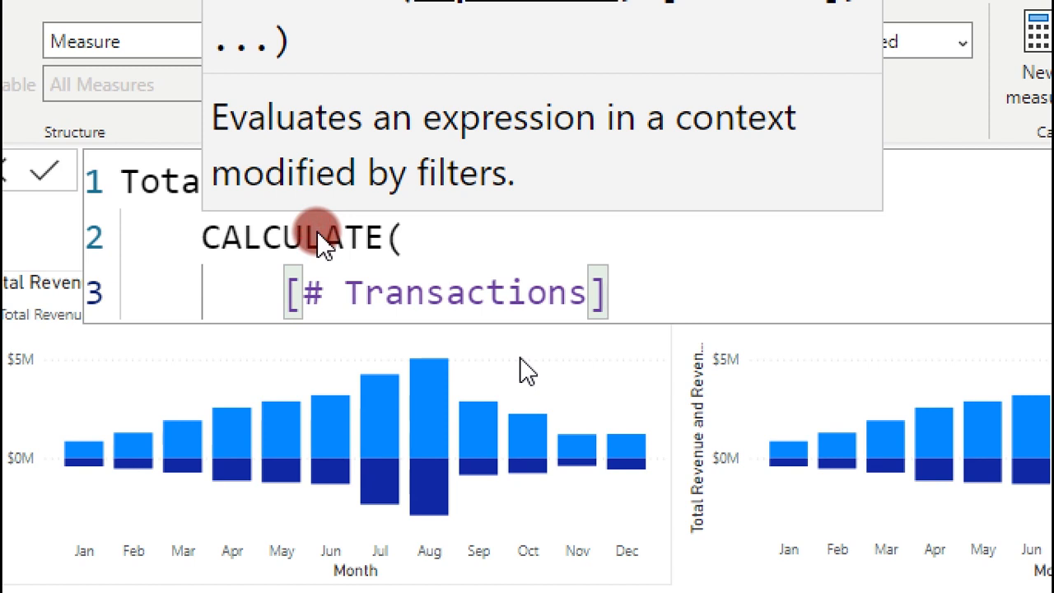
- Add the filter FactTable[Cancelled (0/1)]=0 as the second argument of CALCULATE in the Total Cancellations formula
type(",")
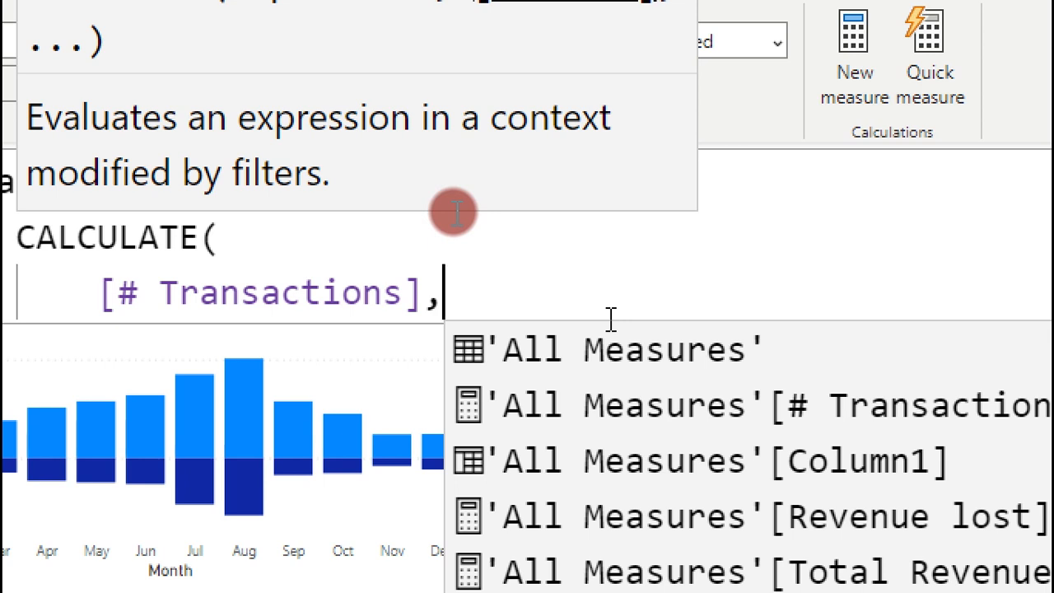
type("ca")
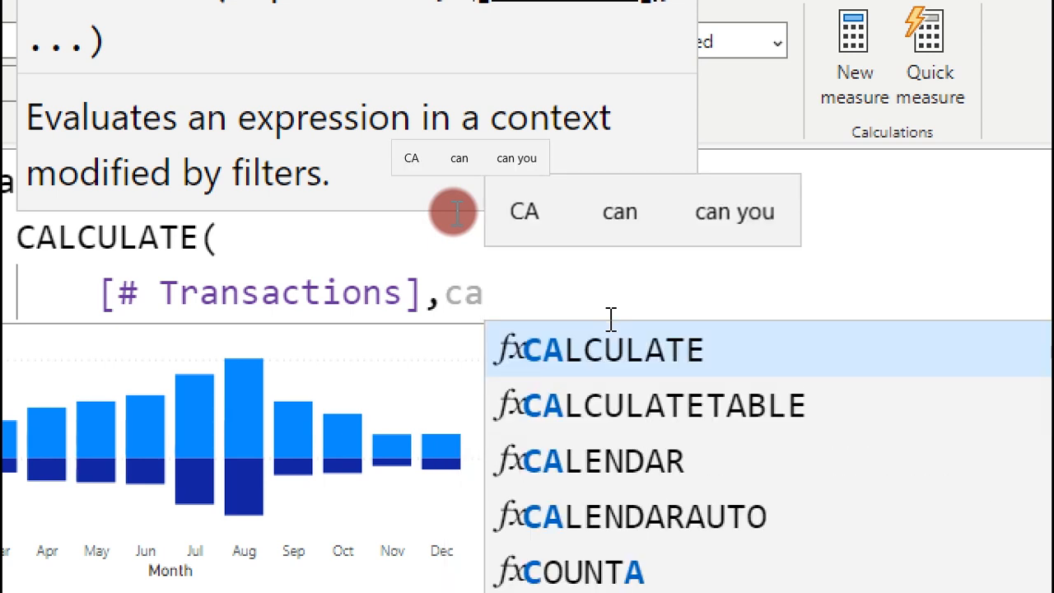
type("cell")
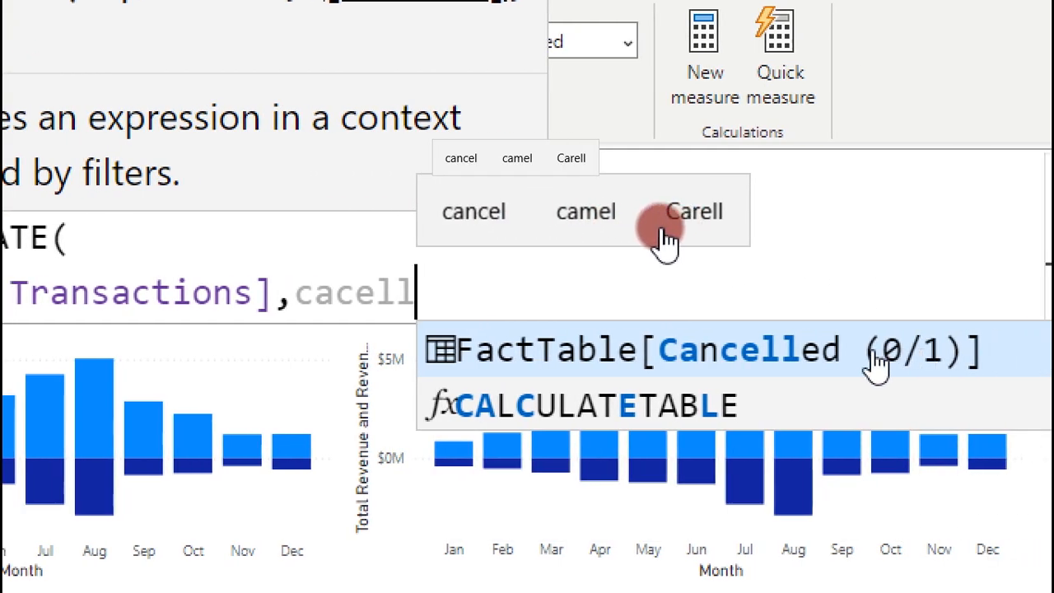
left_click(875, 354)
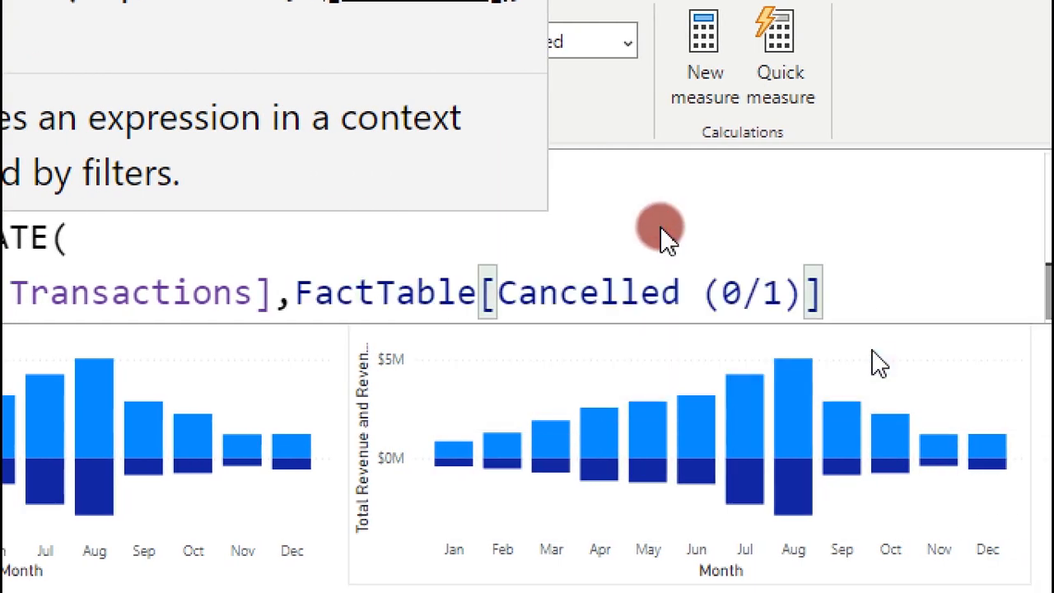
type("=0")
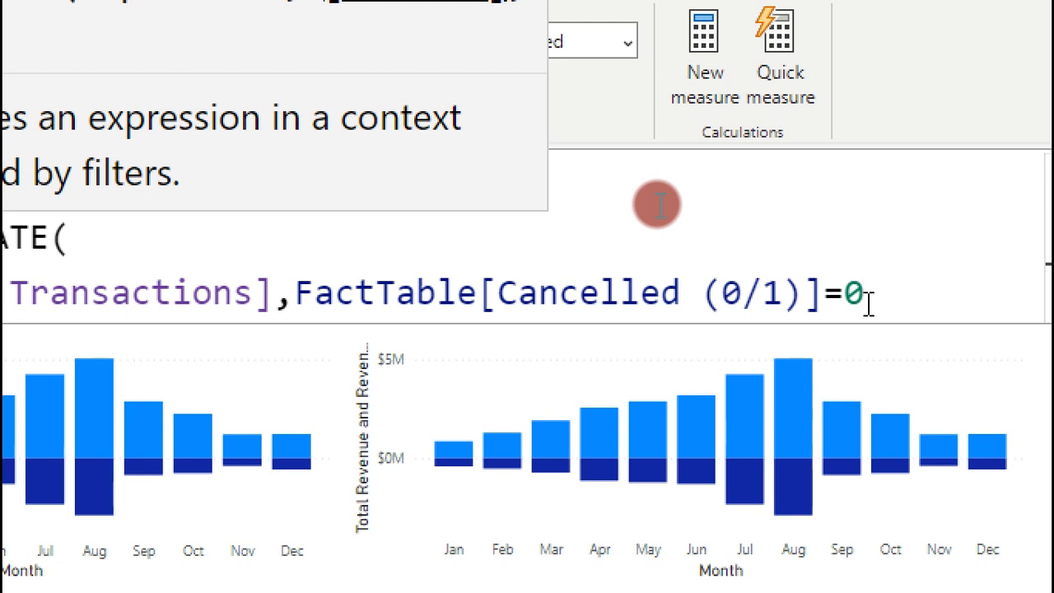
key("BackSpace")
type("\"man")
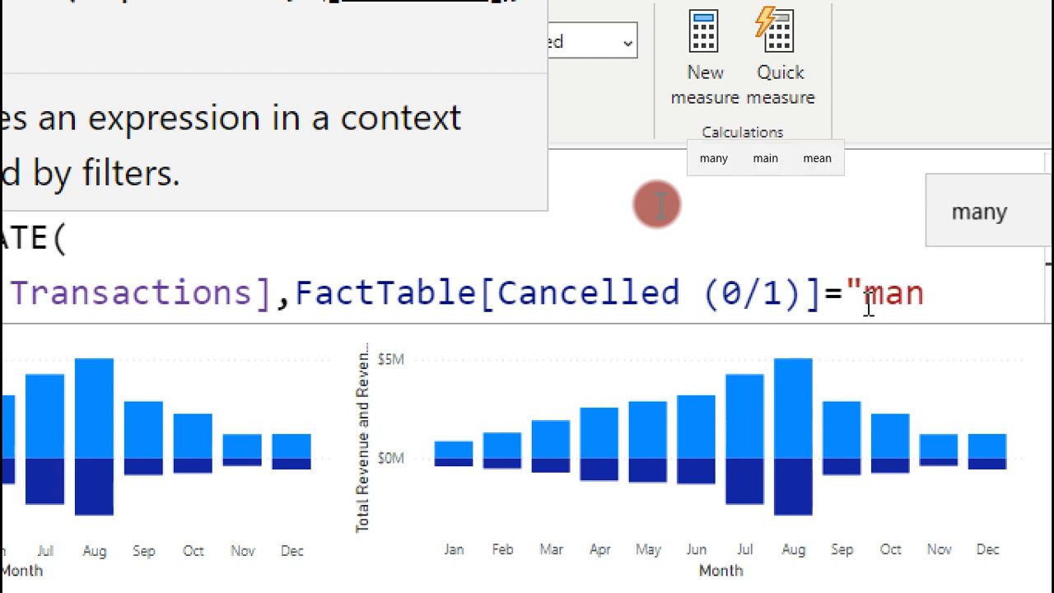
key("BackSpace")
key("BackSpace")
key("BackSpace")
key("BackSpace")
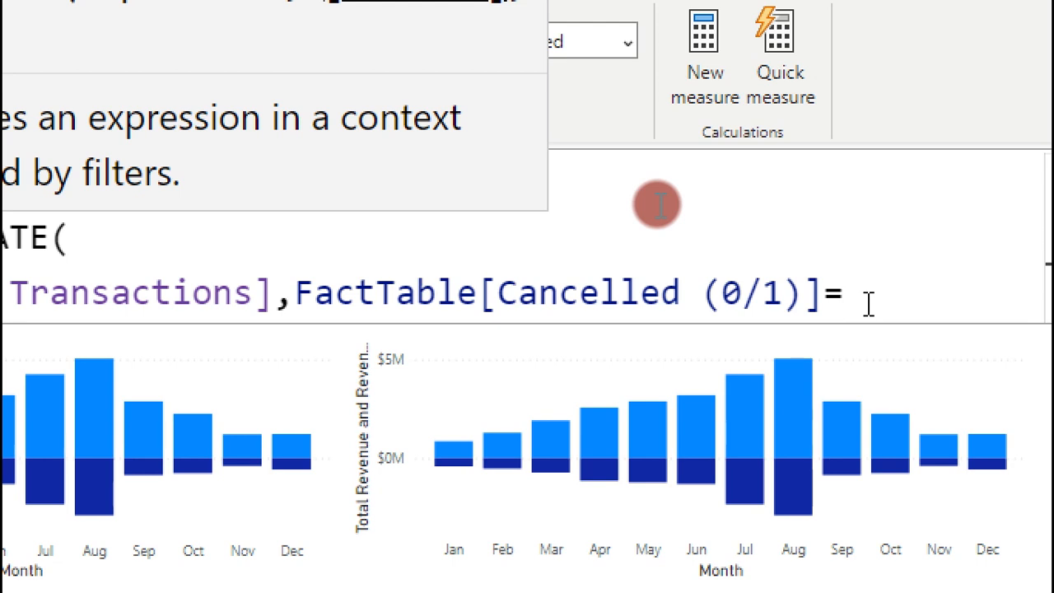
- Finish the Total Cancellations filter with the value 0 and a closing parenthesis, commit the measure and give it a thousands separator
type("0)")
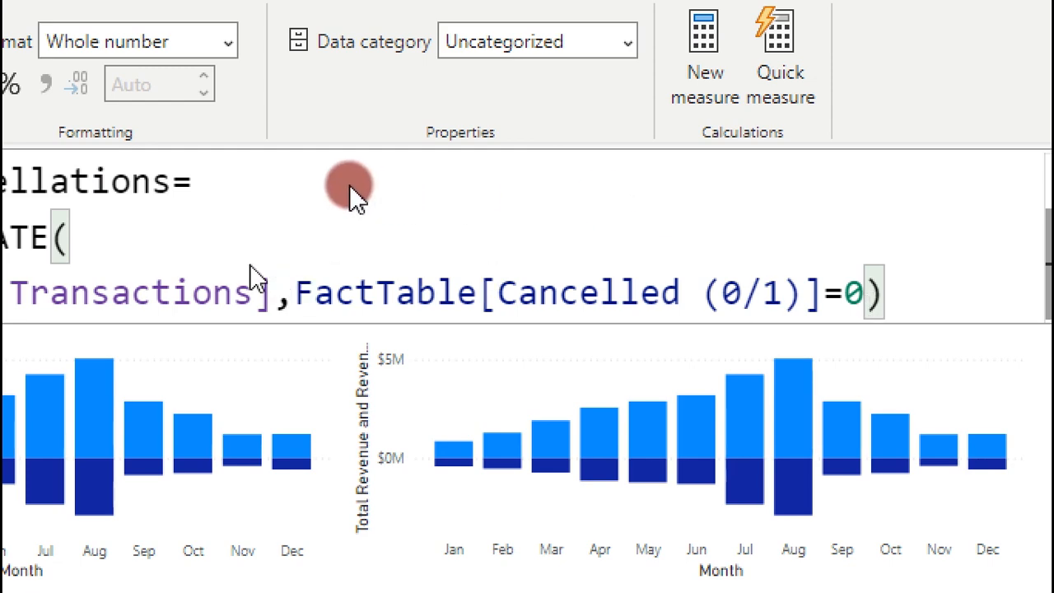
key("Return")
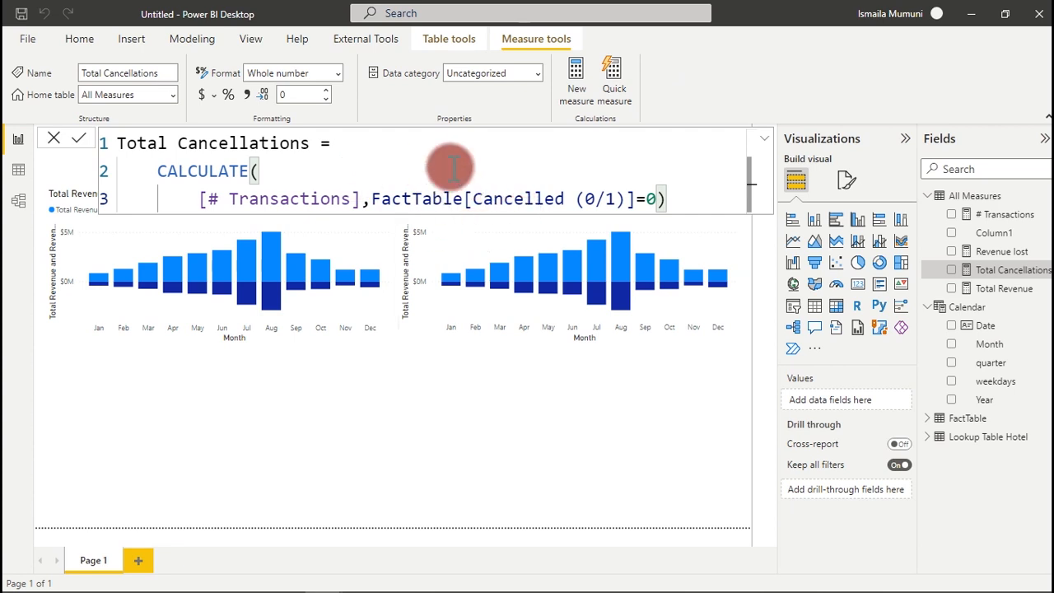
left_click(247, 94)
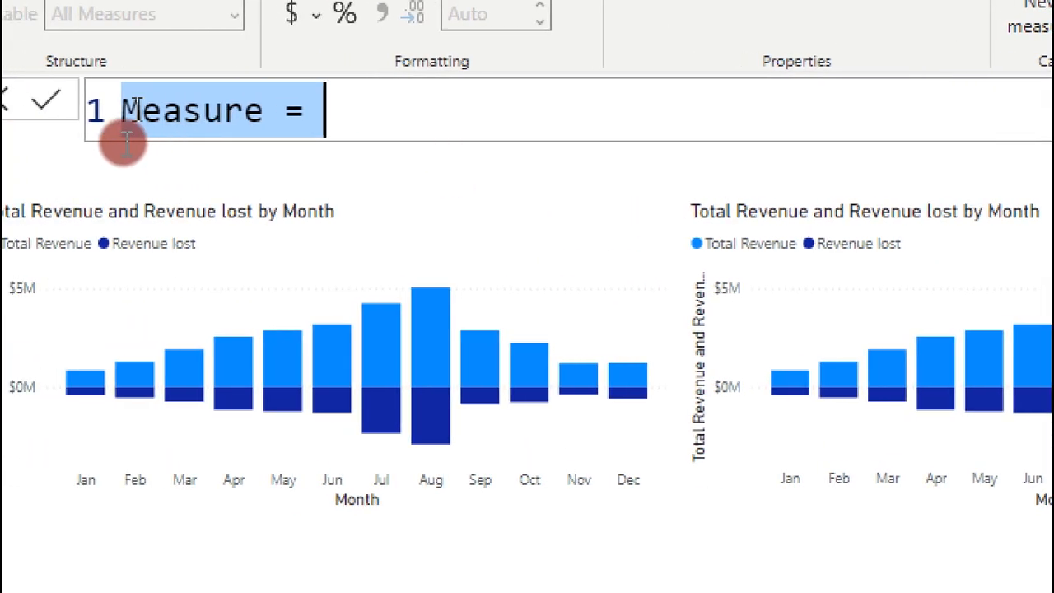
- Start a new All Measures measure named % Cacellations, with the DIVIDE function on an indented second line
type("% Cacellations")
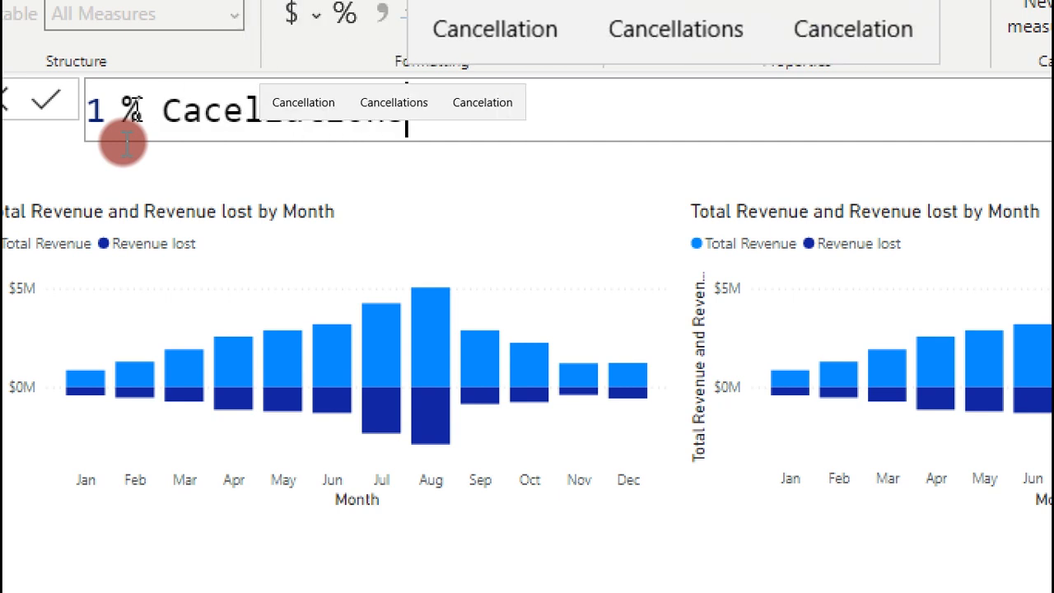
type("=")
key("shift+Return")
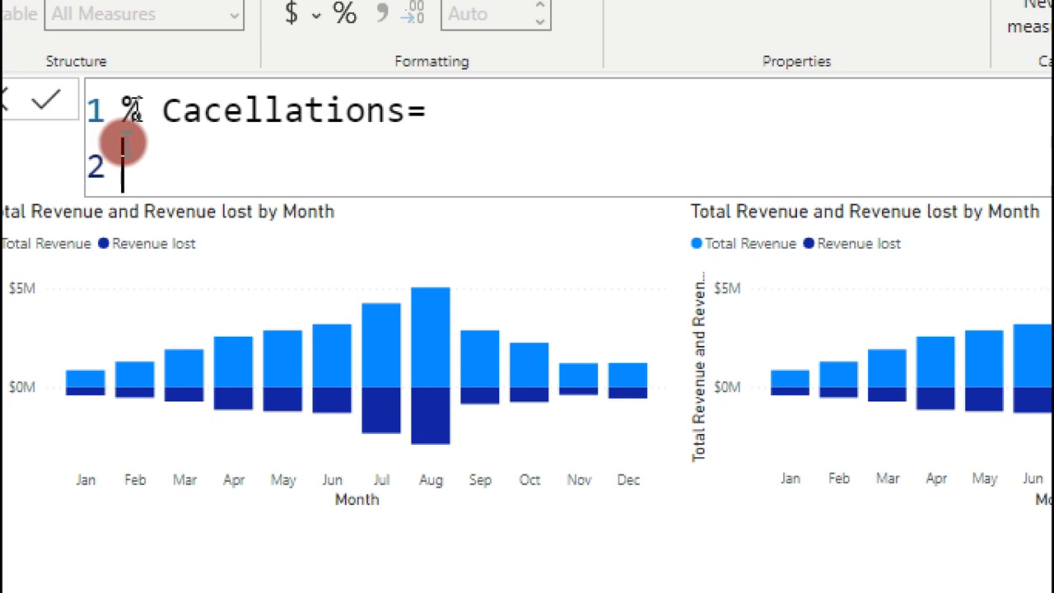
key("Tab")
type("div")
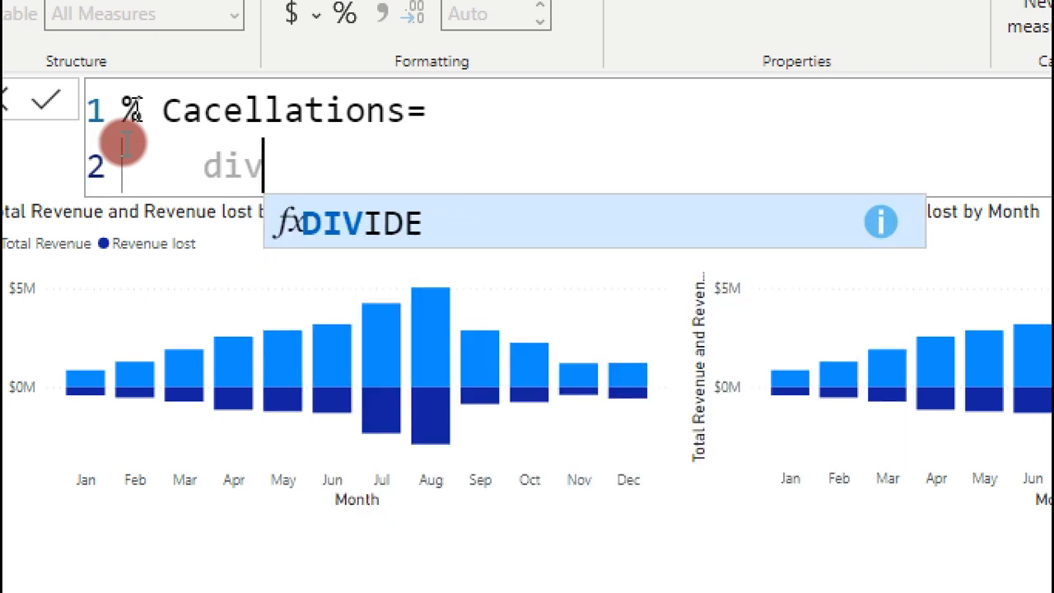
type("i")
key("Tab")
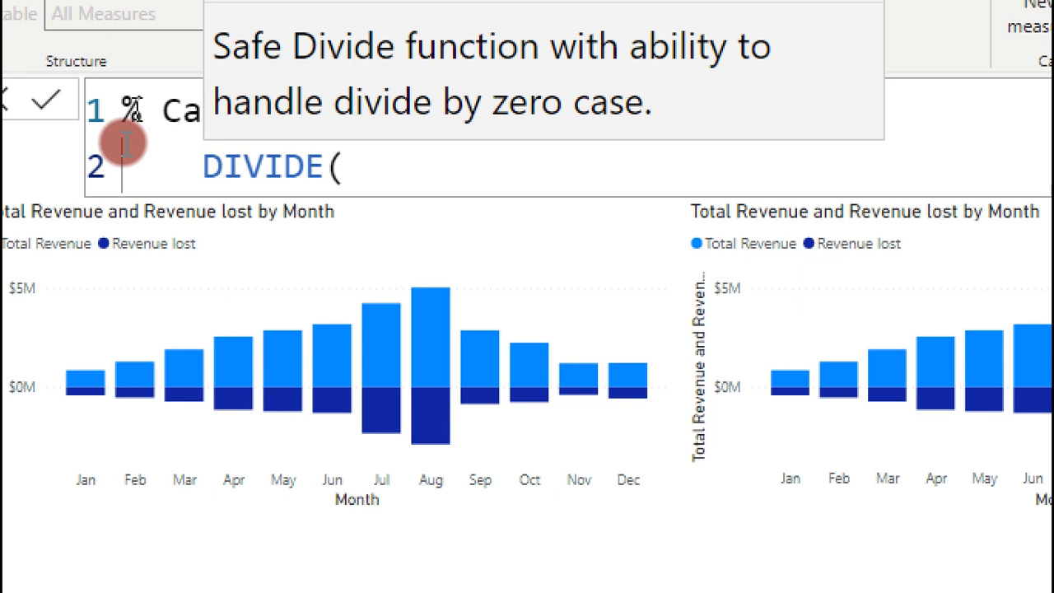
- Complete the formula as DIVIDE([Total Cancellations],[# Transactions],0) and commit the measure
type("[")
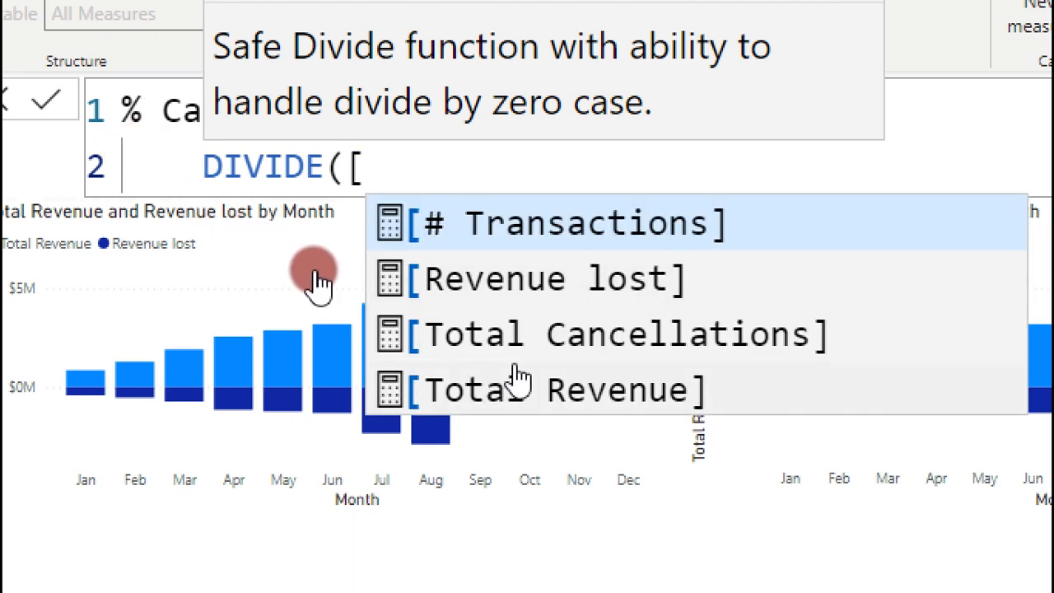
left_click(531, 346)
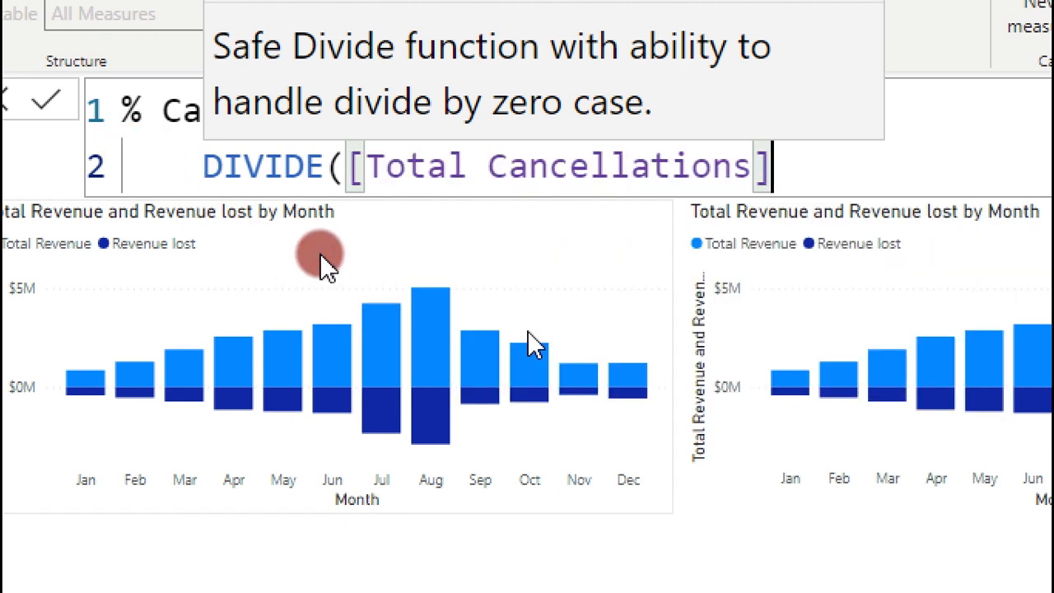
type(",")
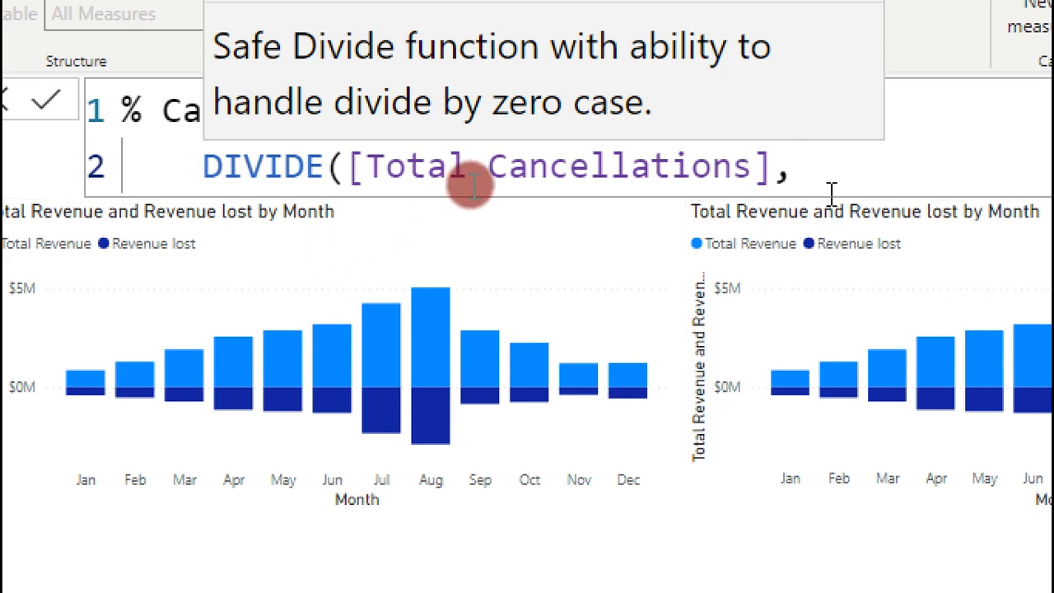
type("[")
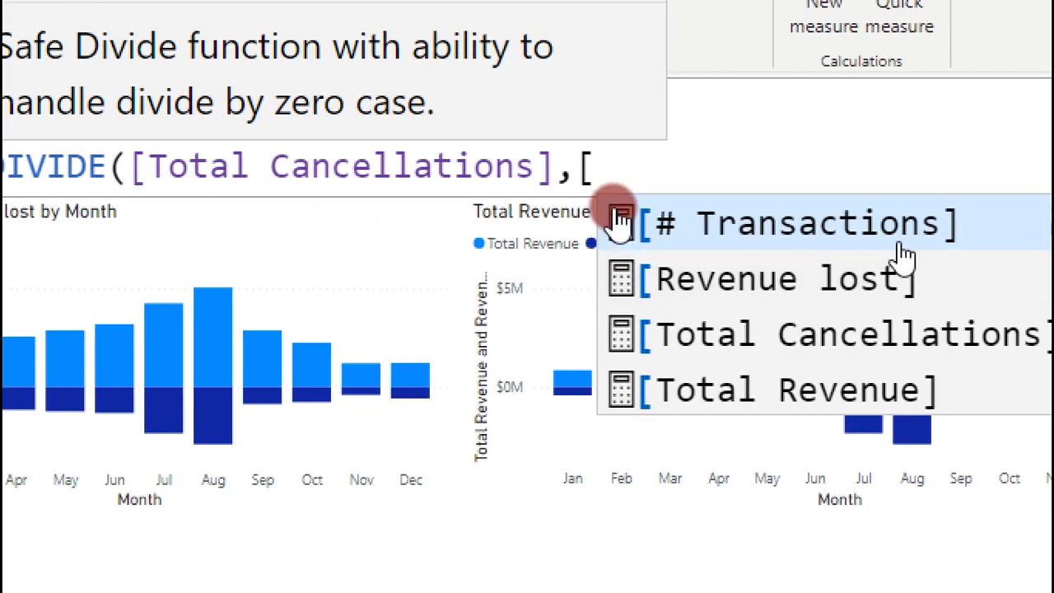
left_click(619, 216)
type(",0")
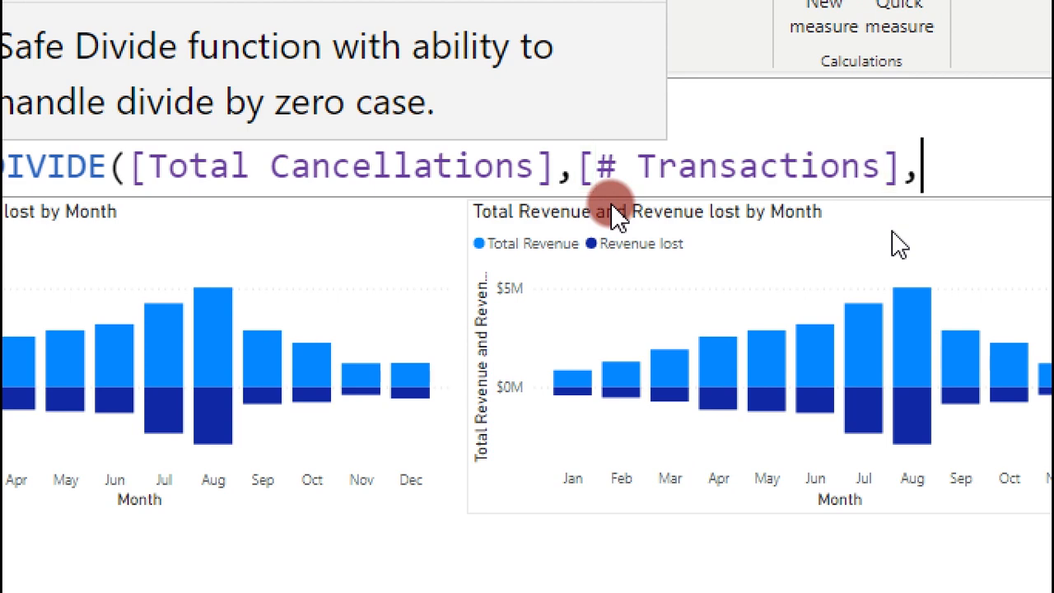
type(")")
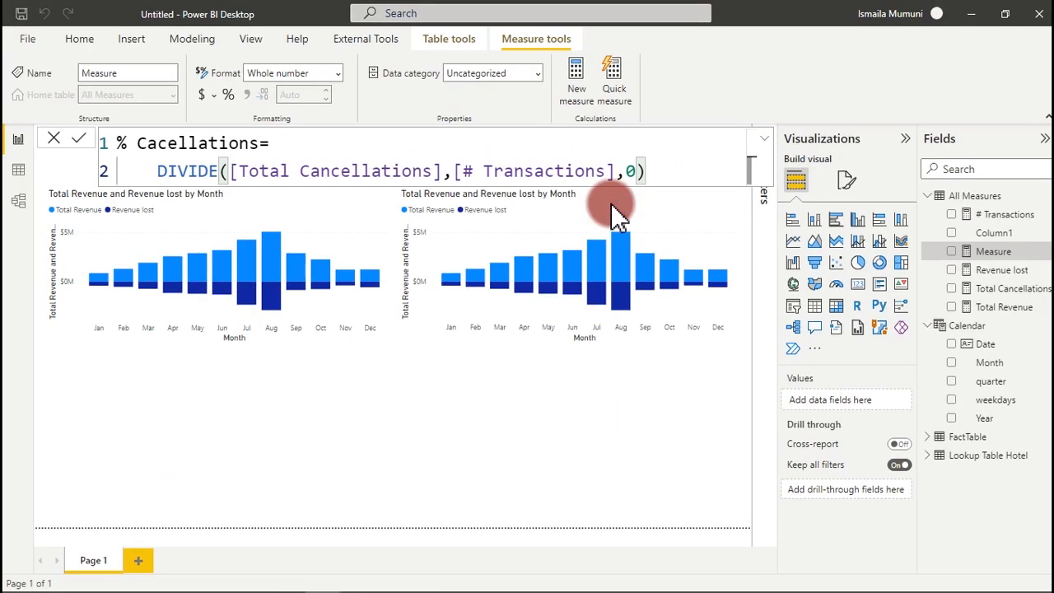
key("Return")
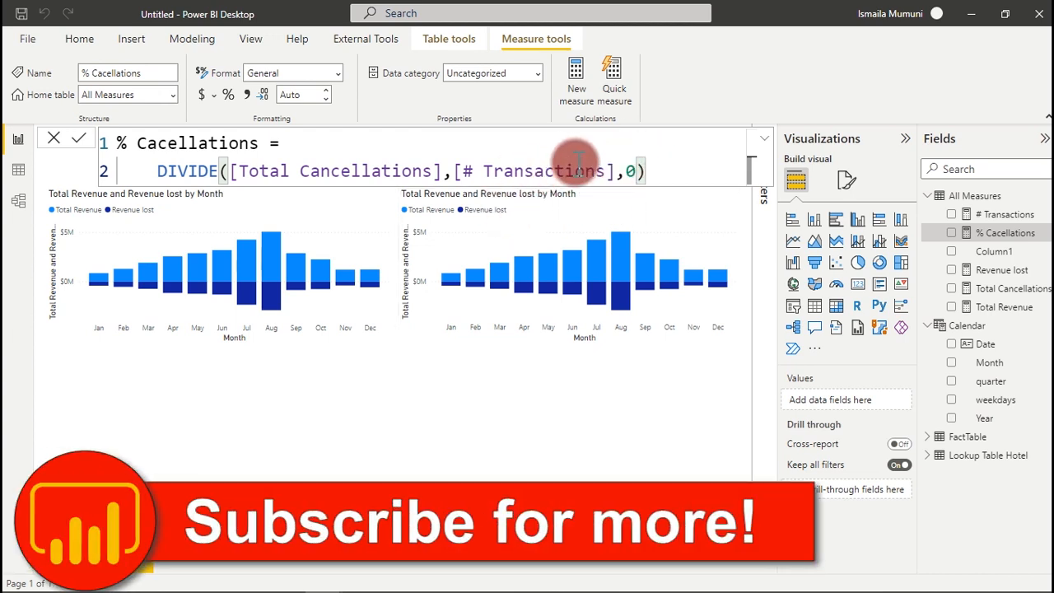
- Format the % Cacellations measure as Percentage with 1 decimal place
left_click(337, 73)
left_click(299, 160)
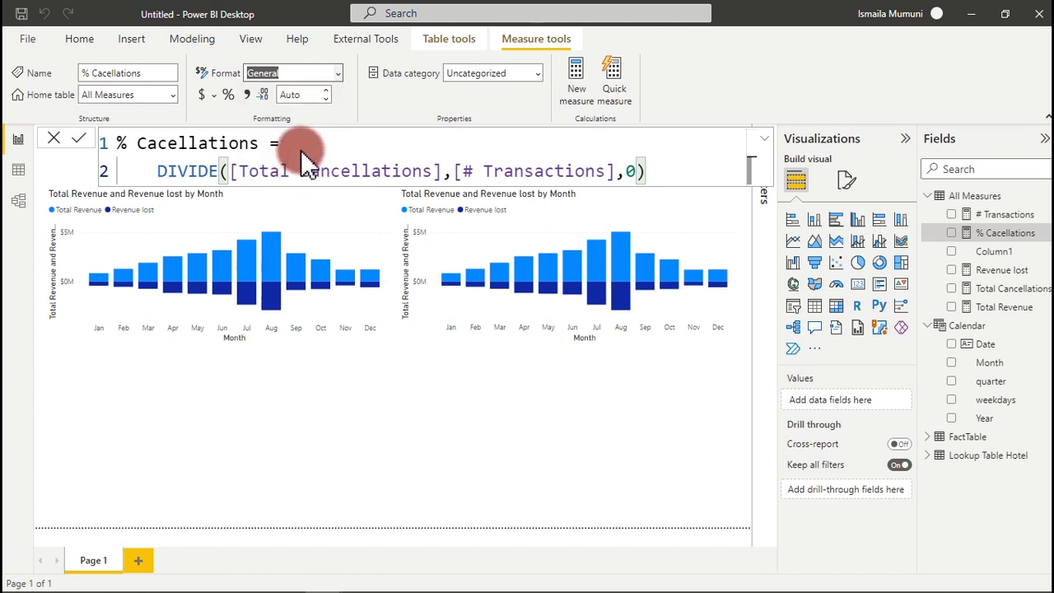
left_click(298, 94)
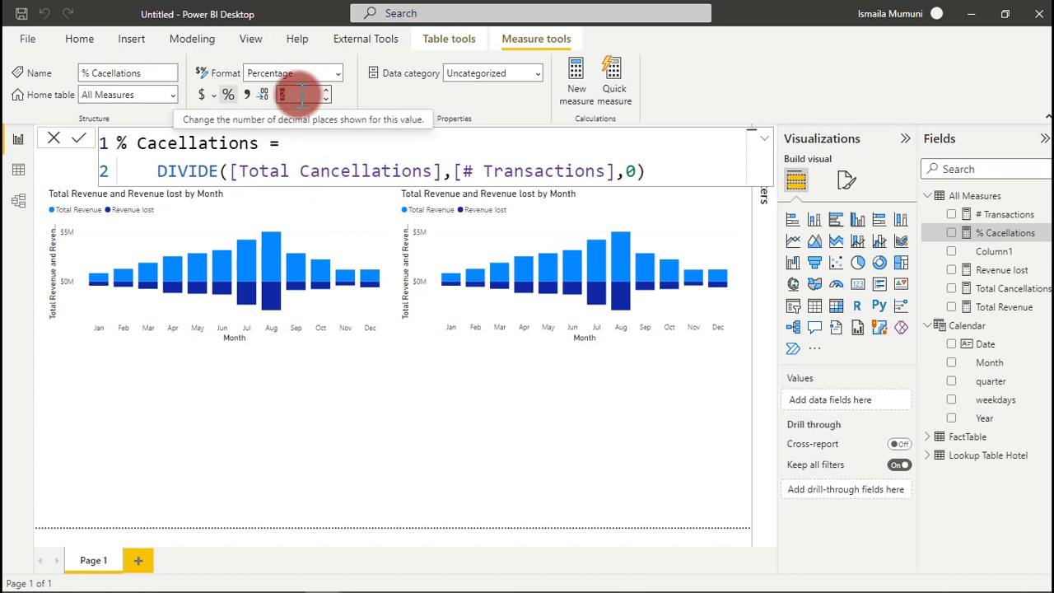
key("Return")
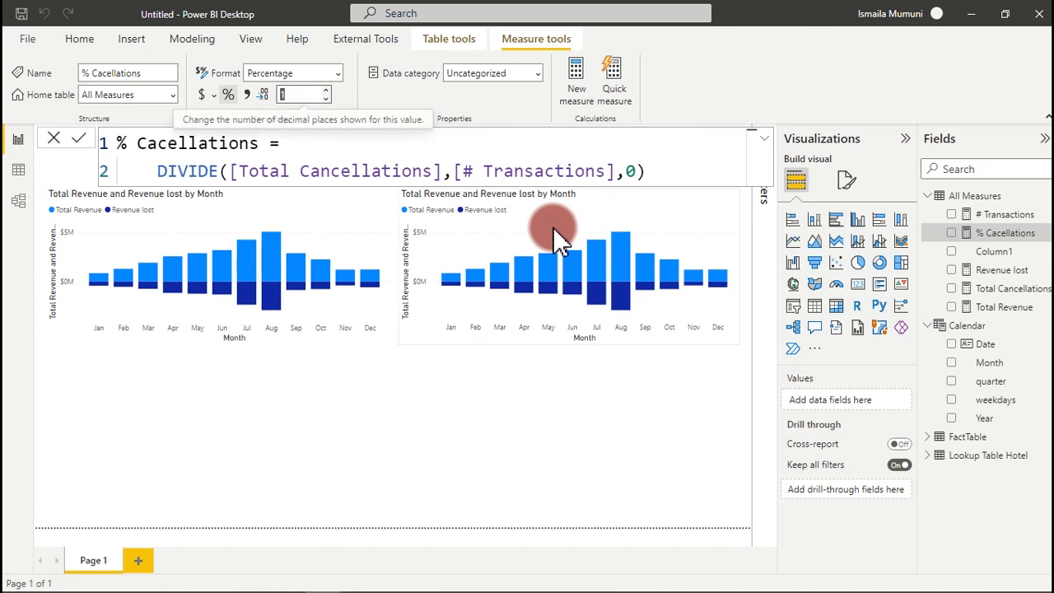
left_click(485, 439)
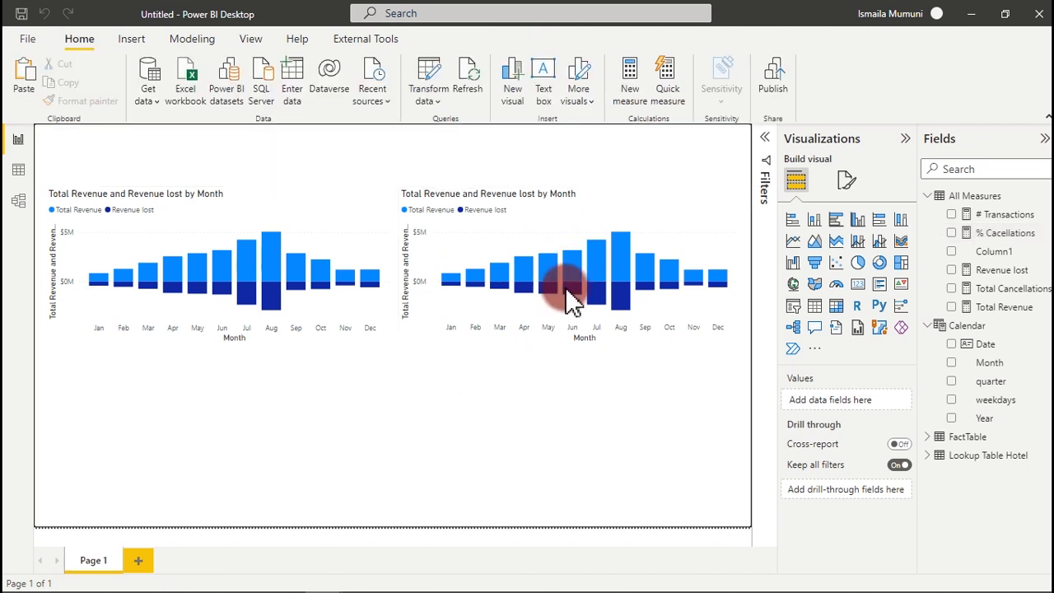
- In the second monthly column chart, replace the Total Revenue and Revenue lost values with % Cacellations
left_click(564, 231)
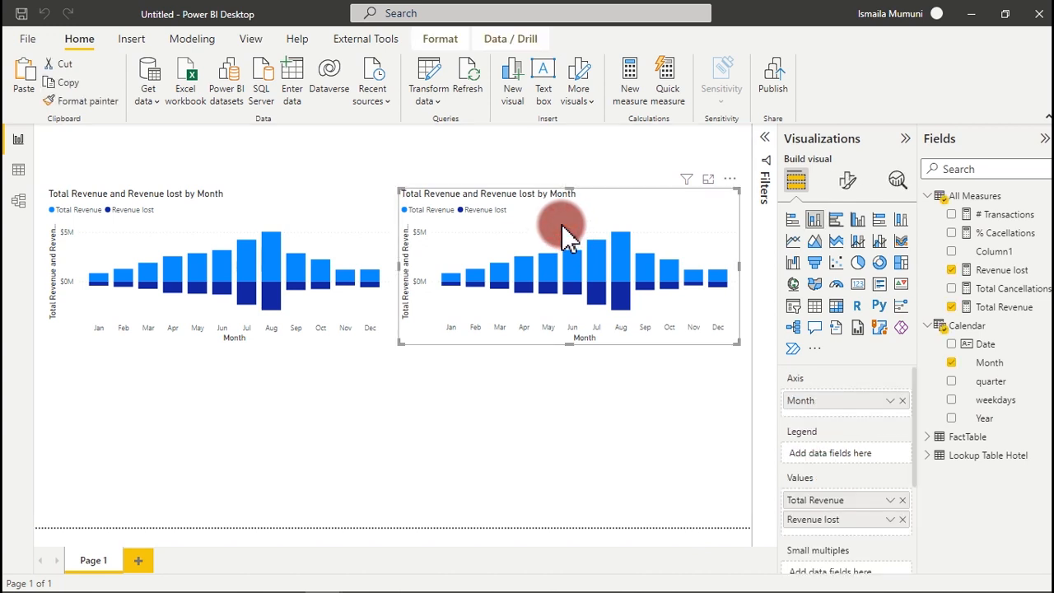
left_click(849, 187)
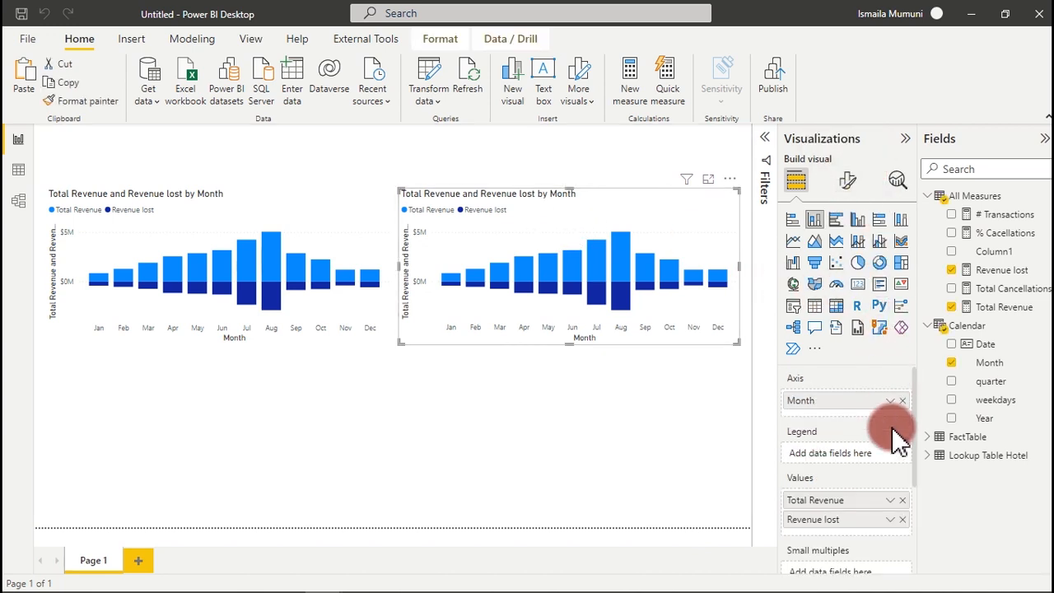
left_click(903, 500)
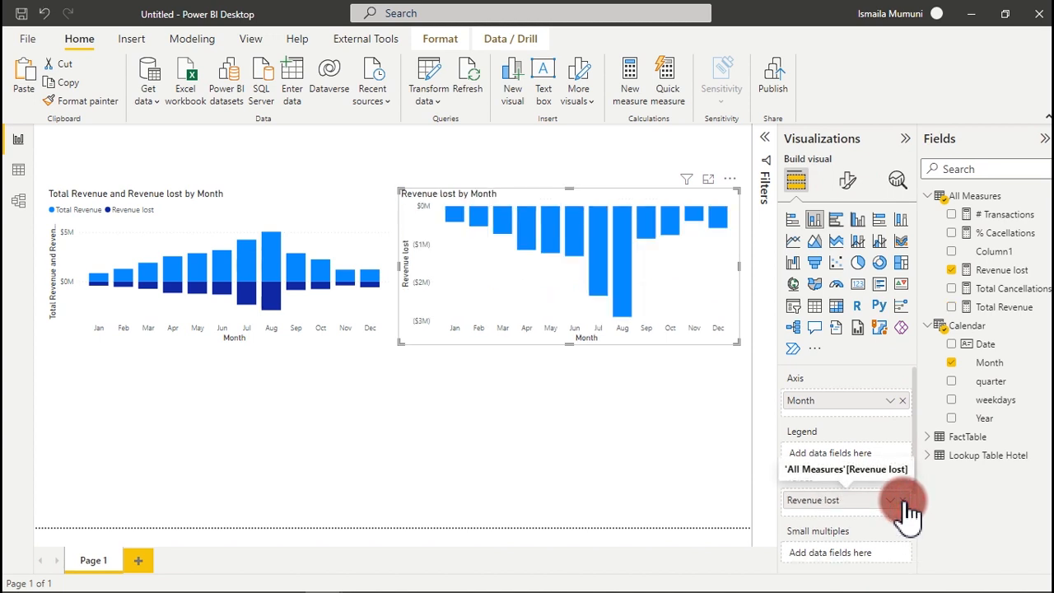
left_click(904, 500)
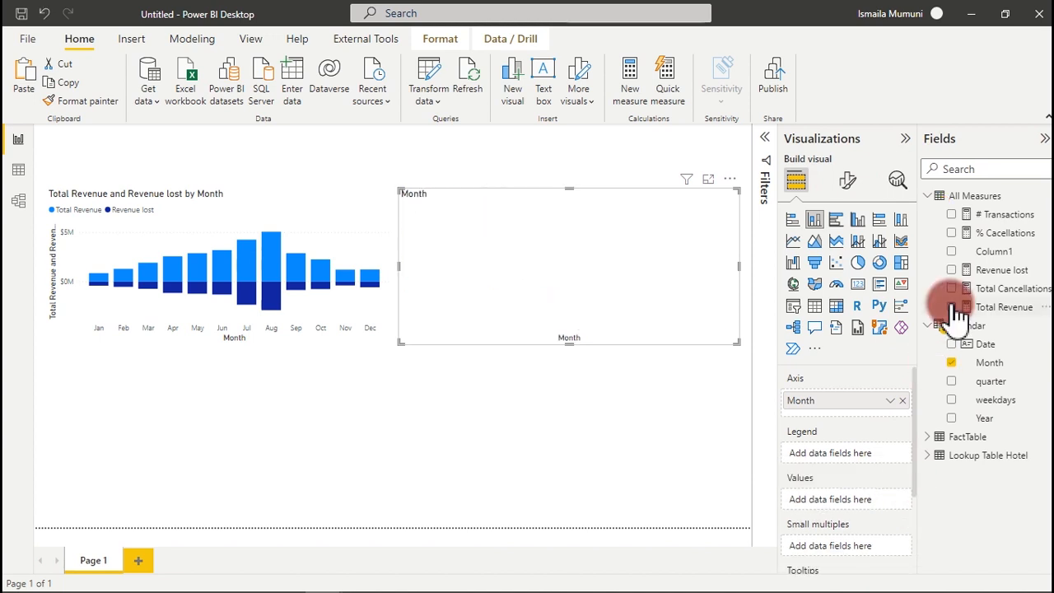
left_click(954, 233)
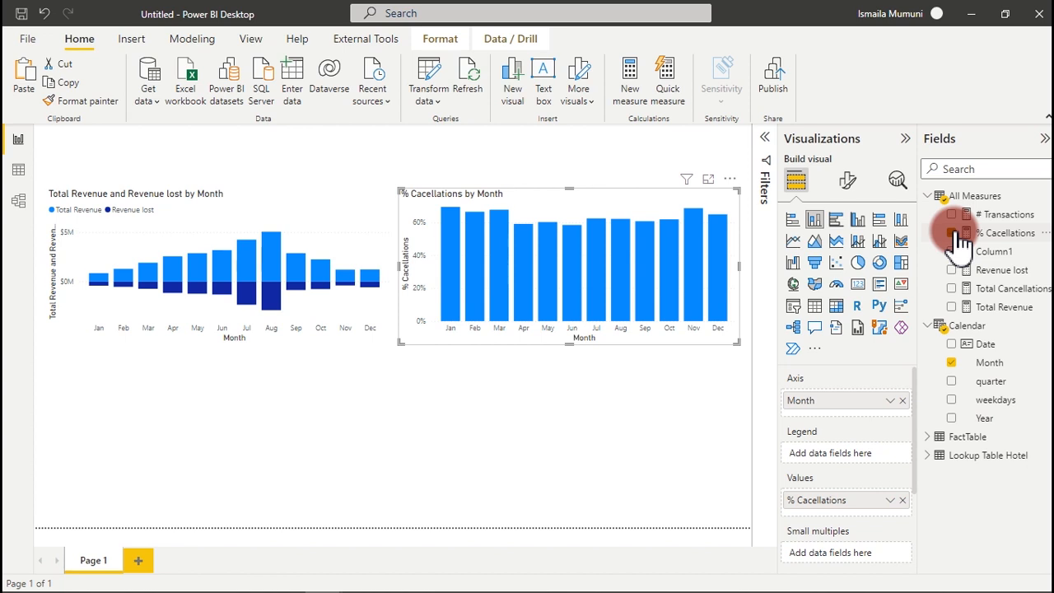
- Examine FactTable's Status, Cancelled (0/1) and revenue columns in the data view, and return to the report
left_click(1005, 234)
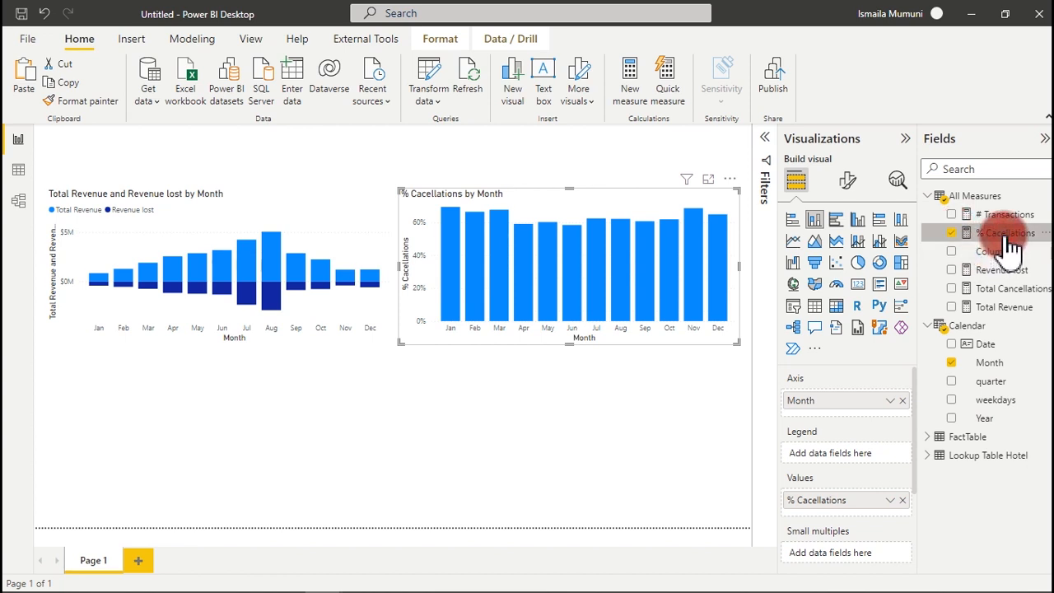
left_click(19, 170)
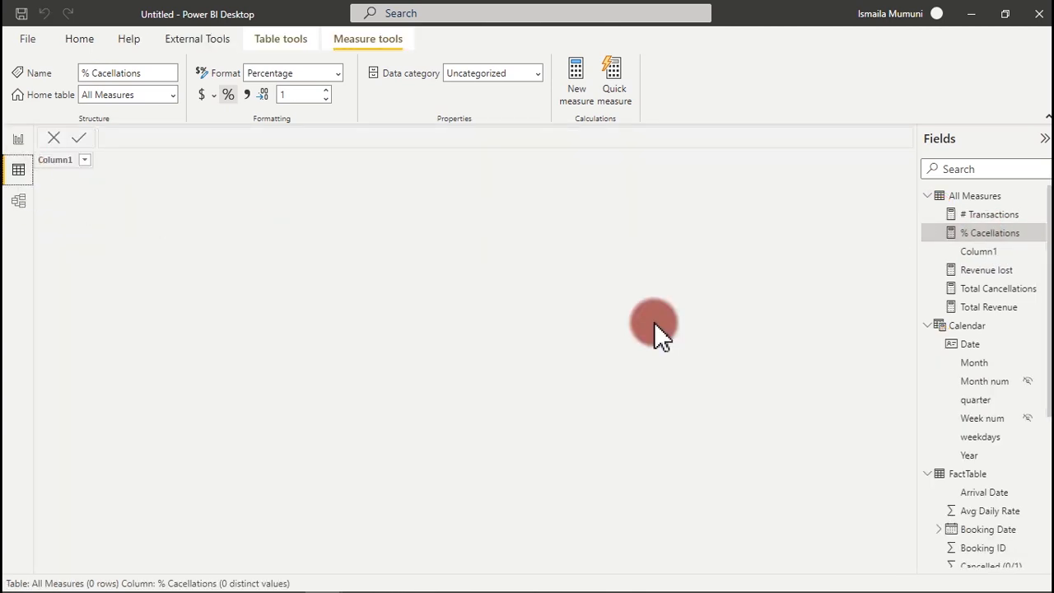
left_click(995, 515)
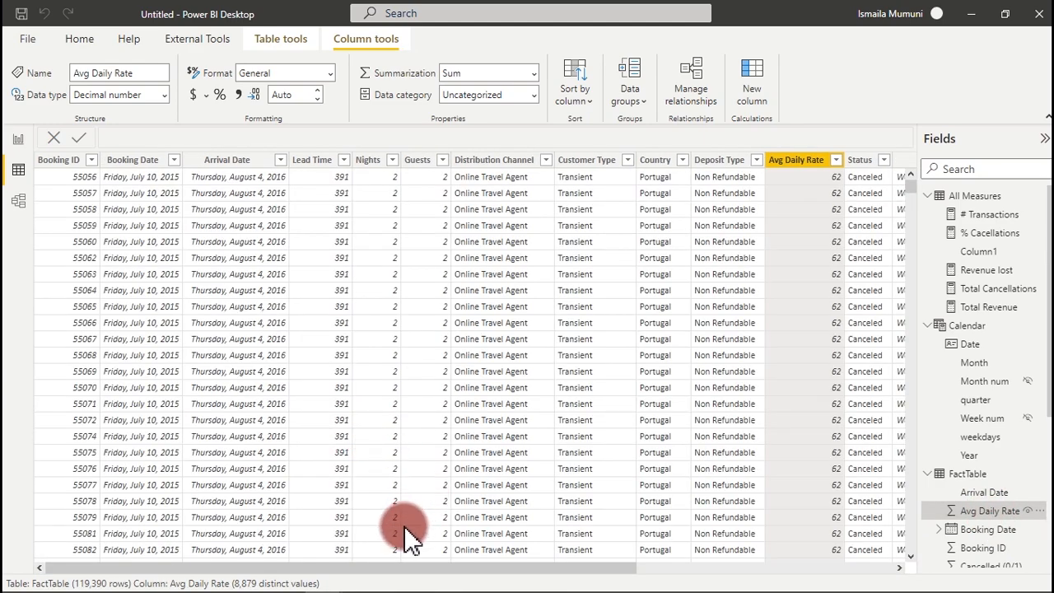
left_click_drag(400, 565, 692, 565)
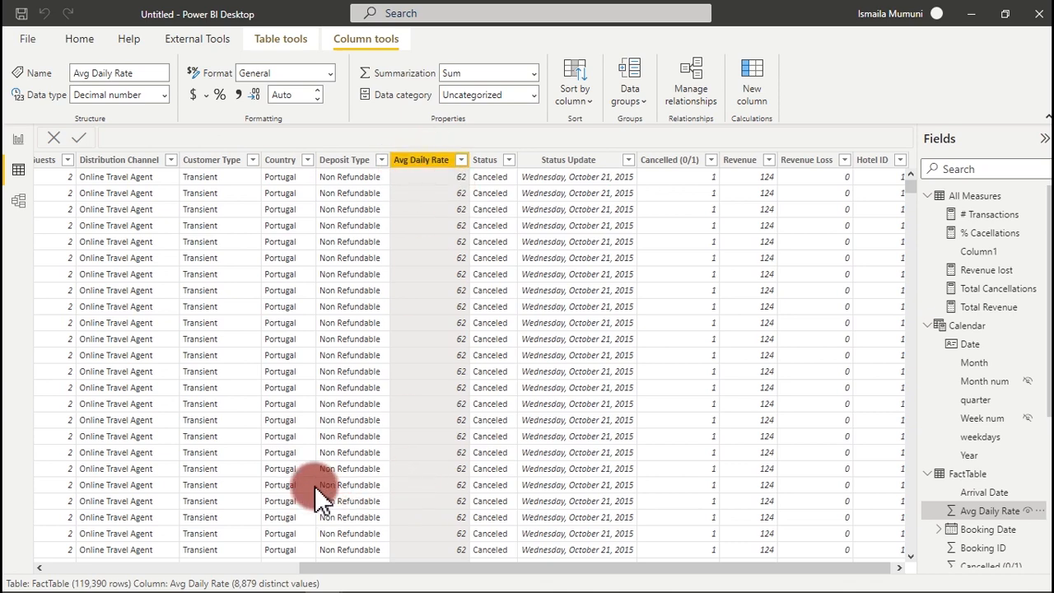
left_click(18, 139)
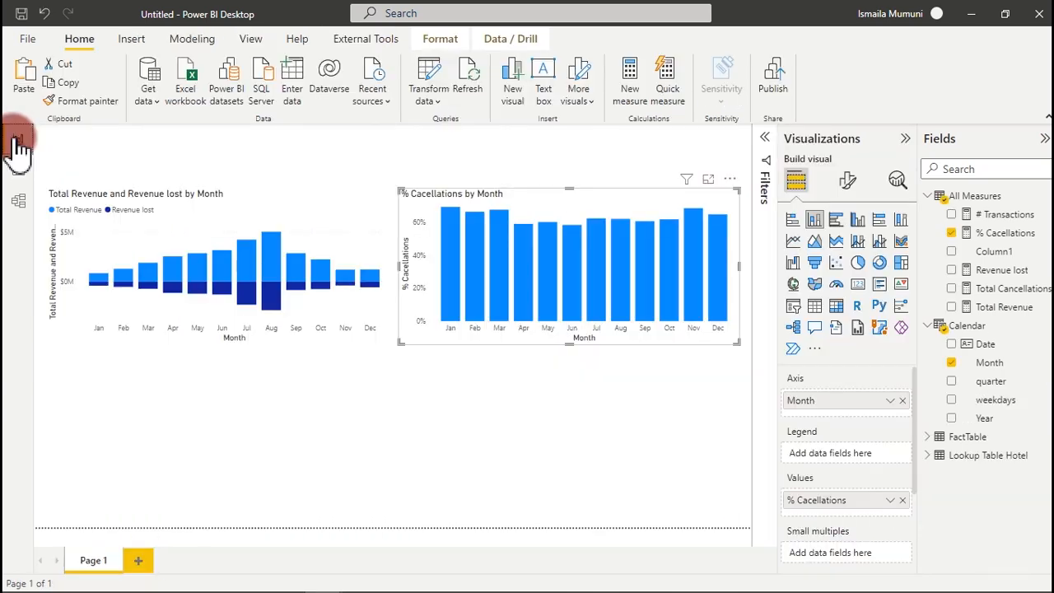
- Add a new measure named Avg daily Rate to the All Measures table, with its formula starting on a second line
left_click(1000, 235)
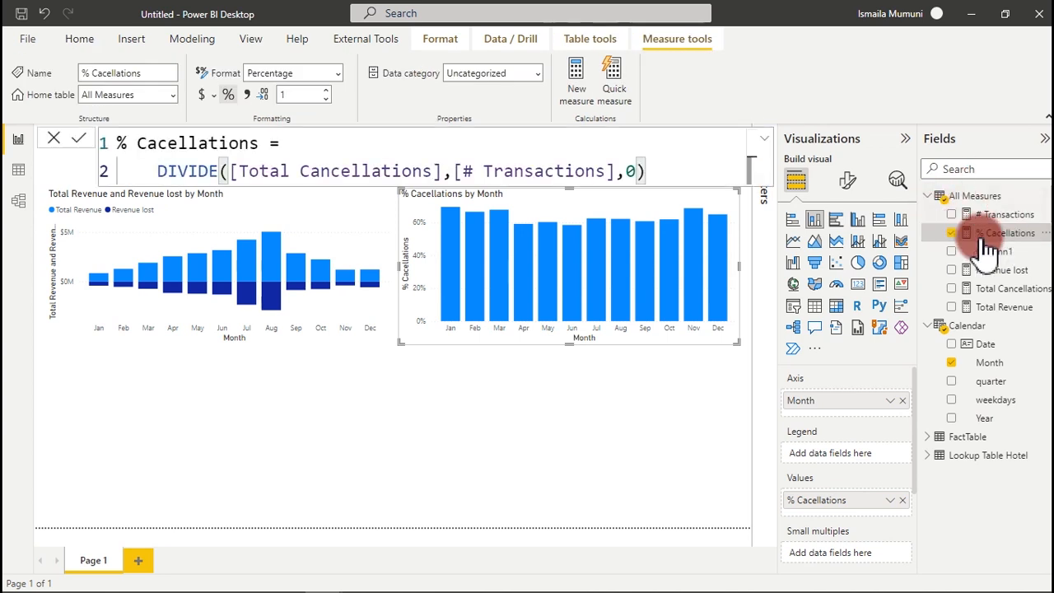
left_click(576, 79)
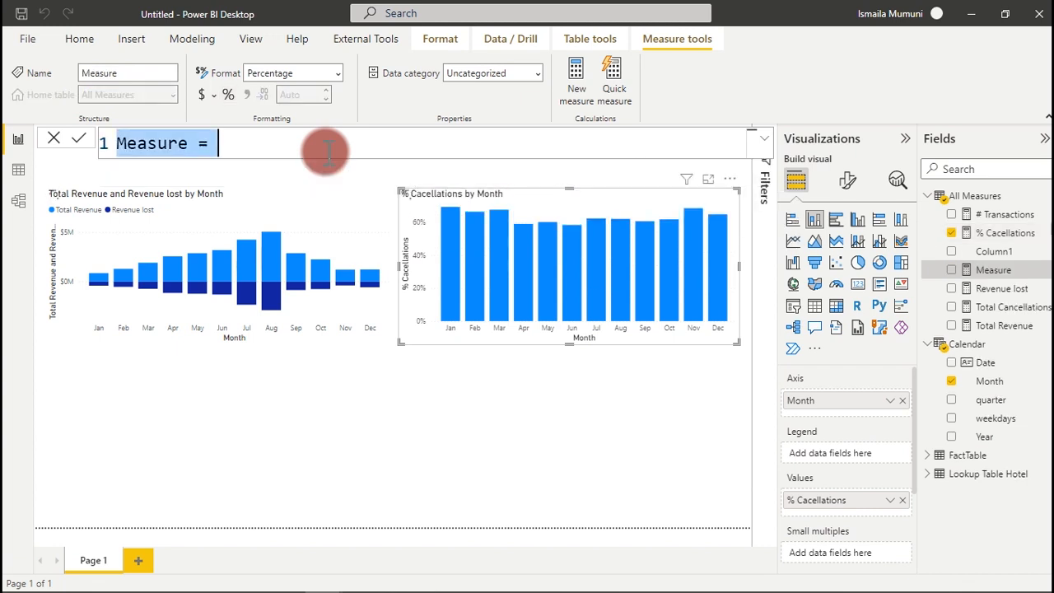
type("Av")
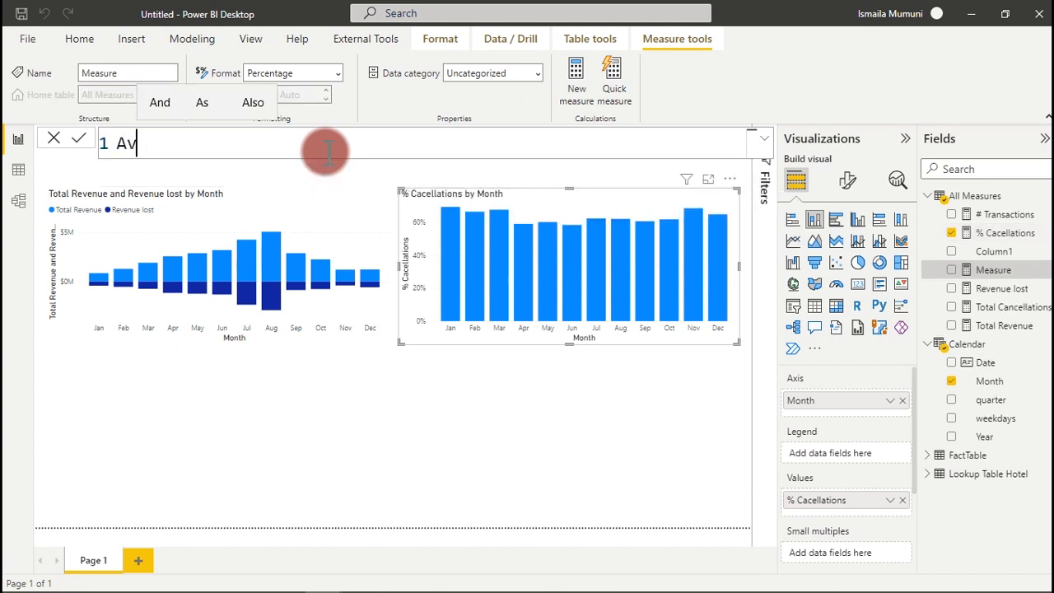
type("g d")
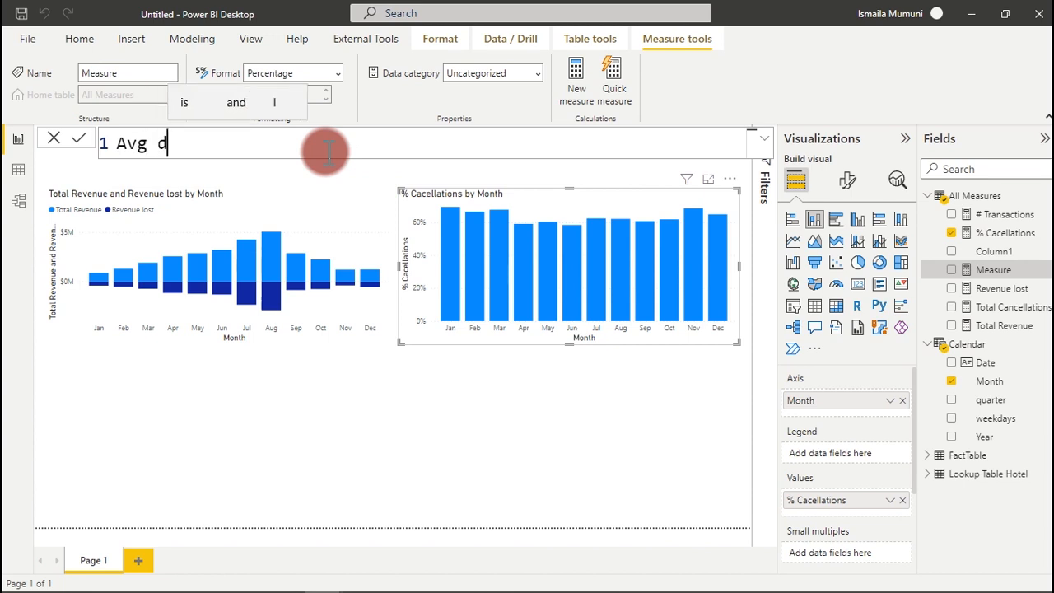
type("aily Revenue")
key("BackSpace")
key("BackSpace")
key("BackSpace")
key("BackSpace")
key("BackSpace")
type("ate")
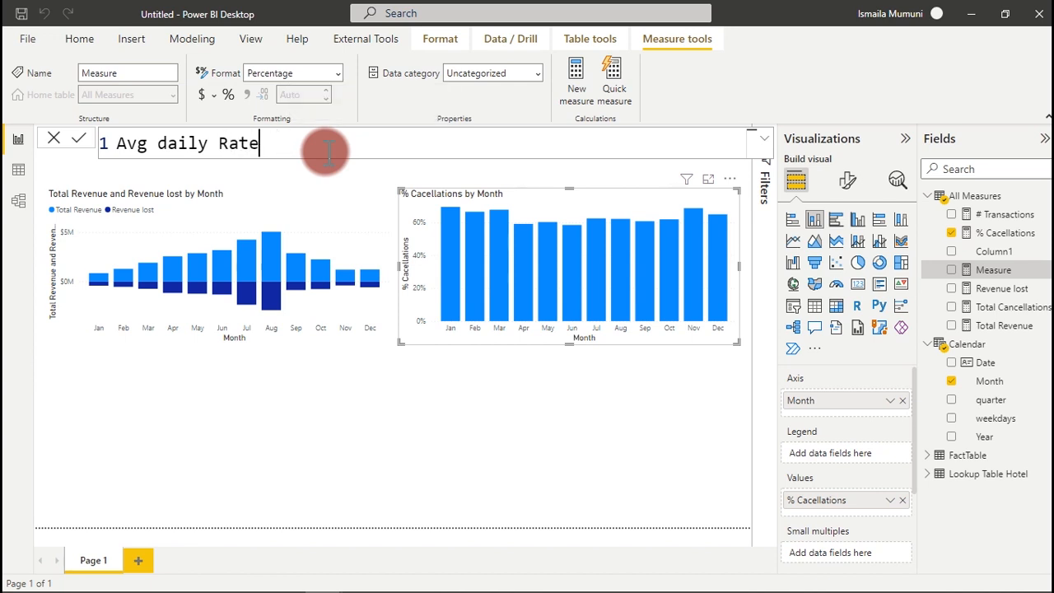
type("=")
key("shift+Return")
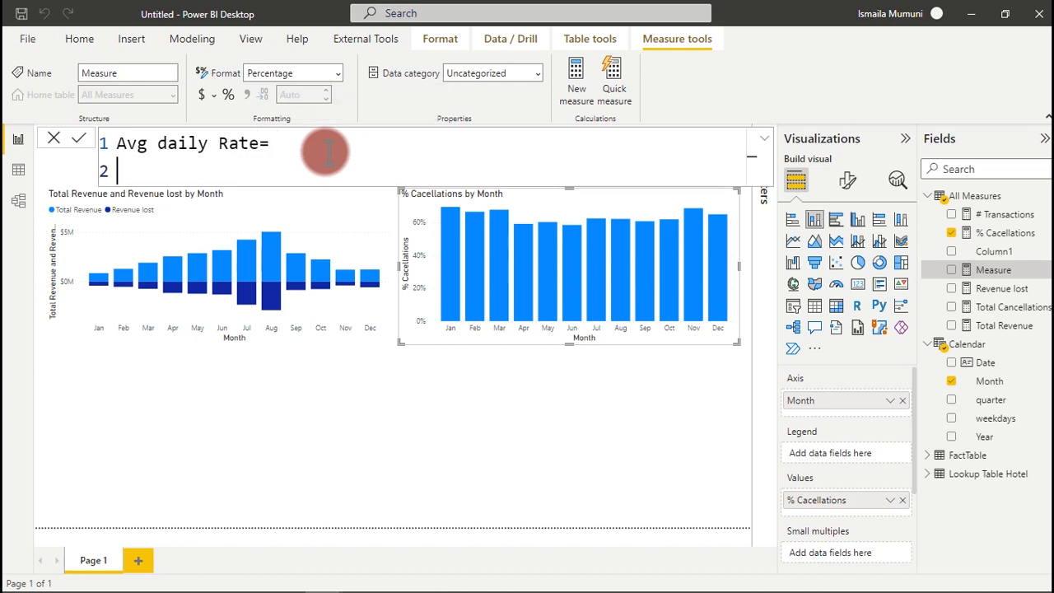
- Complete the measure's formula as AVERAGE(FactTable[Avg Daily Rate]) and commit it
type("av")
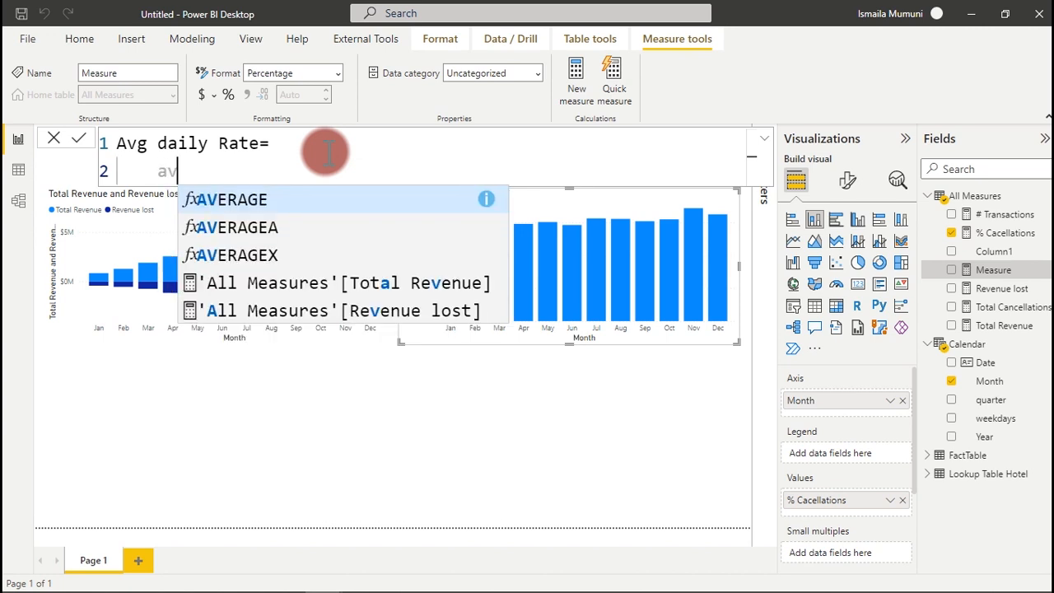
key("Tab")
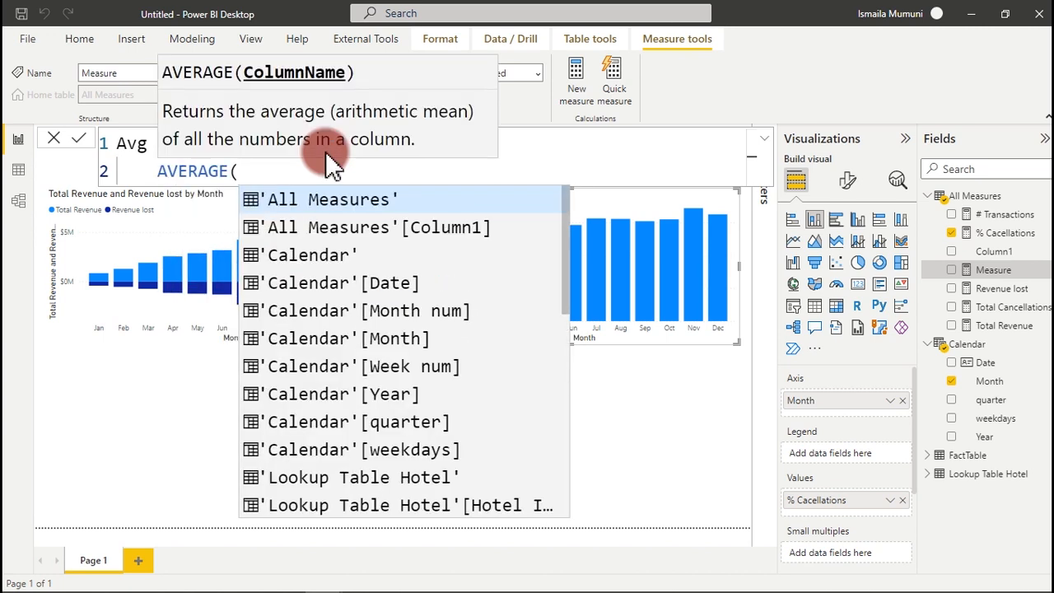
type("aver")
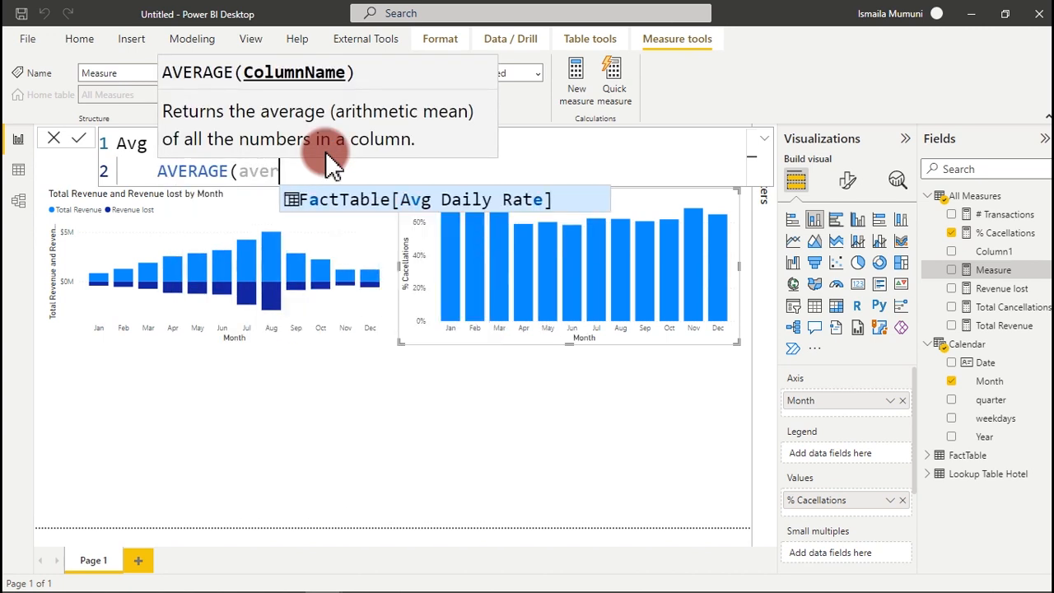
left_click(342, 204)
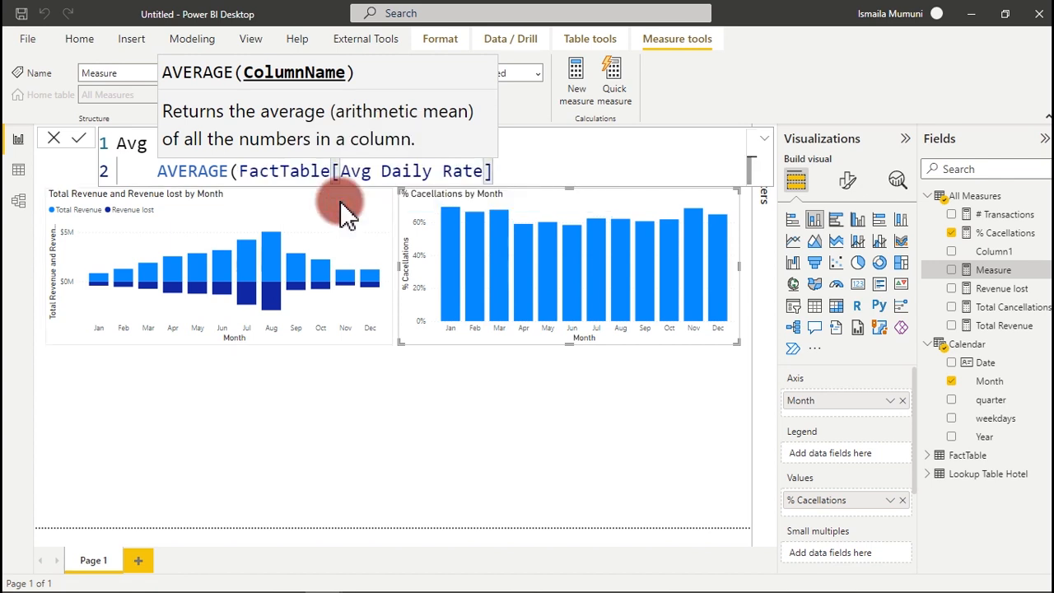
type(")")
key("Return")
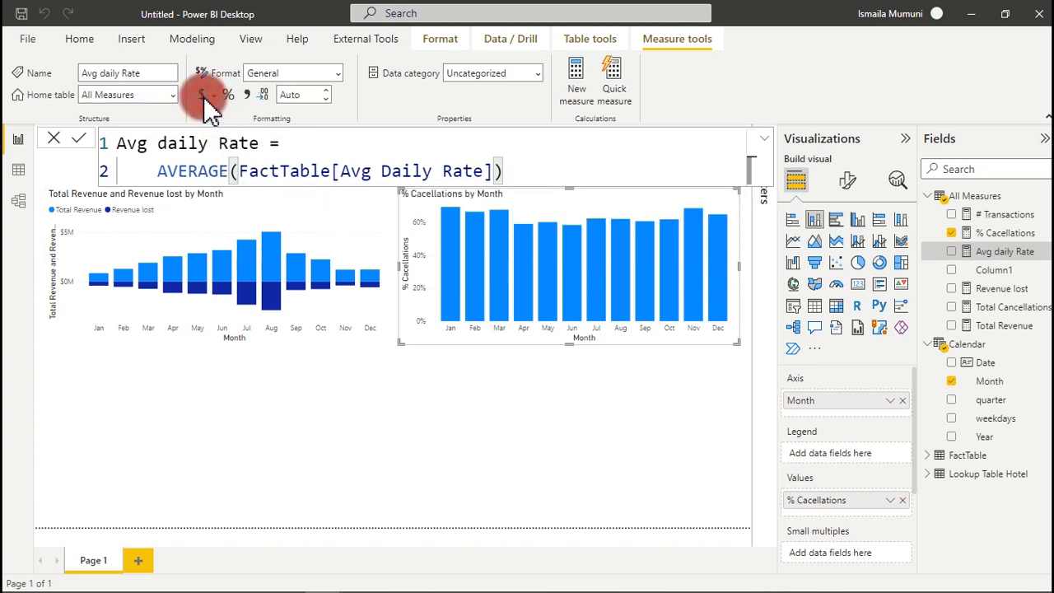
- Format the Avg daily Rate measure as Currency with 0 decimal places
left_click(308, 95)
type("0")
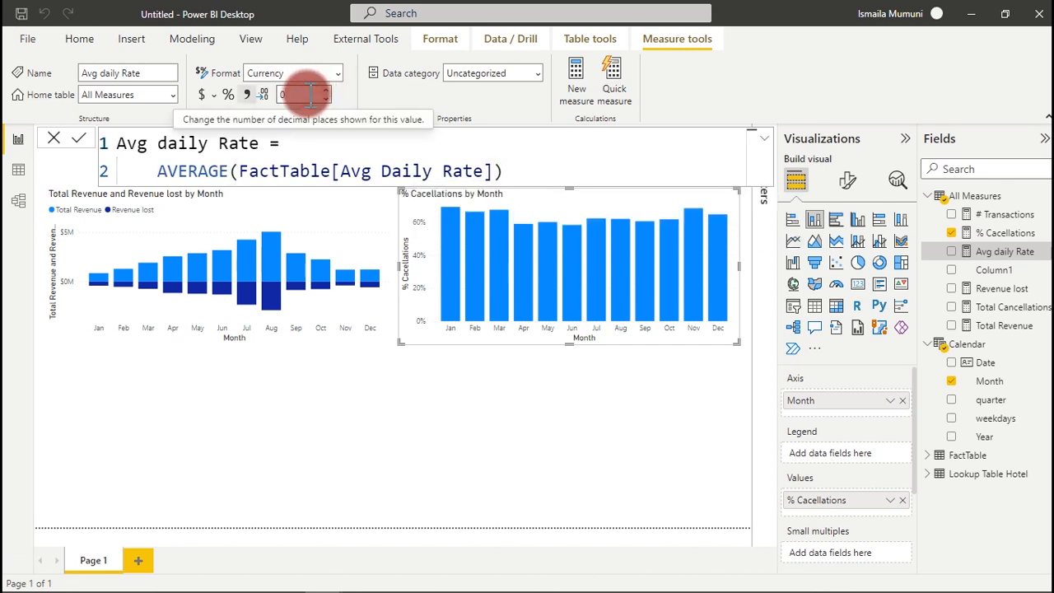
key("Return")
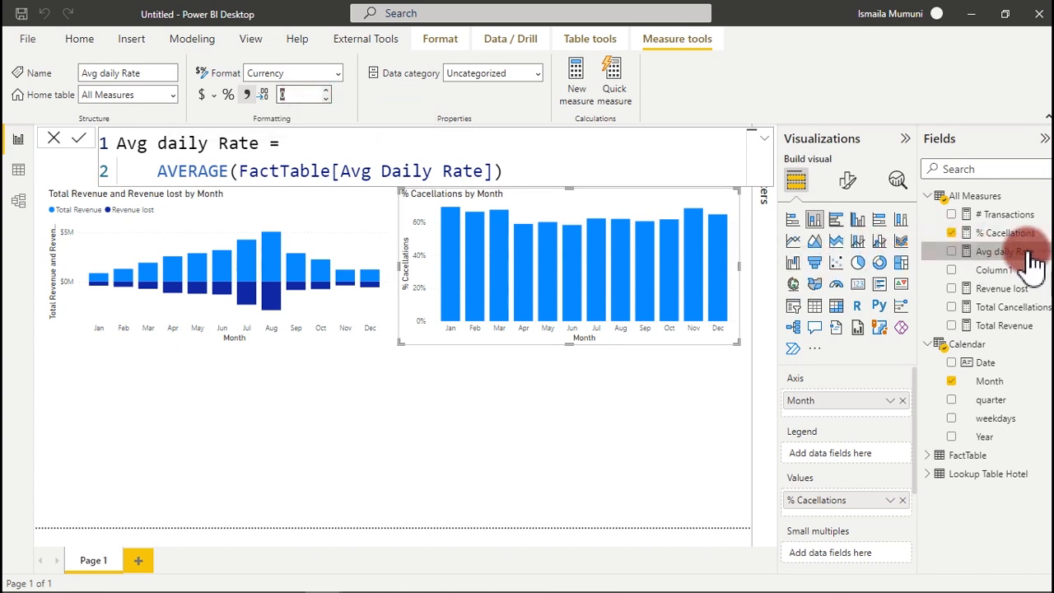
- Add Avg daily Rate to the % Cacellations chart and convert it to a line and stacked column chart with % Cacellations as the line value
left_click_drag(1036, 259, 887, 502)
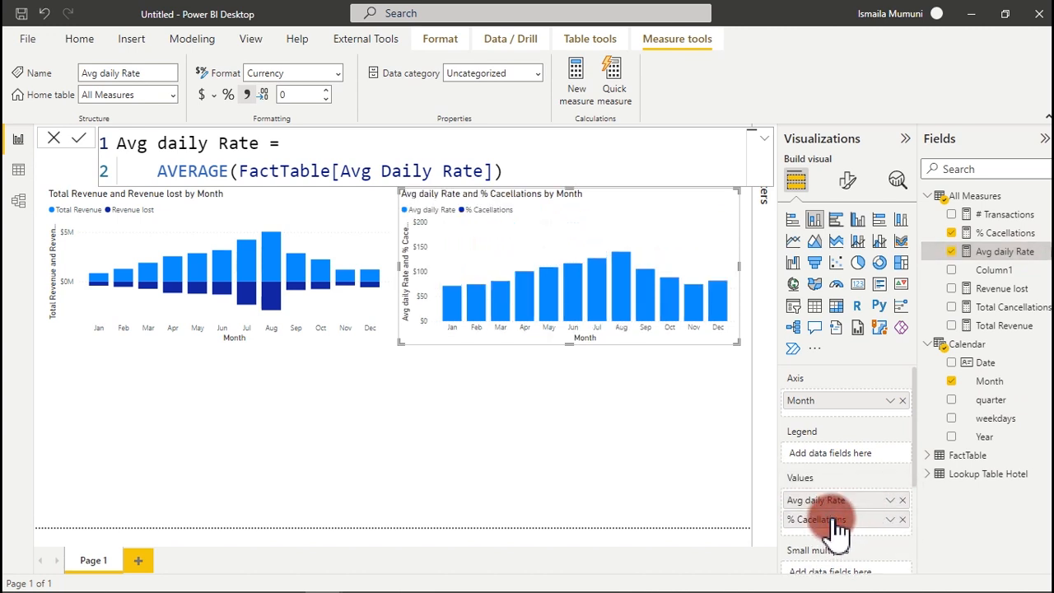
left_click(858, 242)
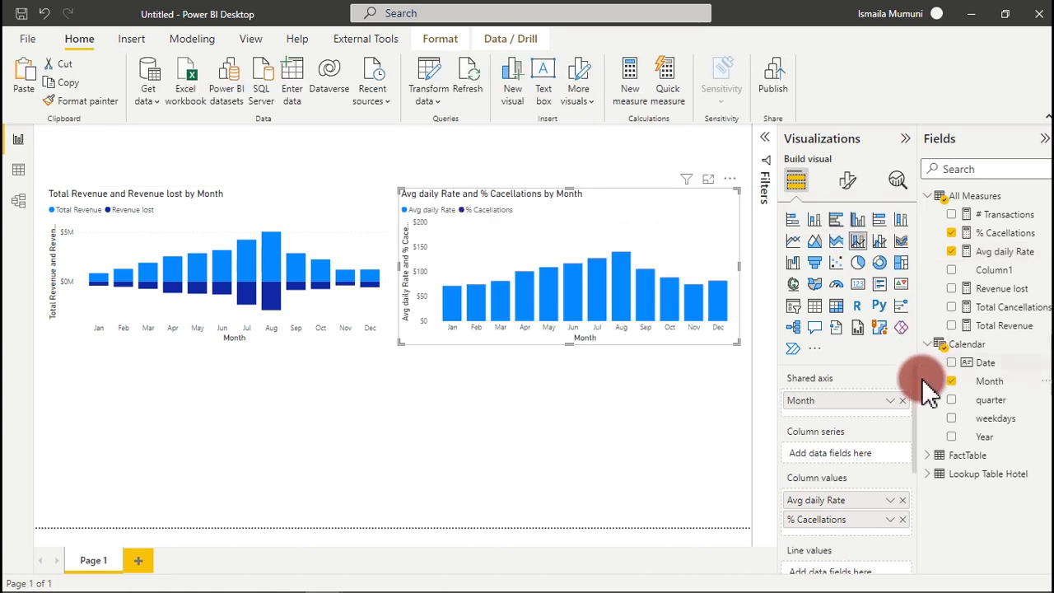
left_click_drag(914, 412, 916, 460)
left_click_drag(834, 416, 833, 470)
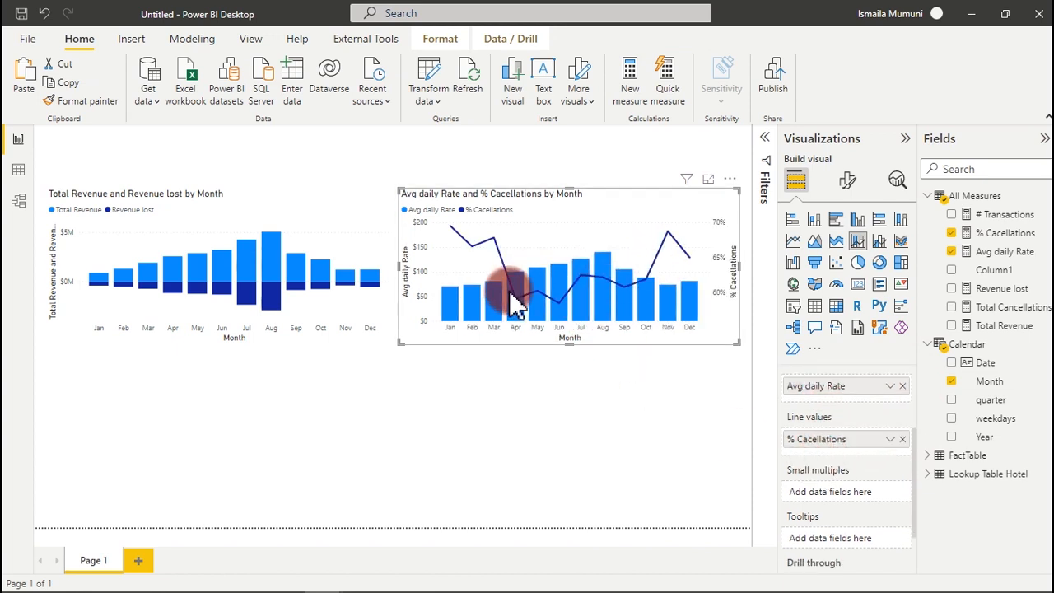
mouse_move(515, 301)
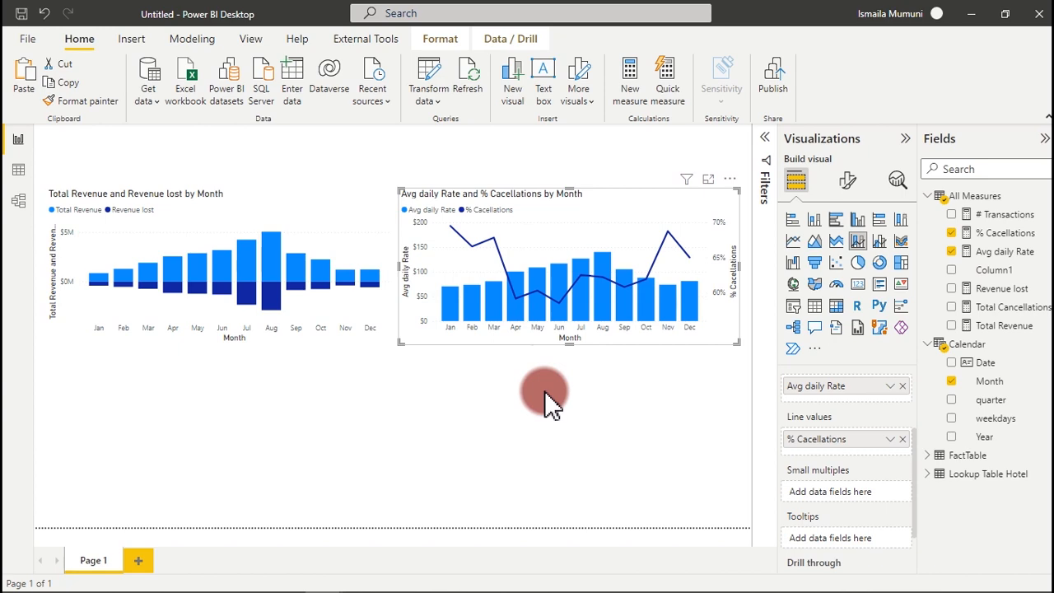
- Switch to the finished Dashboard report and examine its Cancellation Rate chart comparing 0-30 Days and >30 Days lead times
mouse_move(304, 589)
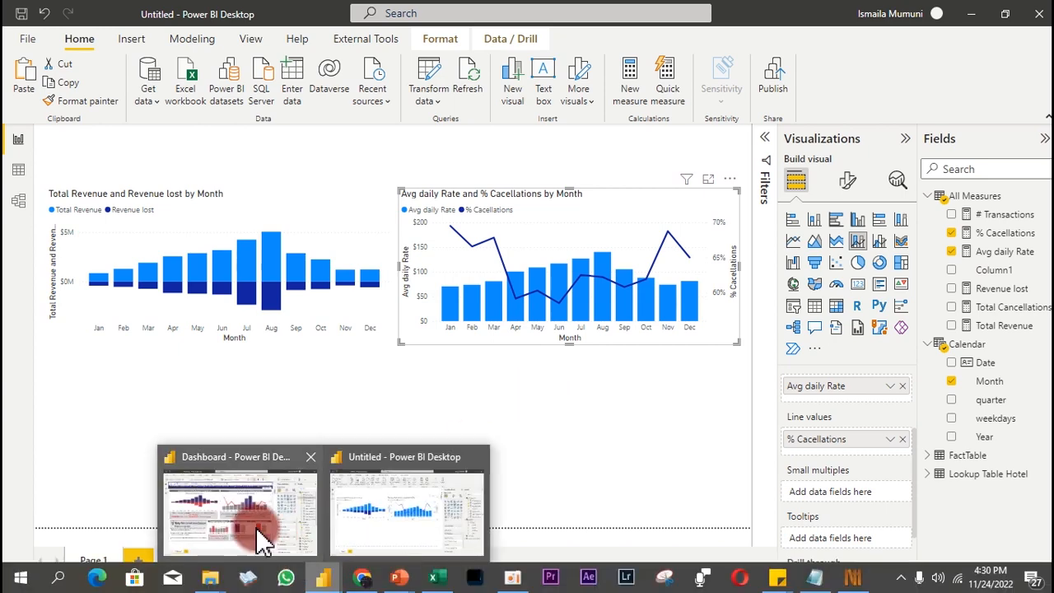
left_click(254, 534)
left_click(355, 506)
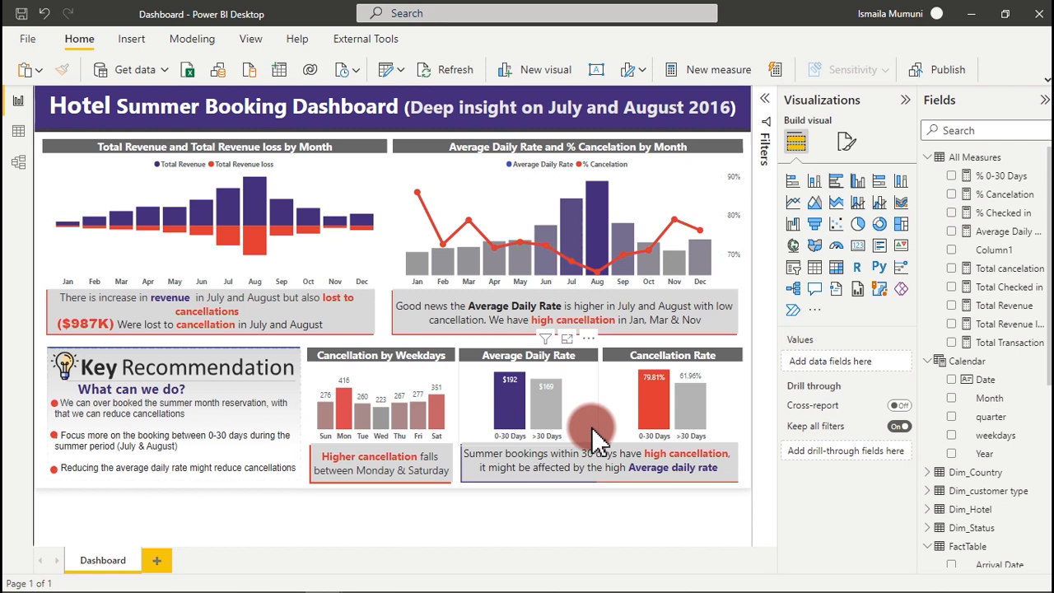
left_click(595, 428)
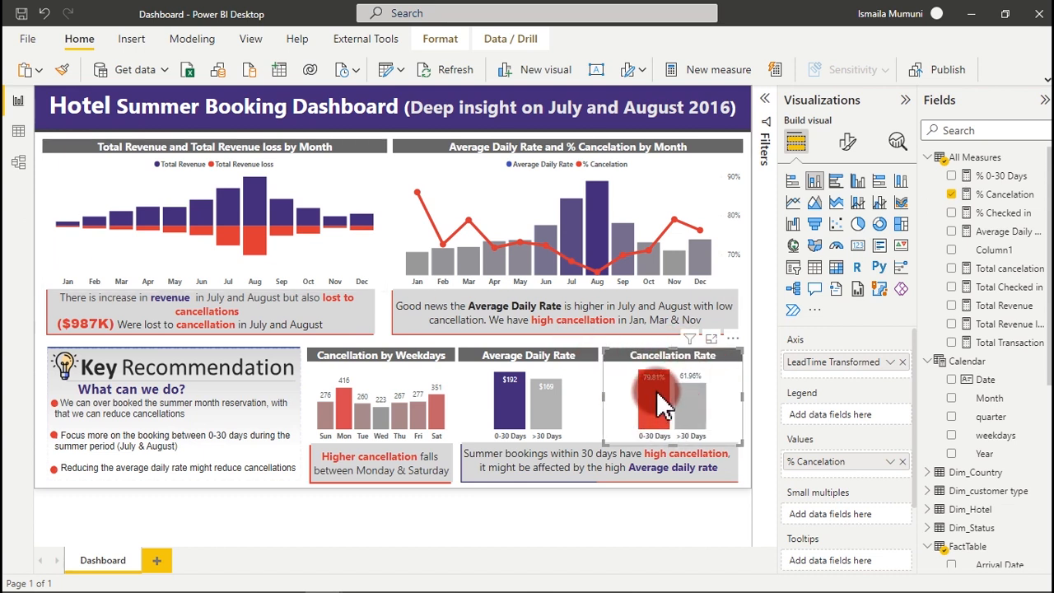
mouse_move(658, 396)
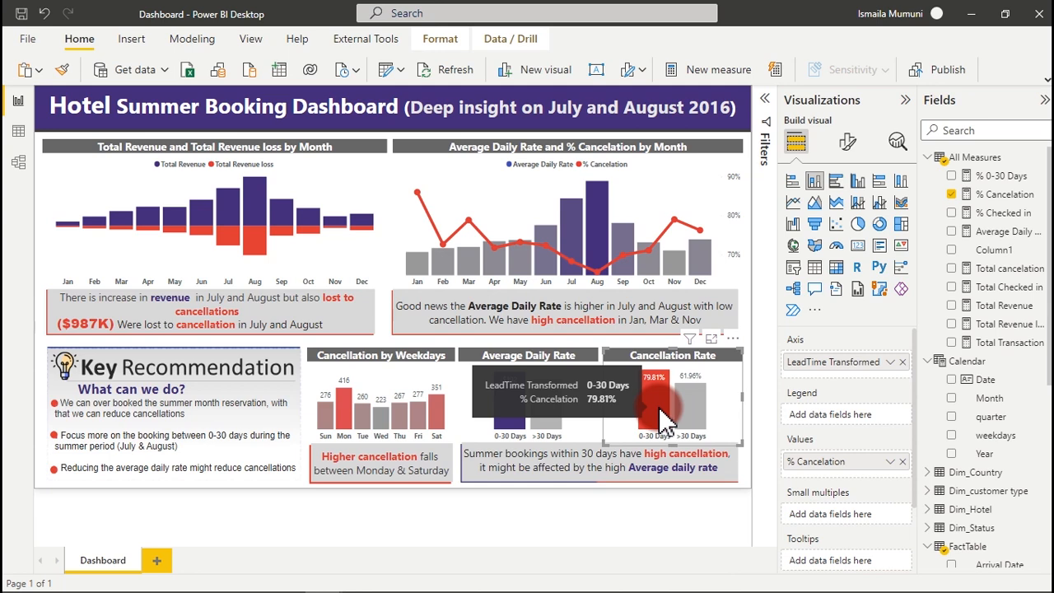
- Switch to Chrome and search Google for "what is lead time in a hotel booking"
mouse_move(247, 577)
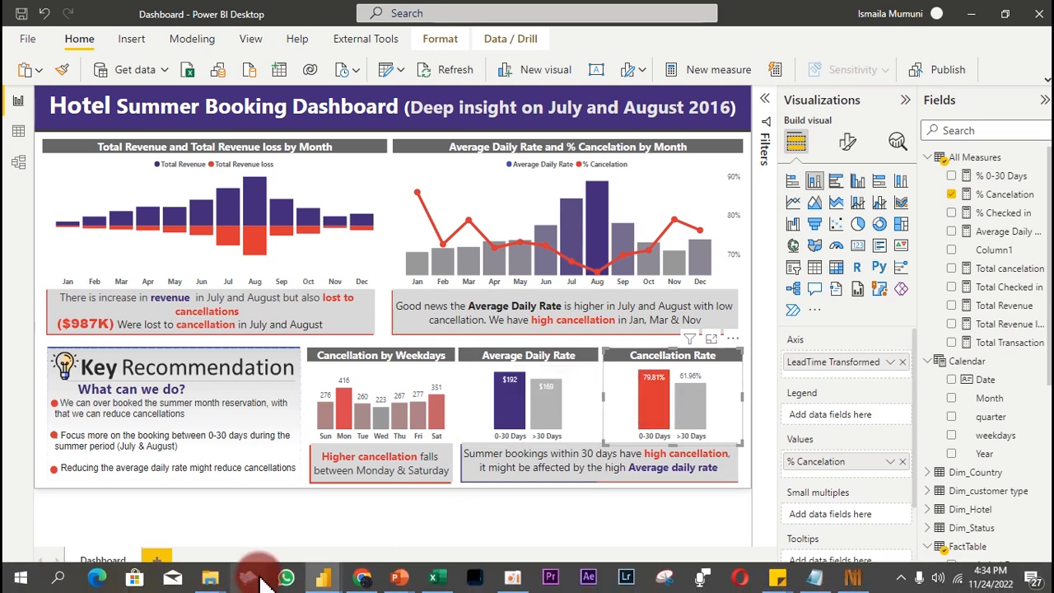
left_click(372, 579)
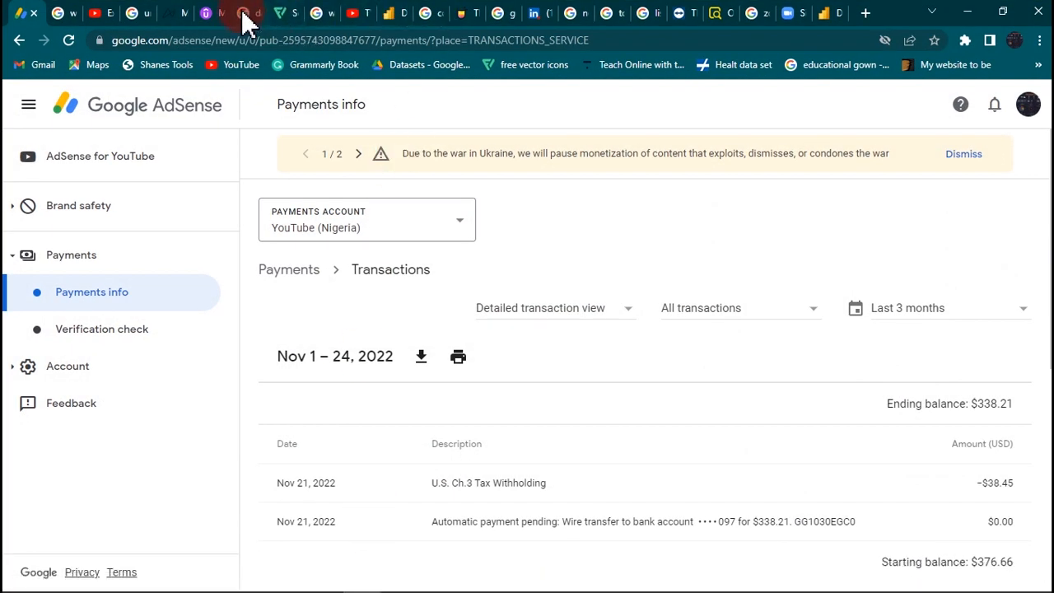
left_click(138, 15)
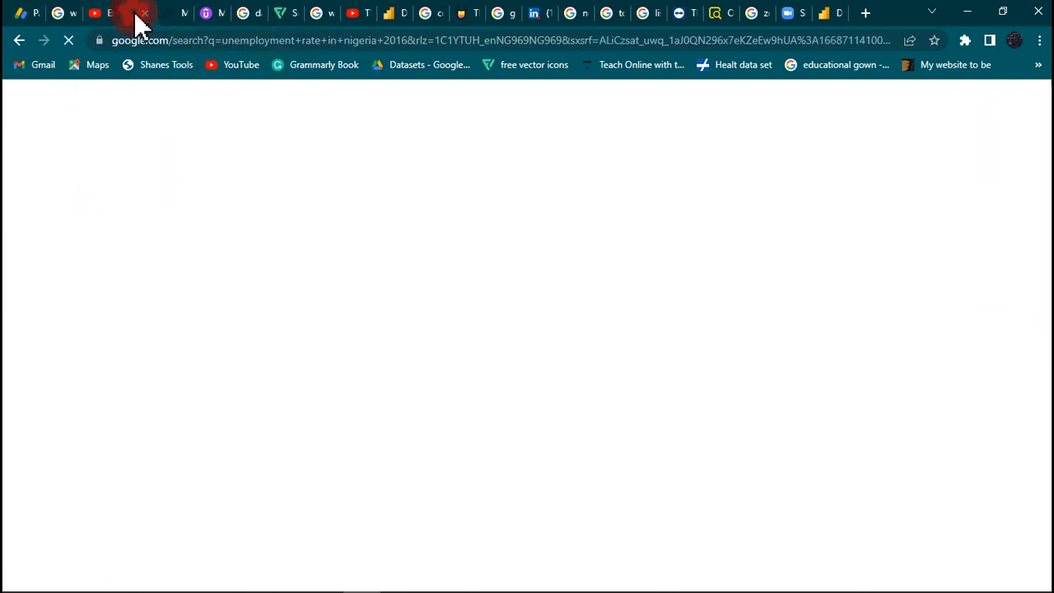
left_click(199, 39)
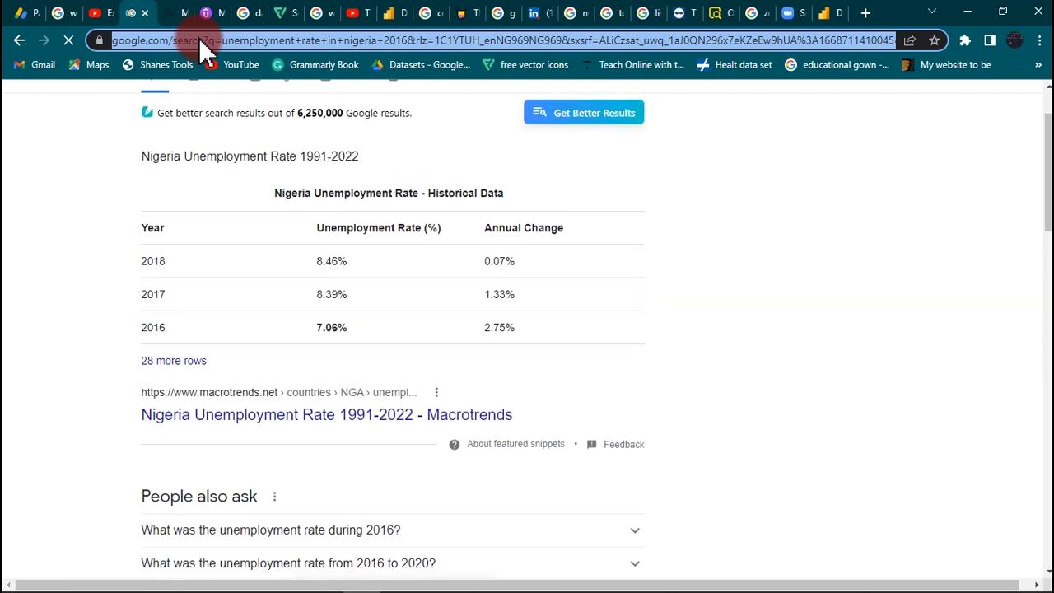
type("what is lead")
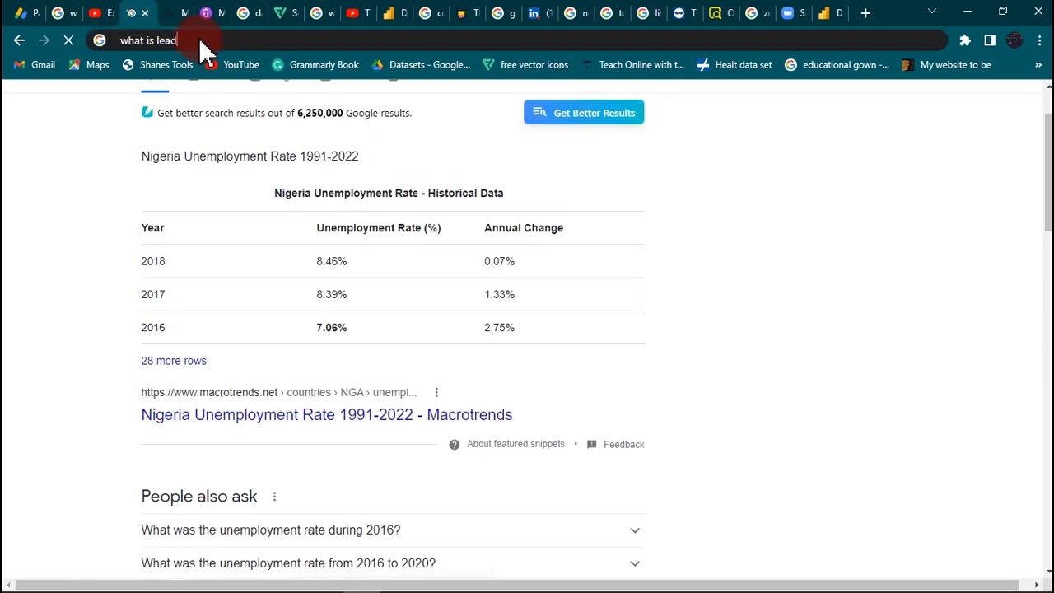
type(" time in a hotel")
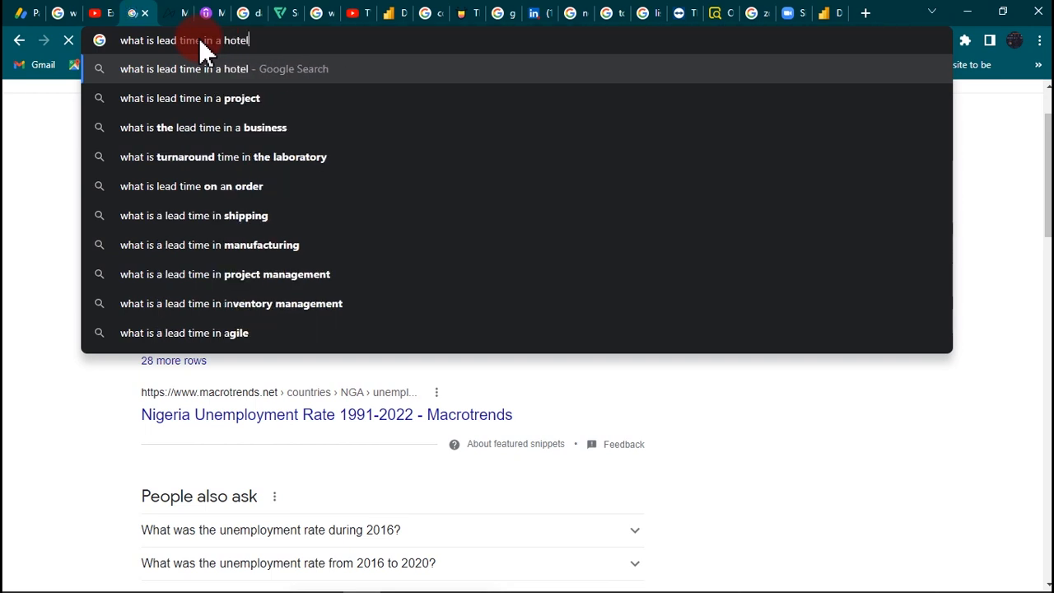
type(" booking")
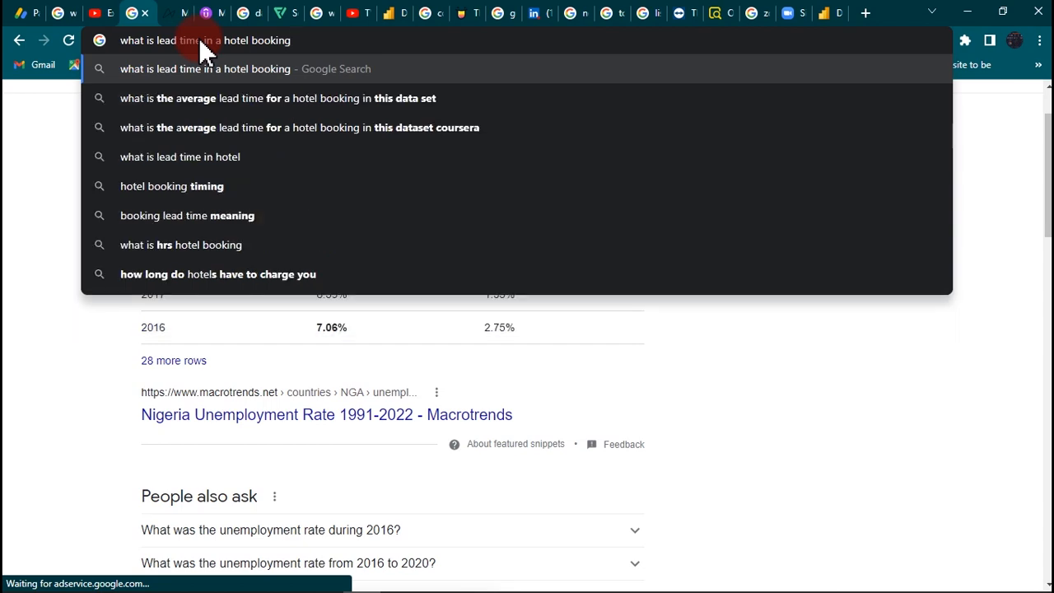
key("Return")
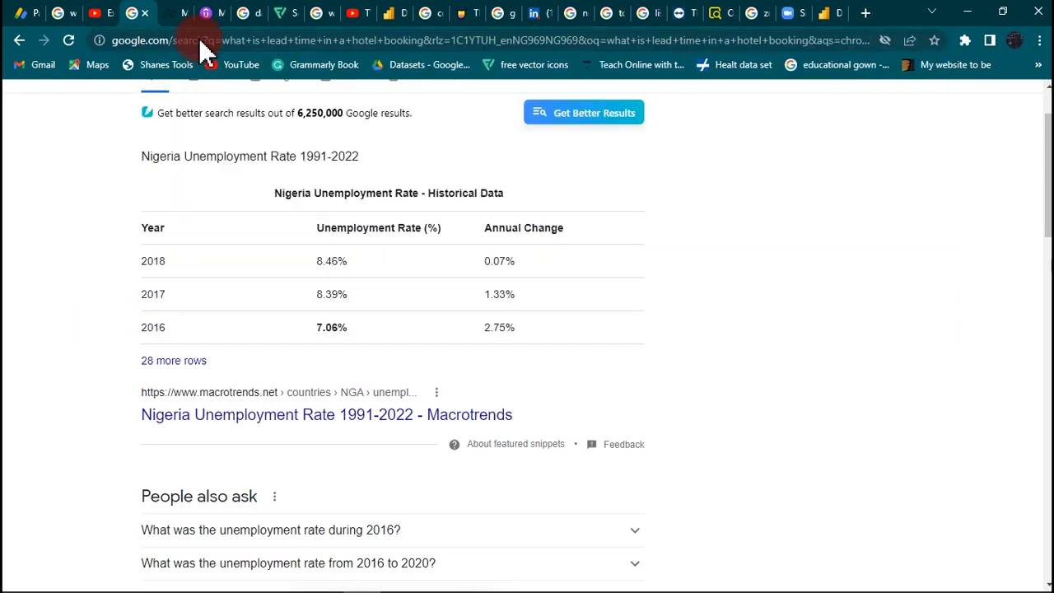
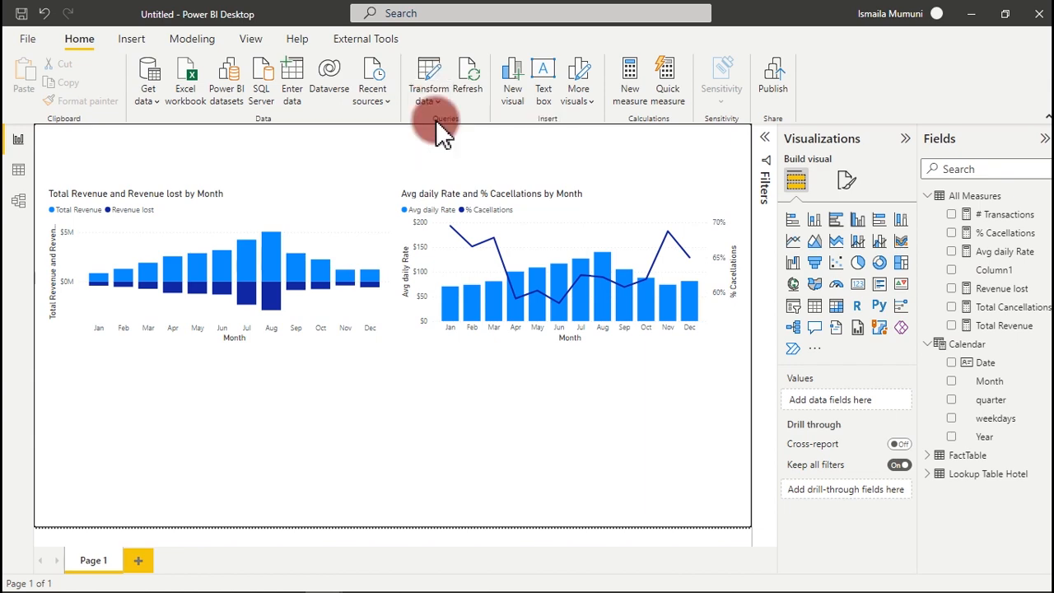
- Examine FactTable's Lead Time column in the Power Query Editor, and compare it with the lead time definition in Chrome
left_click(434, 82)
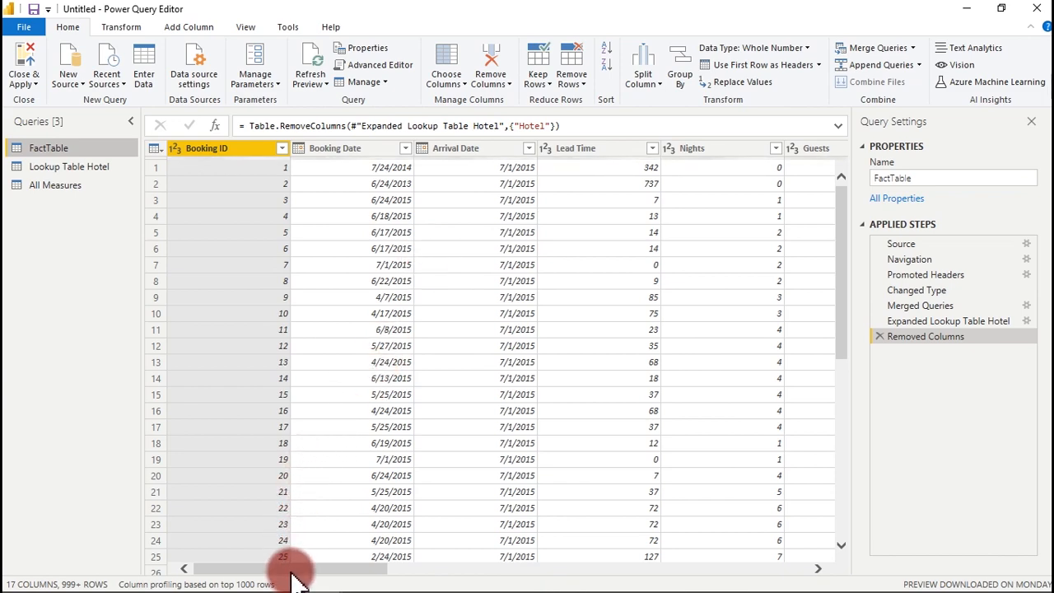
mouse_move(298, 574)
left_mouse_down()
mouse_move(733, 574)
mouse_move(309, 568)
left_mouse_up()
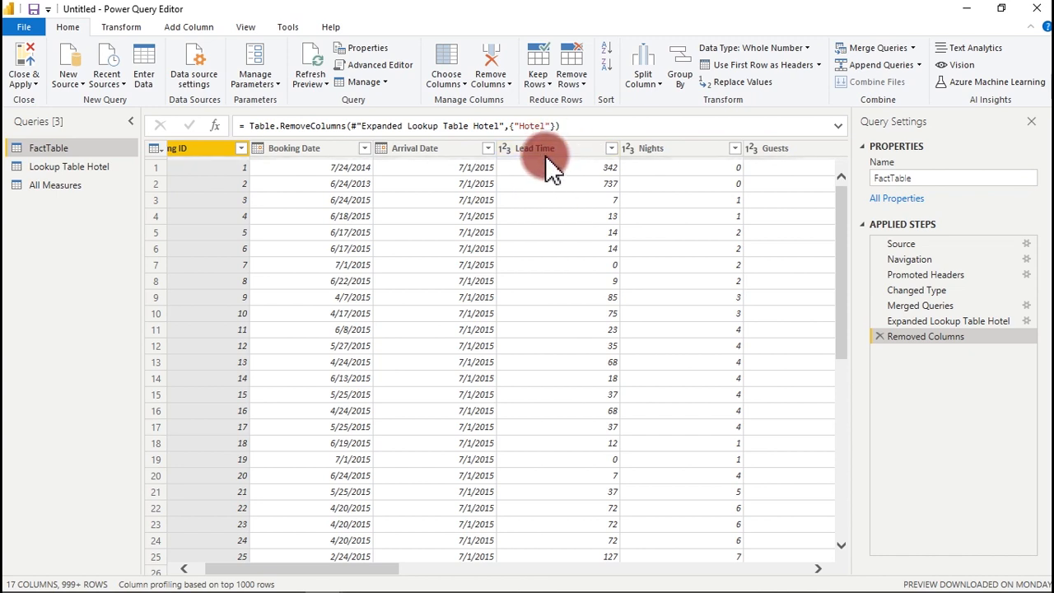
mouse_move(402, 589)
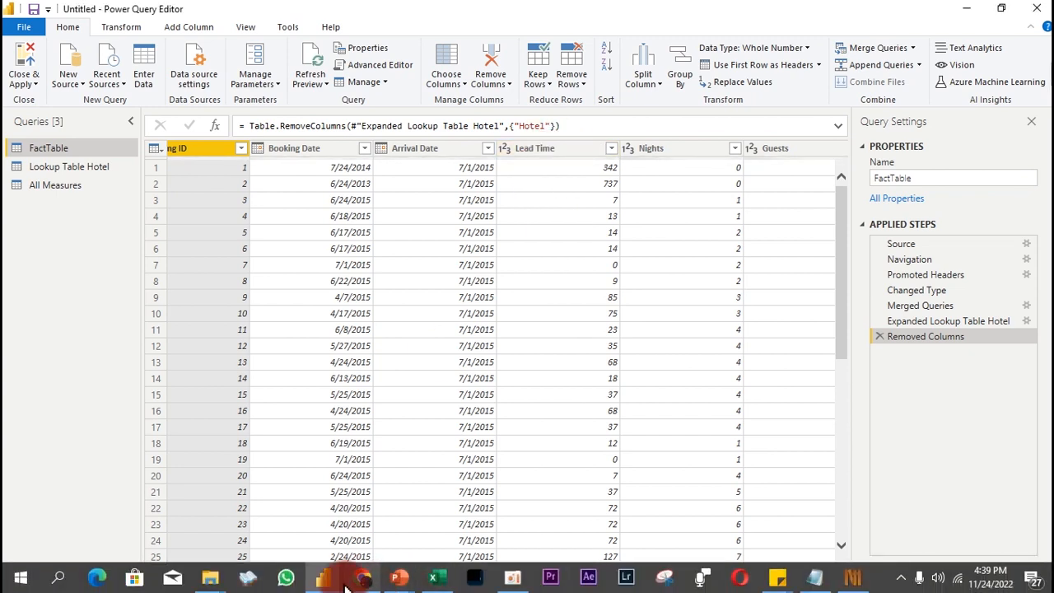
mouse_move(360, 583)
mouse_move(365, 536)
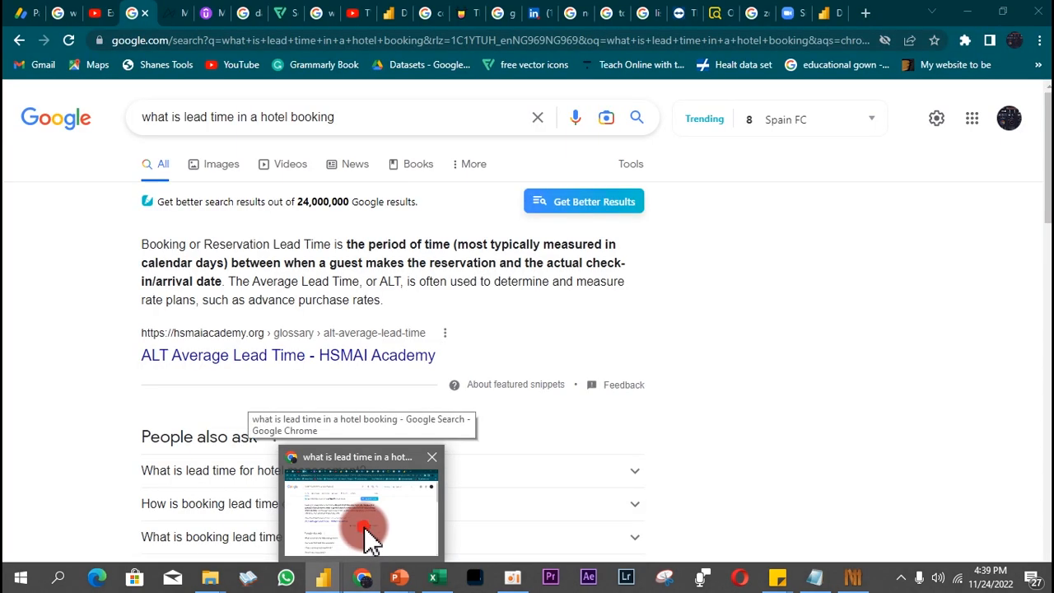
left_click(368, 534)
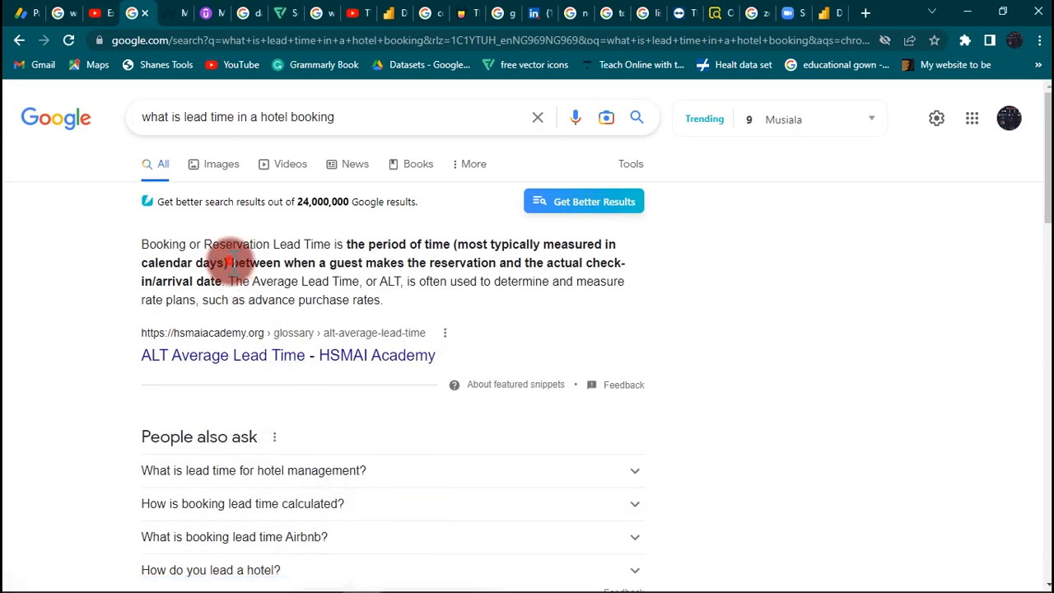
- Highlight the lead time definition in Chrome, and switch to the Power Query Editor to review the Lead Time column's filter values
left_click_drag(231, 263, 224, 281)
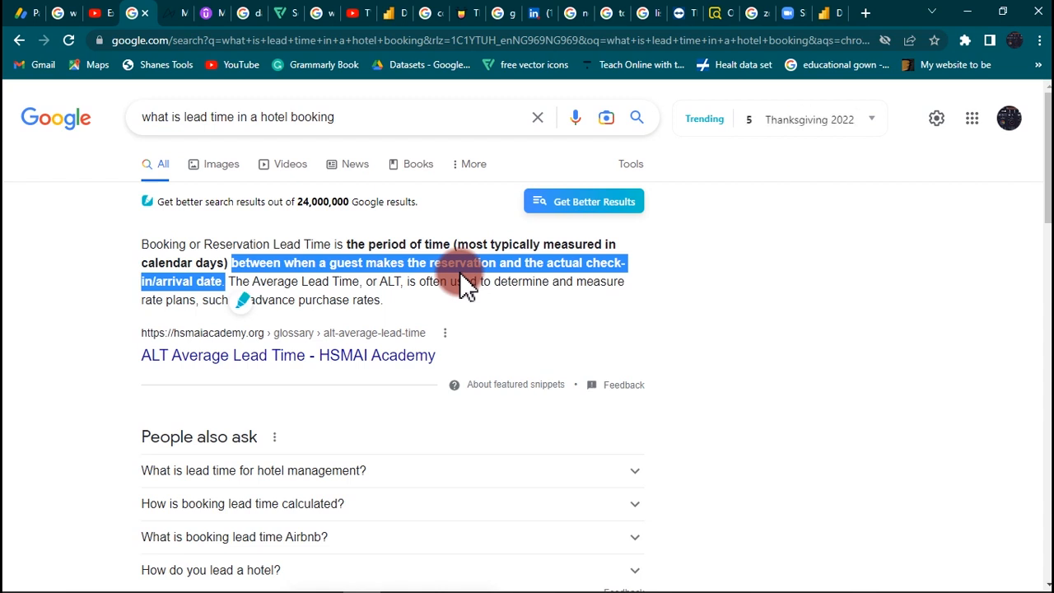
left_click(968, 20)
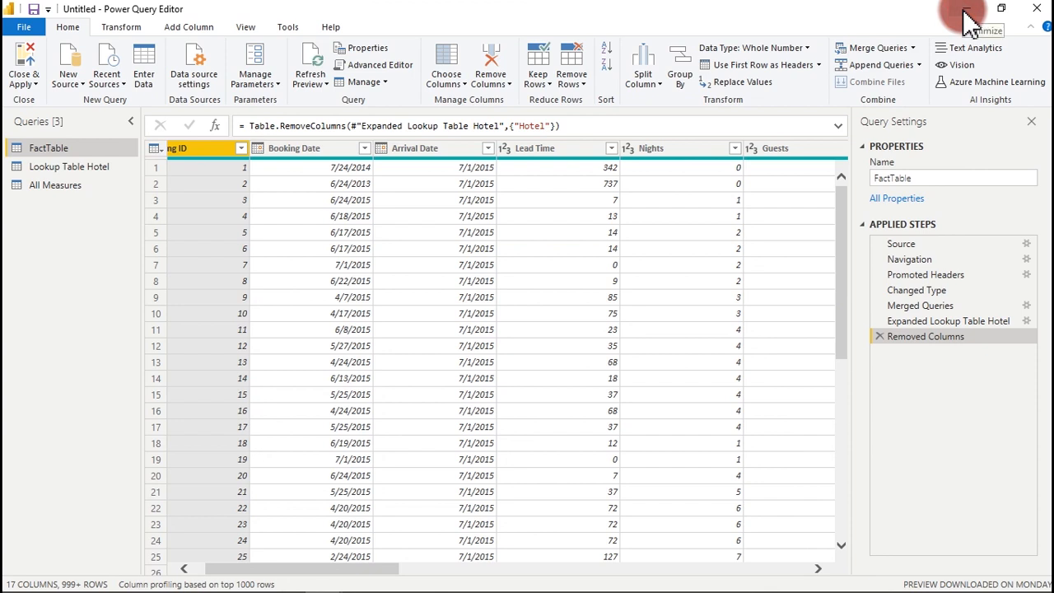
left_click_drag(384, 568, 364, 572)
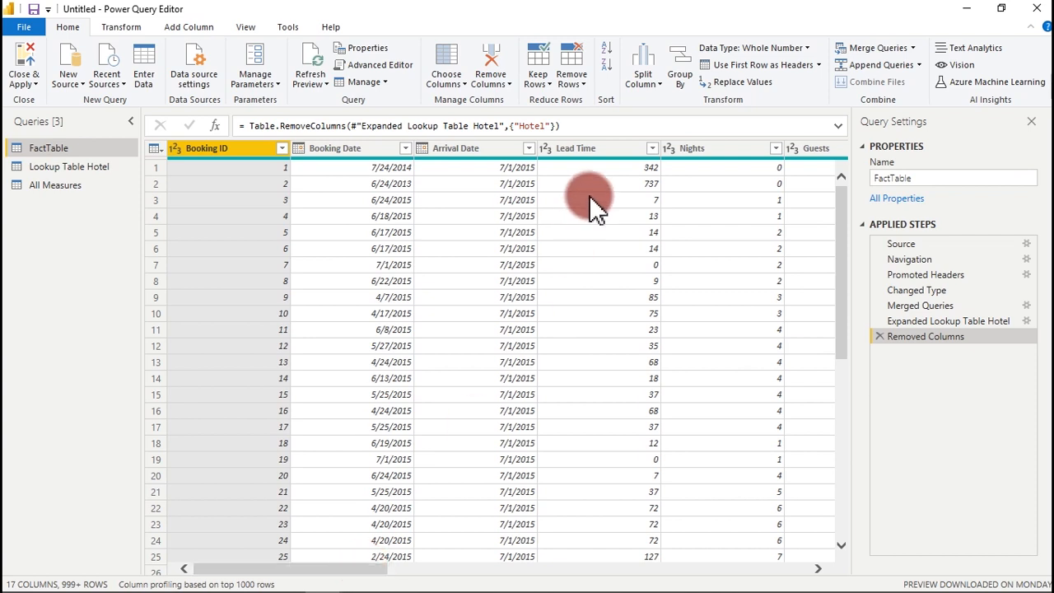
left_click(598, 148)
left_click(652, 149)
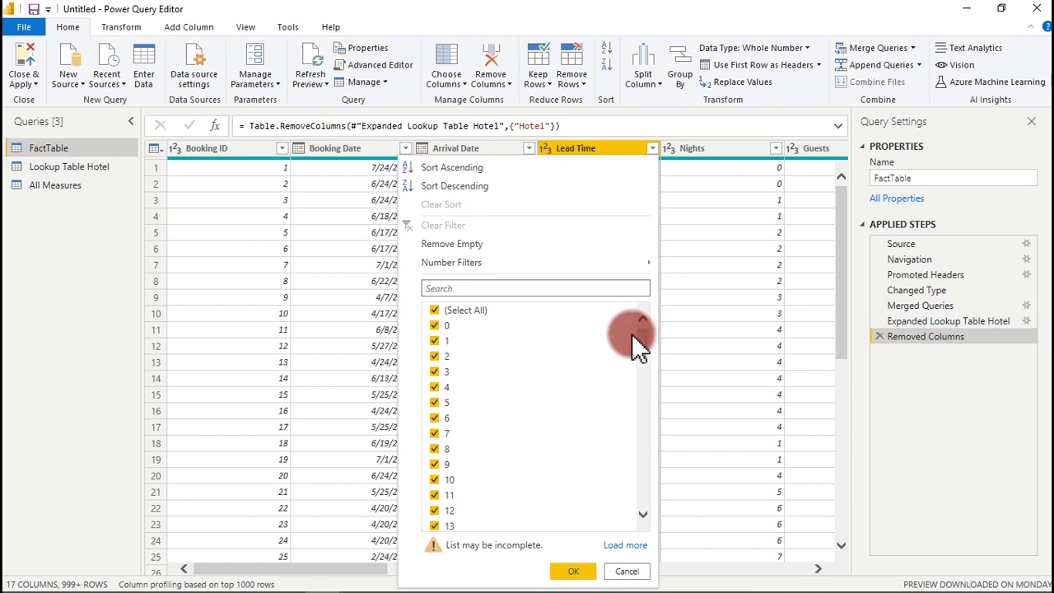
left_click_drag(641, 349, 638, 321)
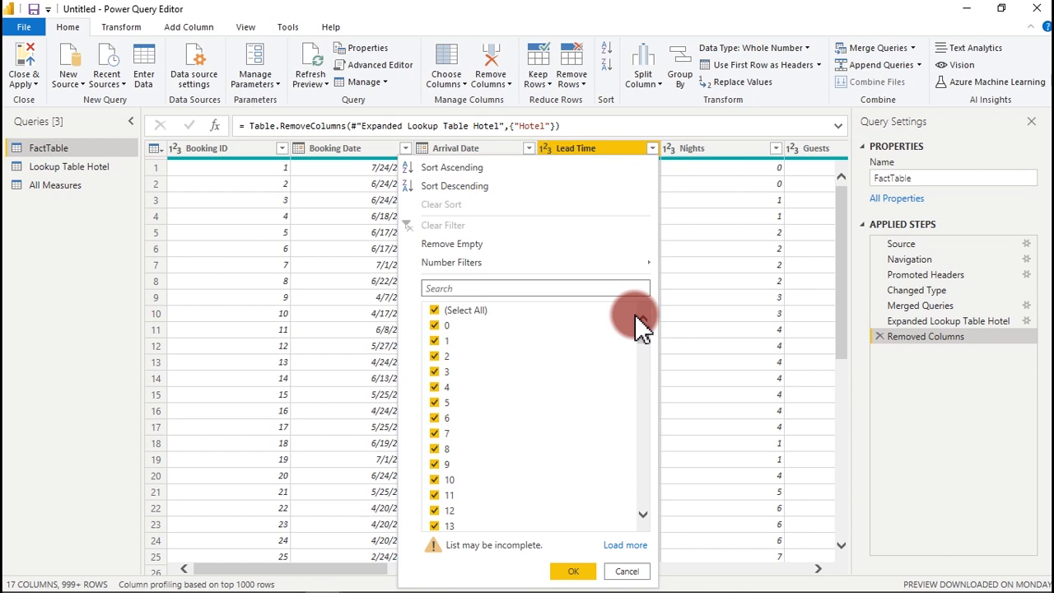
- Start a conditional column in FactTable and name it LeadTime Transformed
left_click(201, 31)
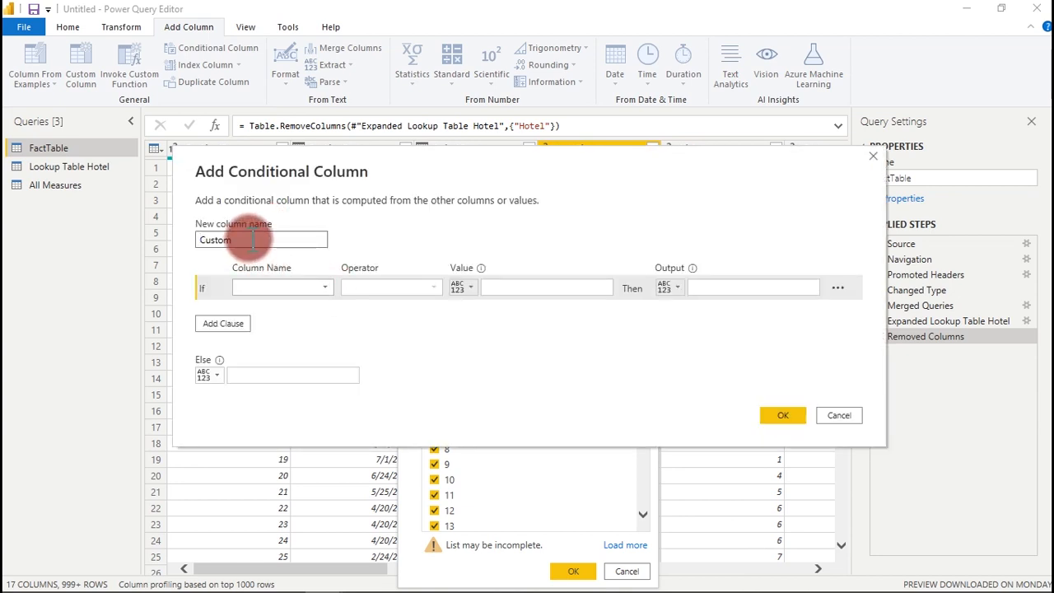
left_click_drag(244, 240, 202, 241)
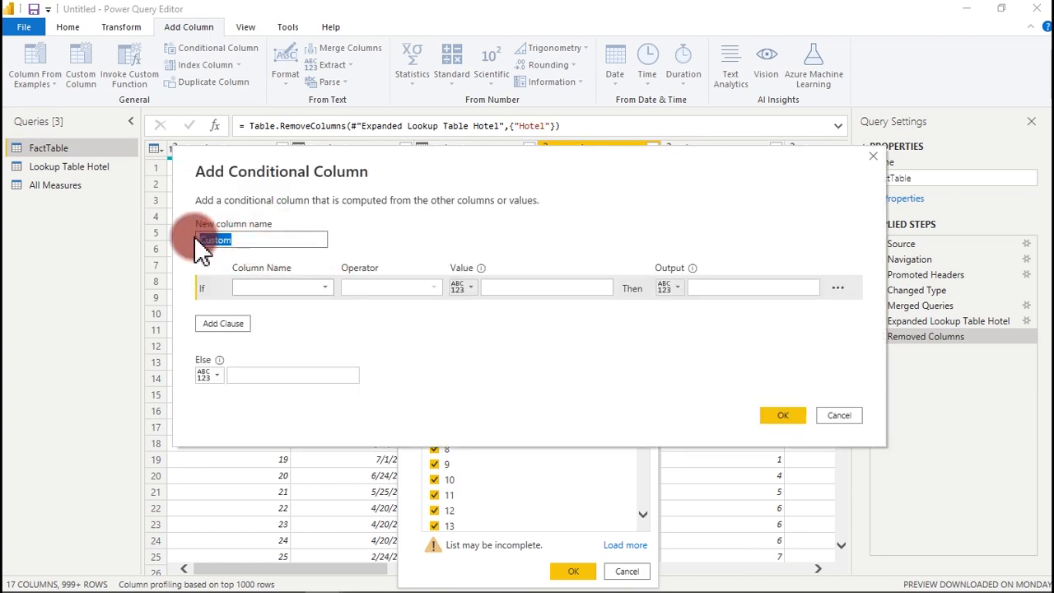
type("Lead Time Transformed")
left_click(217, 240)
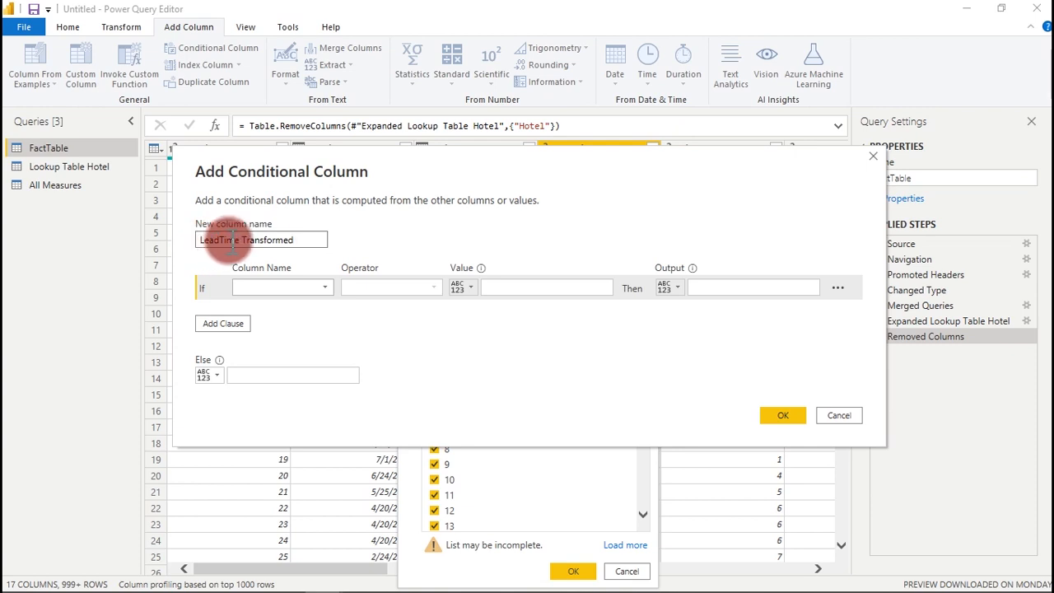
key("Delete")
left_click(299, 240)
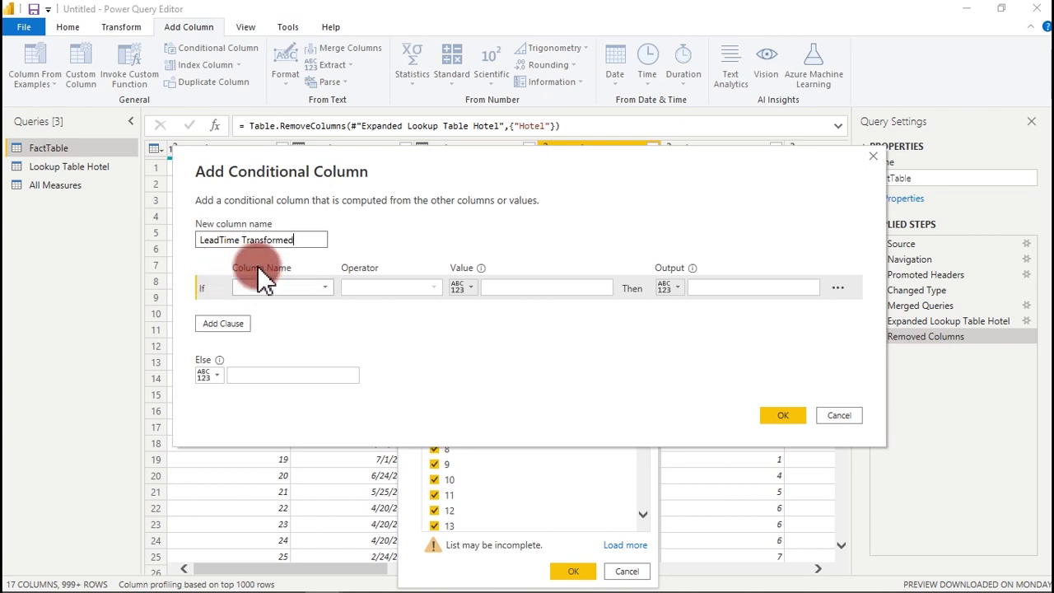
- Set the conditional column's test to Lead Time is less than or equal to 30
left_click(262, 287)
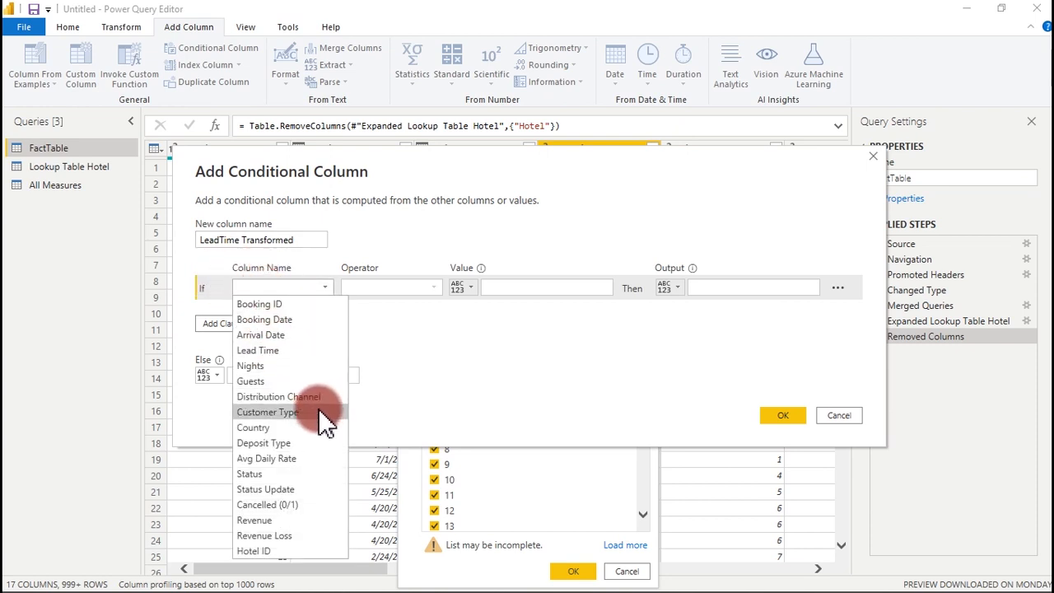
left_click(271, 354)
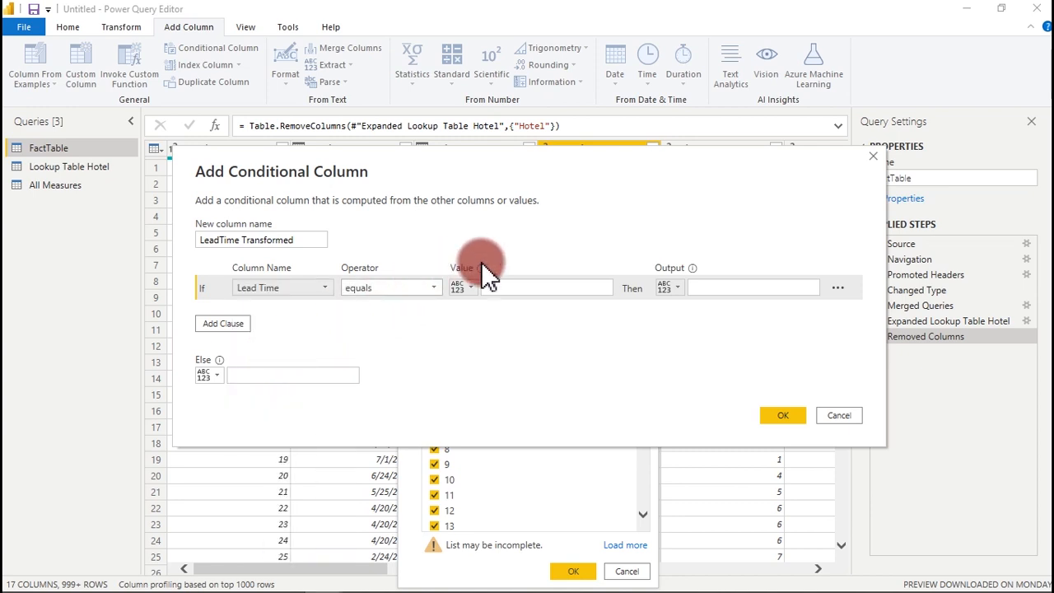
left_click(516, 286)
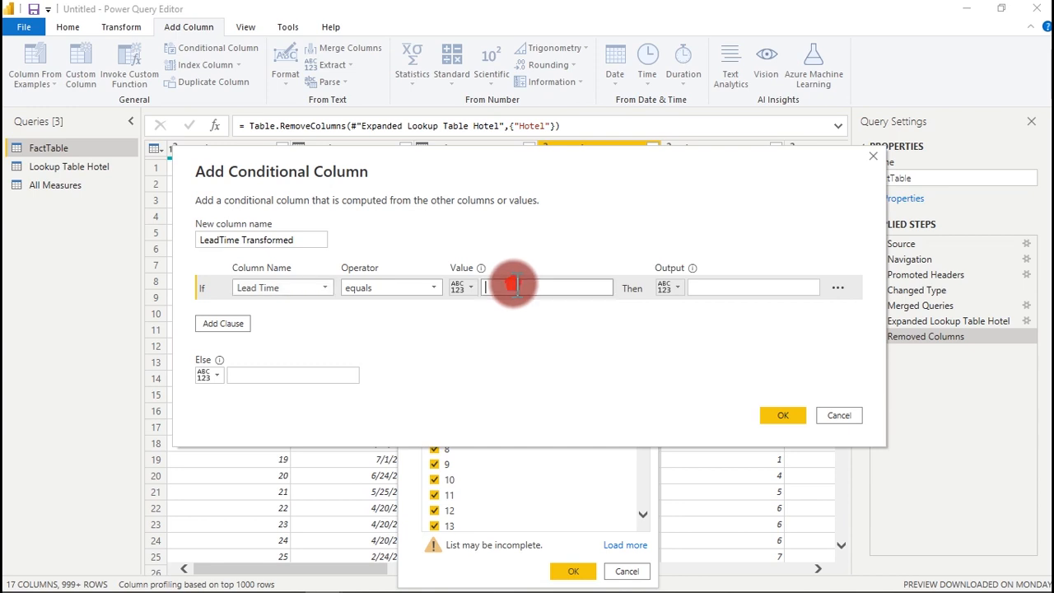
left_click(436, 288)
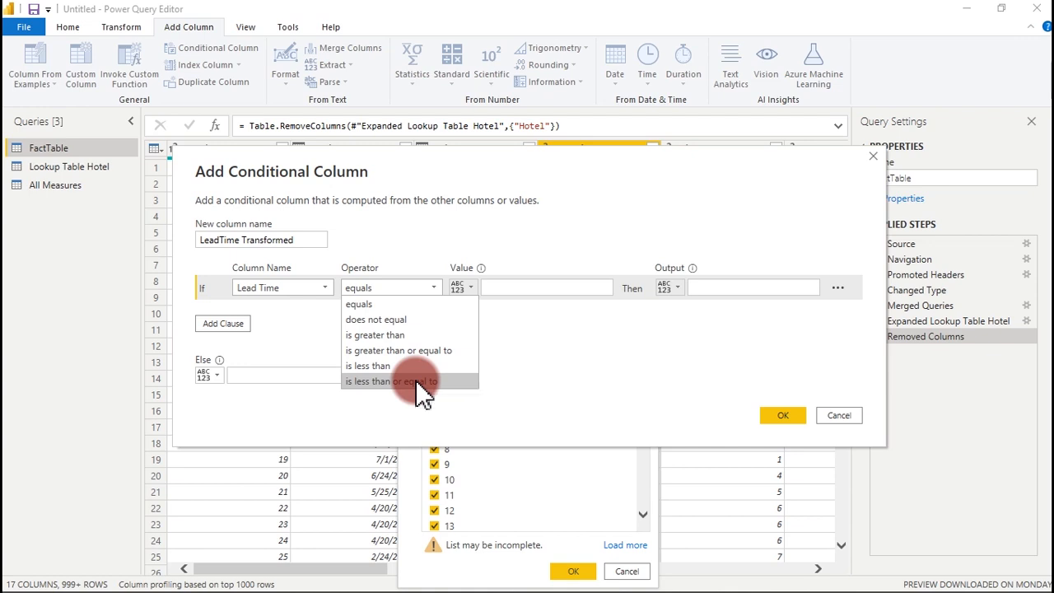
left_click(387, 381)
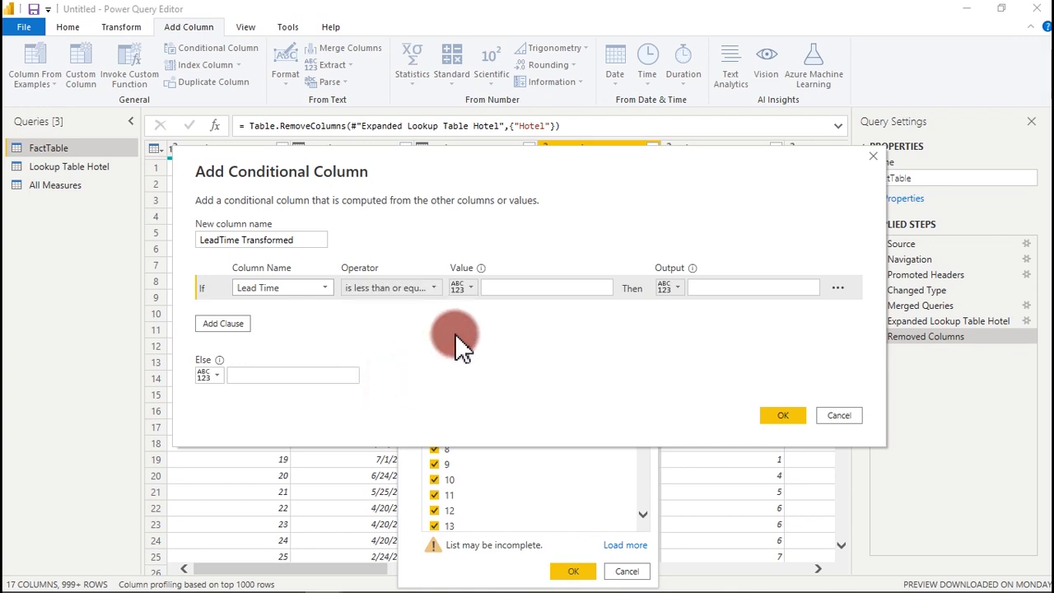
left_click(502, 288)
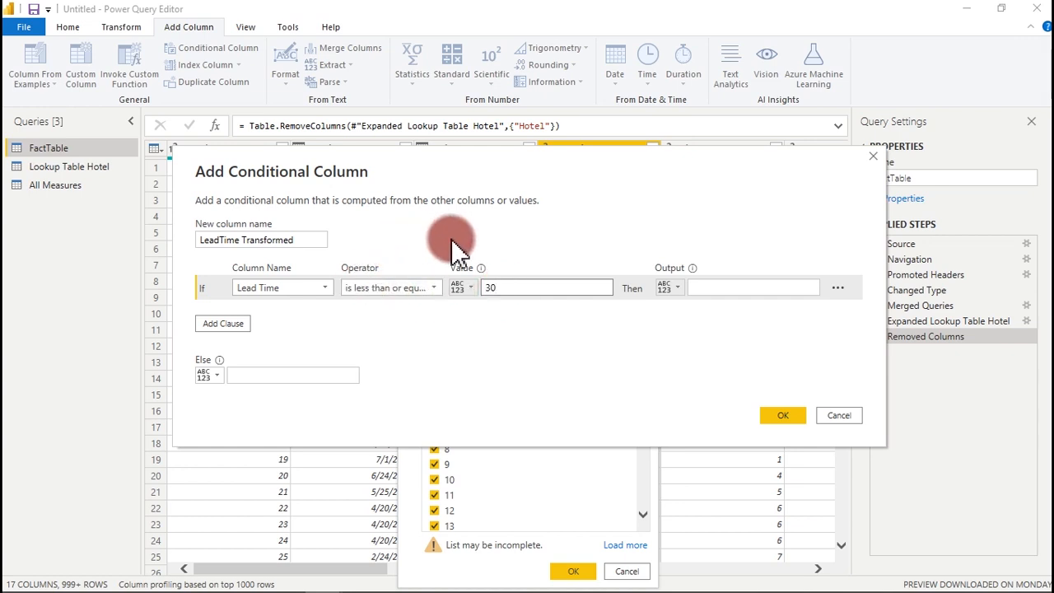
left_click_drag(506, 286, 487, 288)
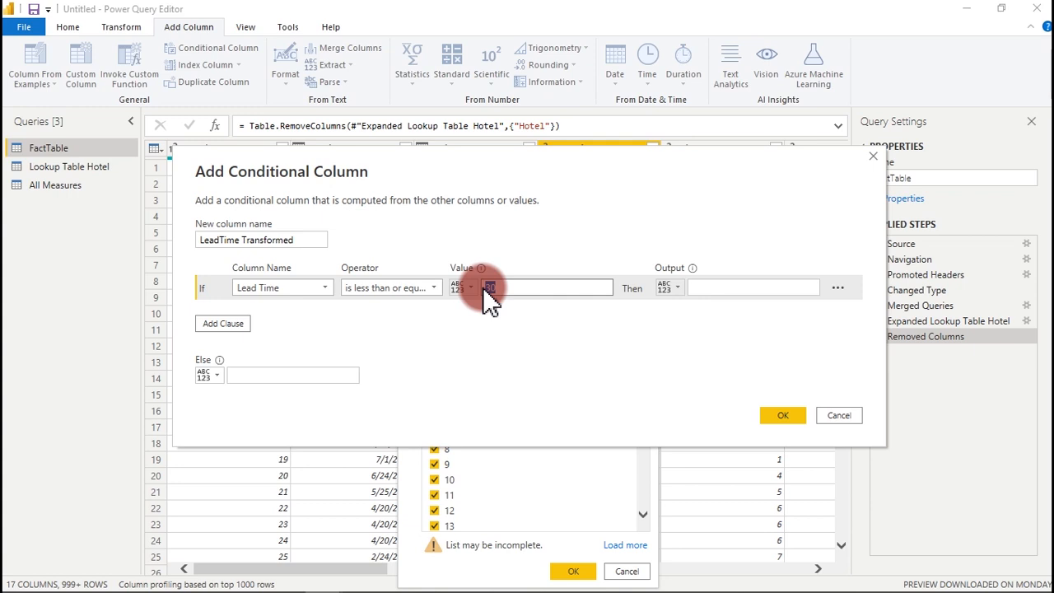
- Output 0-30 Days when the condition is met and >30 Days otherwise, and create the conditional column
left_click(749, 288)
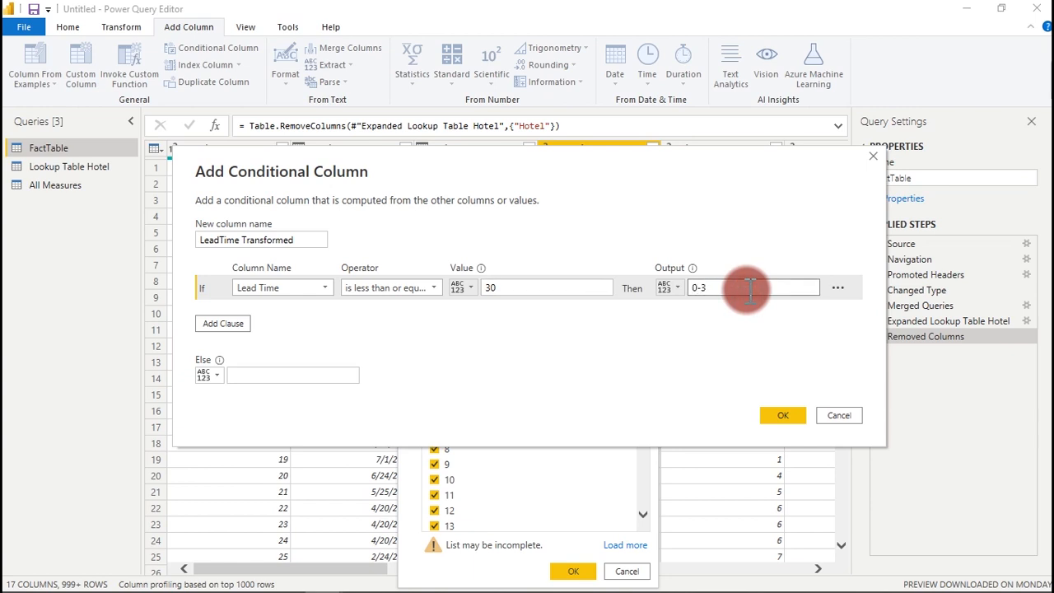
type("Days")
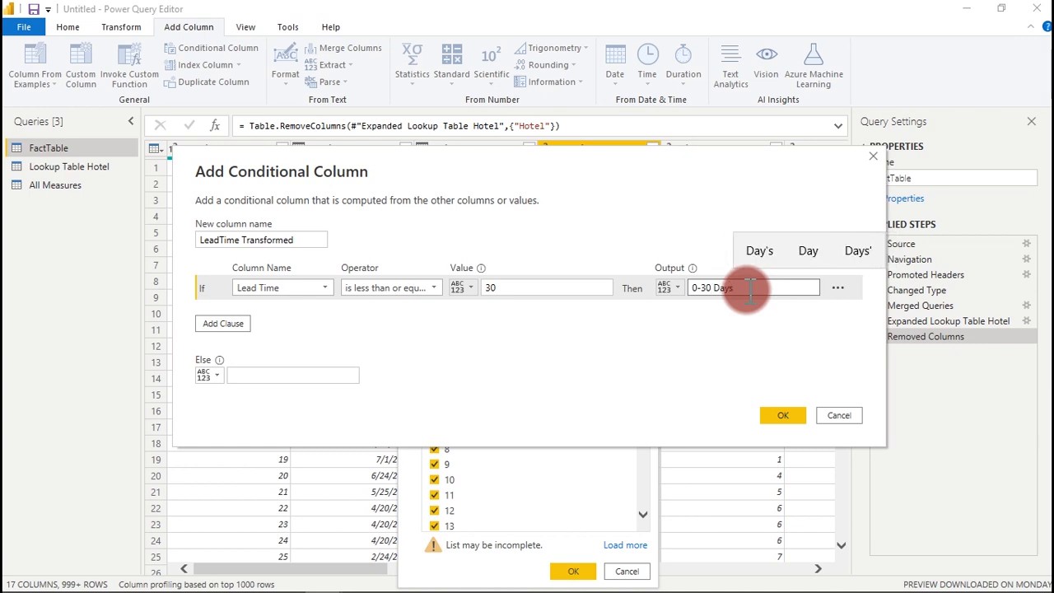
left_click(329, 375)
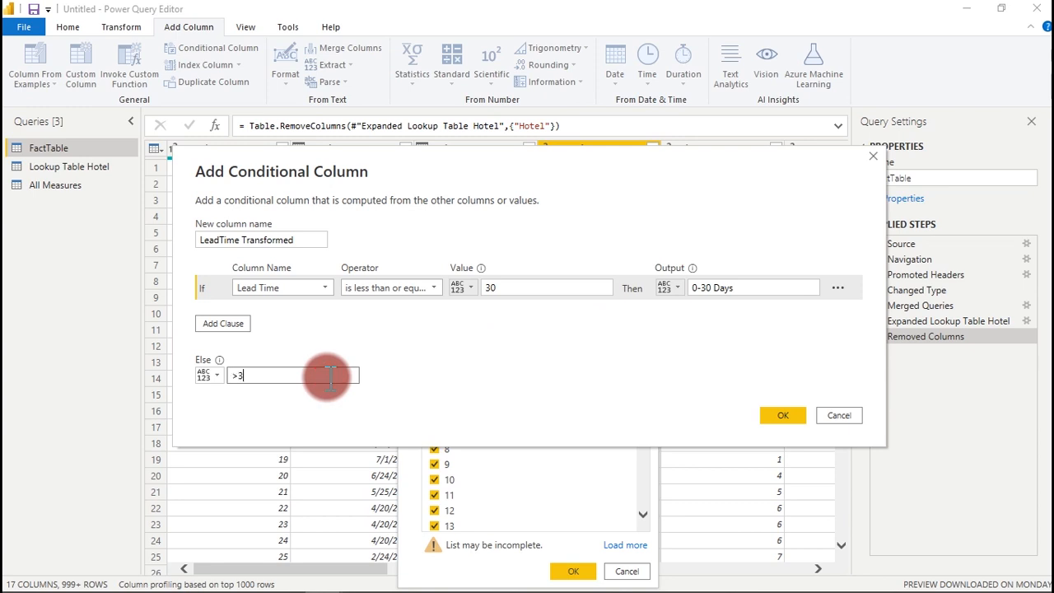
type(">30 Days")
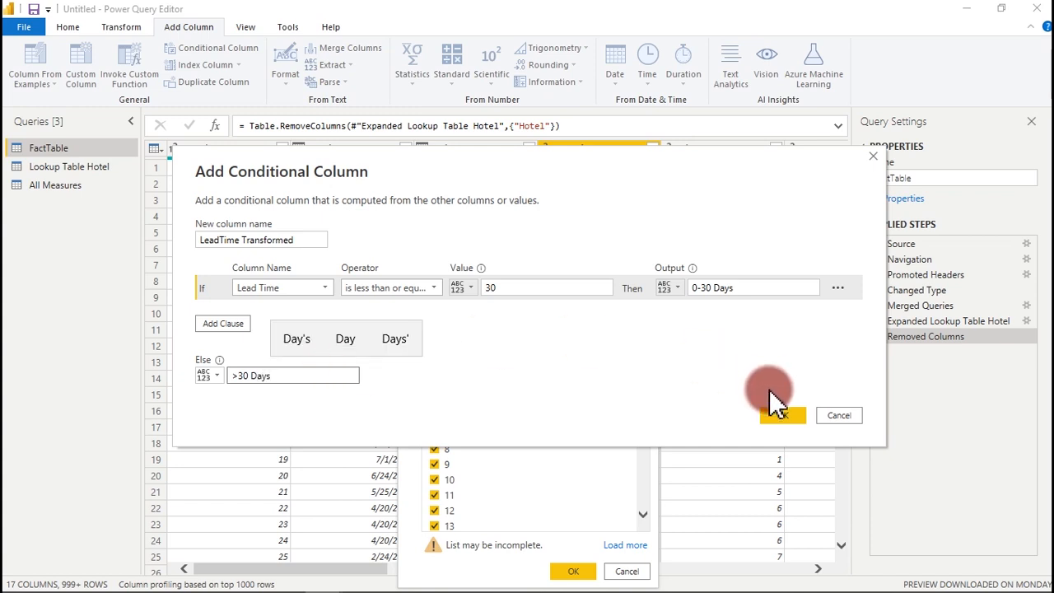
left_click(778, 415)
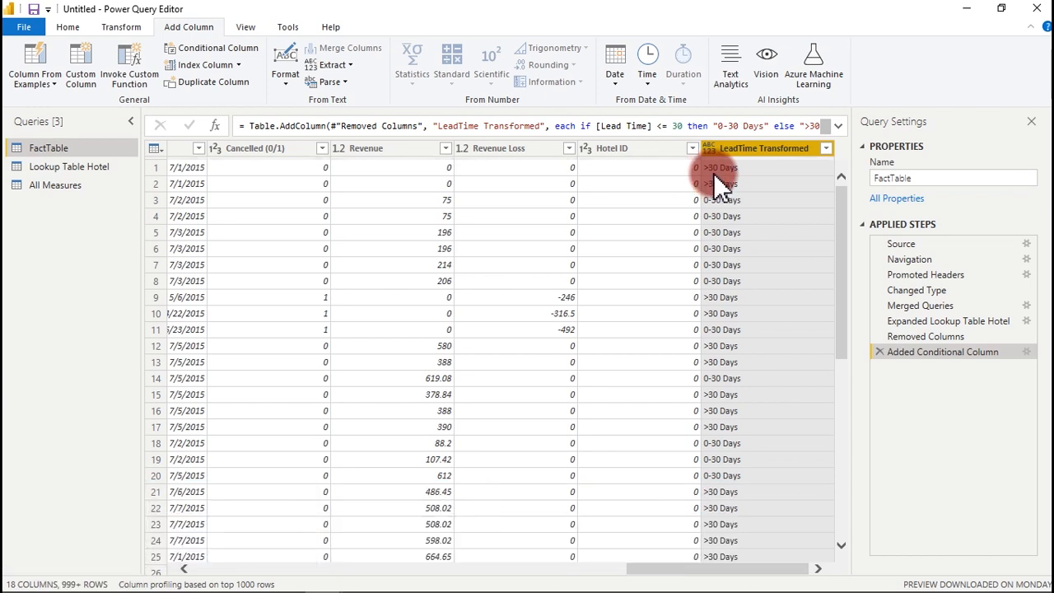
- Filter LeadTime Transformed to only 0-30 Days and check the matching rows' Lead Time values
left_click(829, 149)
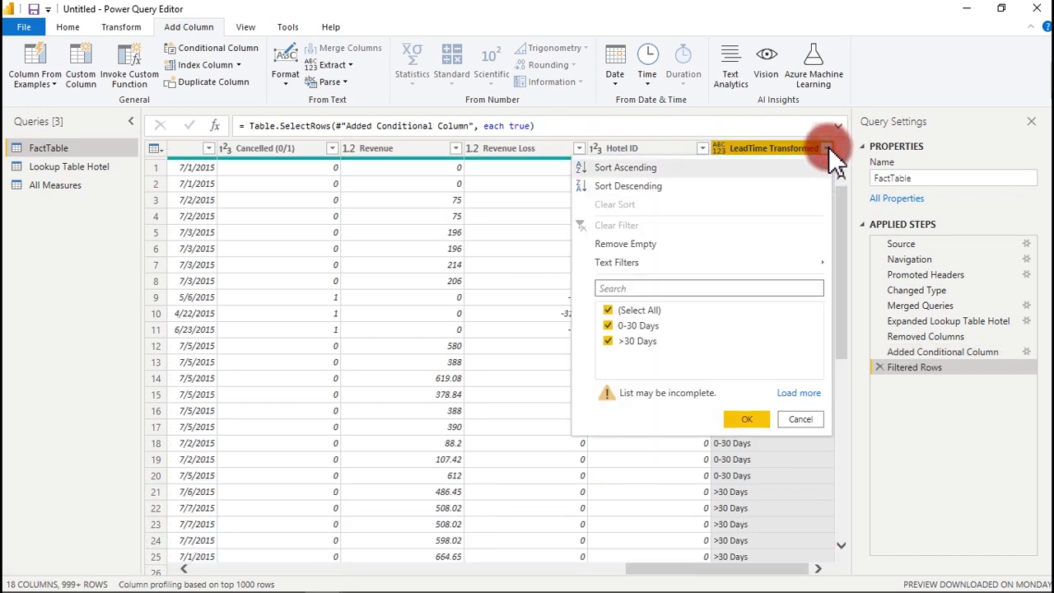
left_click(609, 341)
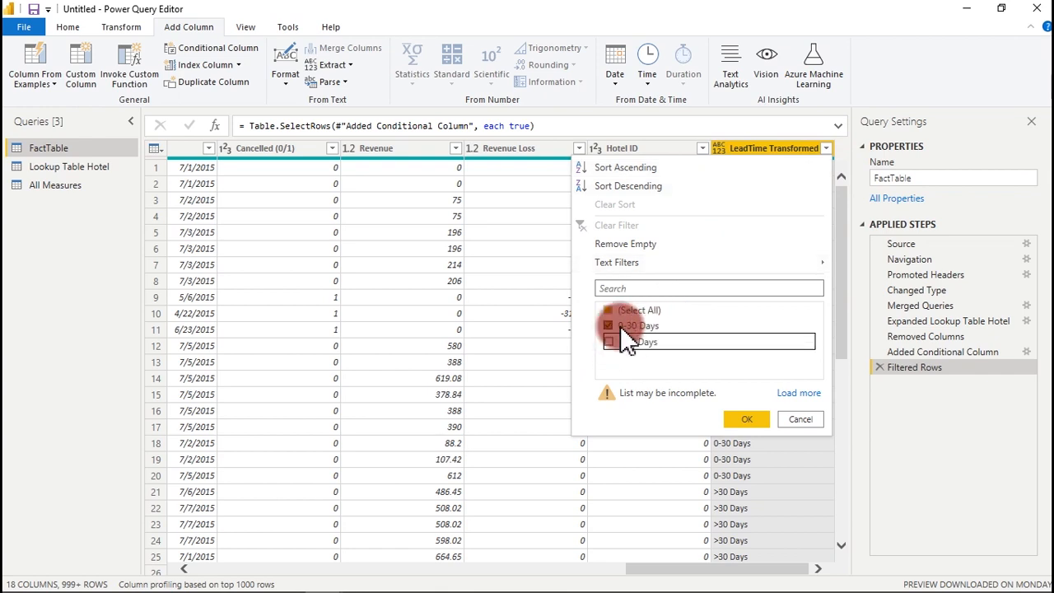
left_click(738, 420)
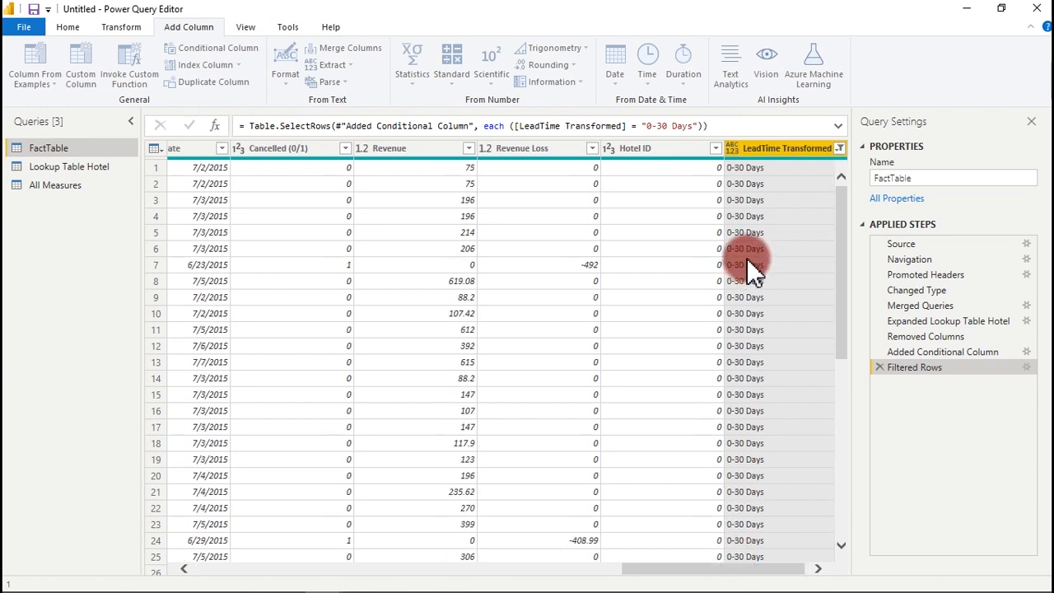
left_click_drag(720, 568, 312, 568)
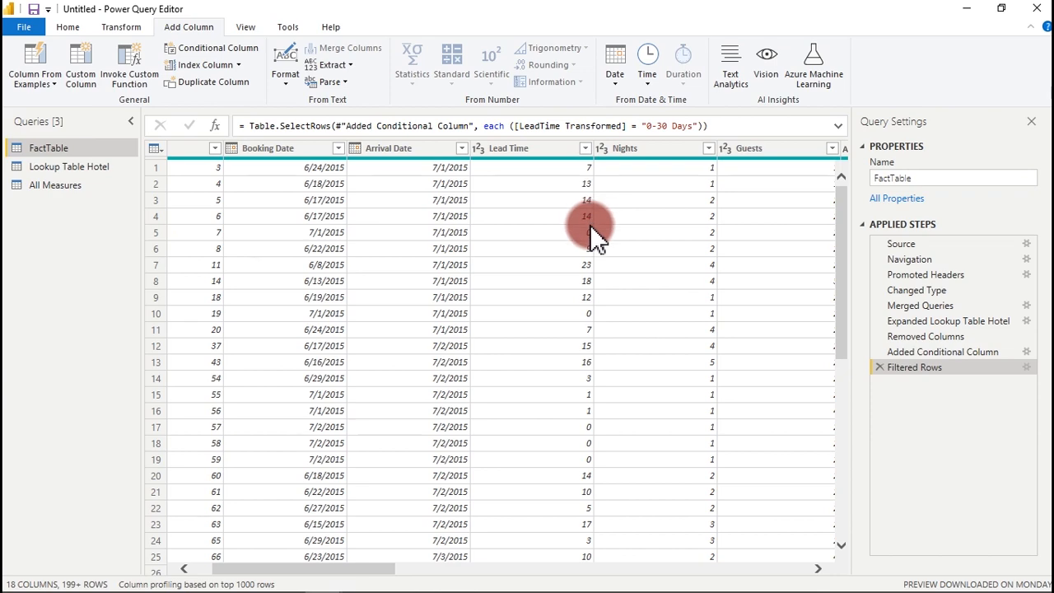
left_click_drag(842, 240, 851, 207)
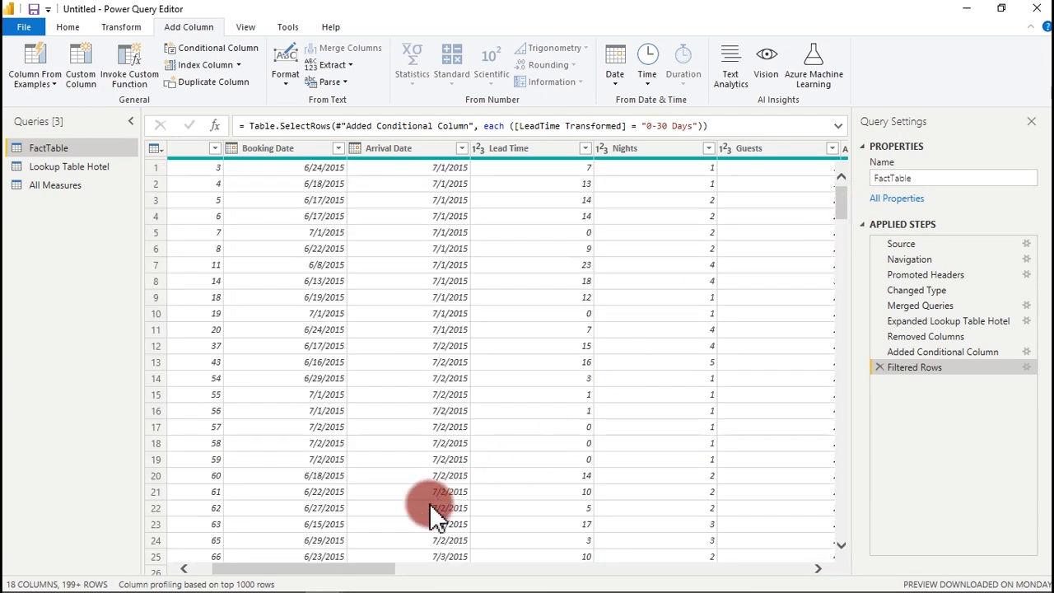
left_click_drag(383, 574, 871, 489)
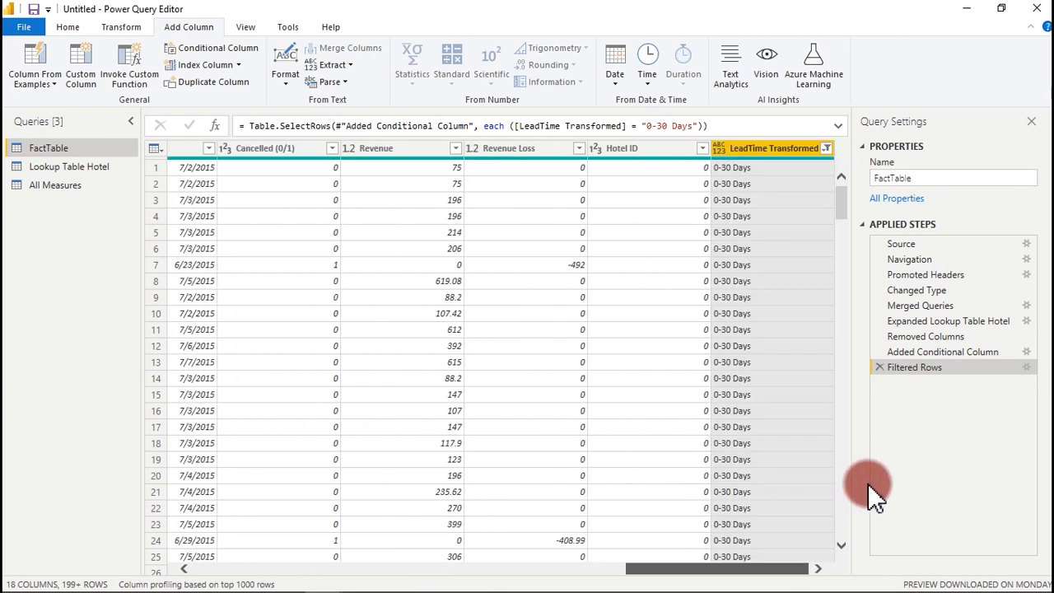
- Clear the filter on the LeadTime Transformed column
left_click(829, 149)
left_click(827, 149)
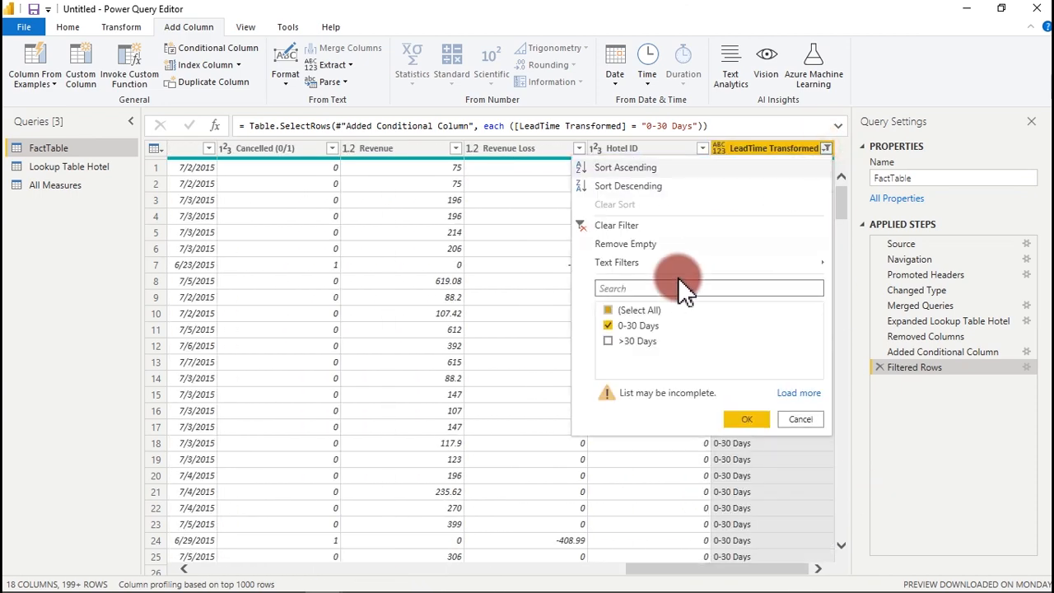
left_click(610, 311)
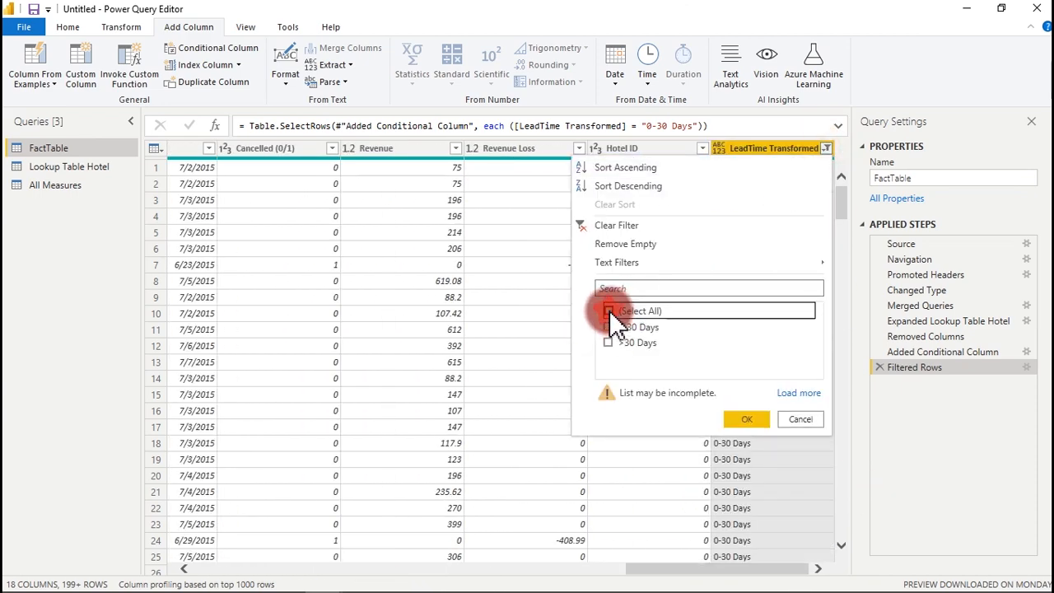
left_click(627, 231)
- Set the data type of the LeadTime Transformed column to Text
left_click(732, 149)
left_click(722, 151)
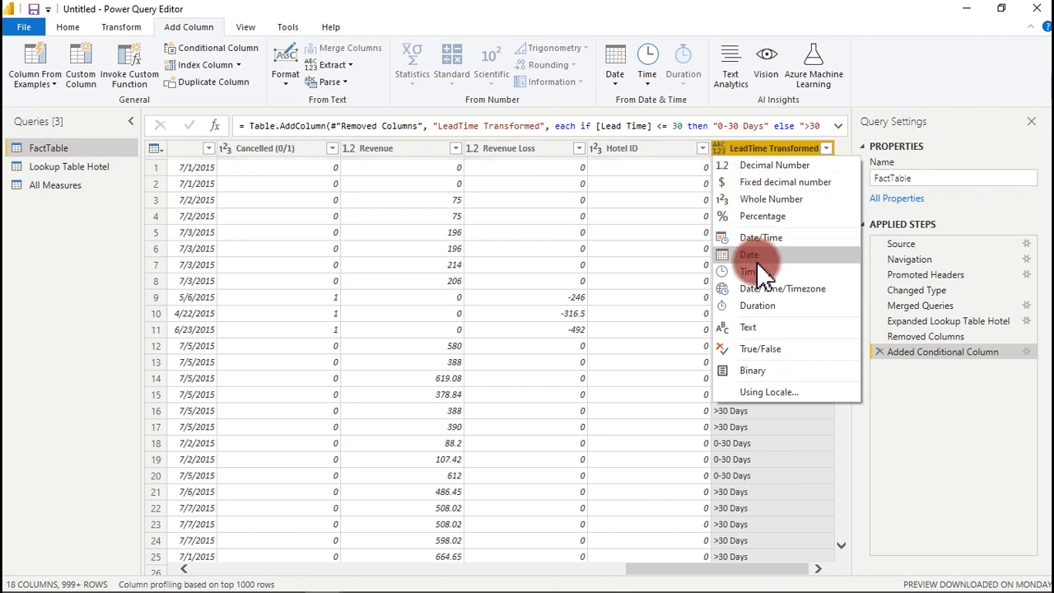
left_click(751, 327)
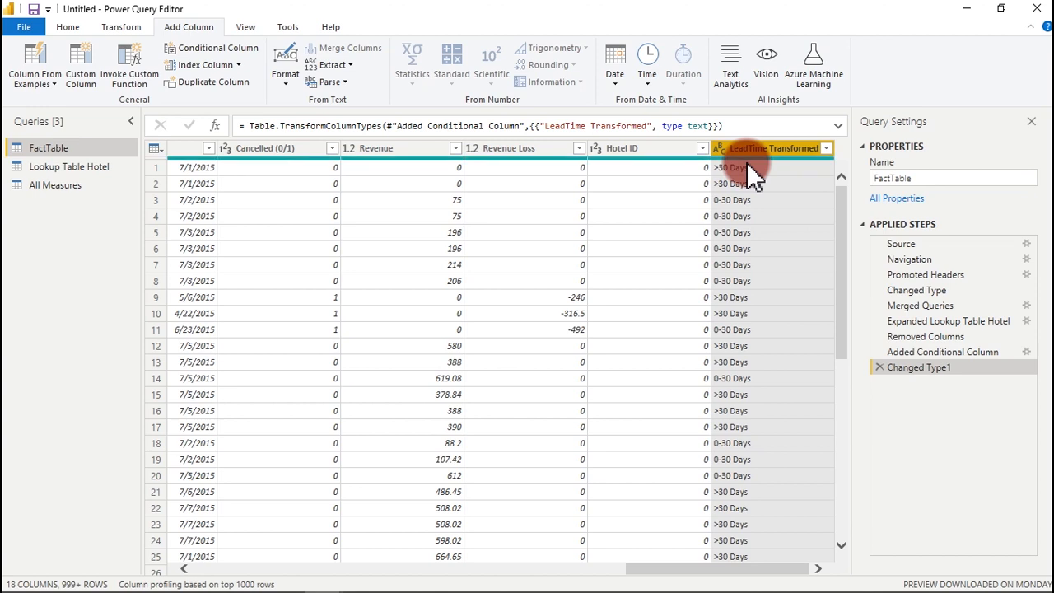
- Review the rule settings of the Added Conditional Column step in FactTable and cancel out of them
left_click(945, 354)
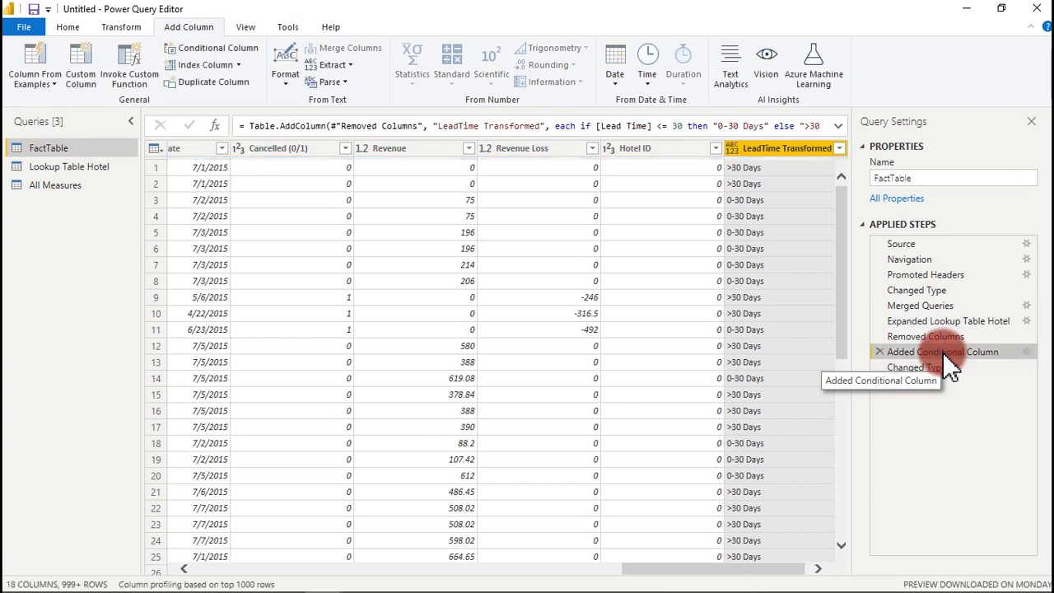
double_click(945, 355)
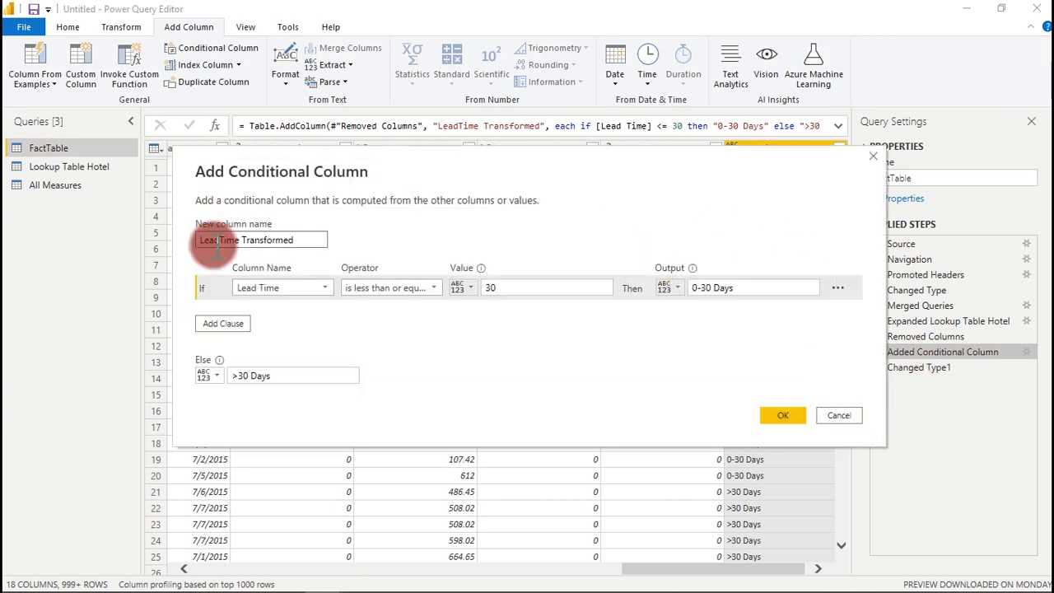
left_click(850, 416)
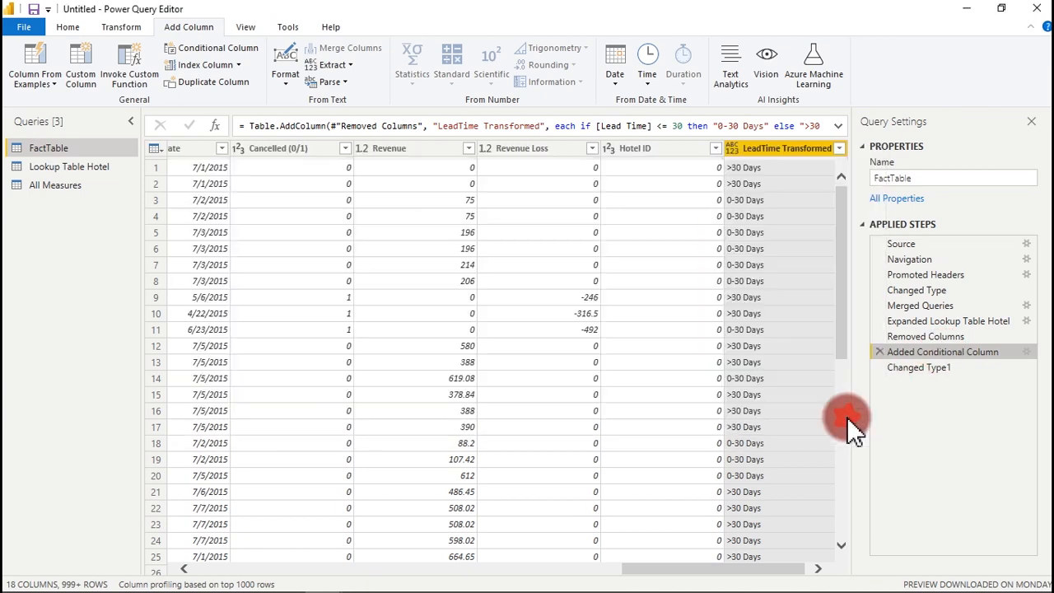
- Rename the Added Conditional Column applied step to "Trasform lead Time"
right_click(969, 351)
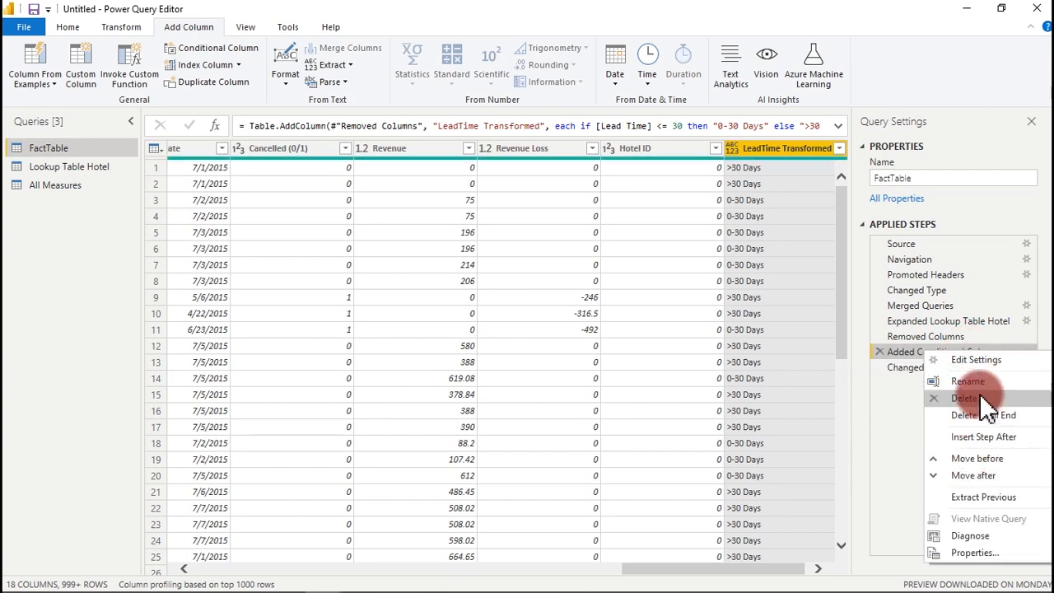
left_click(975, 383)
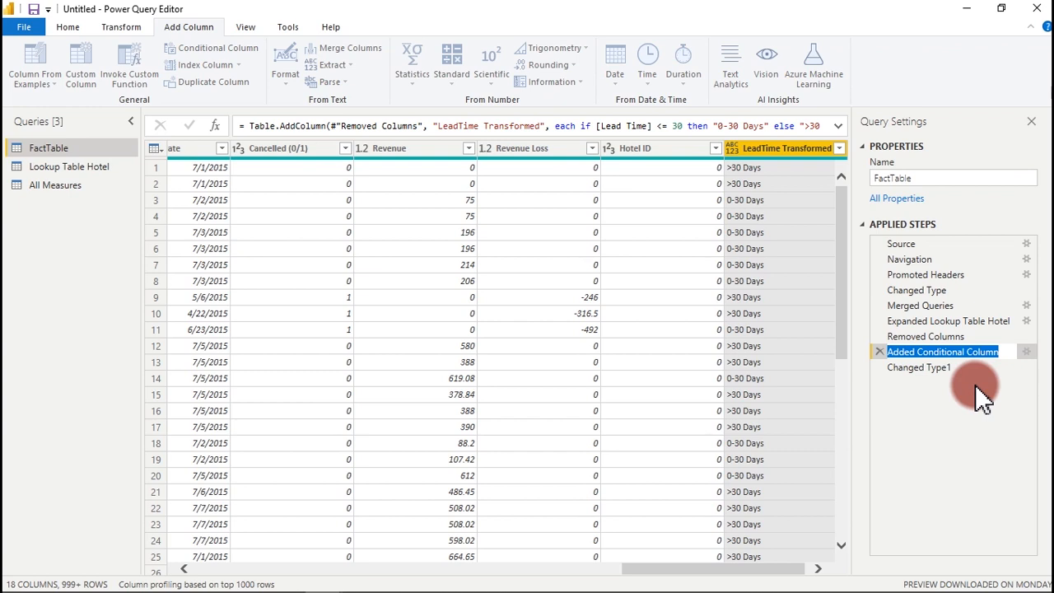
type("Tra")
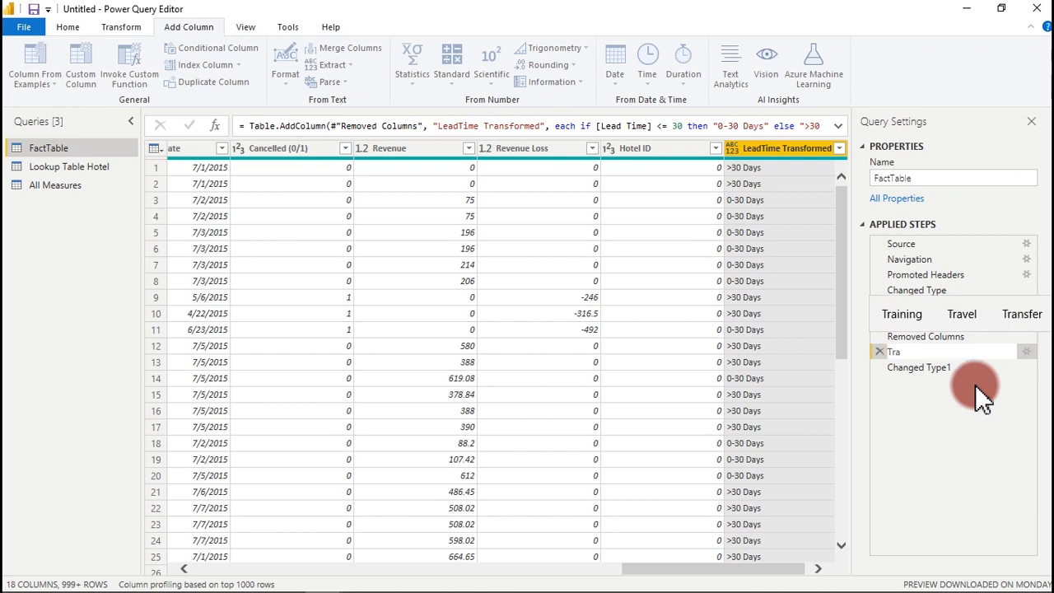
type("sform ")
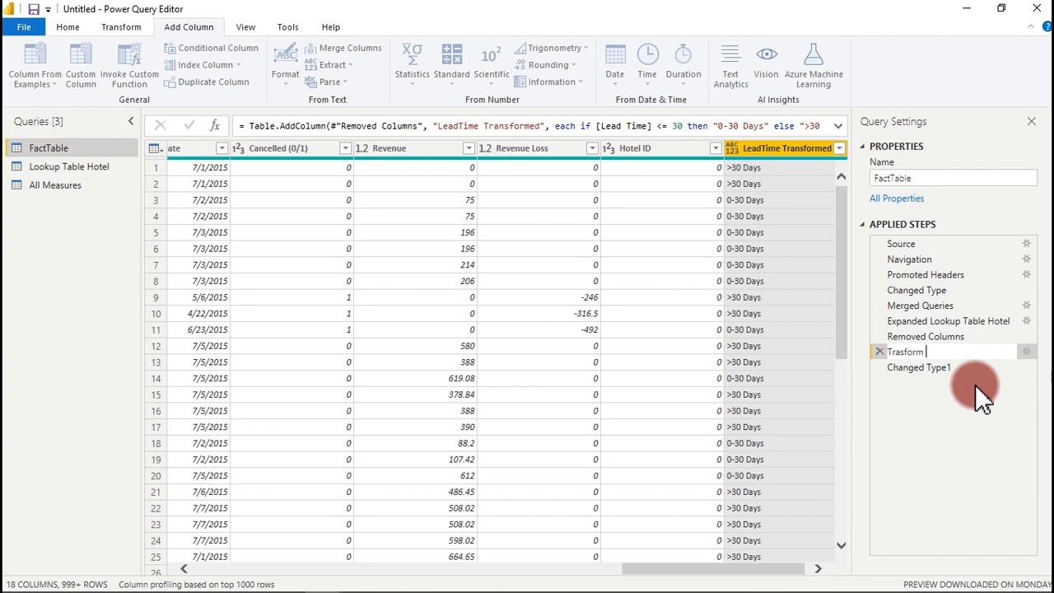
type("lead")
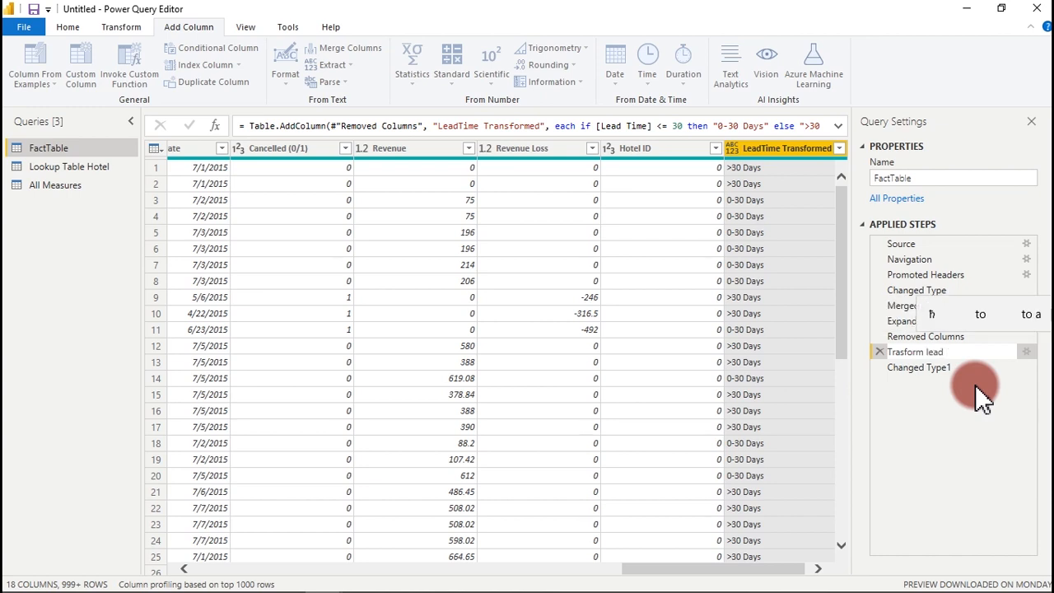
type(" Time")
key("Return")
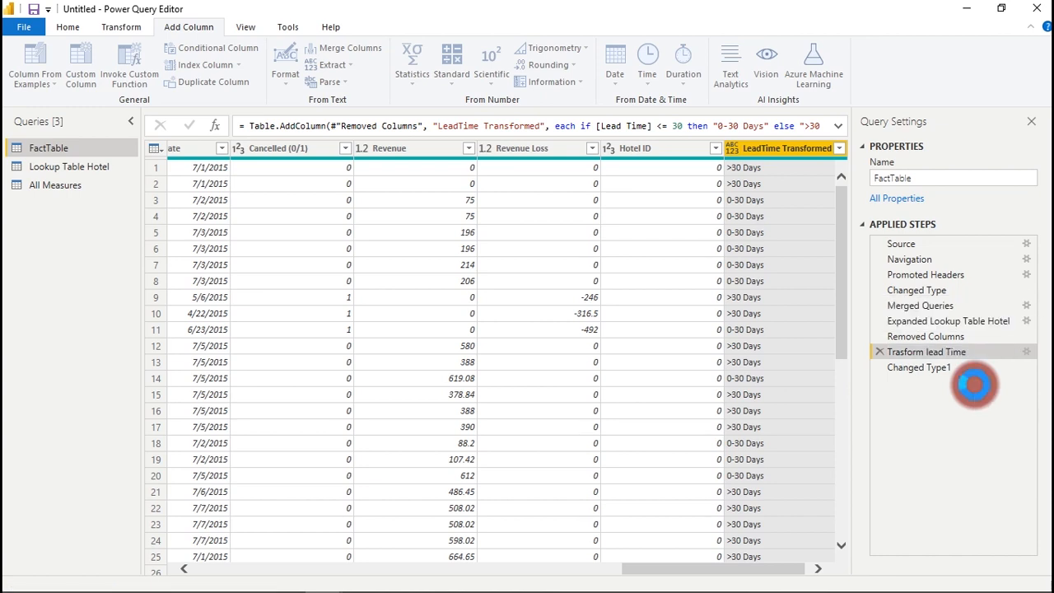
- Examine FactTable's columns at the Changed Type1 step and the conditional rule behind the Trasform lead Time step
left_click(935, 373)
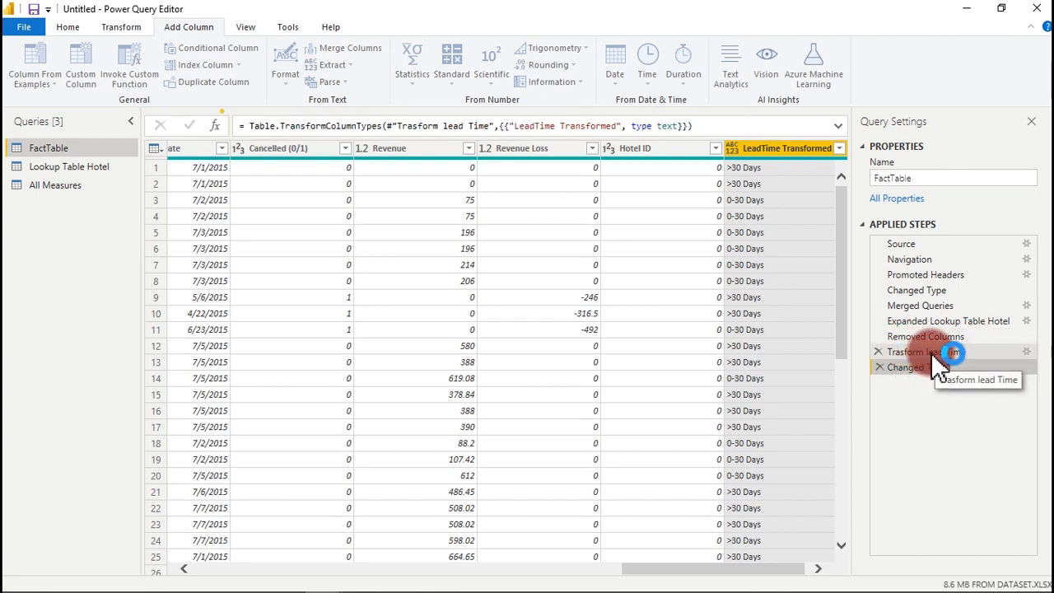
left_click(662, 154)
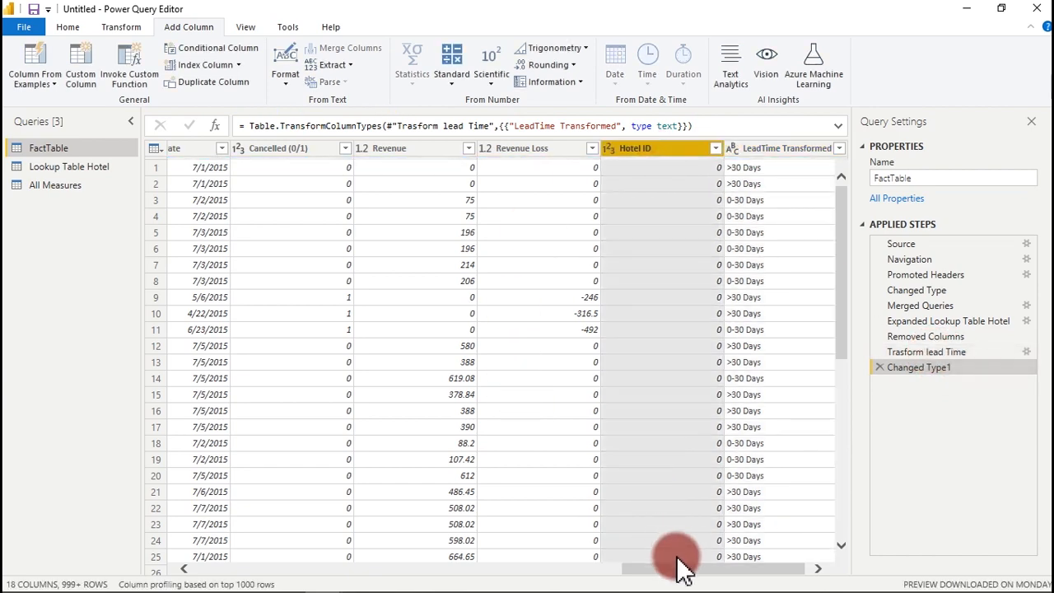
left_click_drag(678, 567, 183, 567)
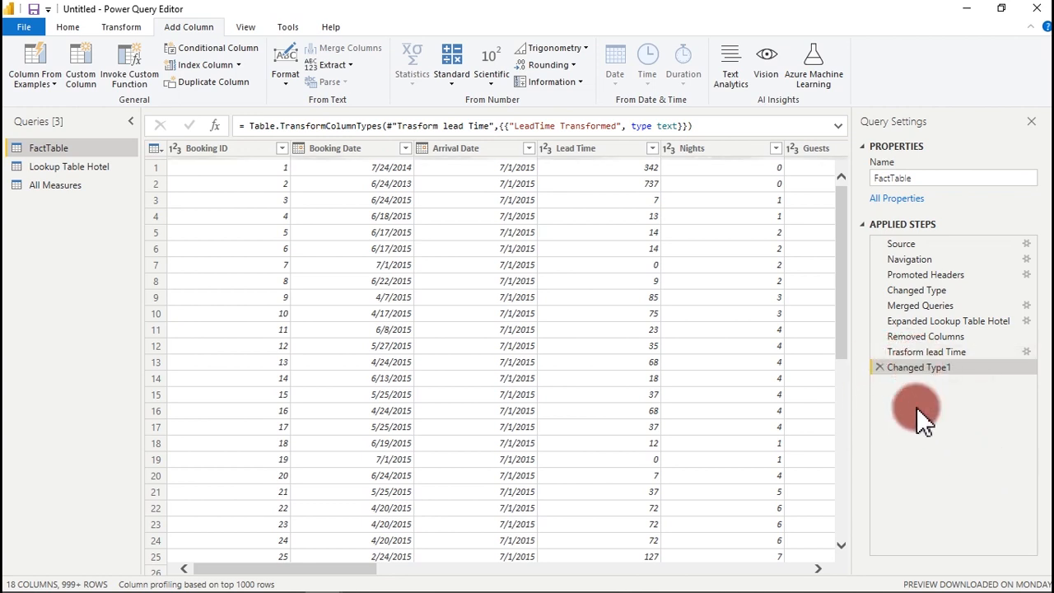
left_click(918, 353)
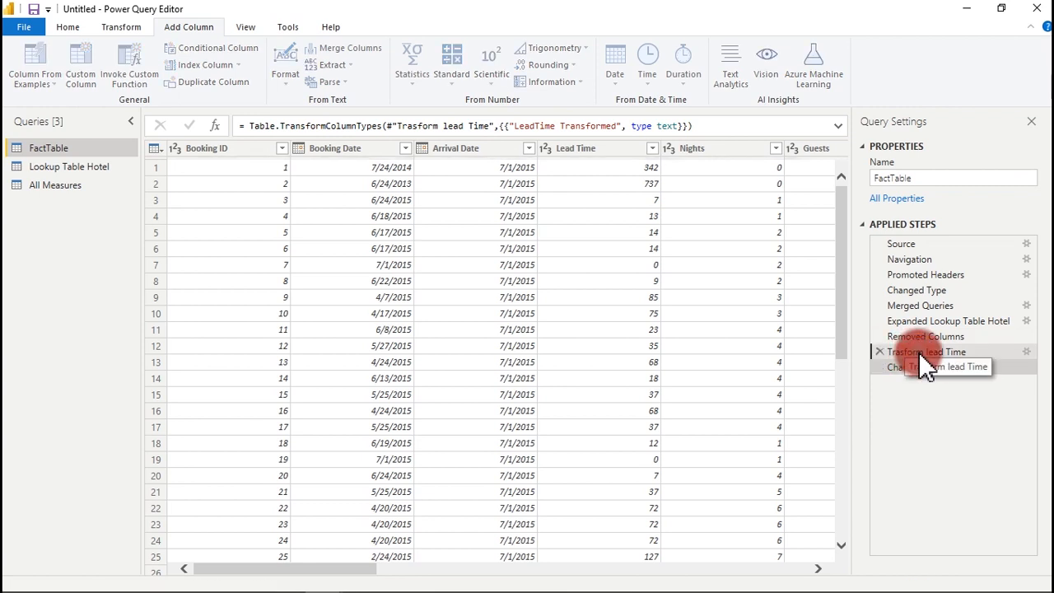
left_click(1026, 352)
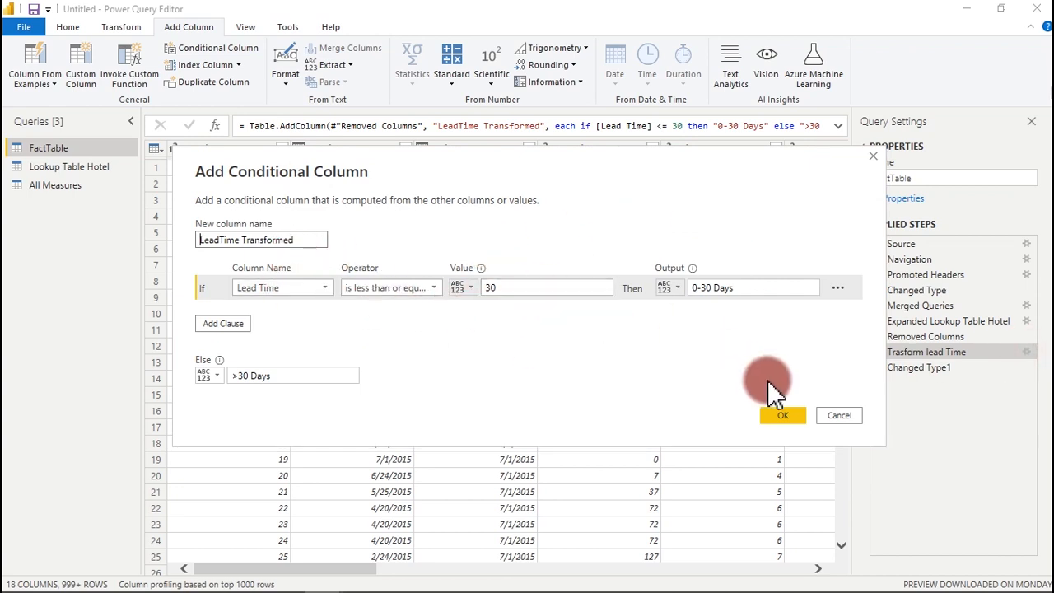
left_click(839, 415)
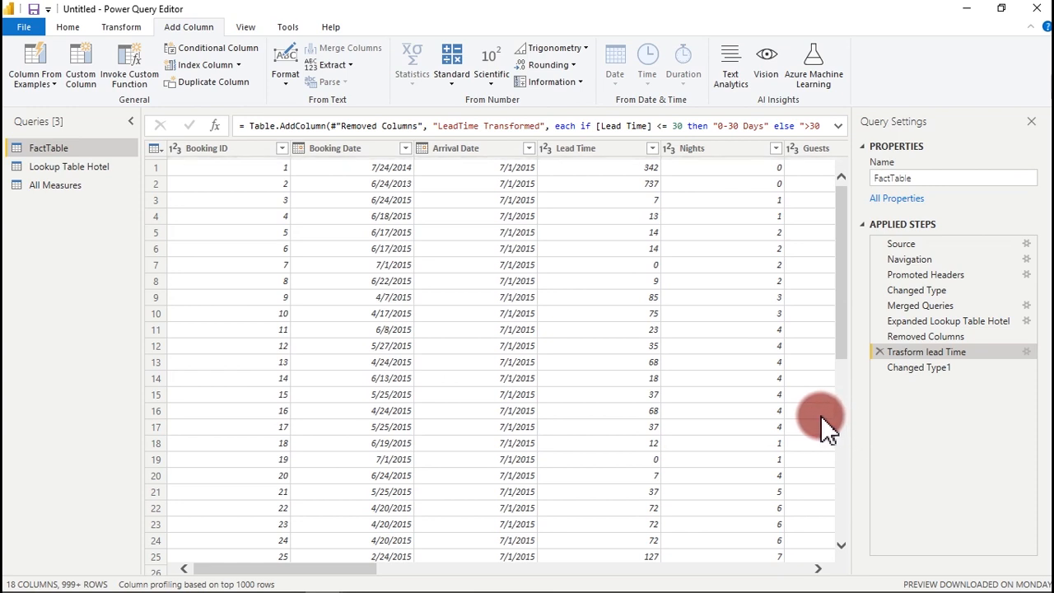
- Apply the query changes, close the query editor and return to the report page in Power BI Desktop
left_click(77, 33)
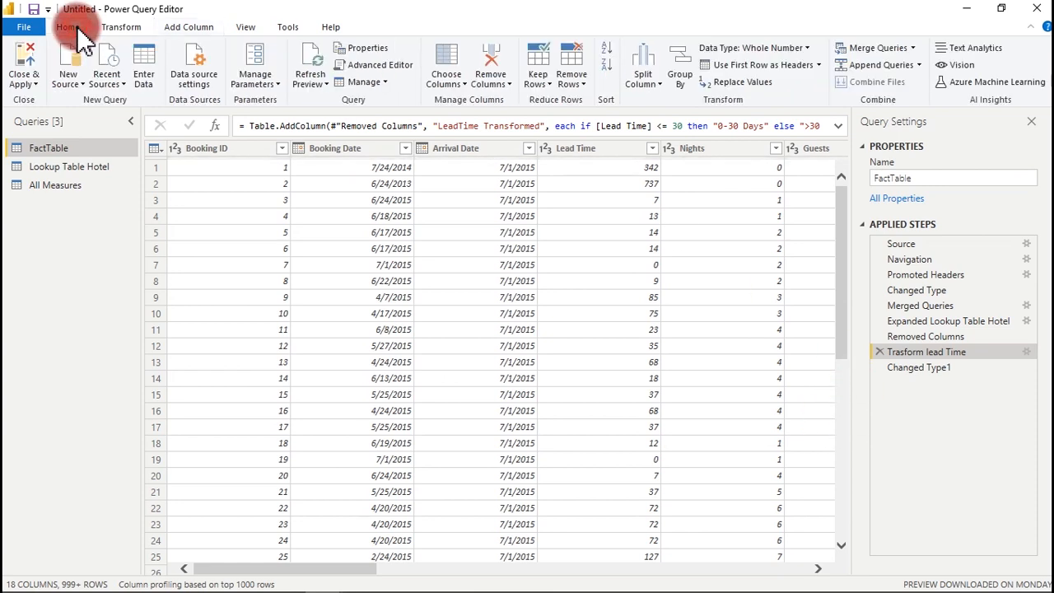
left_click(22, 58)
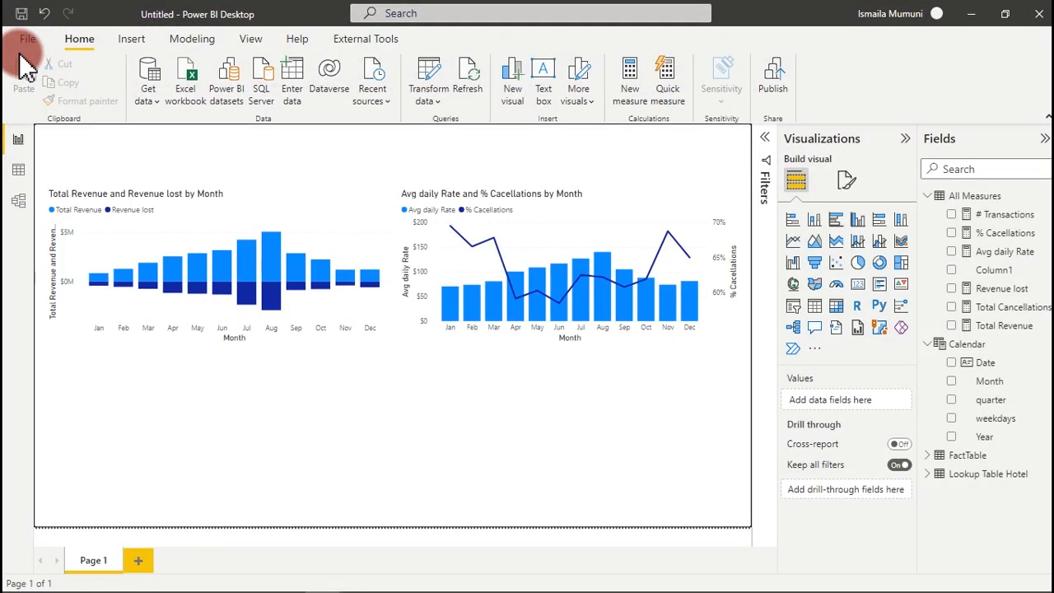
left_click(317, 364)
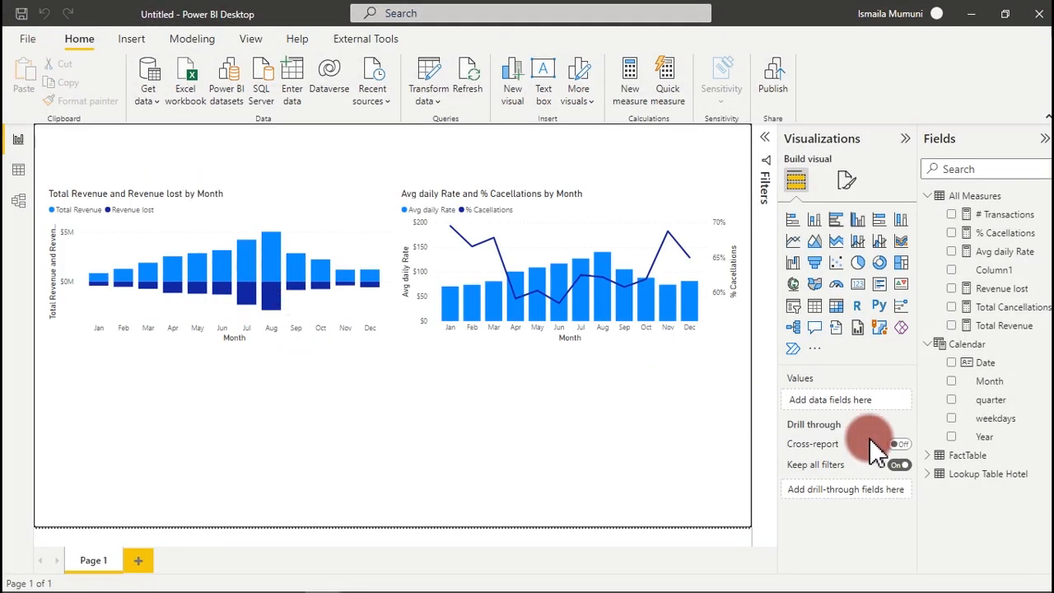
- Add a table visual listing FactTable's LeadTime Transformed field below the revenue chart
left_click(932, 455)
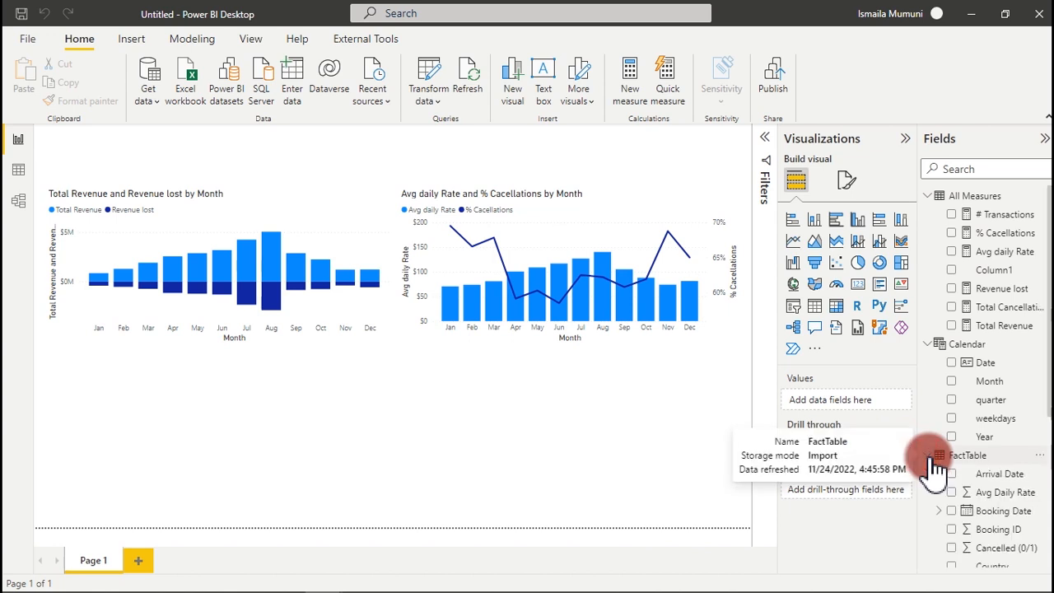
scroll(1042, 370, "down", 2)
left_click_drag(1049, 376, 1049, 541)
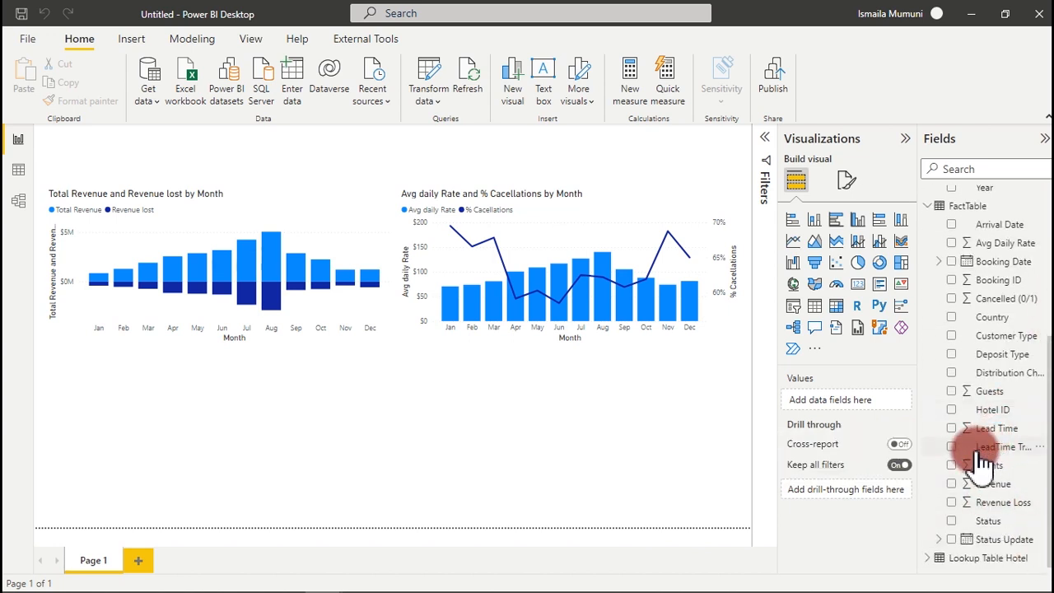
left_click(954, 449)
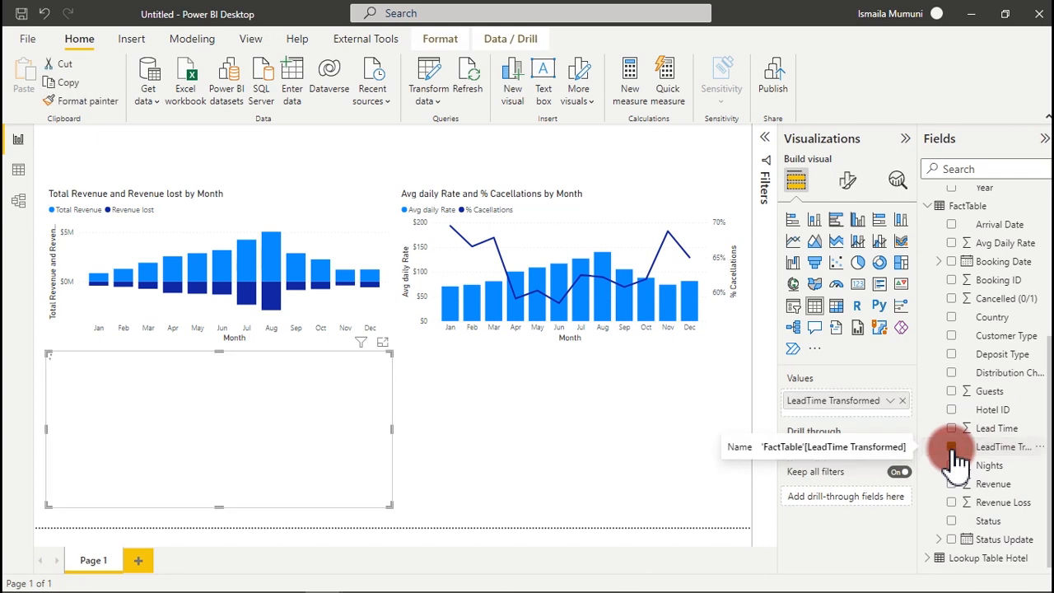
left_click(525, 403)
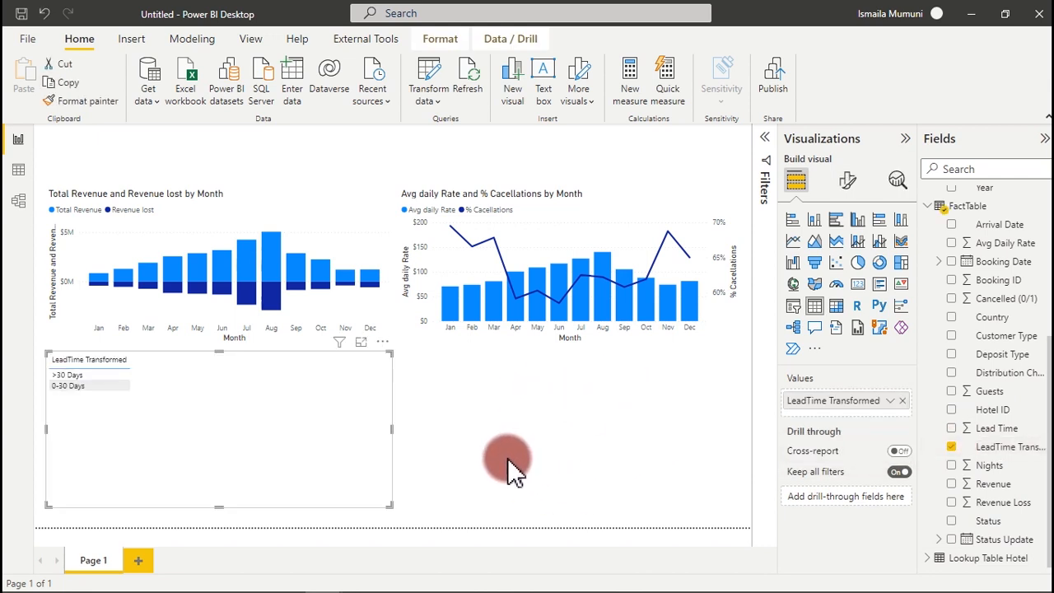
left_click(55, 378)
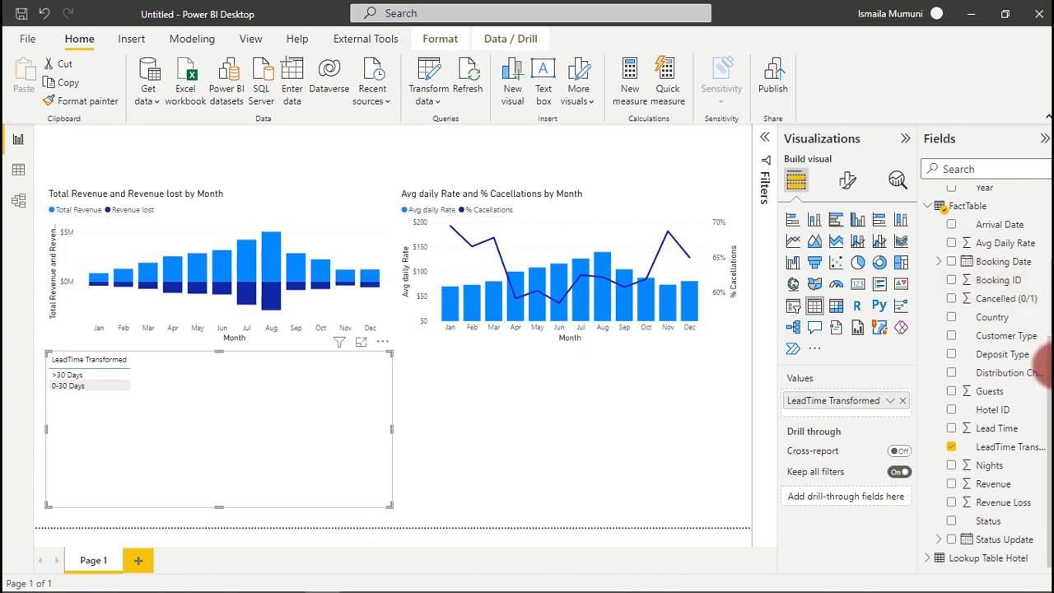
- Add the % Cacellations measure to the lead time table and convert it to a stacked column chart
scroll(1040, 366, "up", 6)
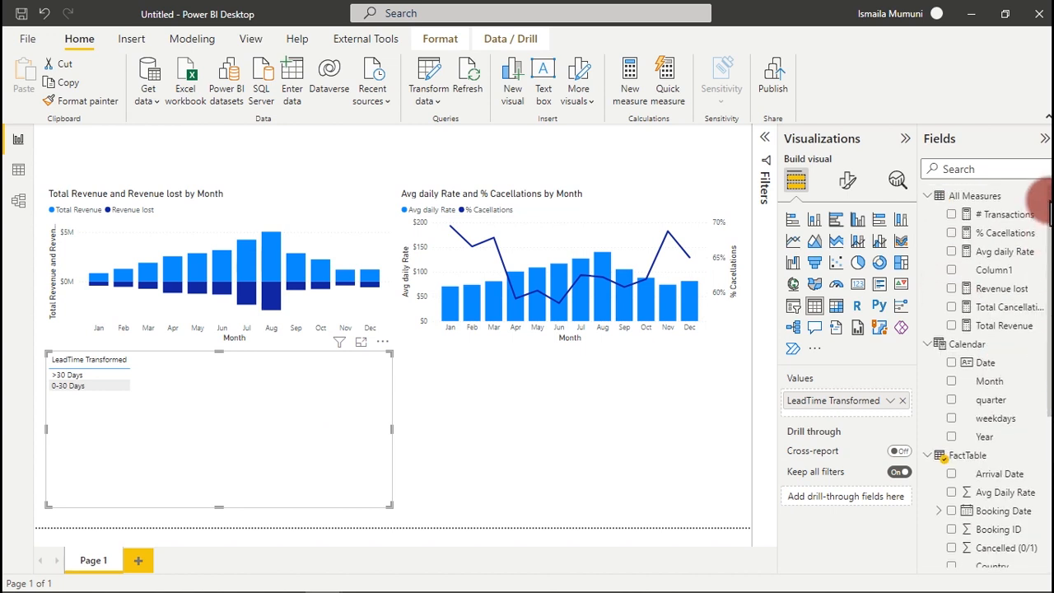
left_click(953, 234)
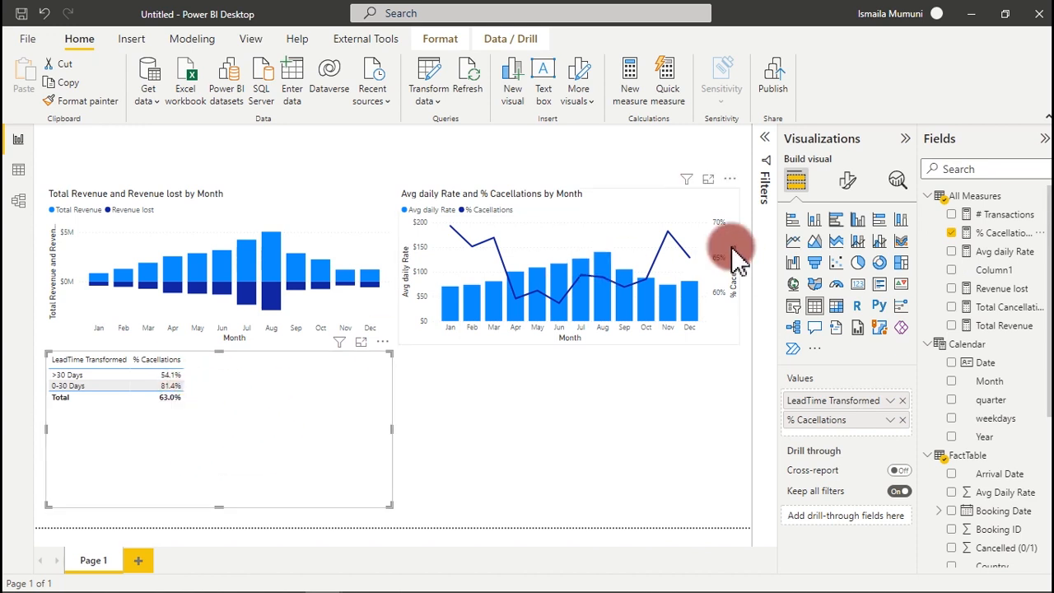
left_click(815, 220)
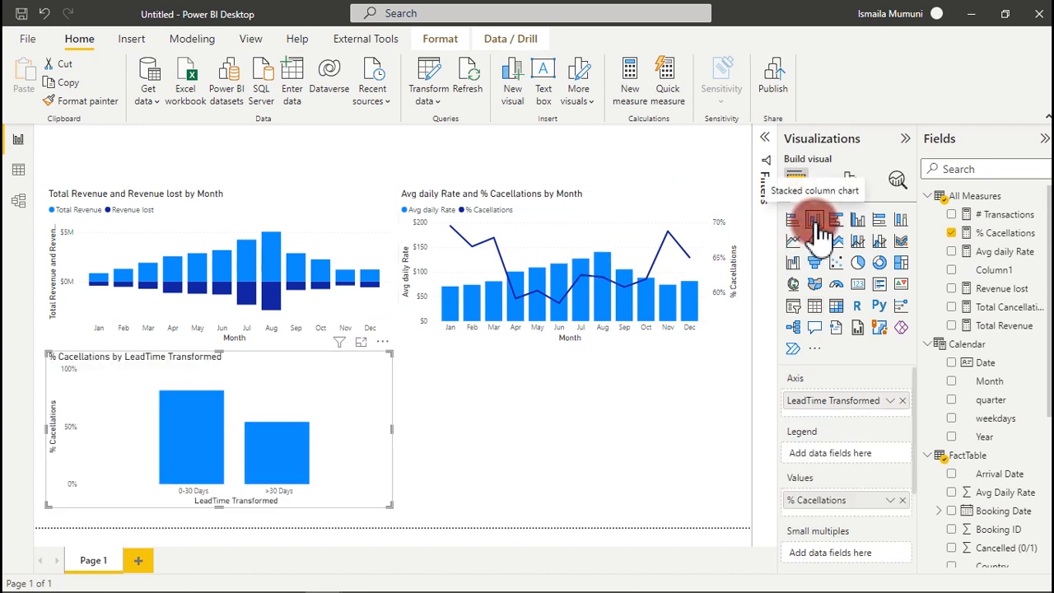
- Shrink the % Cacellations by LeadTime chart to about half width and reduced height, placing it below the daily rate chart's right half
left_click_drag(392, 428, 216, 435)
left_click_drag(153, 412, 666, 403)
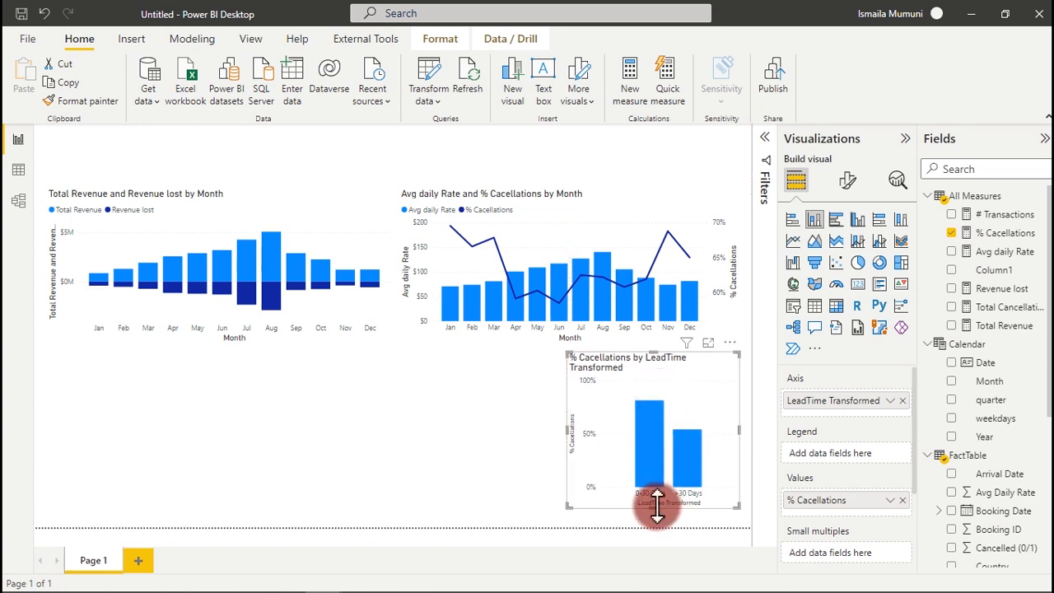
left_click_drag(655, 503, 657, 471)
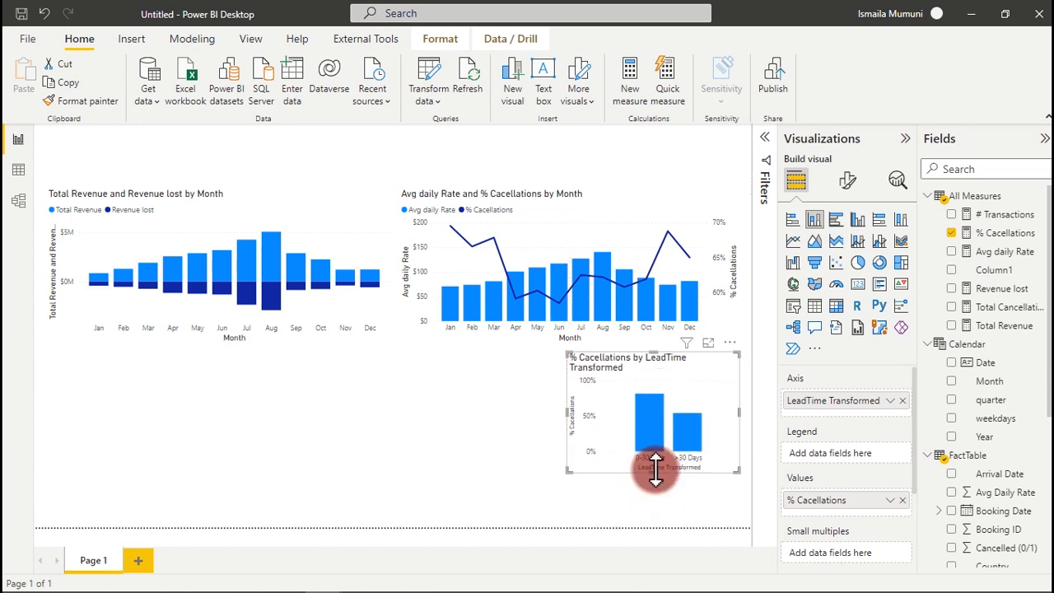
left_click_drag(656, 350, 658, 384)
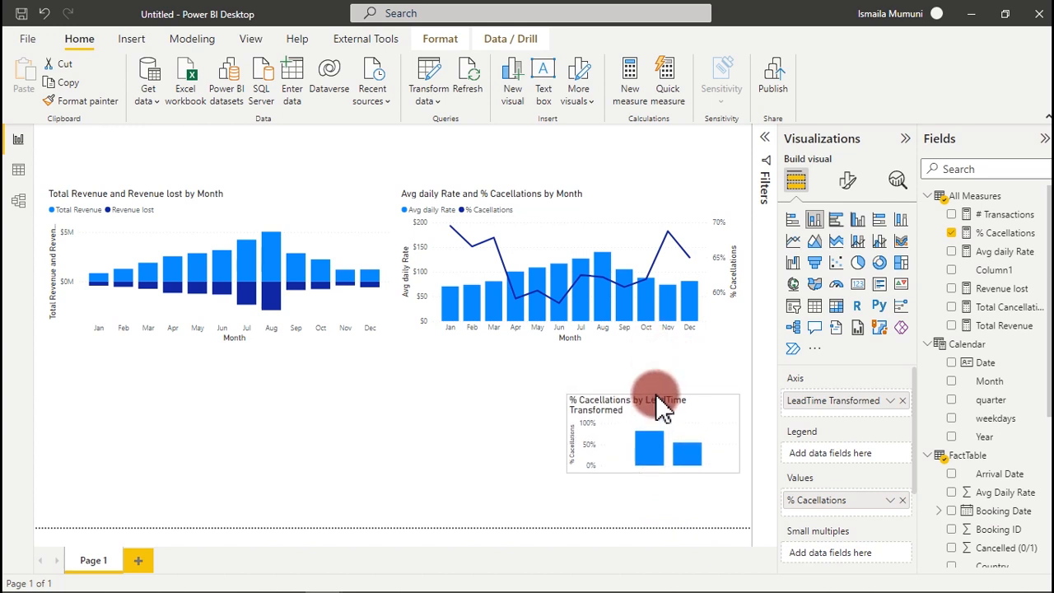
mouse_move(656, 470)
left_mouse_down()
mouse_move(657, 494)
mouse_move(651, 484)
left_mouse_up()
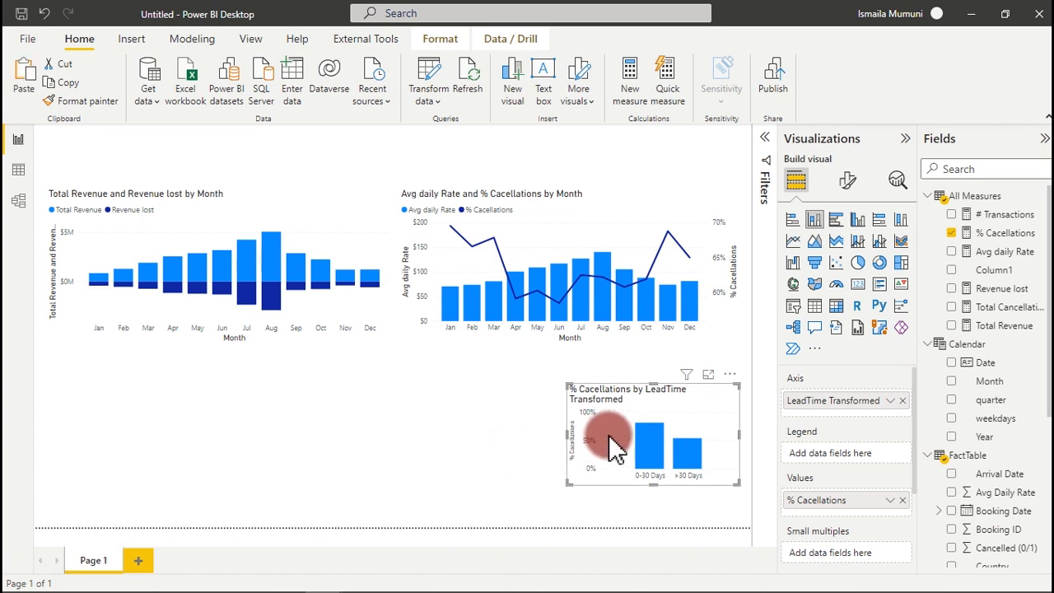
- Place a copy of the % Cacellations by LeadTime chart to its left and replace the copy's values with Avg daily Rate
left_click_drag(613, 449, 619, 455)
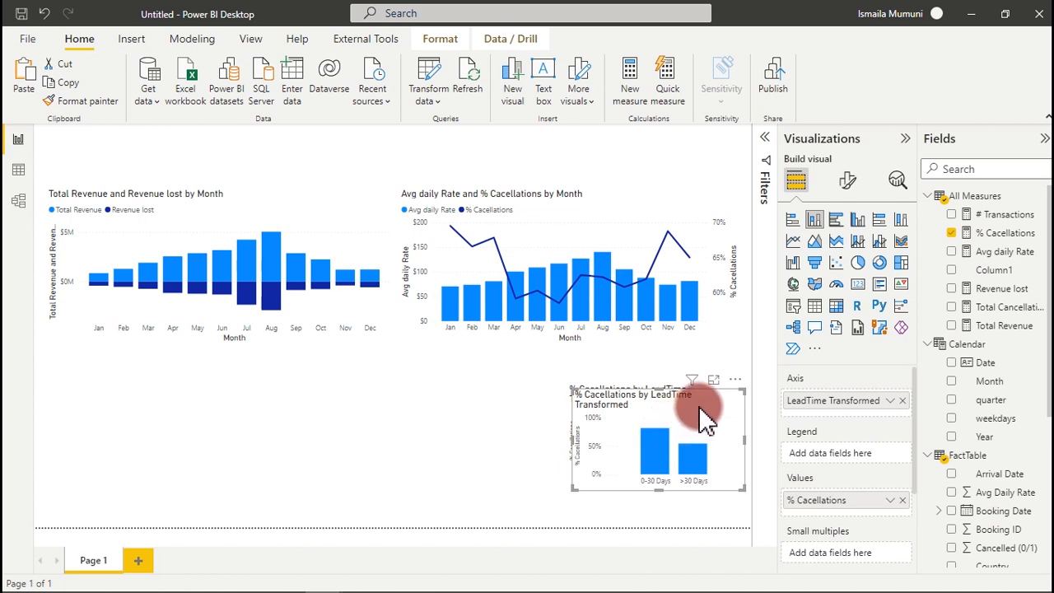
left_click_drag(733, 381, 544, 376)
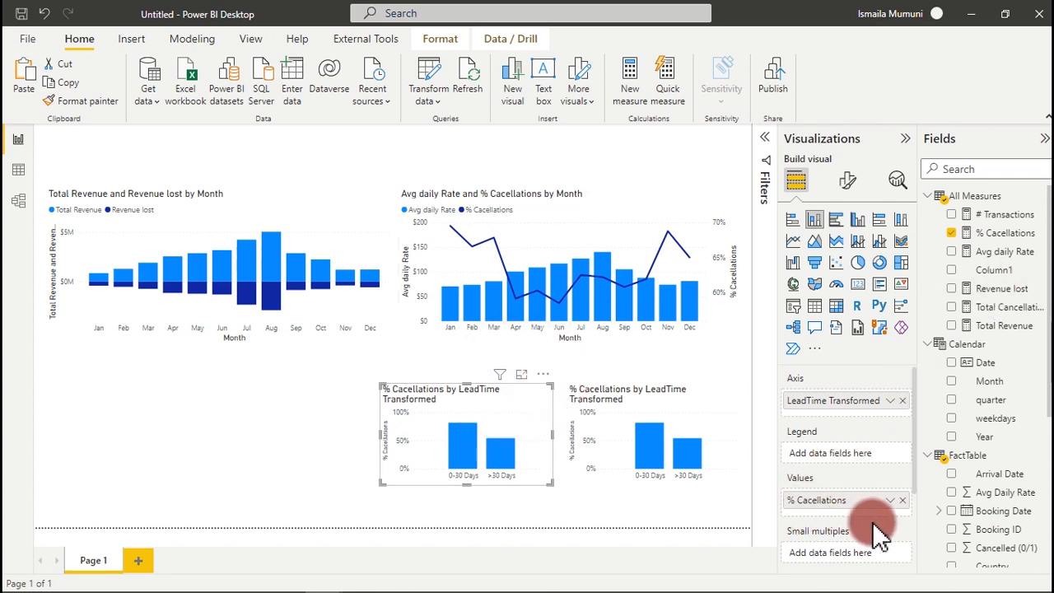
left_click_drag(895, 505, 916, 486)
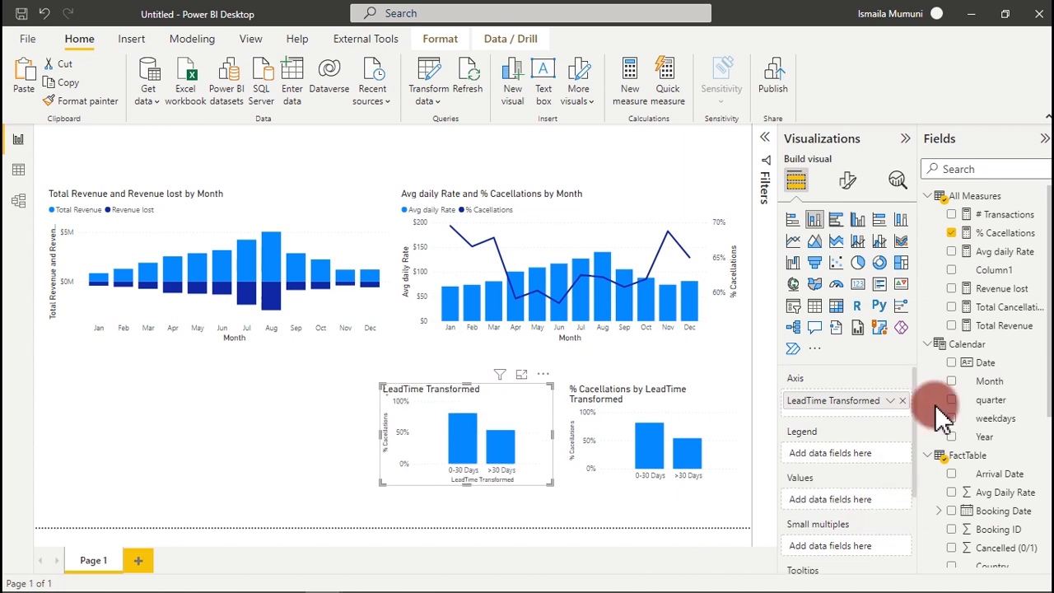
left_click(955, 252)
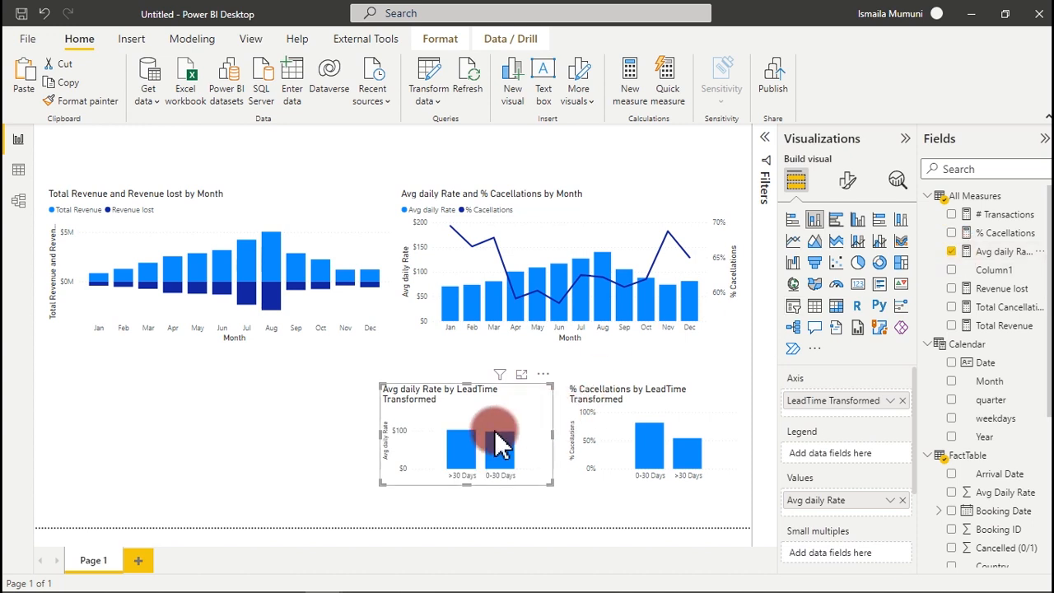
left_click(346, 435)
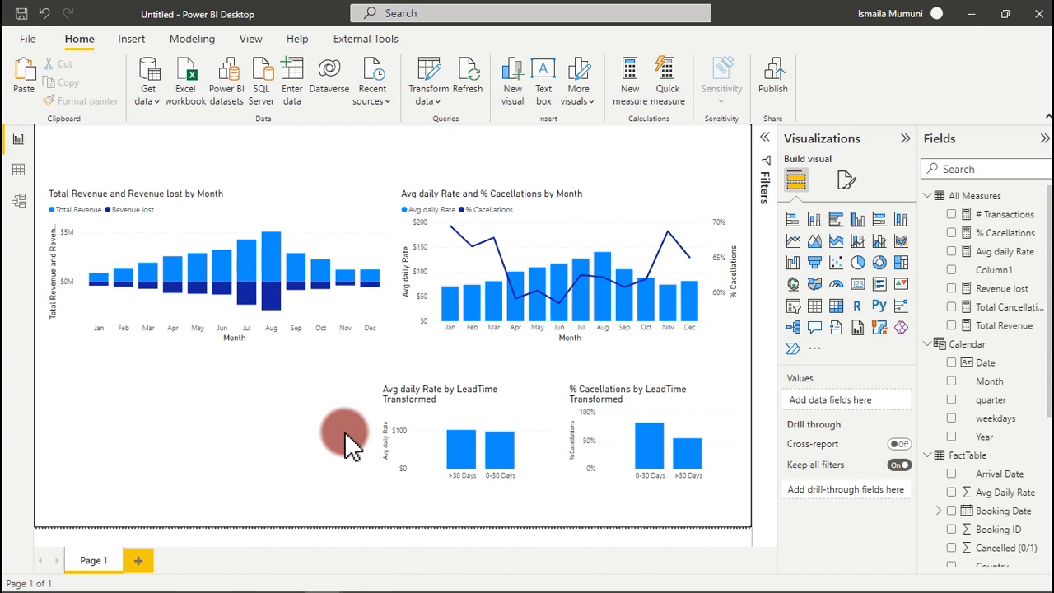
- Narrow the Avg daily Rate and % Cacellations by LeadTime charts slightly by moving their left edges inward
left_click(471, 415)
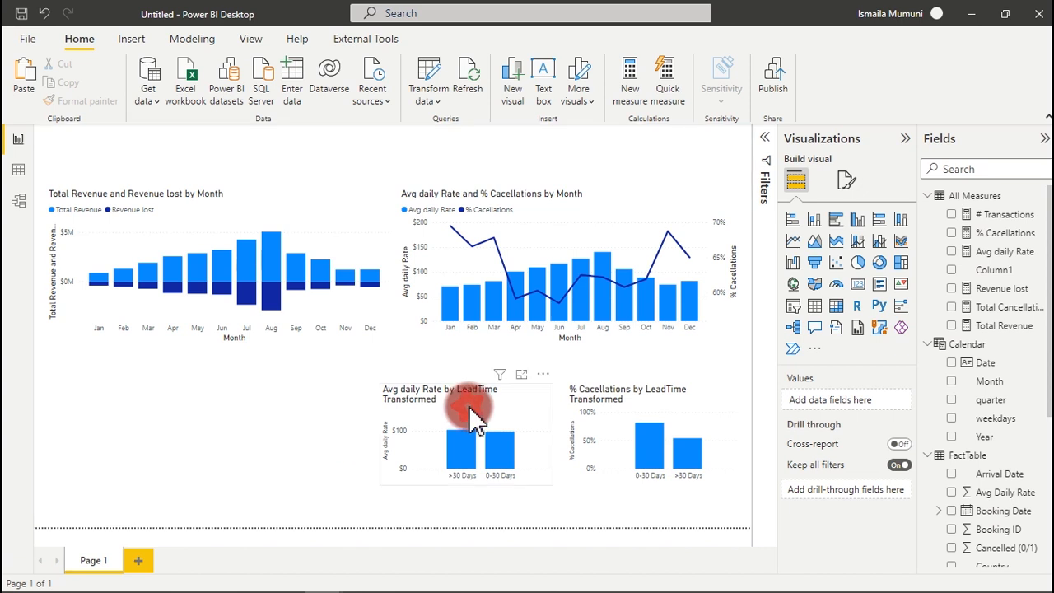
left_click_drag(380, 435, 401, 448)
left_click(581, 445)
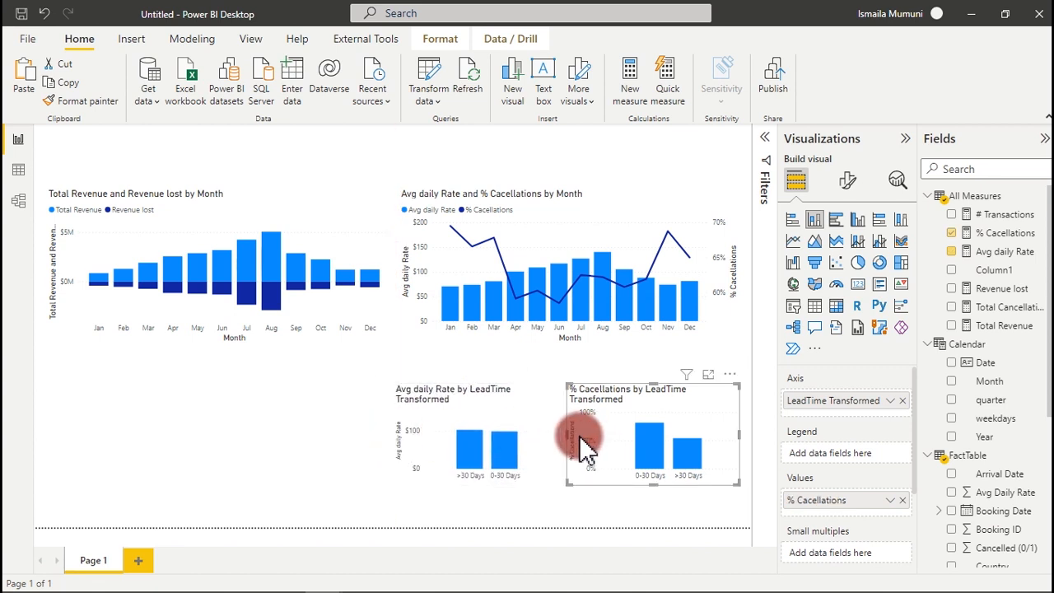
left_click_drag(571, 436, 583, 437)
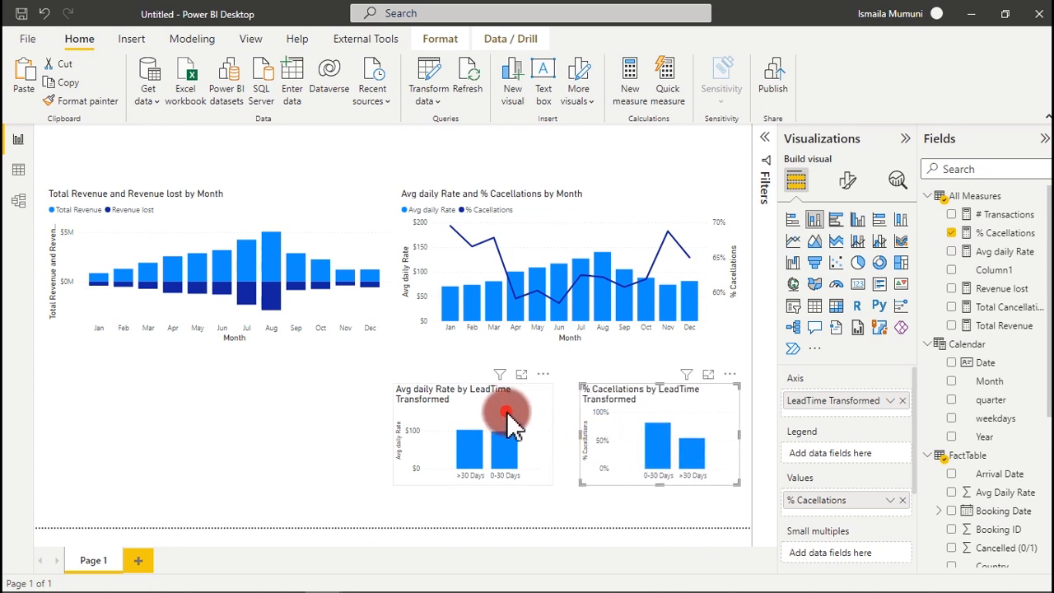
- Place a copy of the Avg daily Rate by LeadTime chart to its left and clear the copy's axis and value fields
left_click(510, 424)
left_click_drag(511, 424, 347, 418)
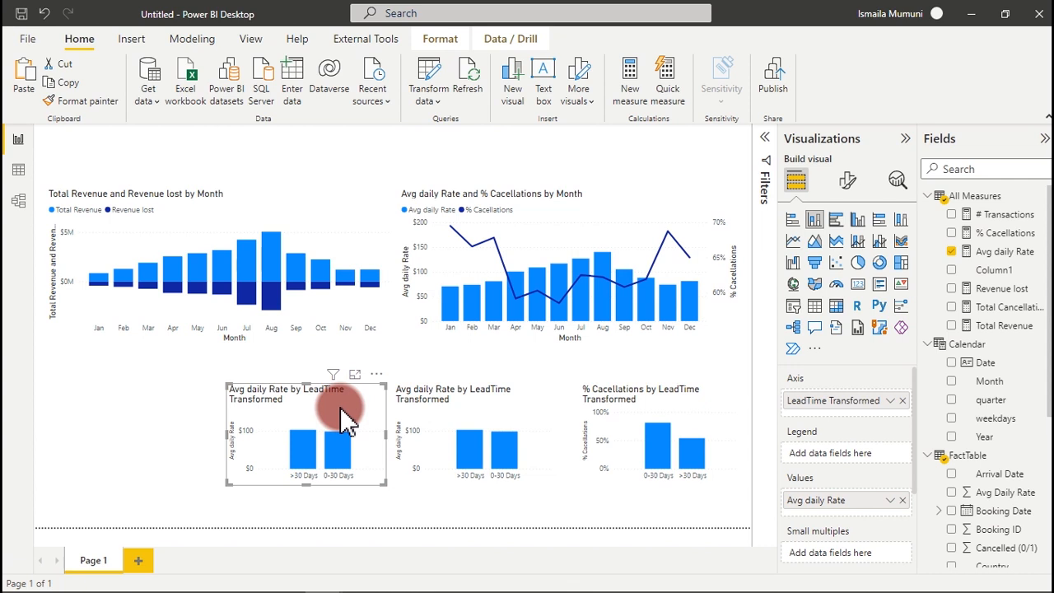
left_click(903, 401)
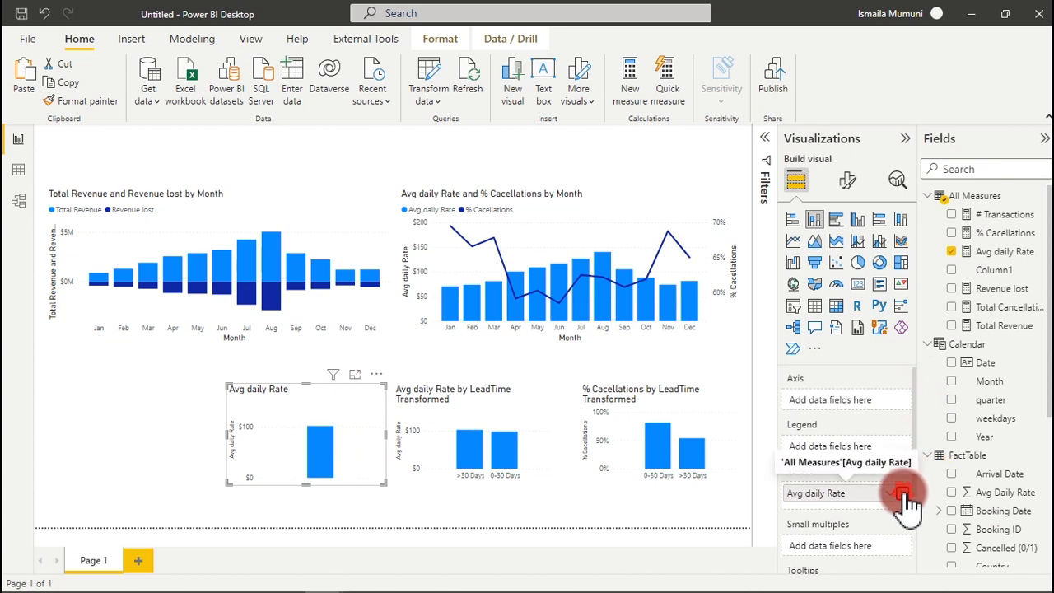
left_click(902, 492)
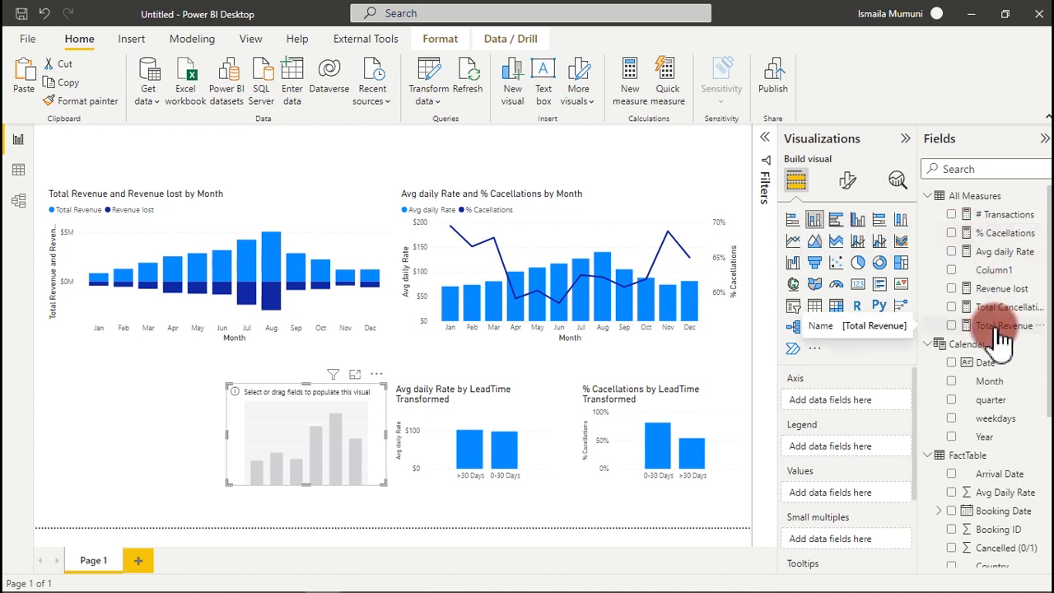
- Fill the empty chart with the Total Cancellations measure by the Calendar table's weekdays field
left_click(81, 408)
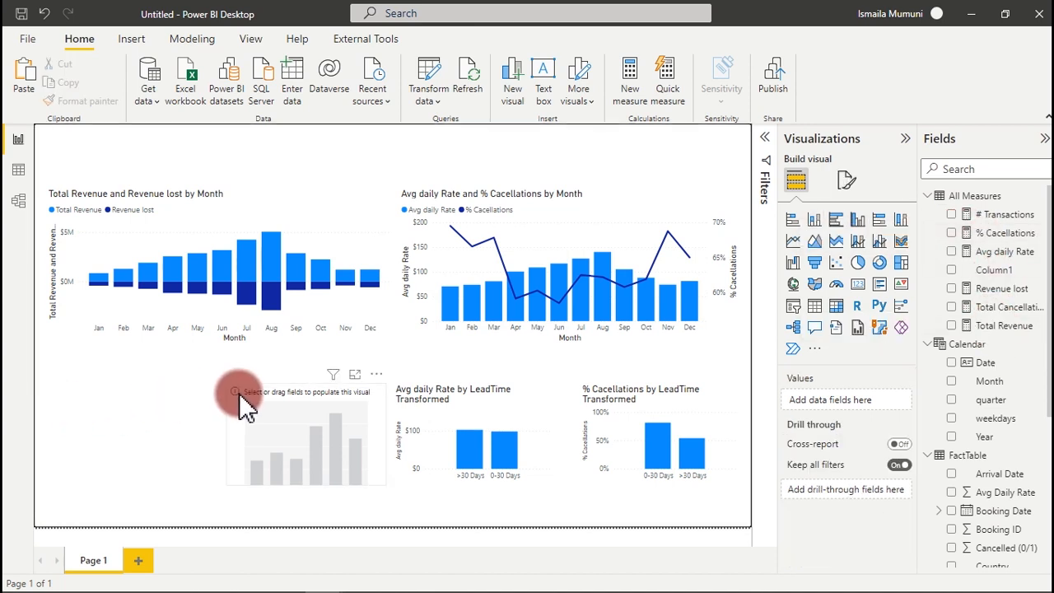
left_click(276, 406)
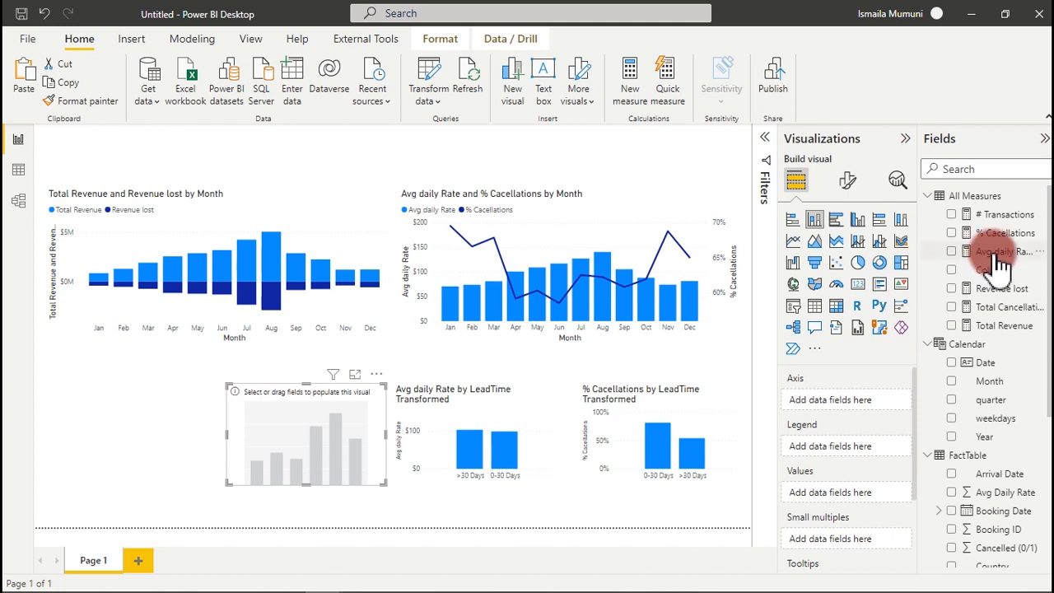
left_click(953, 306)
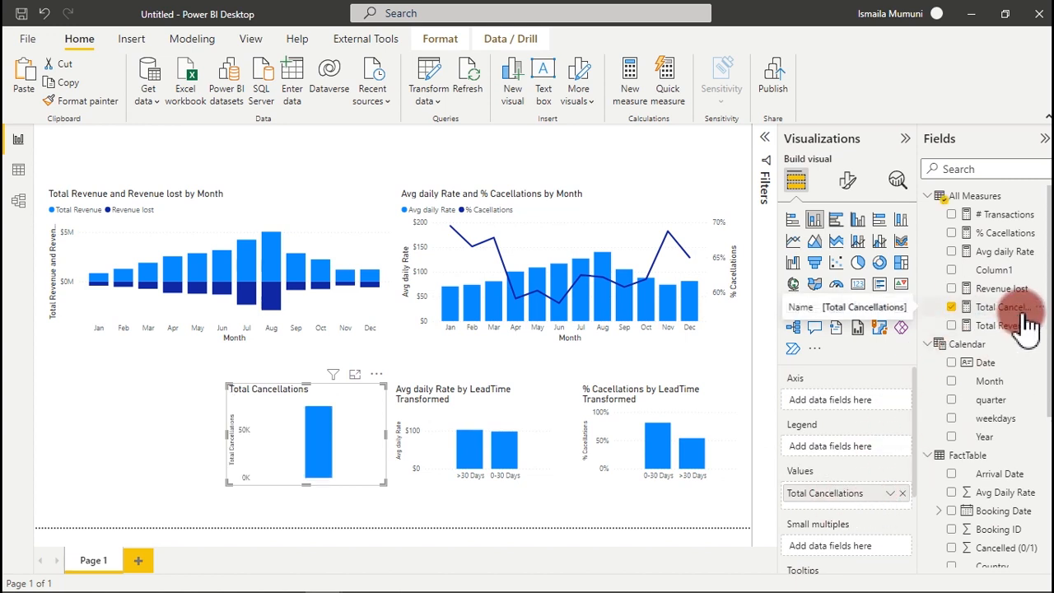
left_click(955, 418)
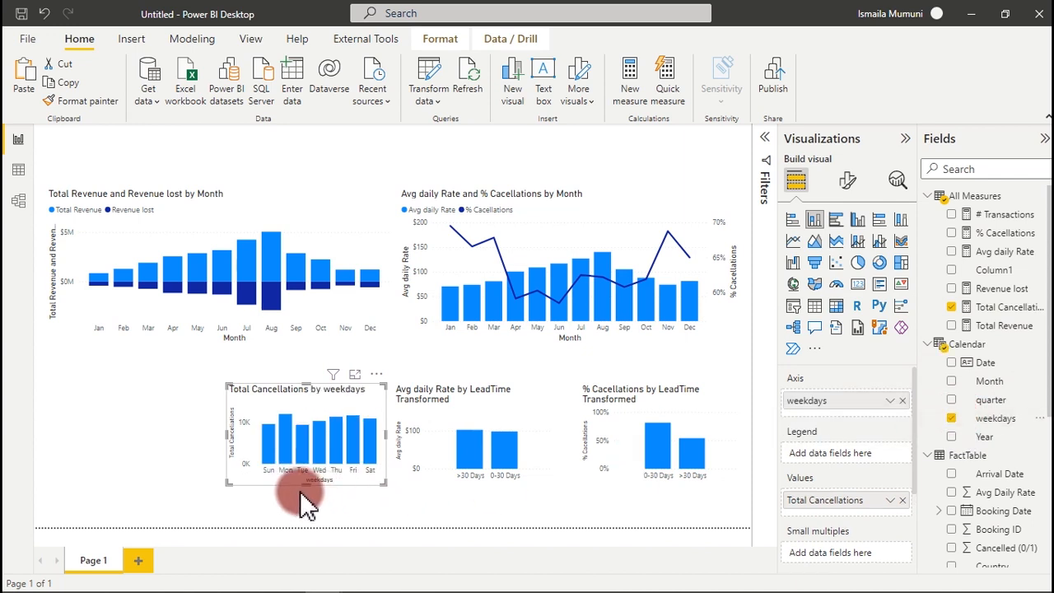
left_click(140, 482)
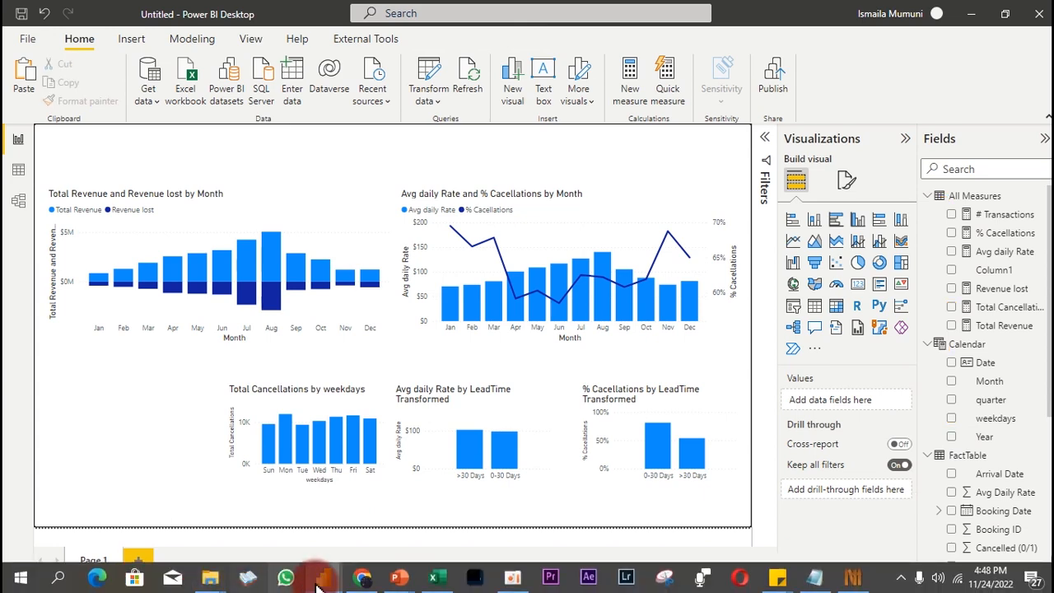
- Switch to the finished Dashboard report and examine its monthly revenue, daily rate, weekday cancellation and lead time charts
left_click(329, 581)
left_click(283, 530)
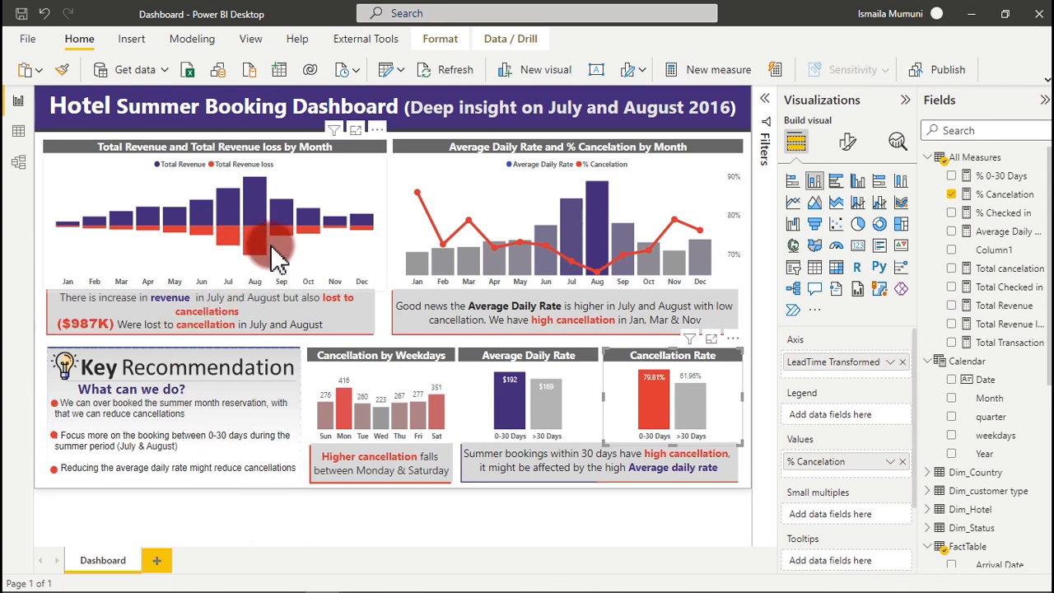
mouse_move(252, 240)
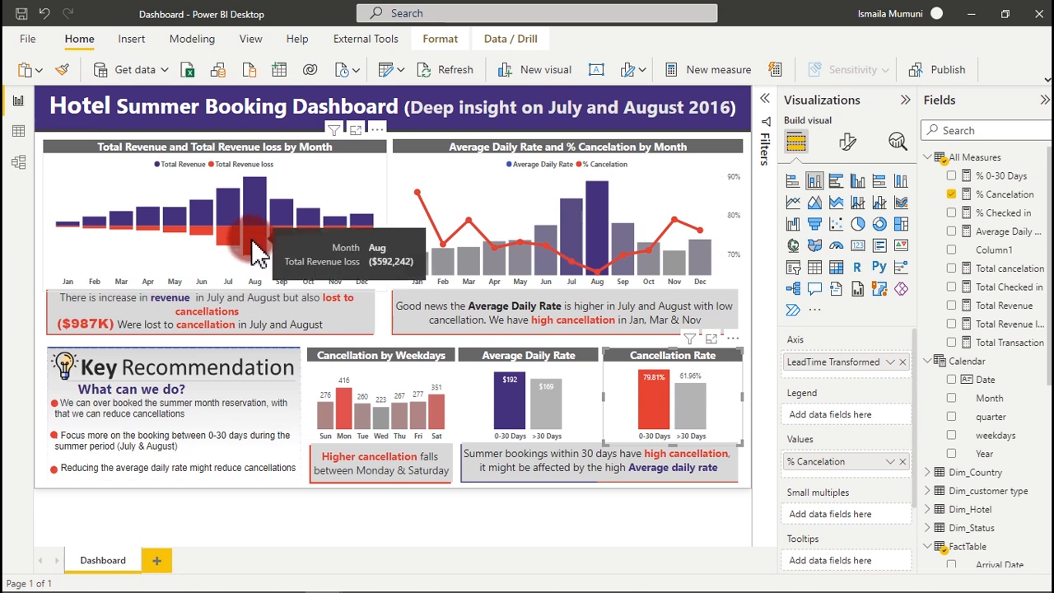
mouse_move(425, 216)
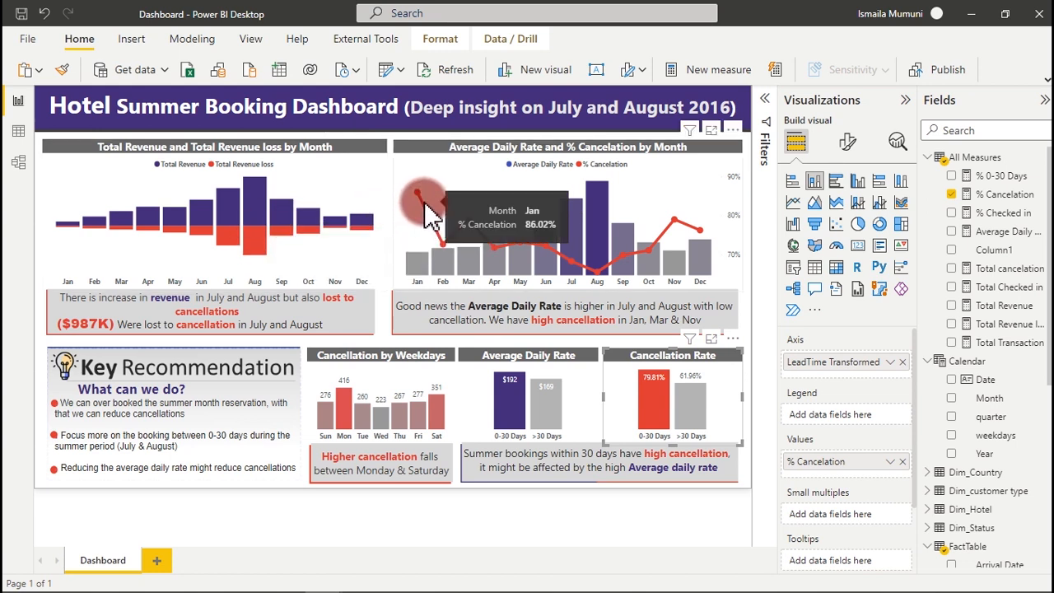
mouse_move(665, 400)
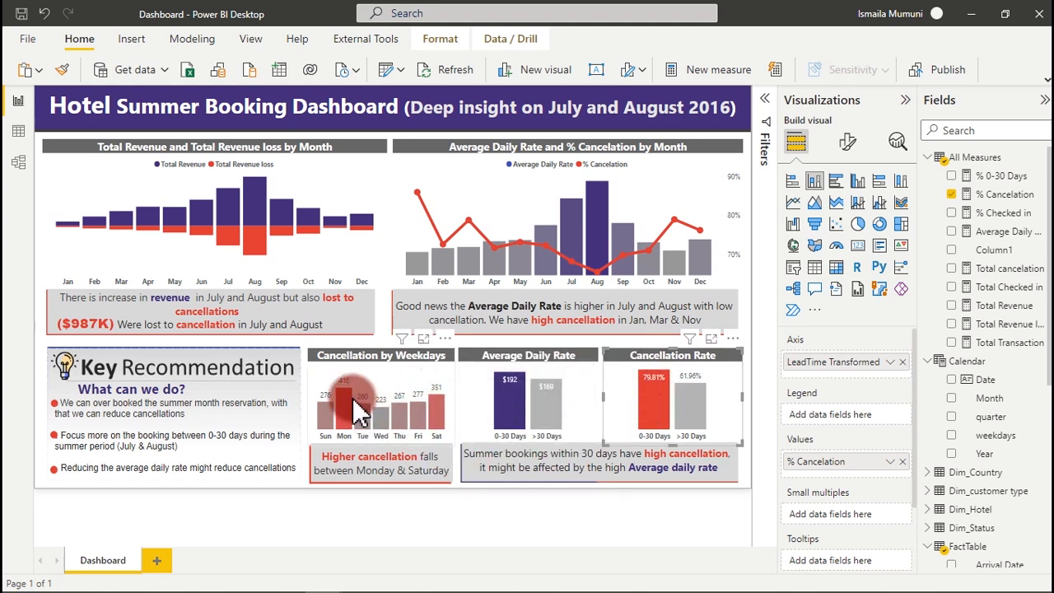
mouse_move(349, 401)
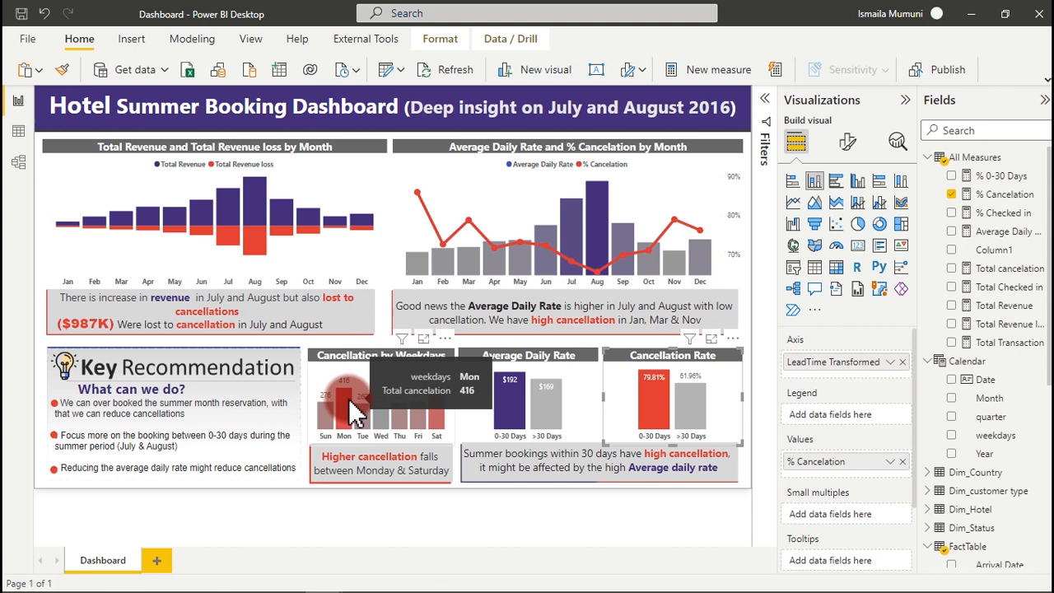
mouse_move(600, 208)
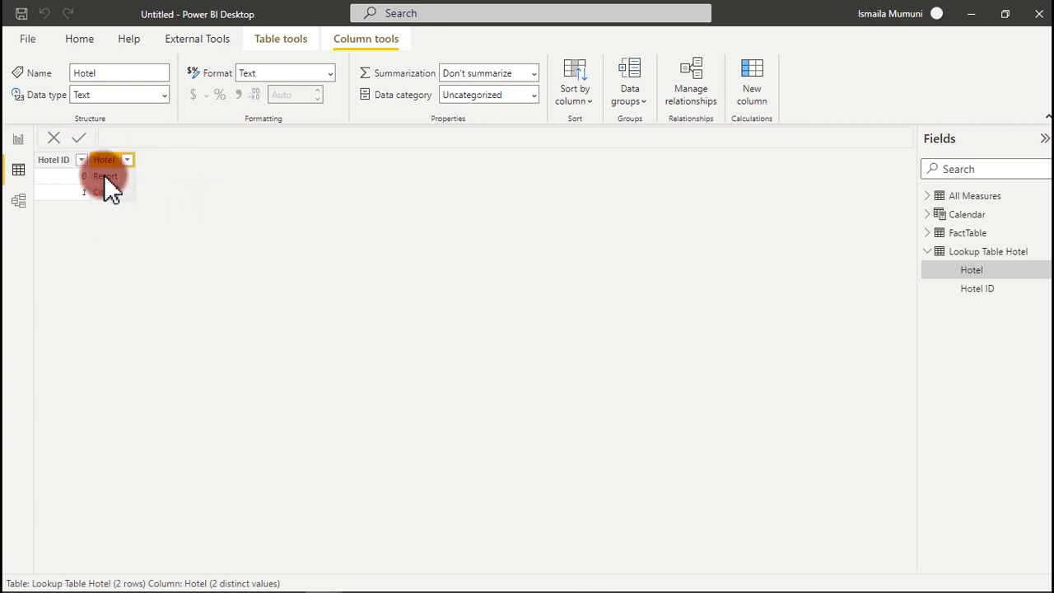
- Return to the report page and filter all pages to Resort using the Hotel field from Lookup Table Hotel
left_click(18, 138)
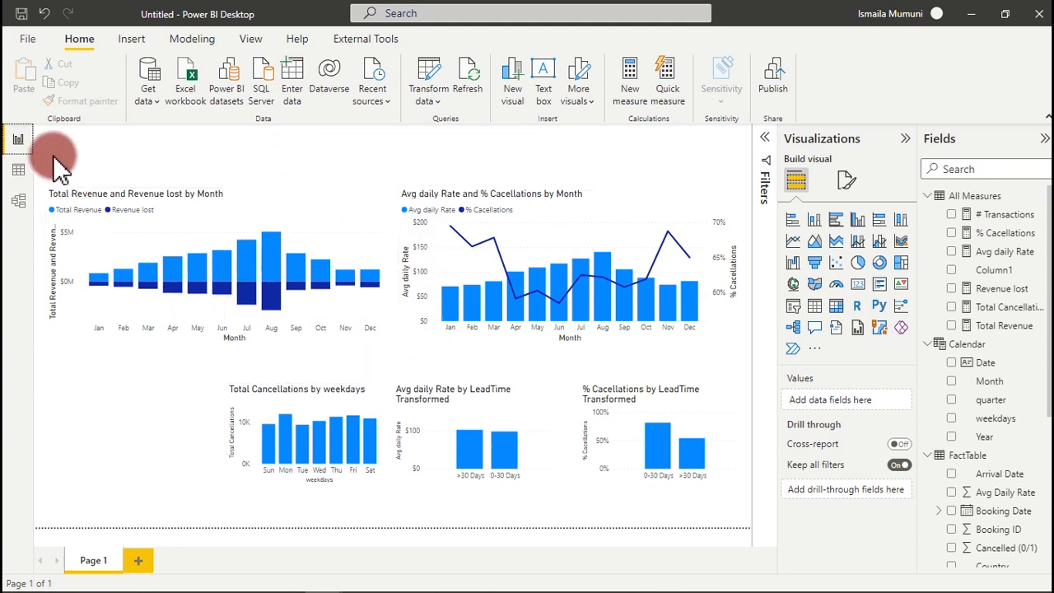
left_click(767, 141)
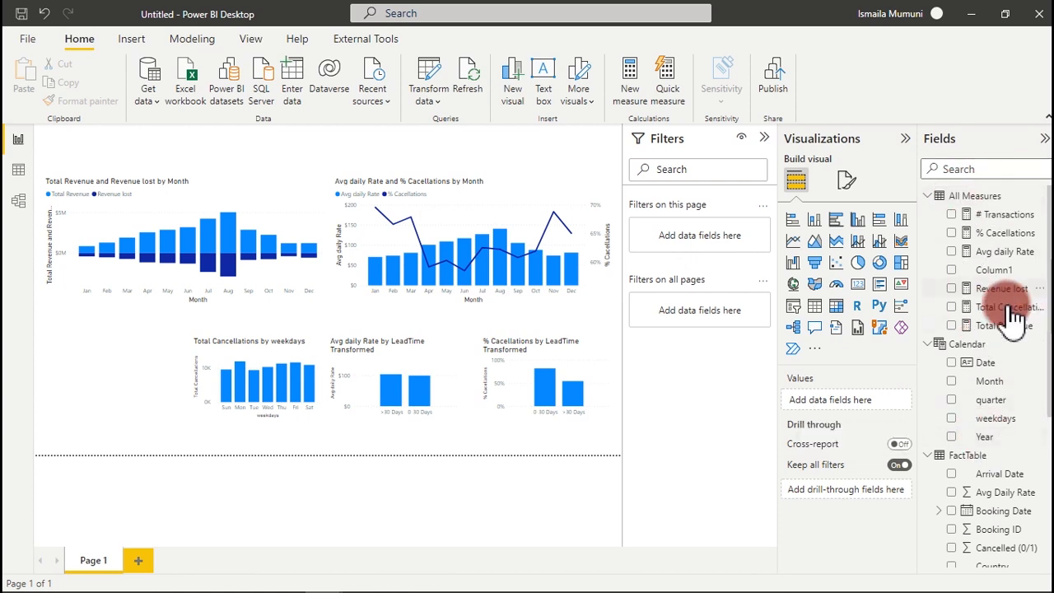
left_click(1043, 138)
left_click(1041, 144)
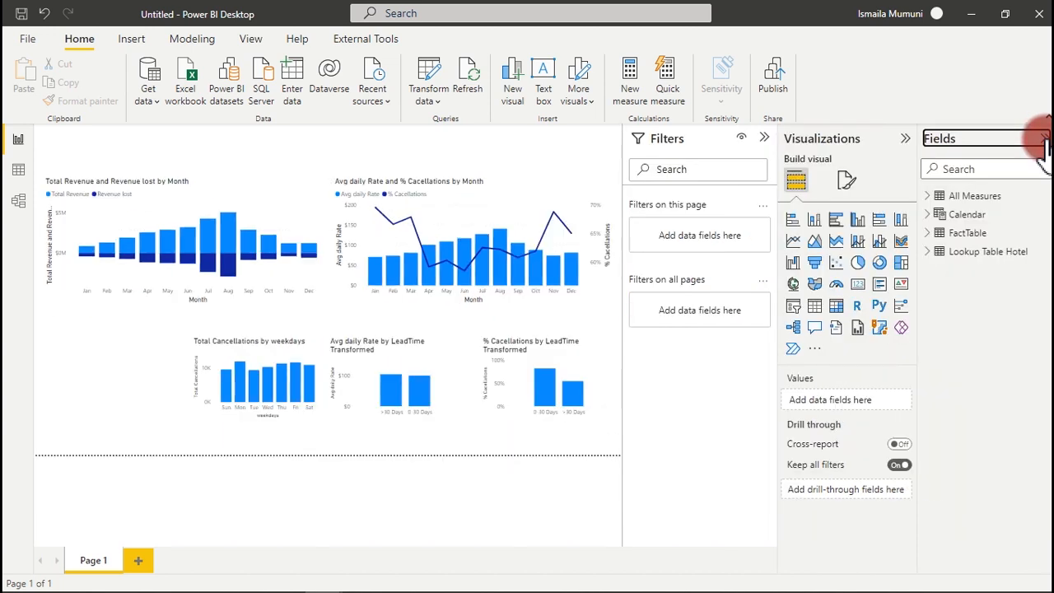
left_click(996, 295)
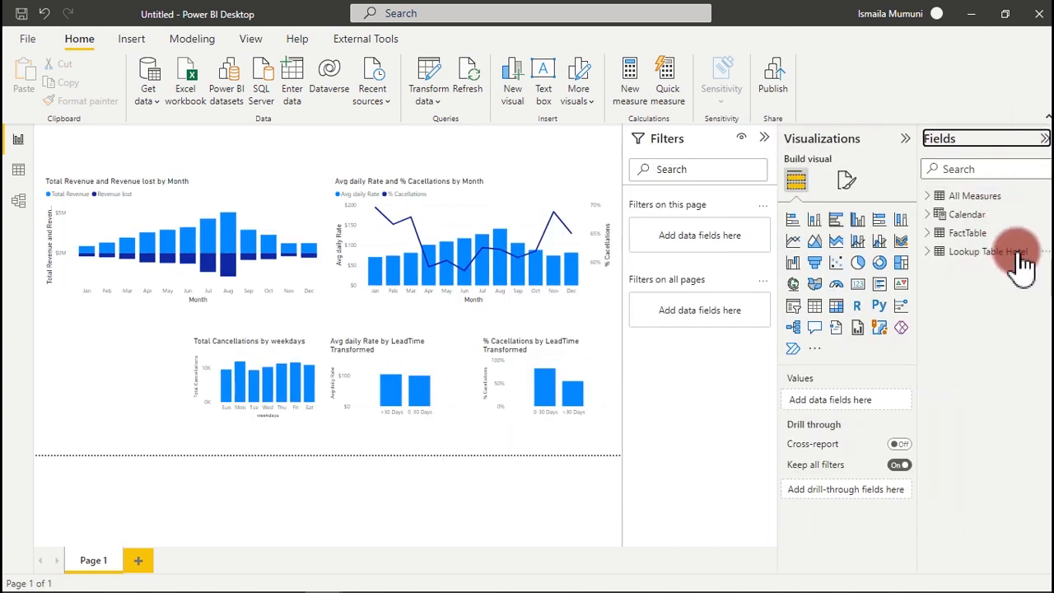
left_click(935, 253)
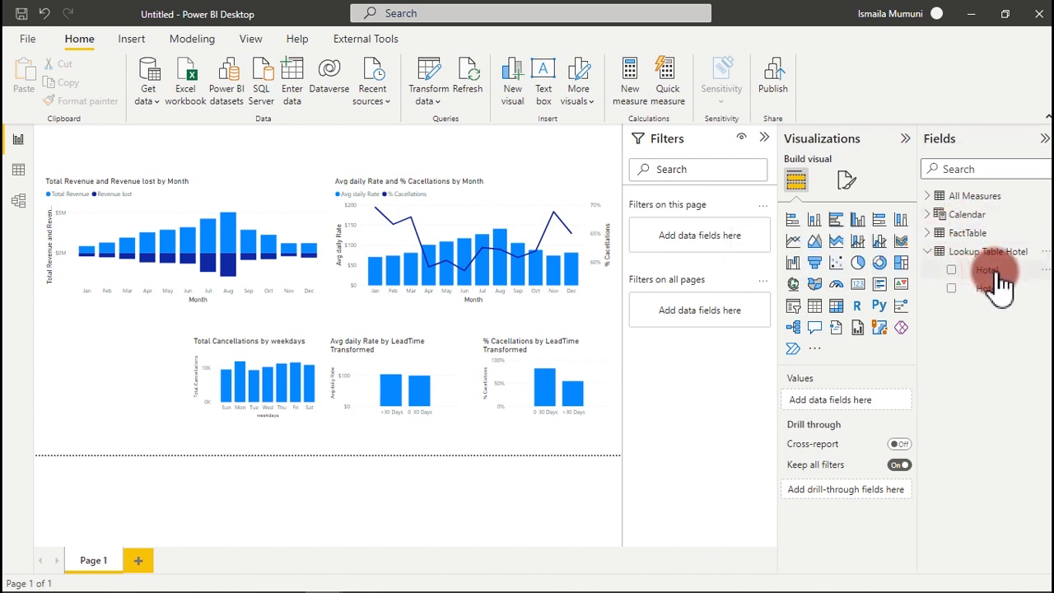
left_click_drag(999, 280, 725, 321)
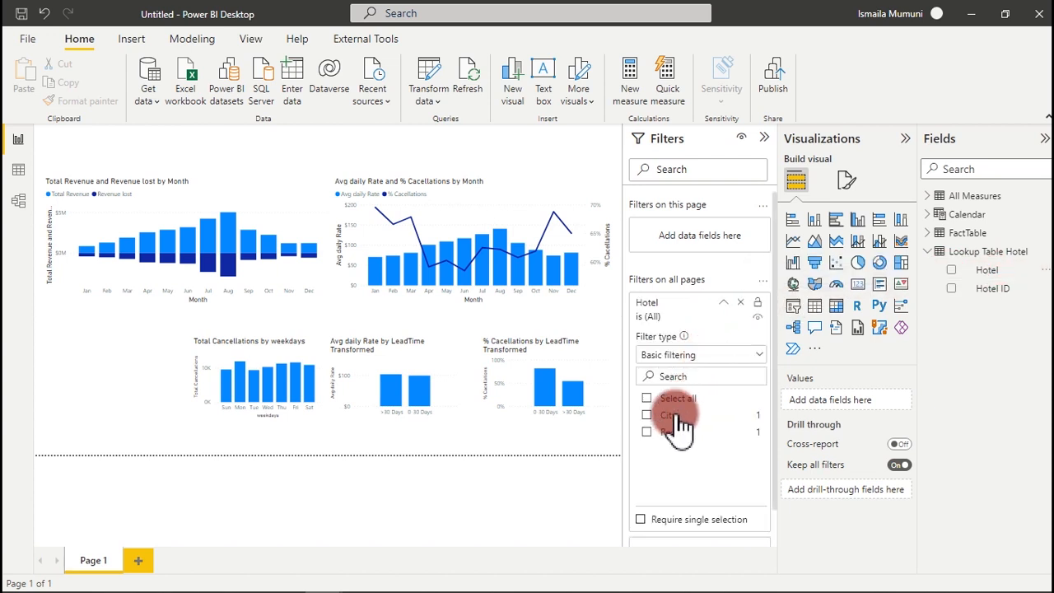
left_click(648, 433)
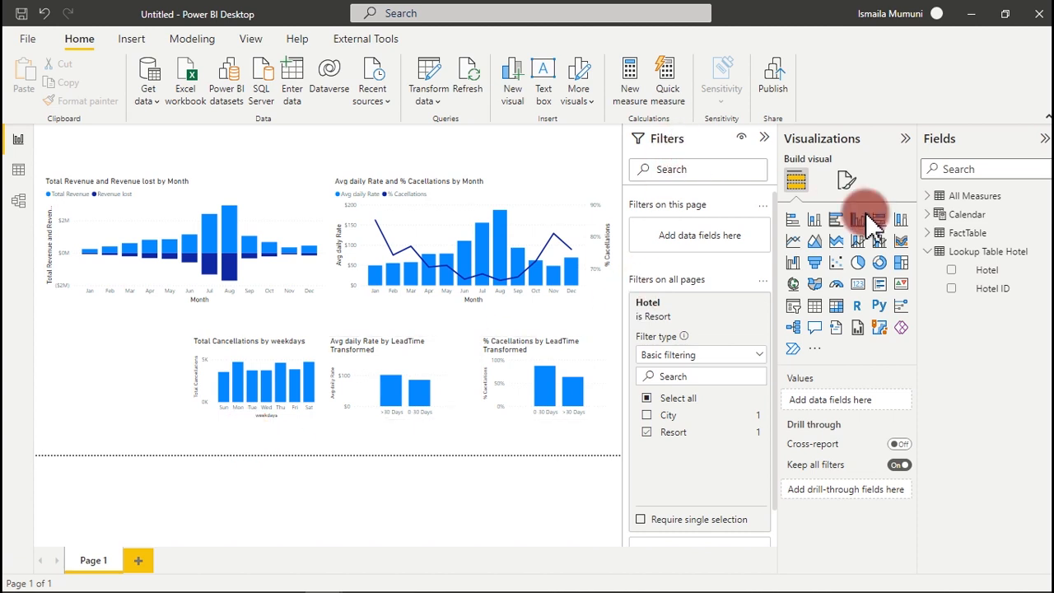
- Add the Calendar table's Year field as a filter on all pages, using basic filtering with 2016 selected
left_click(935, 217)
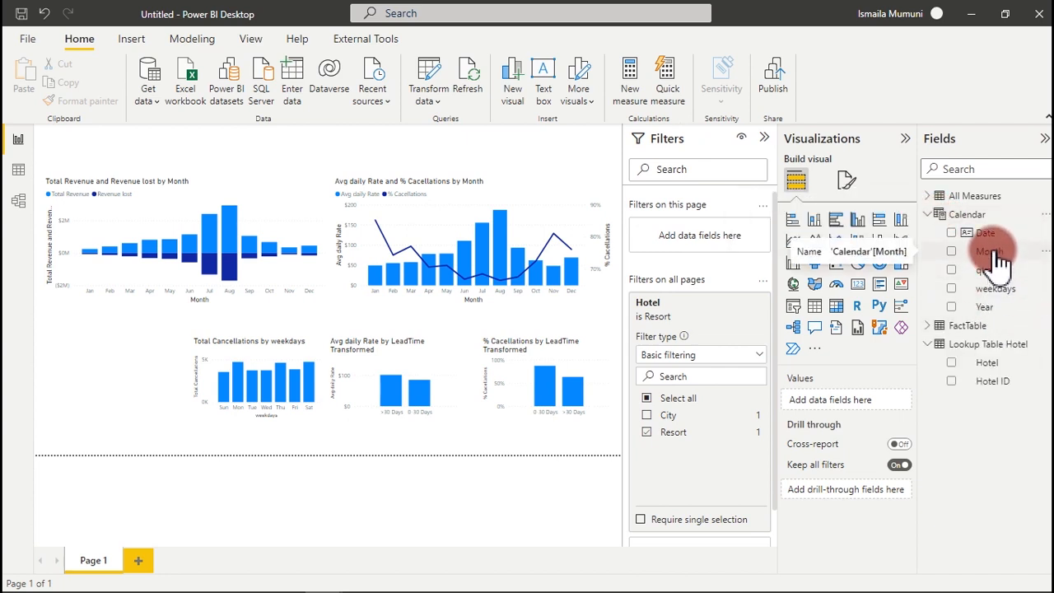
mouse_move(994, 261)
left_mouse_down()
mouse_move(803, 299)
mouse_move(777, 271)
mouse_move(778, 371)
mouse_move(766, 358)
mouse_move(1029, 278)
mouse_move(1009, 259)
mouse_move(760, 548)
mouse_move(1007, 236)
mouse_move(1001, 255)
left_mouse_up()
left_click_drag(997, 306, 708, 556)
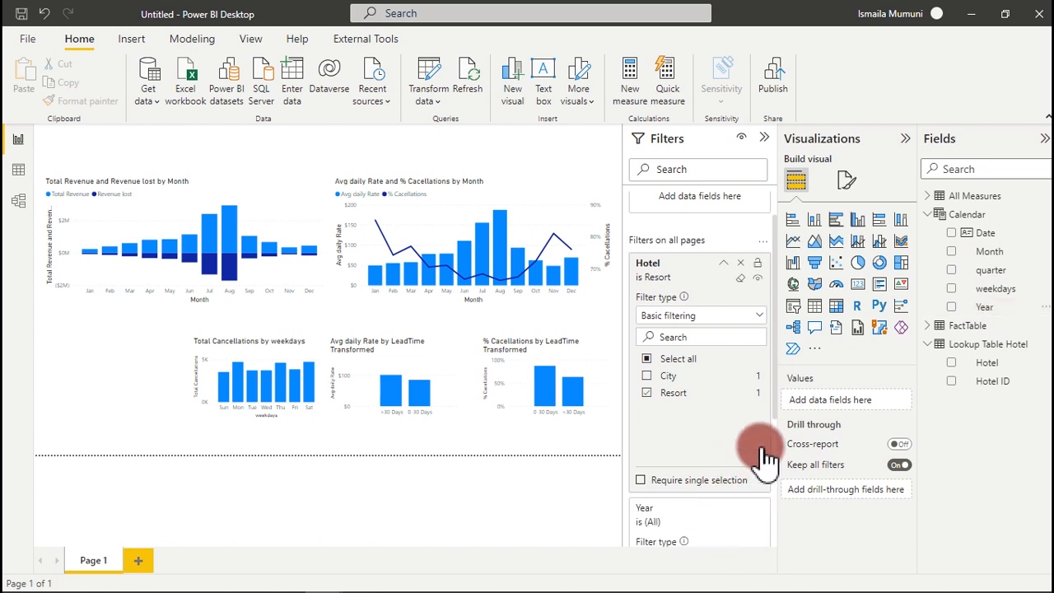
left_click_drag(775, 400, 777, 482)
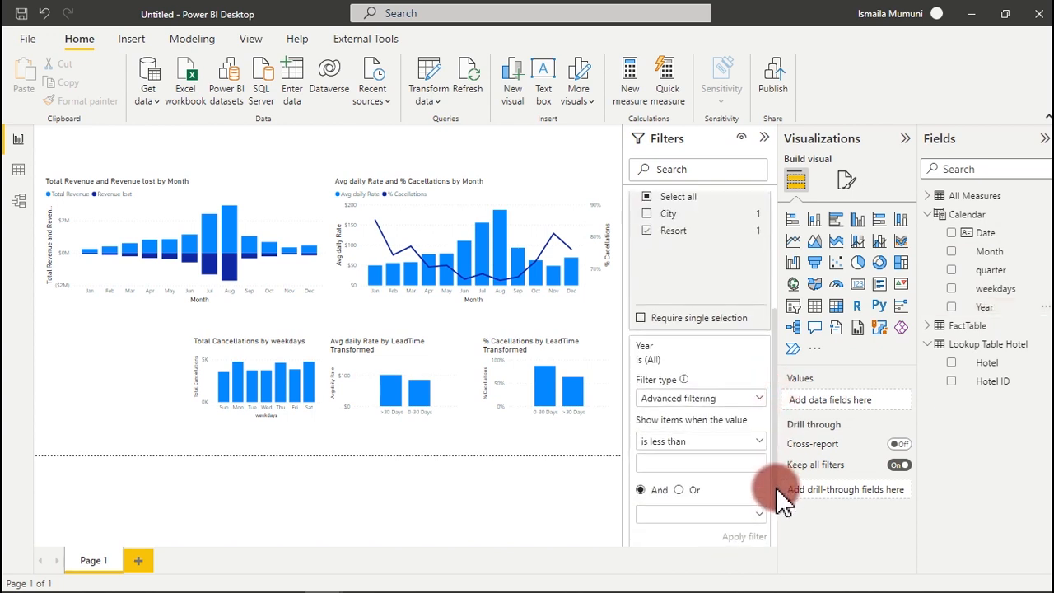
left_click(757, 399)
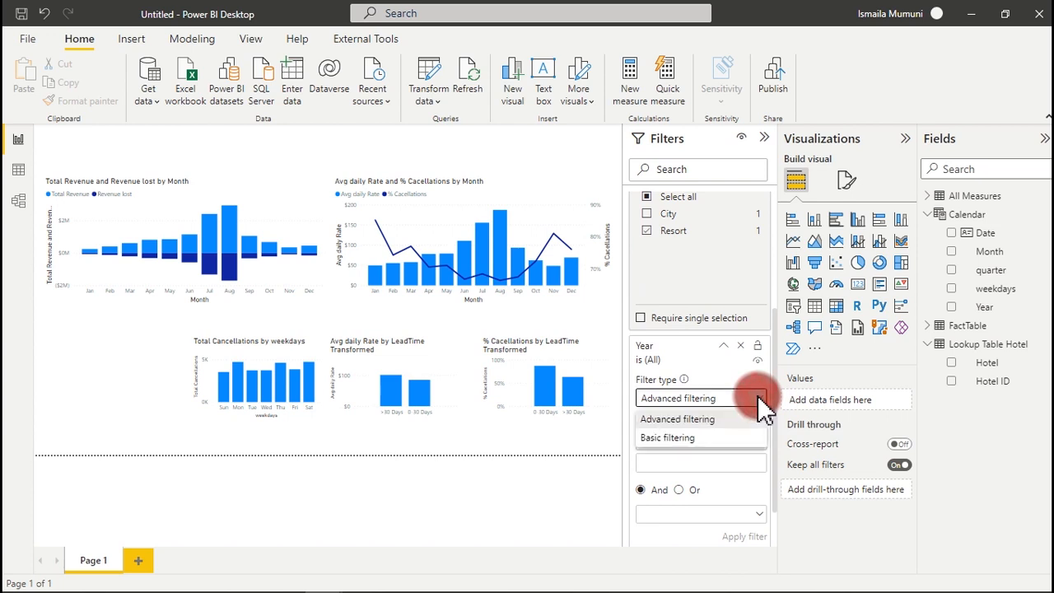
left_click(669, 438)
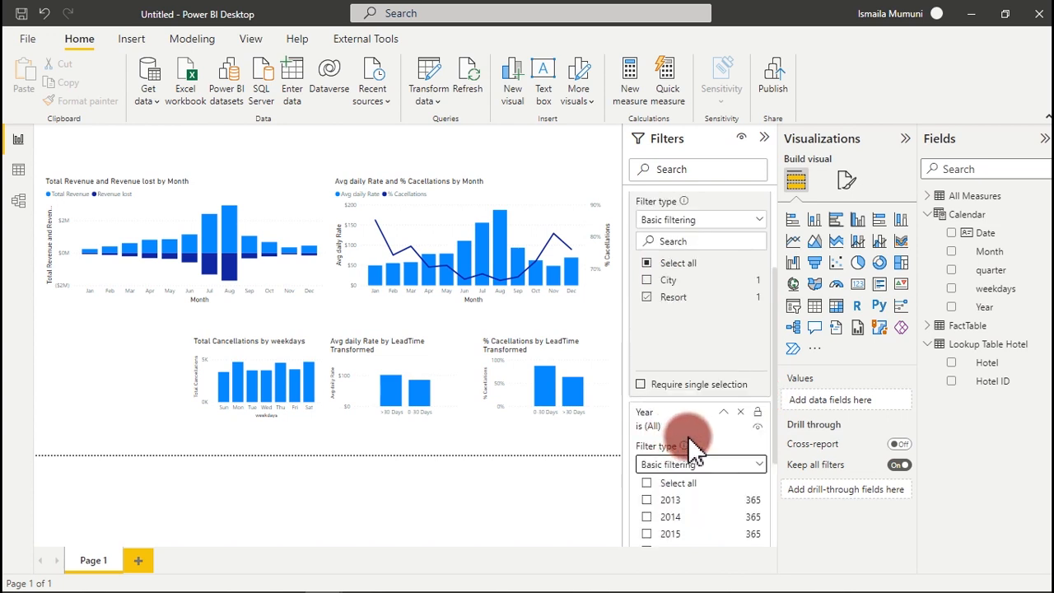
scroll(766, 403, "down", 3)
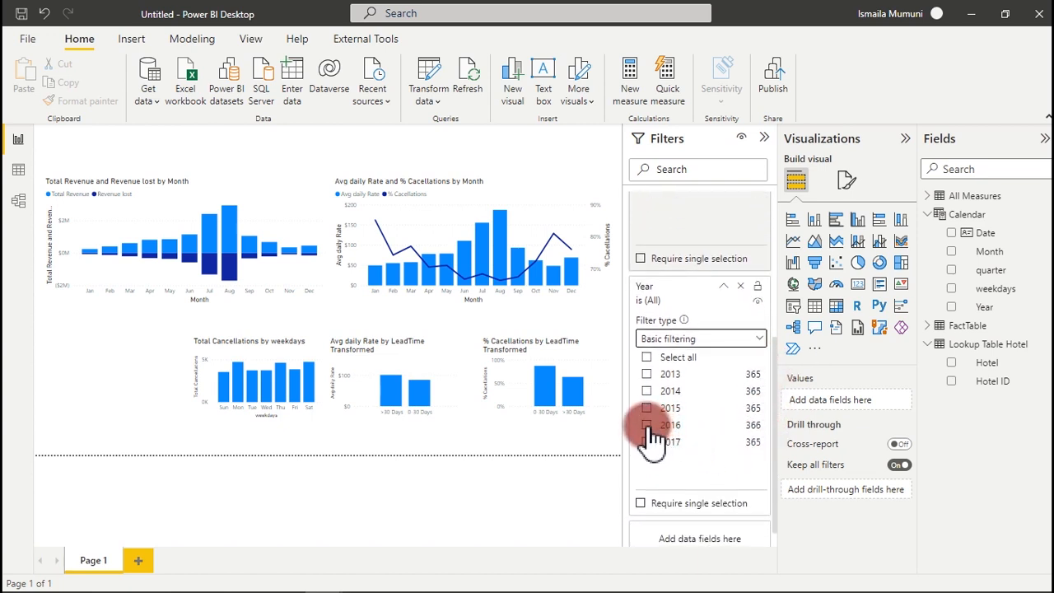
left_click(648, 426)
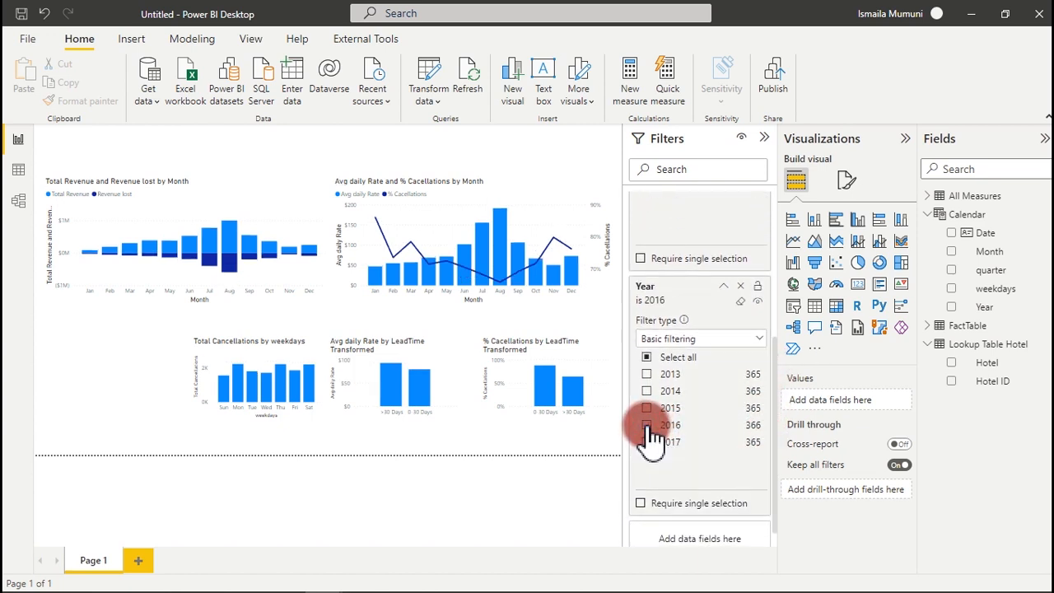
left_click(207, 369)
left_click(144, 371)
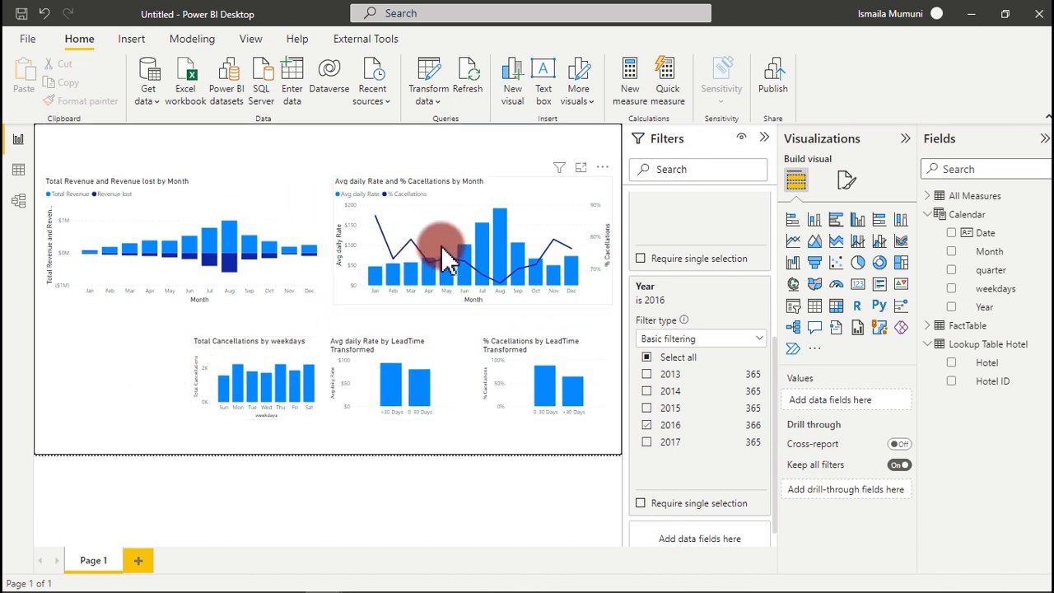
left_click(767, 139)
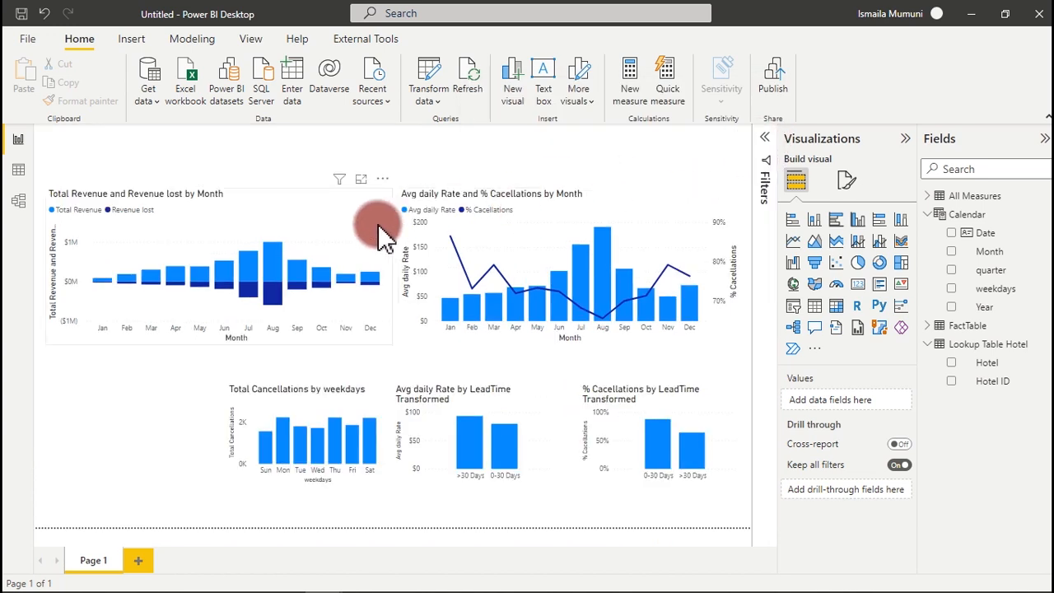
- Filter only the % Cacellations by LeadTime Transformed chart to Jul and Aug using the Calendar table's Month field
left_click(674, 418)
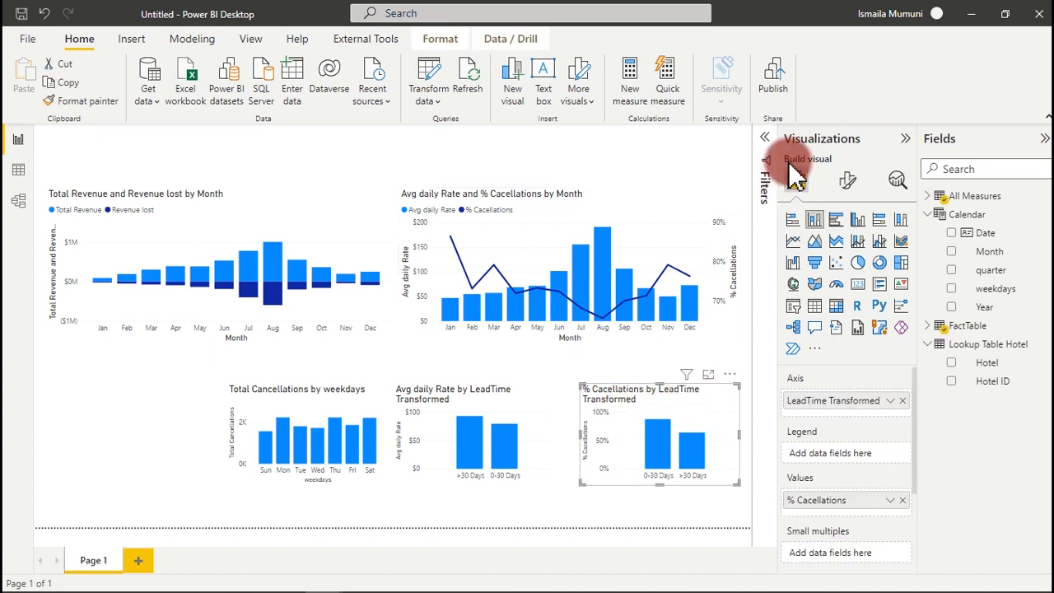
left_click(768, 144)
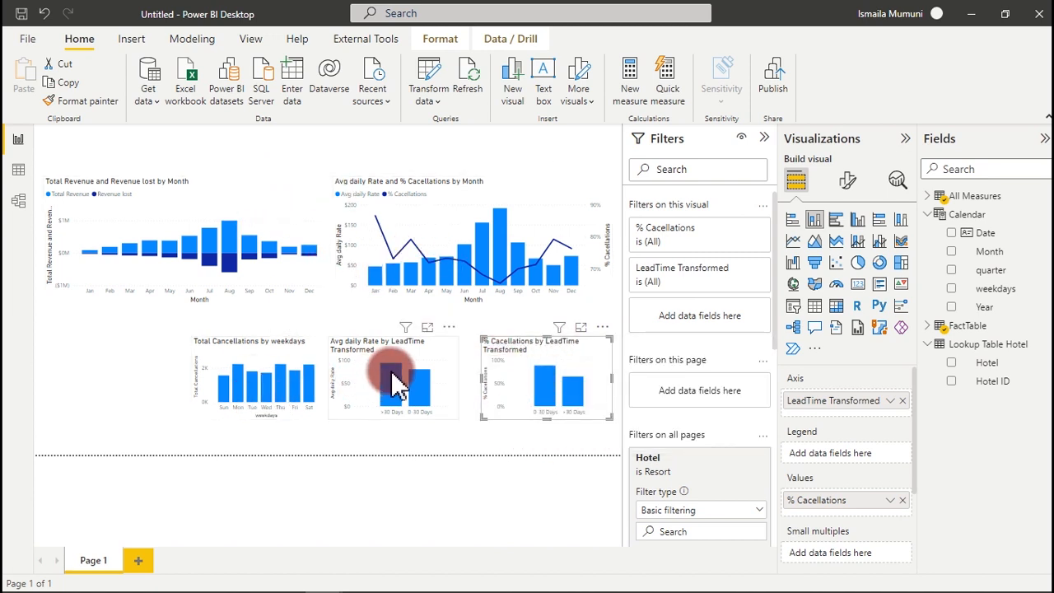
mouse_move(394, 380)
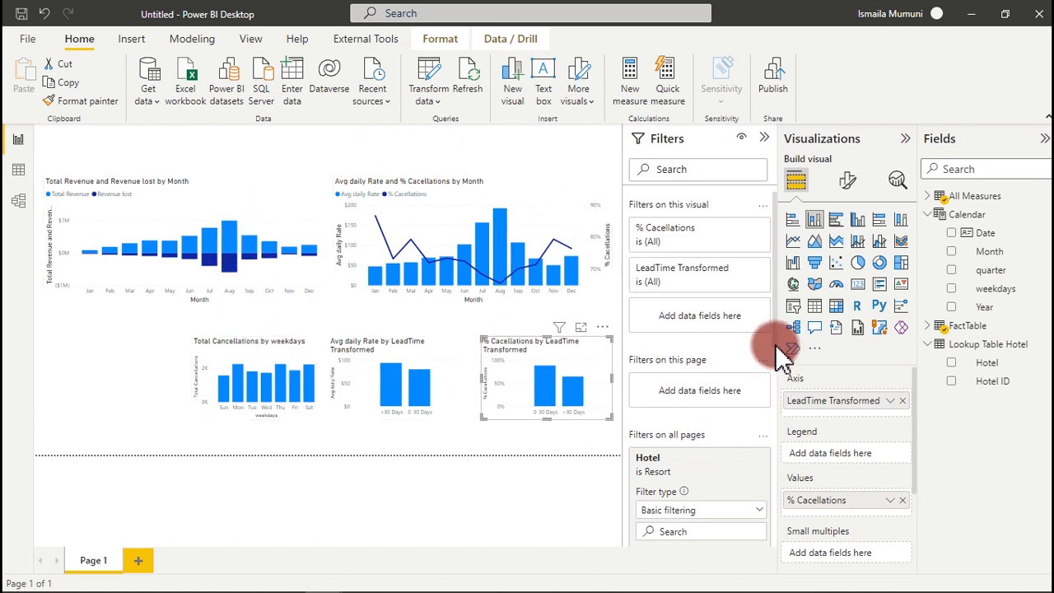
mouse_move(243, 408)
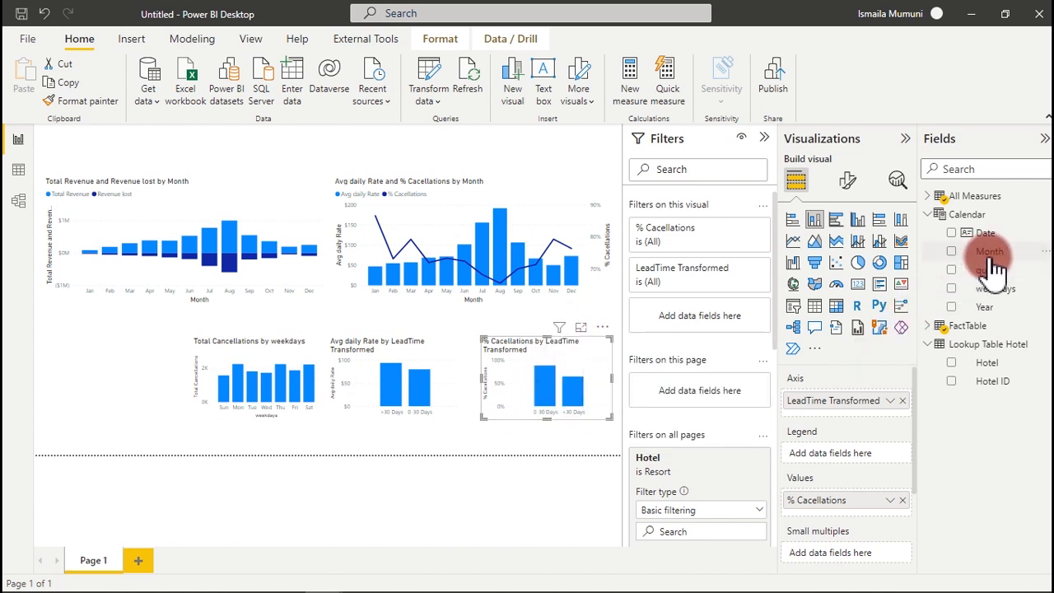
left_click_drag(994, 256, 702, 315)
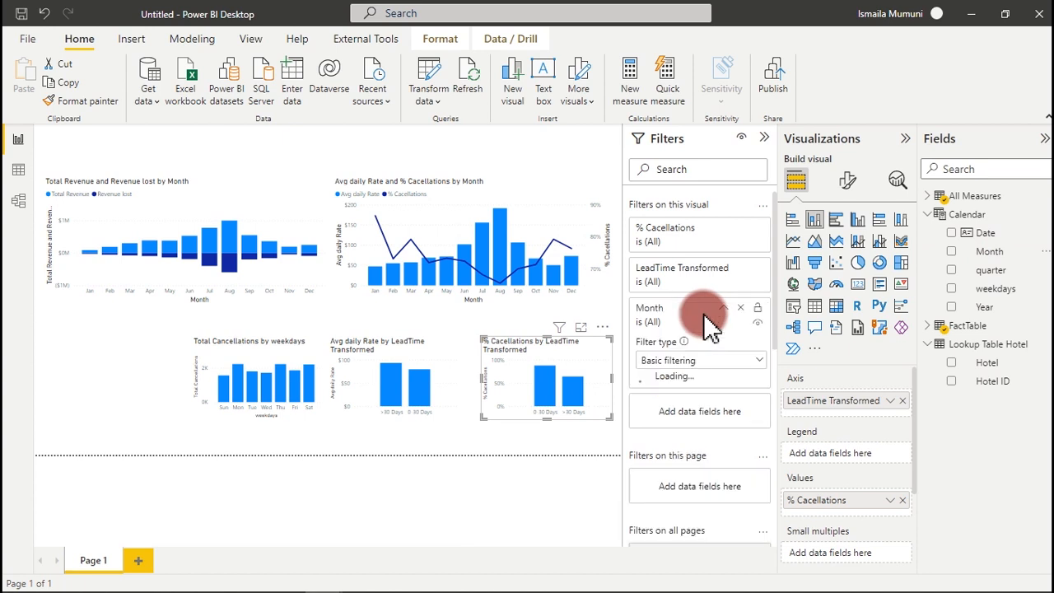
left_click_drag(763, 399, 767, 444)
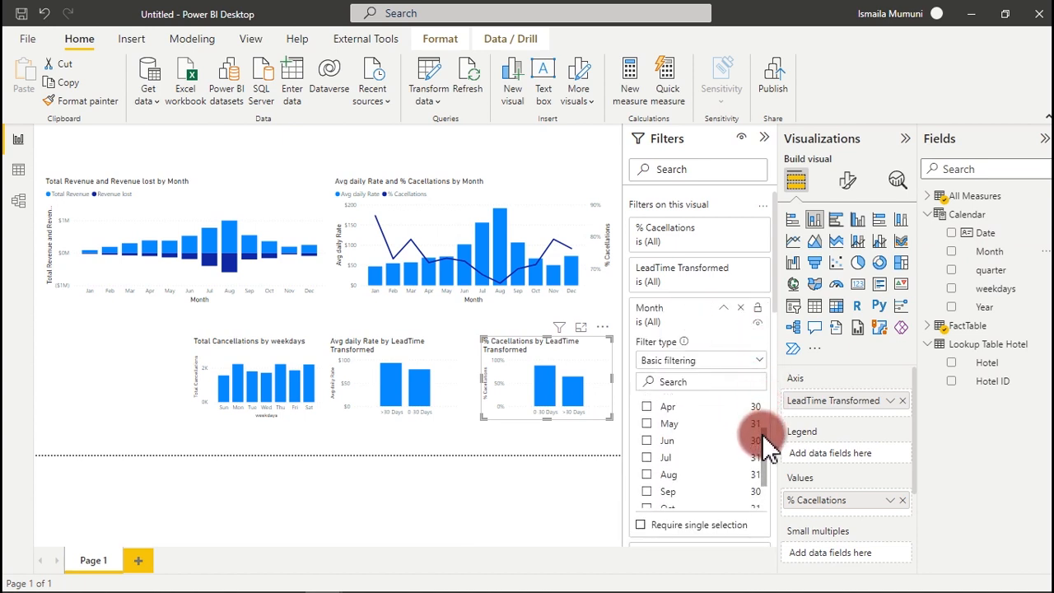
left_click(646, 458)
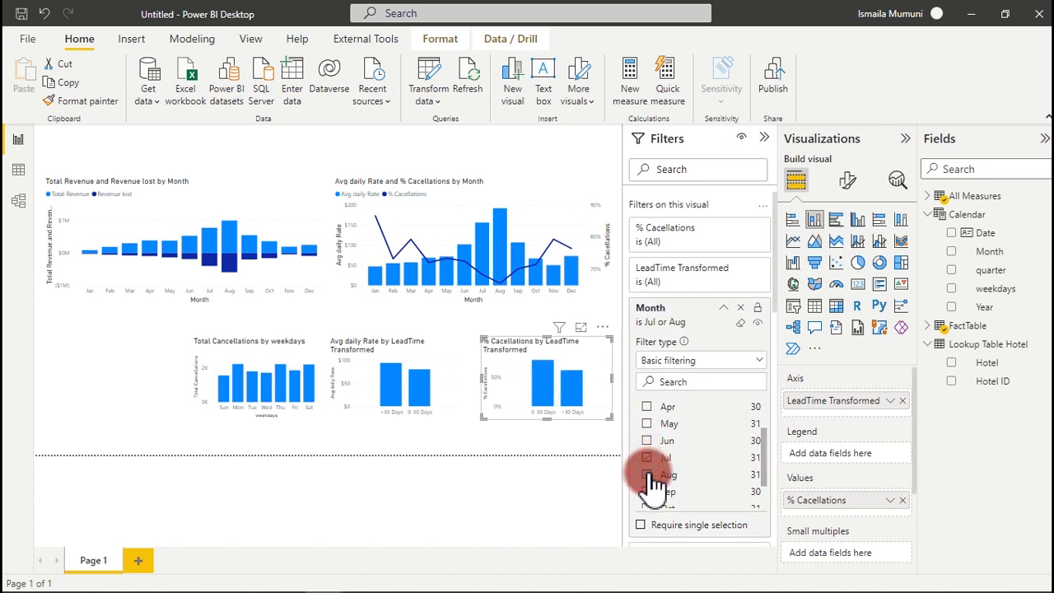
- Filter only the Avg daily Rate by LeadTime Transformed chart to Jul and Aug using the Calendar table's Month field
left_click(431, 354)
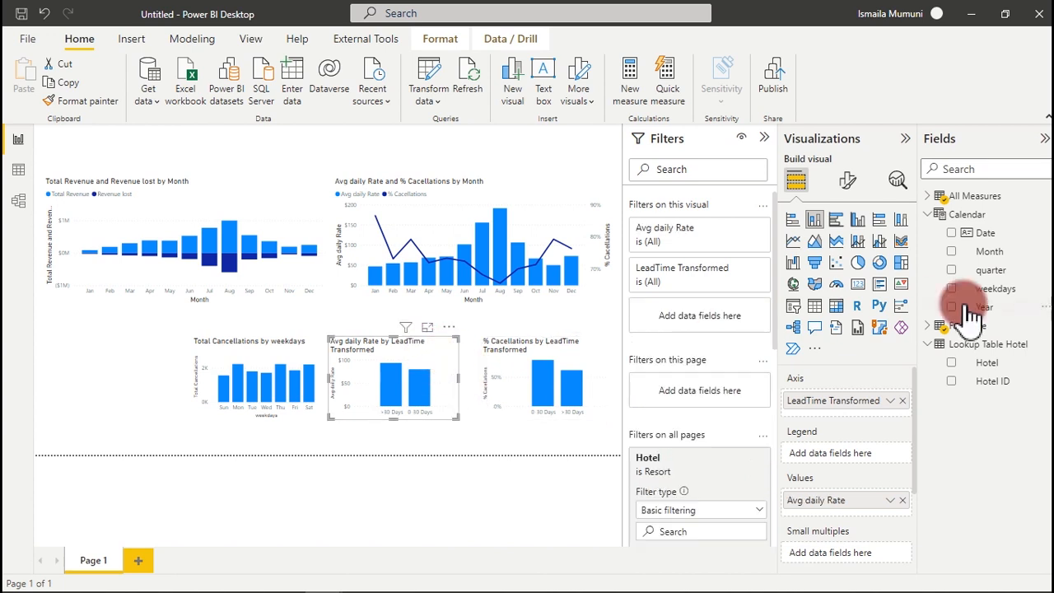
left_click_drag(995, 257, 715, 320)
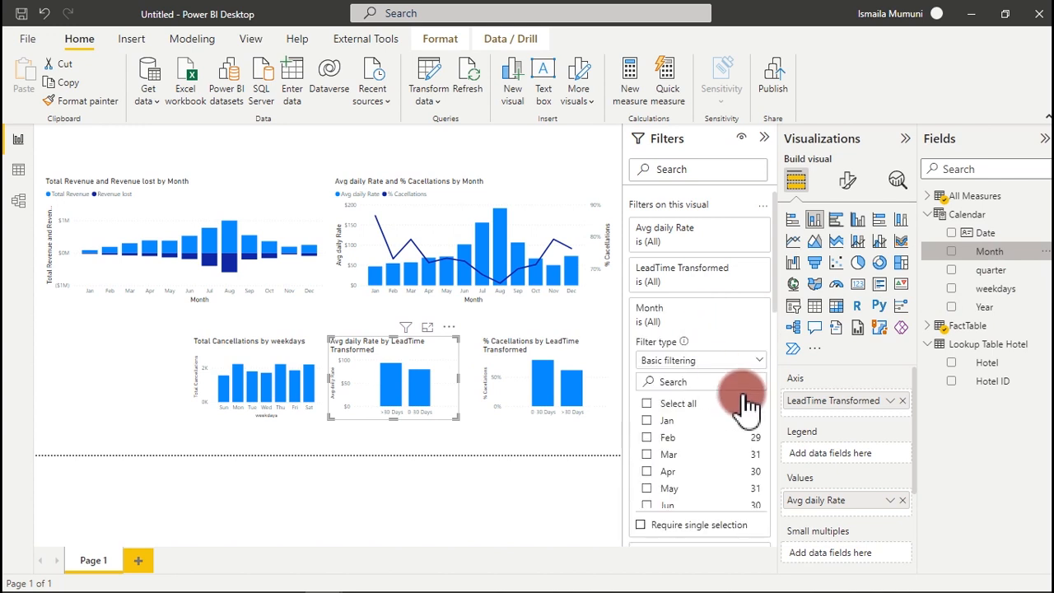
left_click_drag(766, 412, 765, 446)
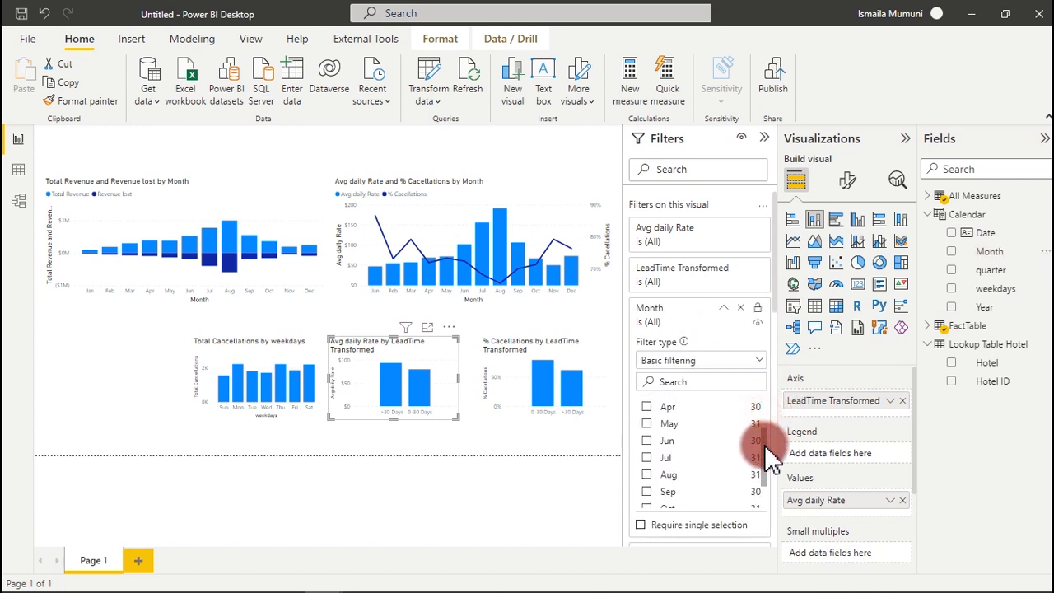
left_click(648, 457)
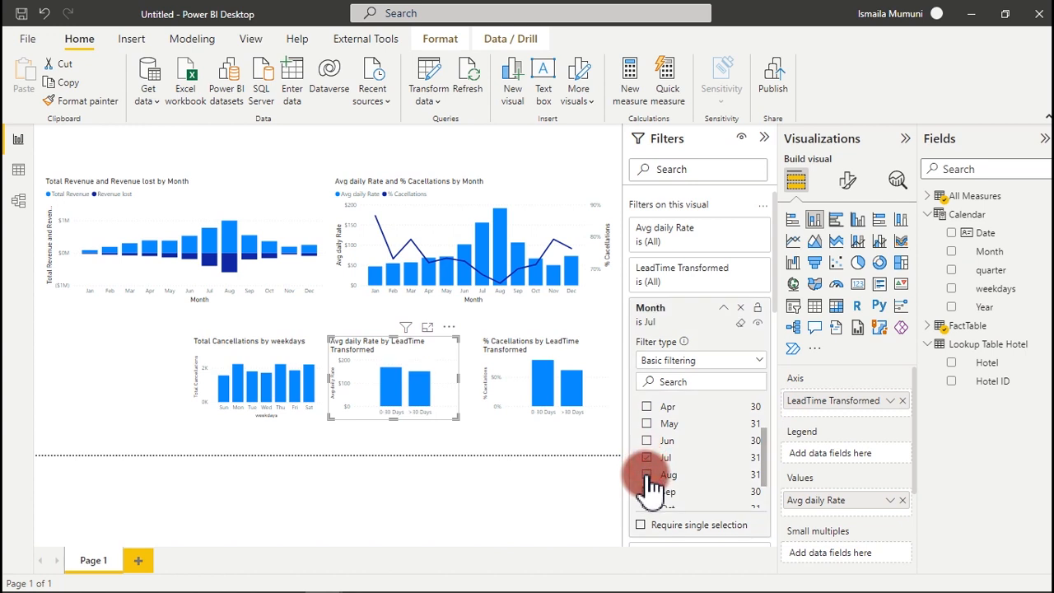
left_click(648, 476)
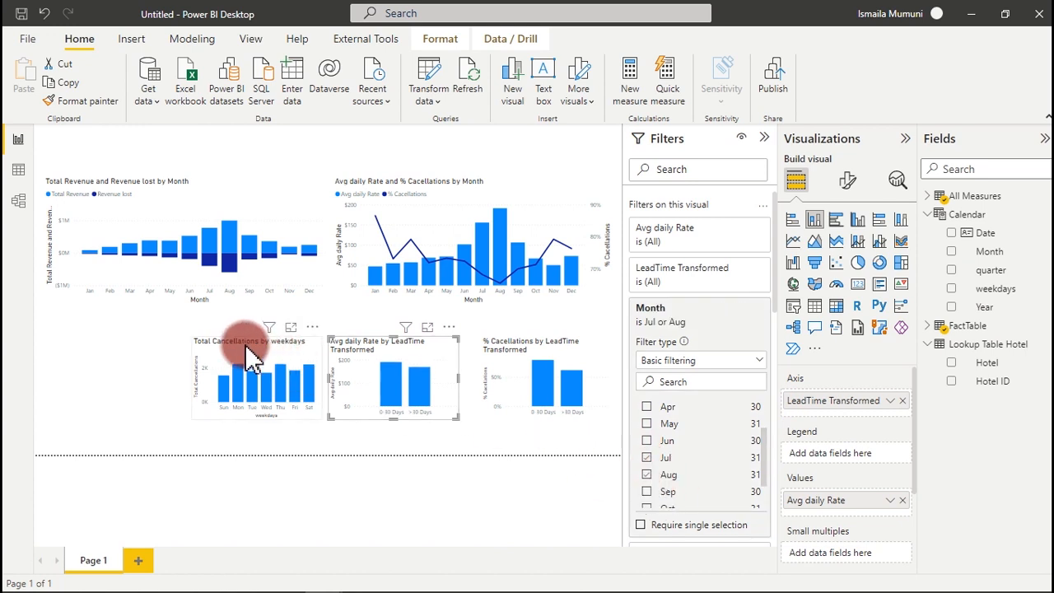
left_click(248, 347)
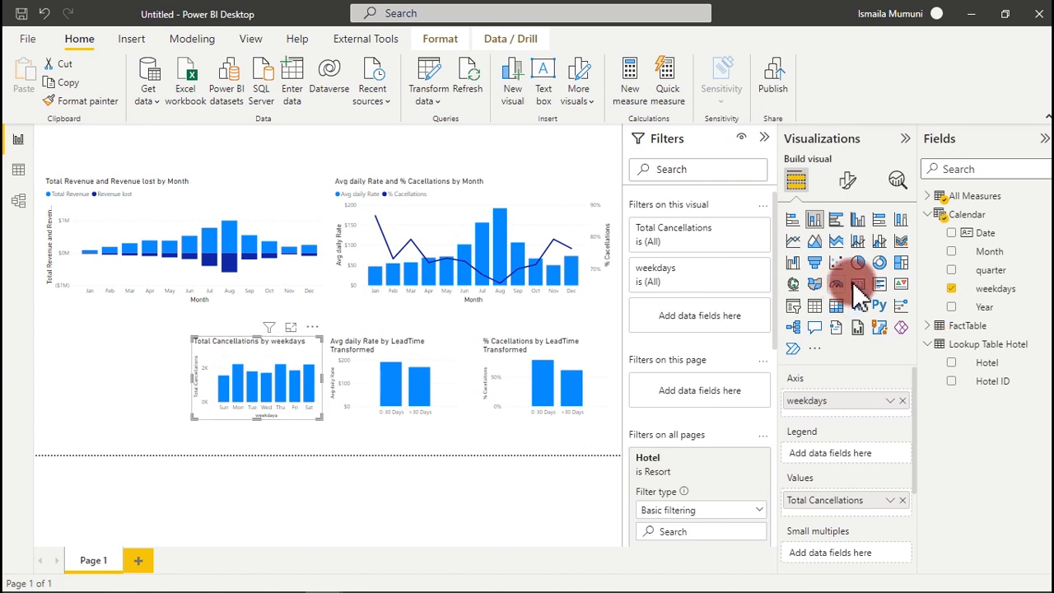
left_click_drag(1008, 249, 719, 404)
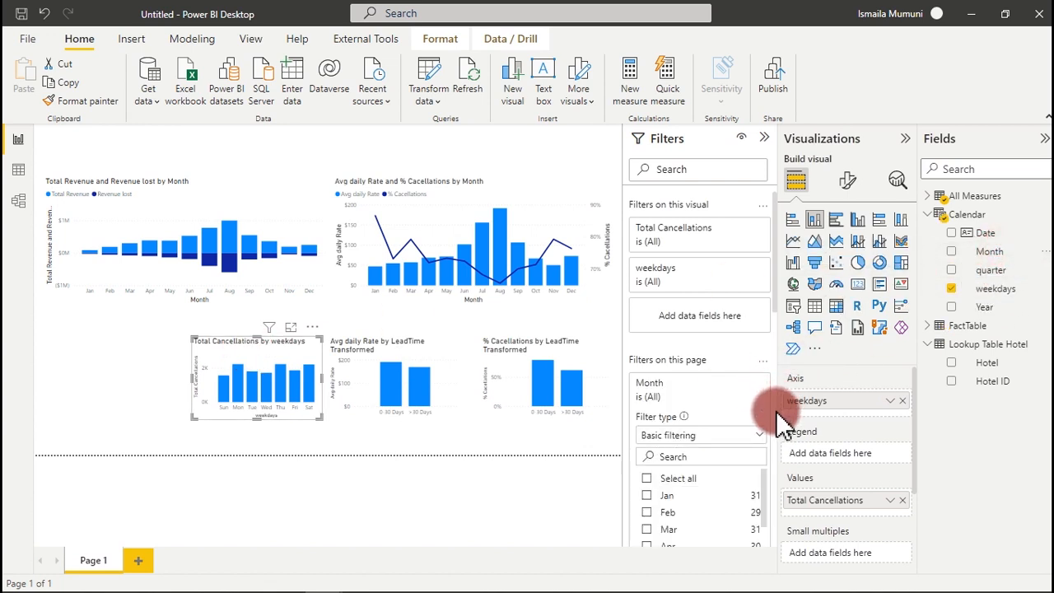
left_click_drag(762, 486, 771, 532)
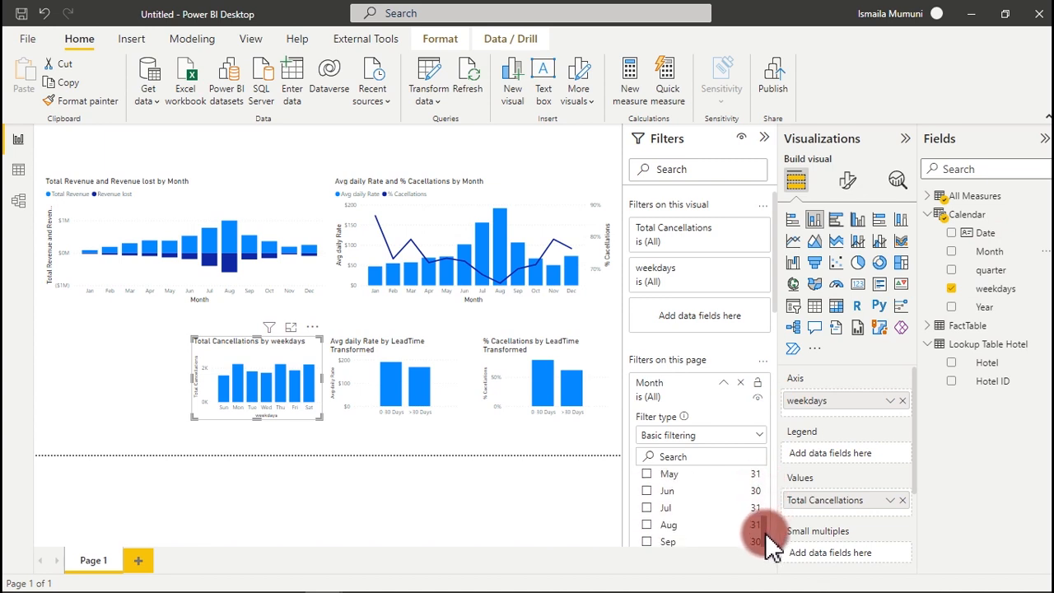
left_click(648, 508)
left_click(649, 525)
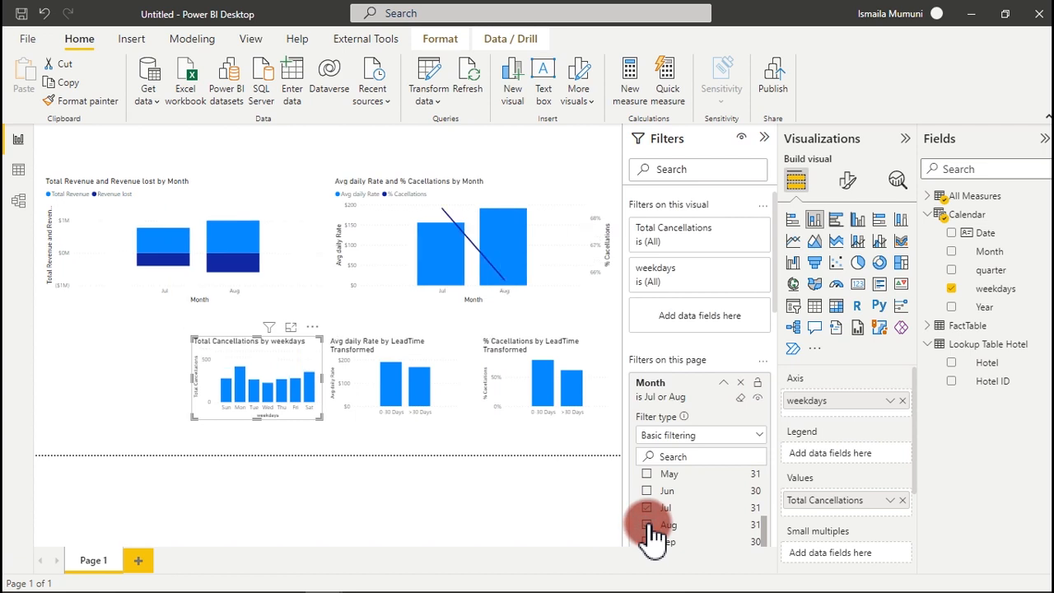
left_click(740, 383)
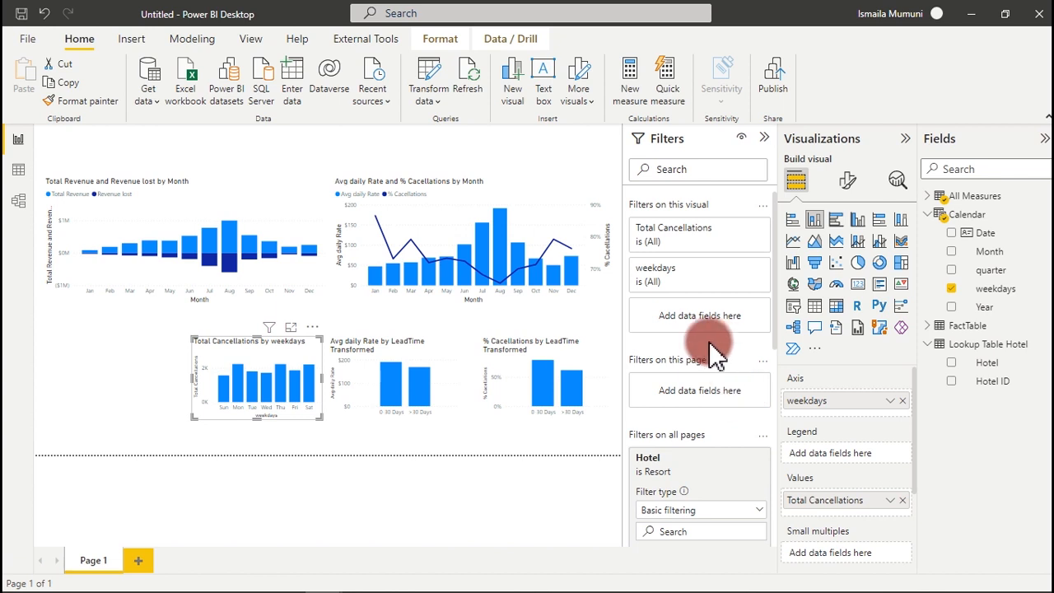
- Filter only the Total Cancellations by weekdays chart to Jul and Aug using the Calendar table's Month field, and collapse the filter settings
left_click_drag(992, 255, 656, 368)
left_click(653, 362)
left_click(655, 378)
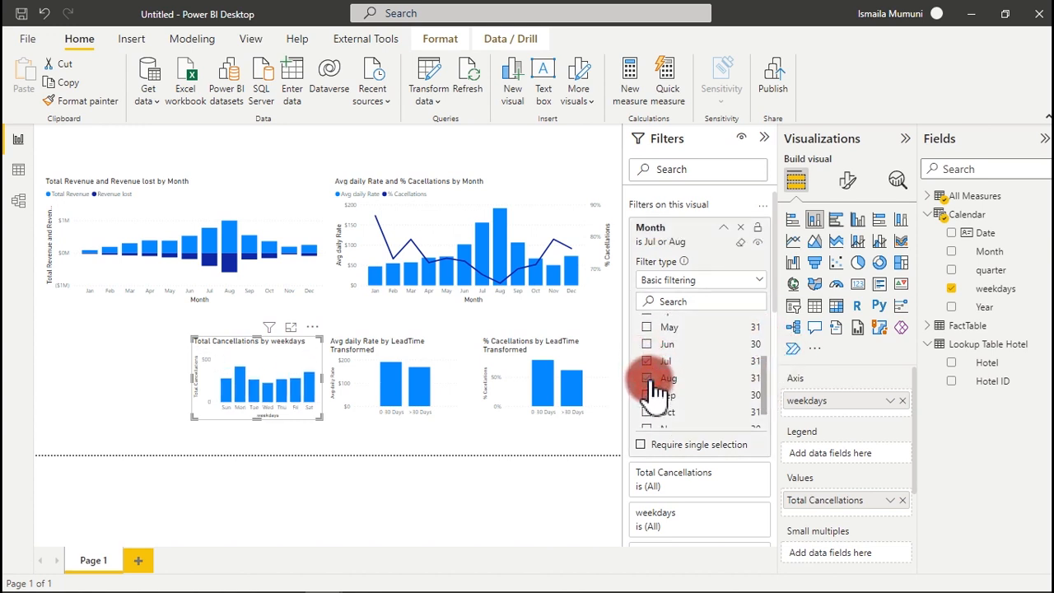
left_click(268, 376)
left_click(216, 379)
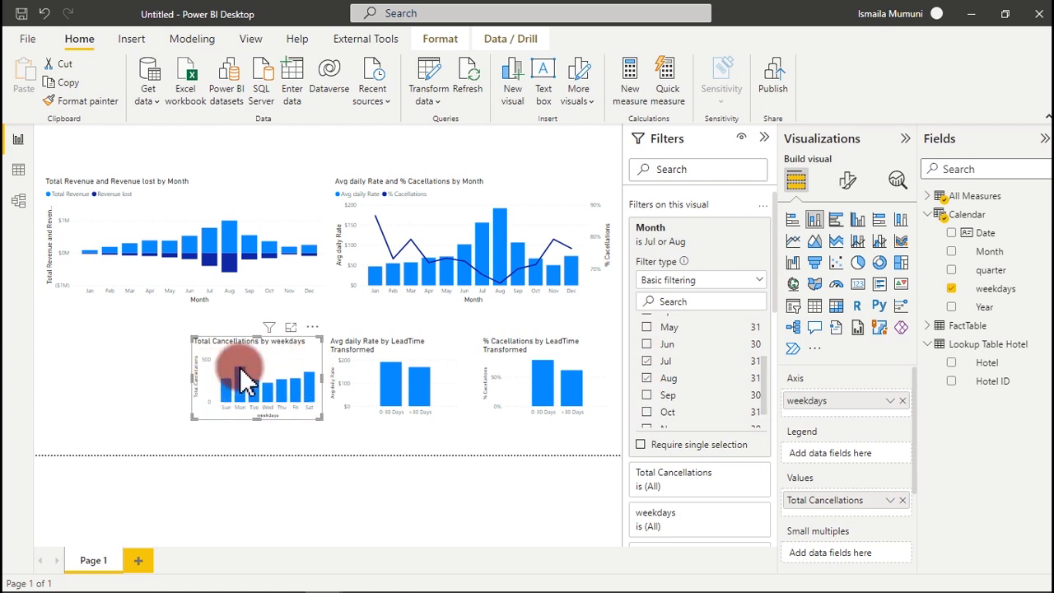
mouse_move(245, 381)
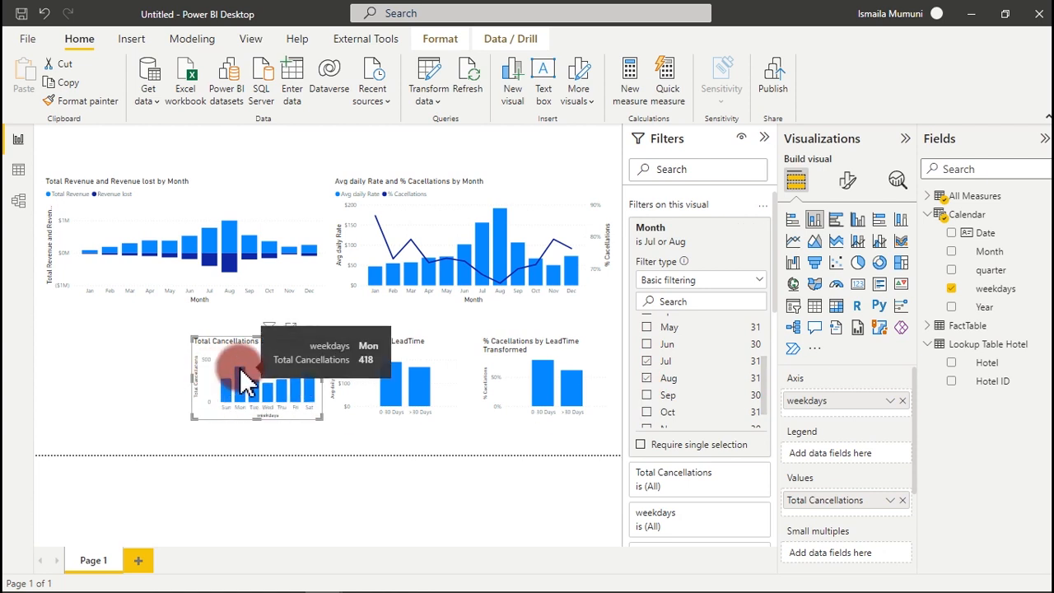
left_click(768, 138)
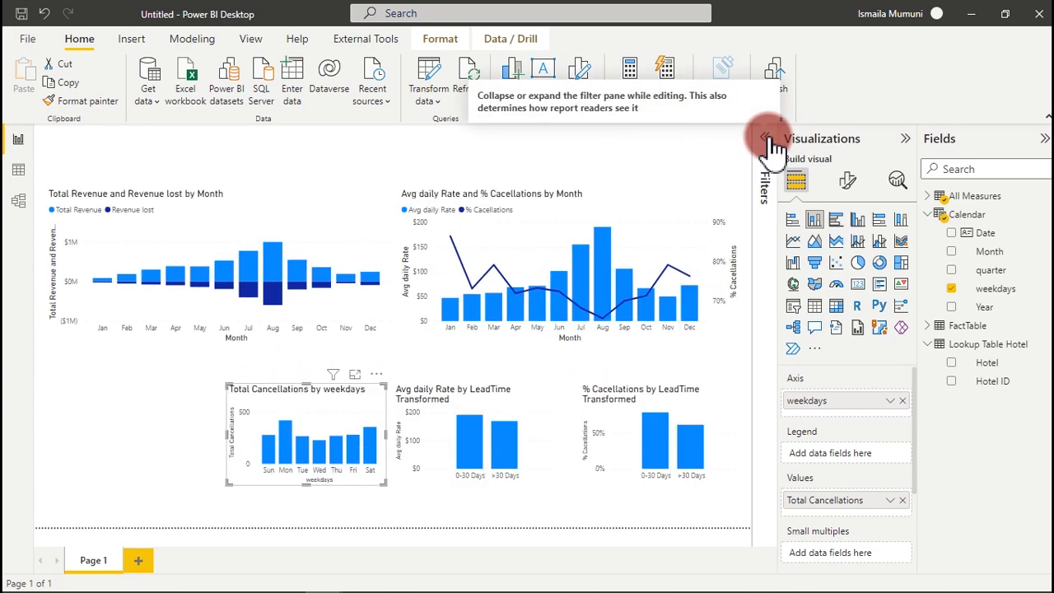